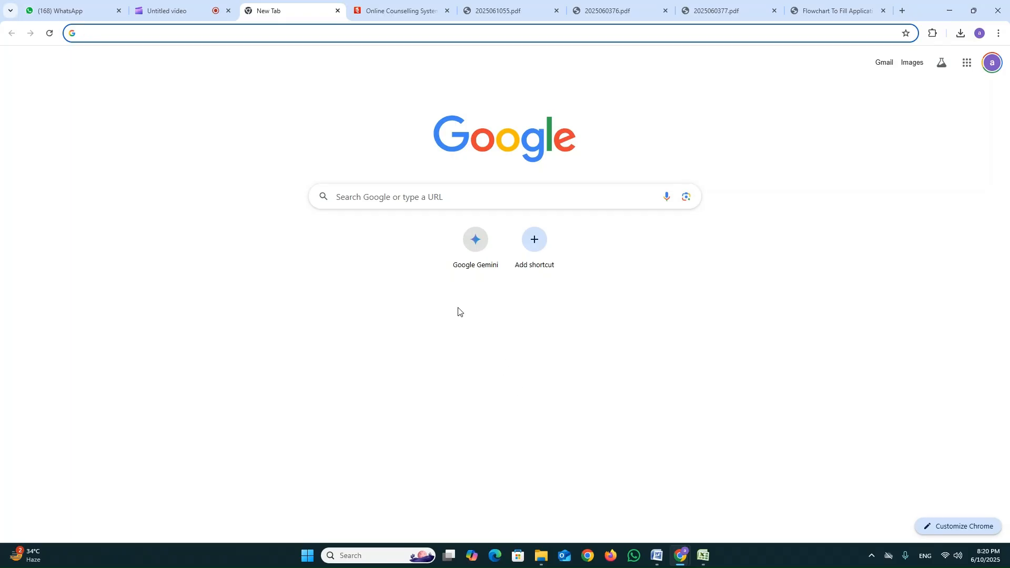
Search the web for "cgdte" and open the official About CGDTE page of the Directorate of Technical Education.
left_click(407, 199)
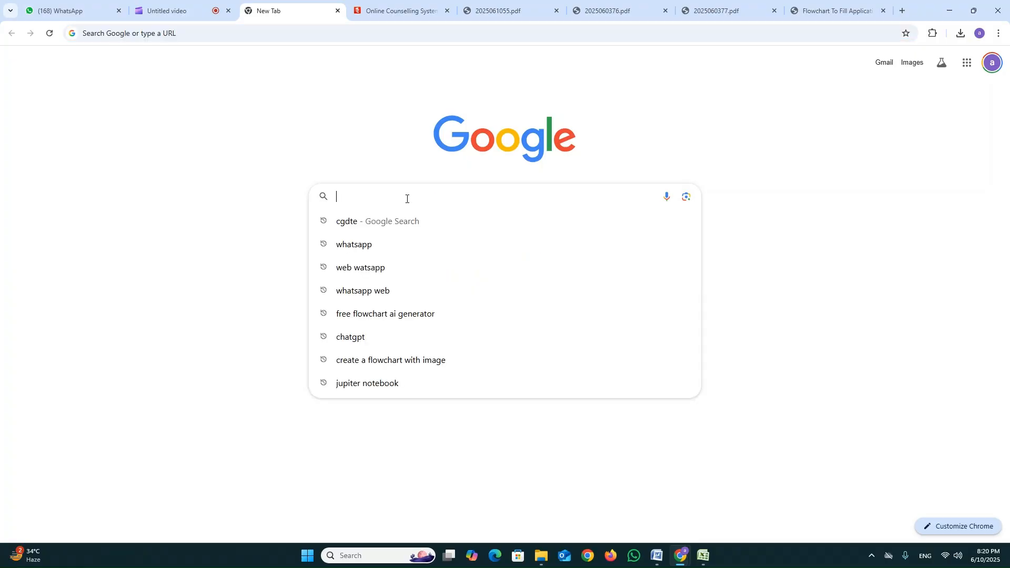
type("cgh")
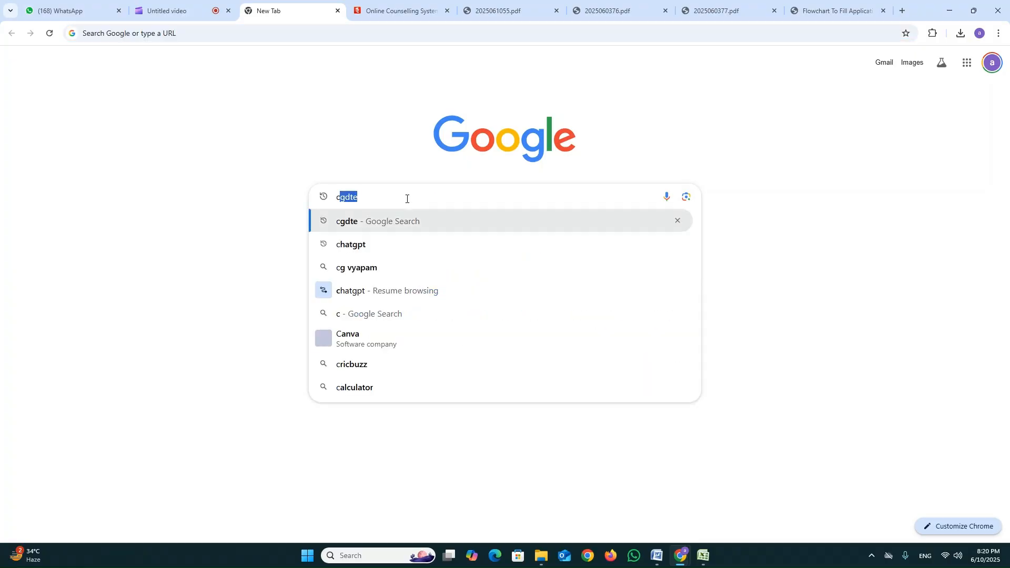
key("BackSpace")
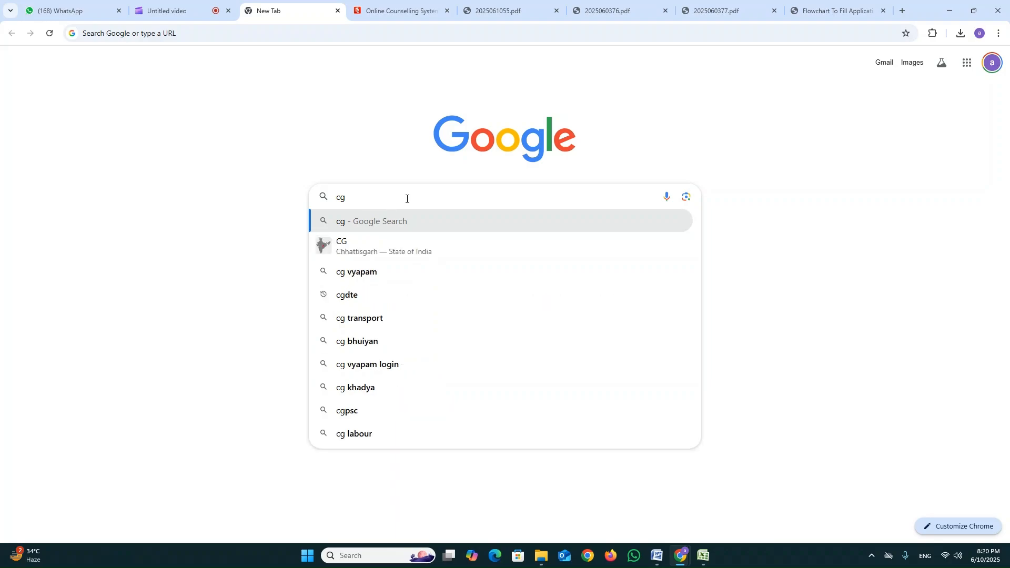
type("dte")
key("Return")
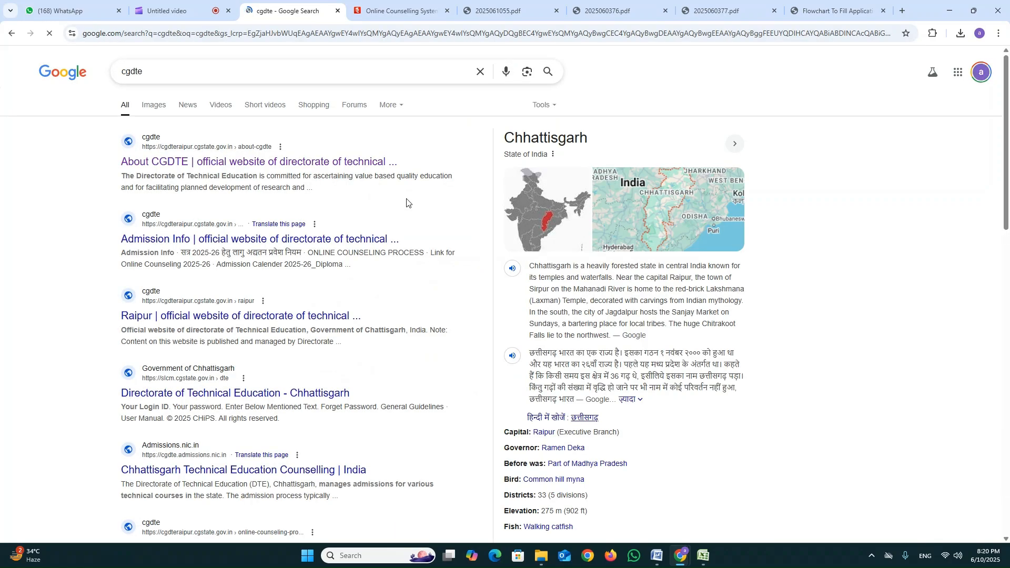
left_click(293, 165)
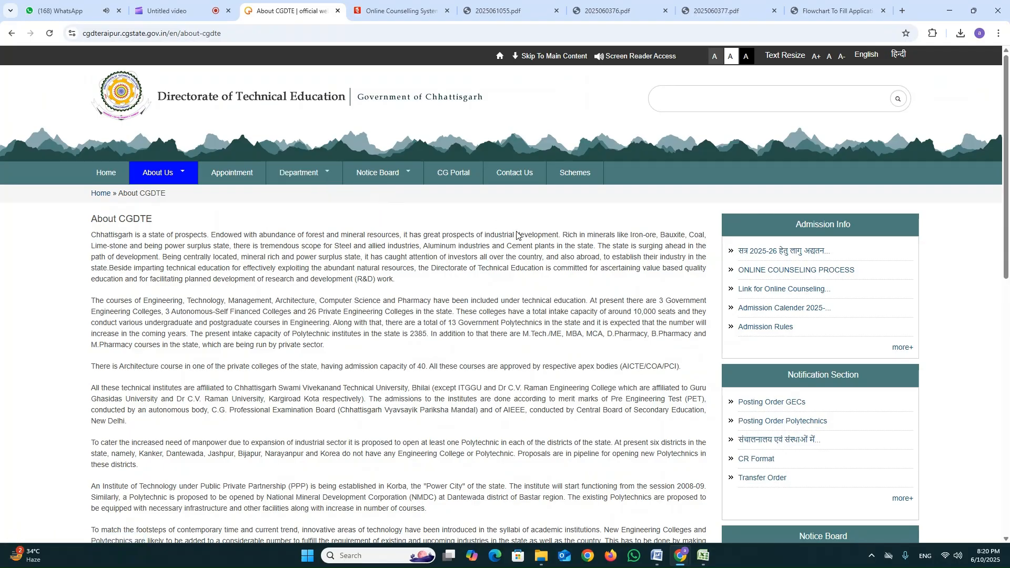
From the full Admission Info list, open the Link for Online Counseling 2025-26 and follow it to the eCounselling site.
scroll(518, 232, "down", 1)
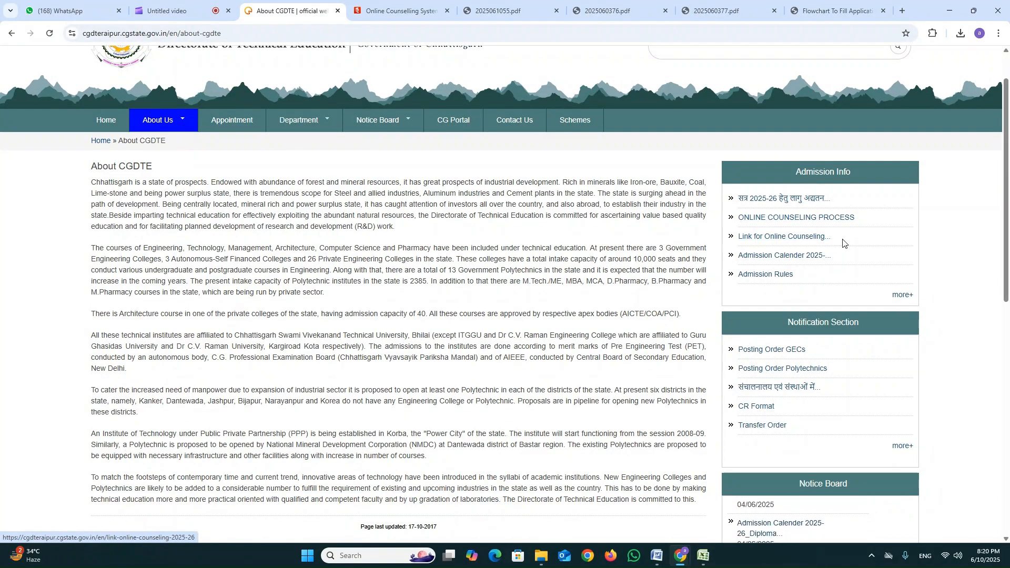
left_click(903, 294)
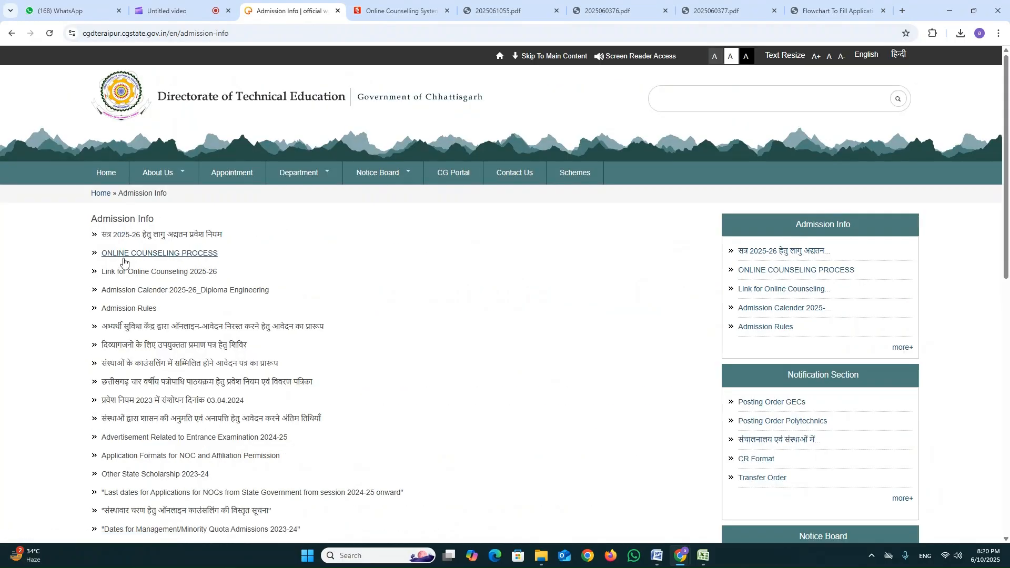
left_click(131, 274)
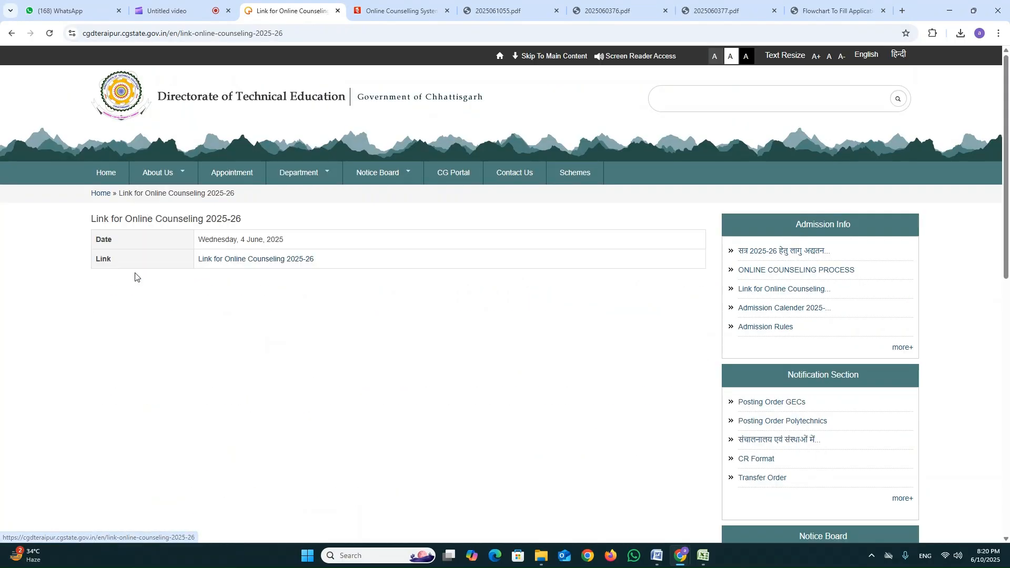
left_click(236, 260)
left_click(551, 110)
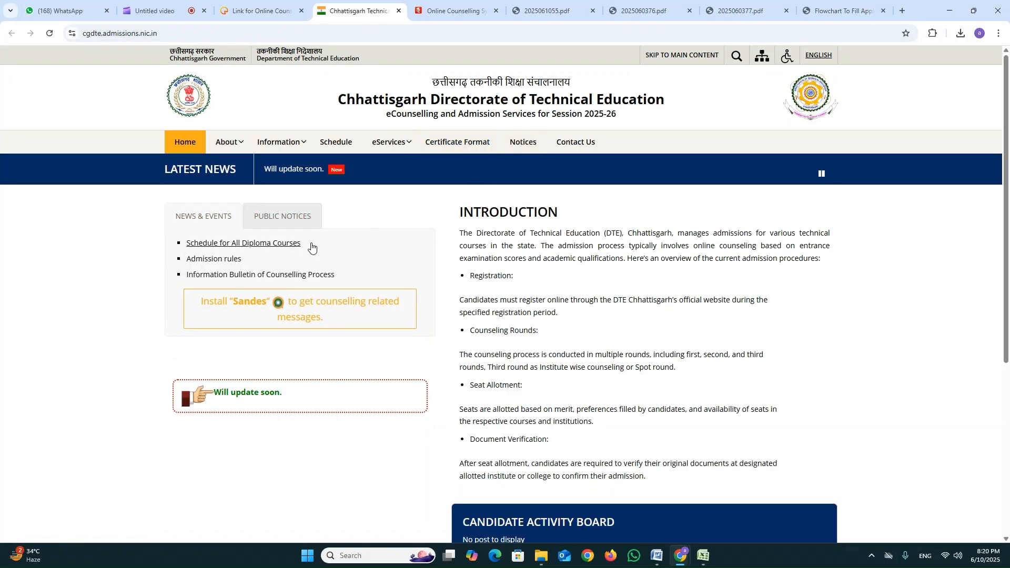
Look through the site's Schedule, Certificate Format and Contact Us pages, then examine the home page's Candidate Activity Board.
left_click(277, 142)
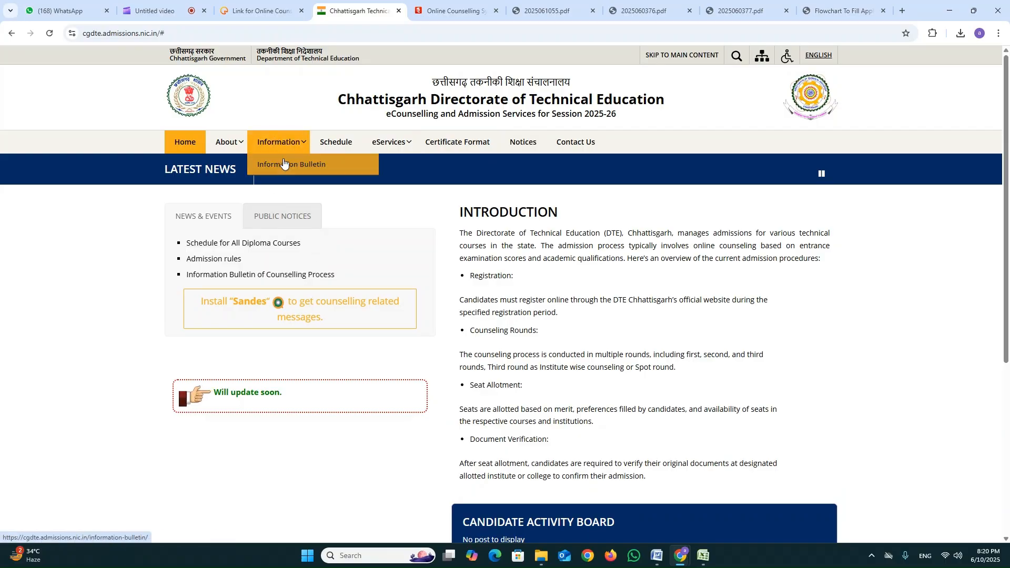
left_click(337, 144)
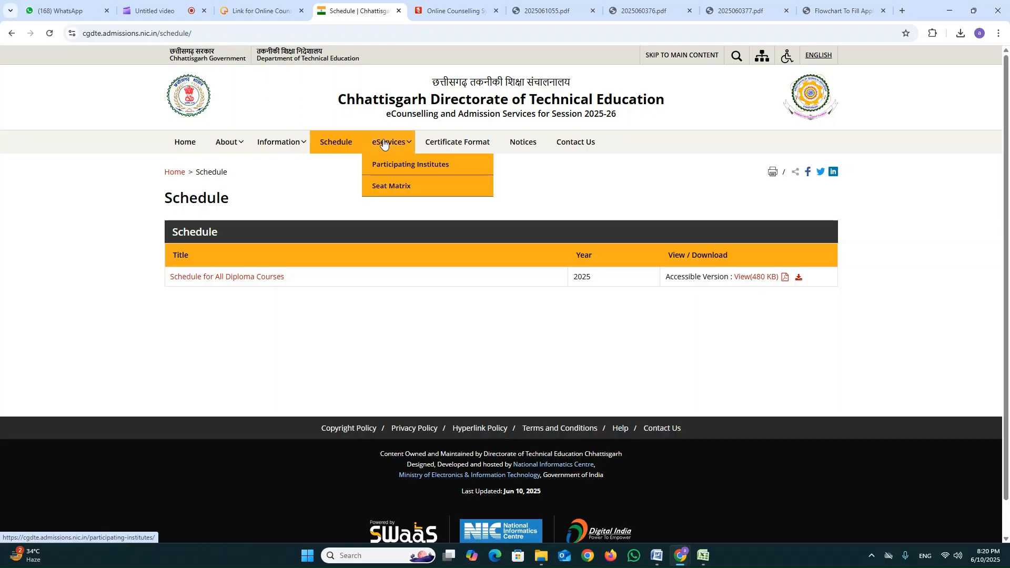
mouse_move(401, 143)
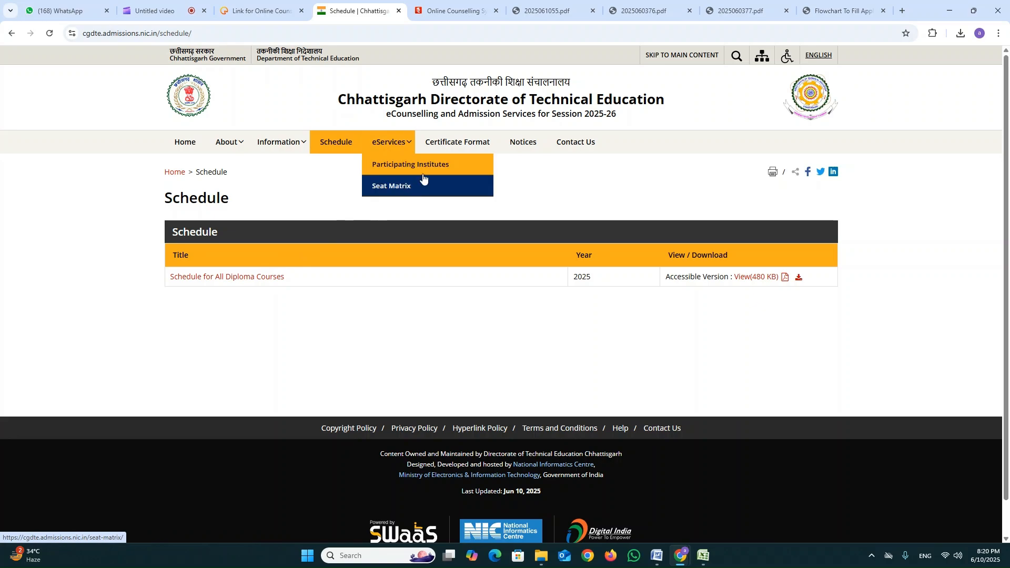
left_click(457, 142)
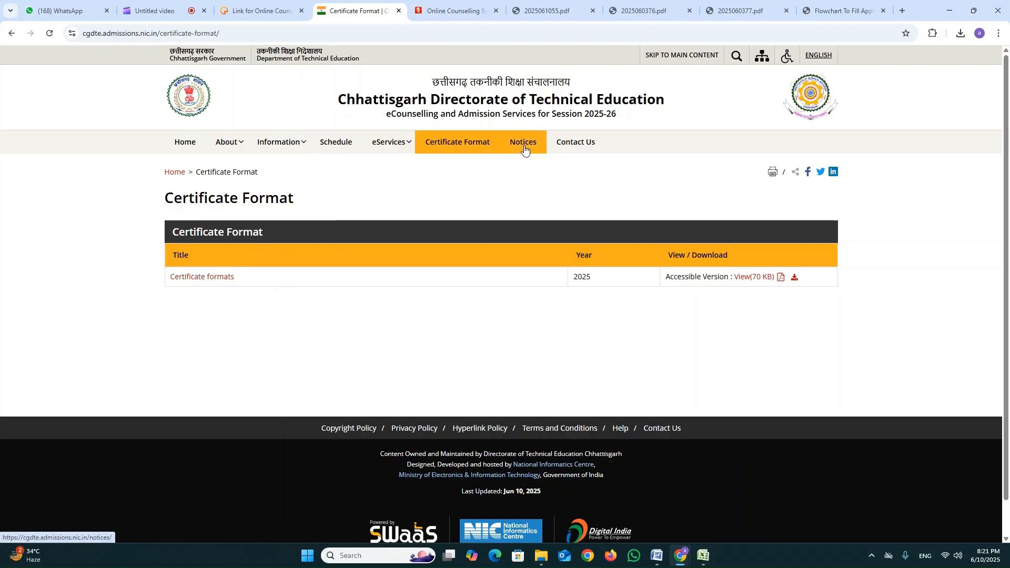
left_click(574, 142)
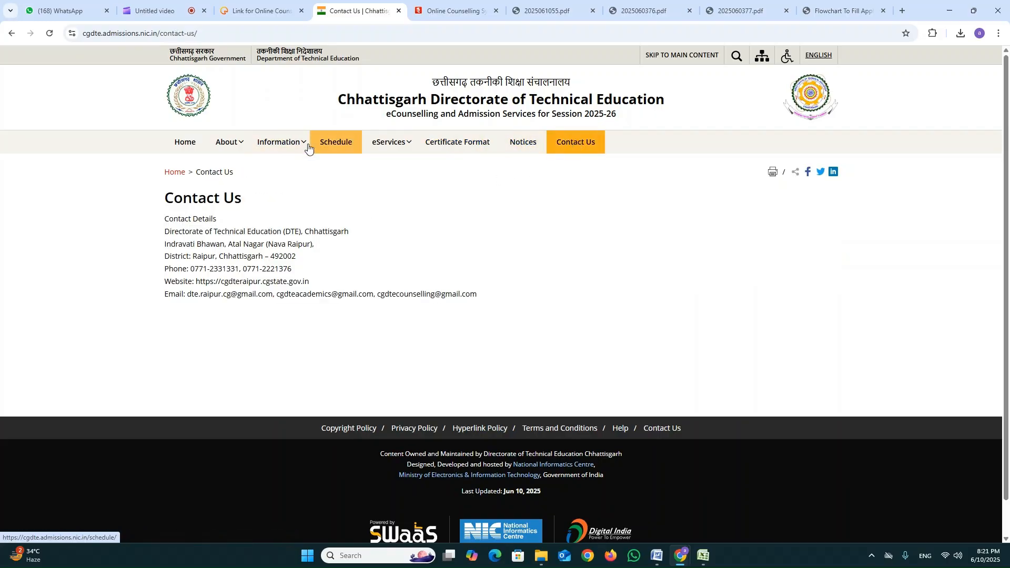
mouse_move(292, 146)
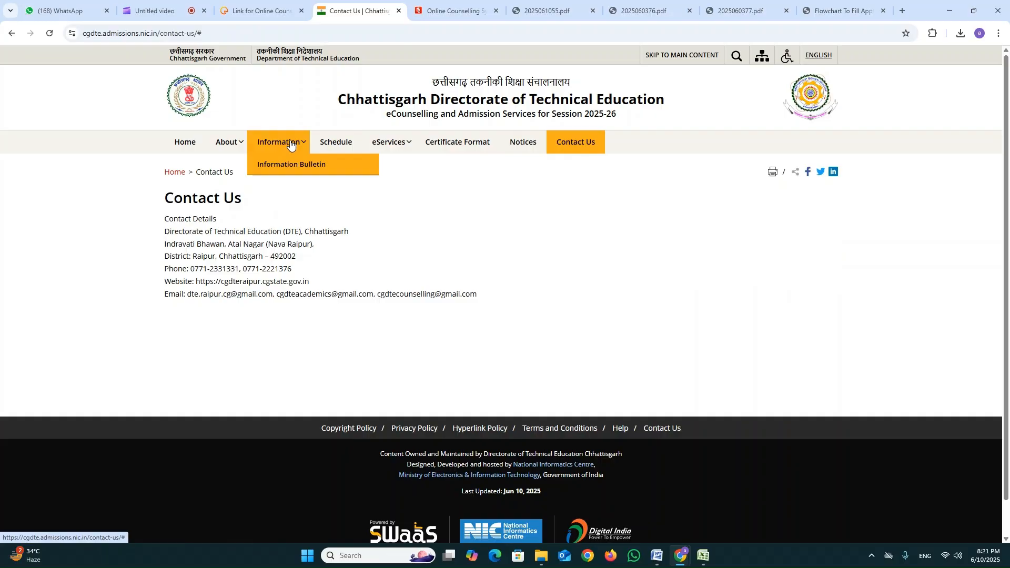
left_click(185, 142)
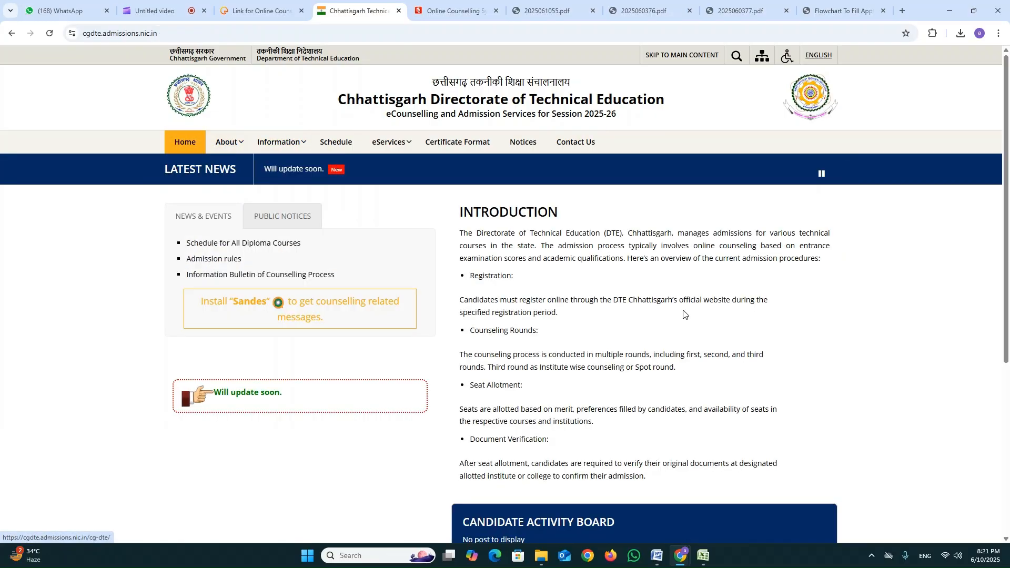
scroll(683, 314, "down", 3)
left_click_drag(466, 361, 603, 387)
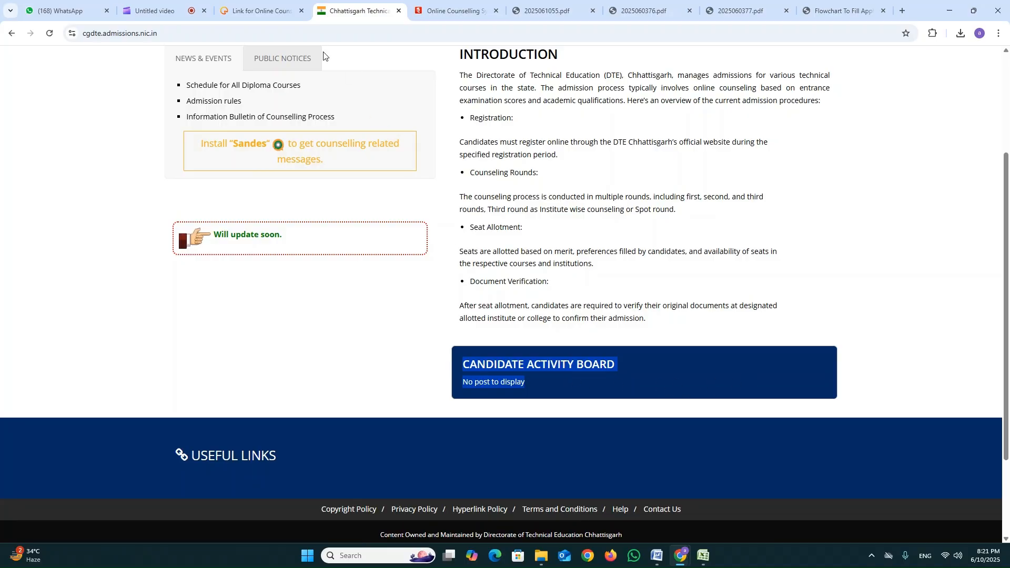
Switch to the already open lateral entry diploma counselling sign-in page and start a Fresh Candidate Registration.
left_click(439, 7)
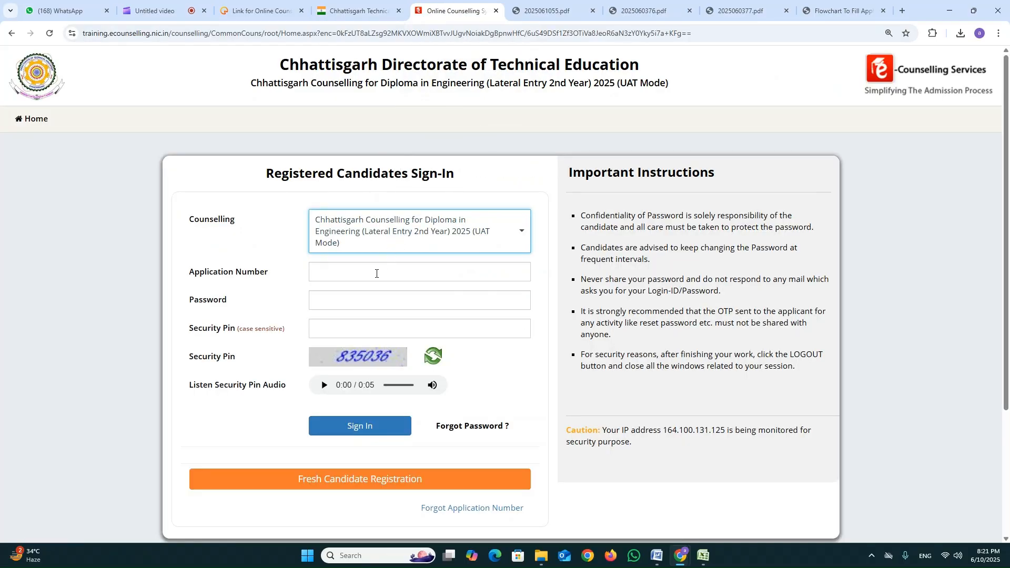
scroll(376, 273, "down", 2)
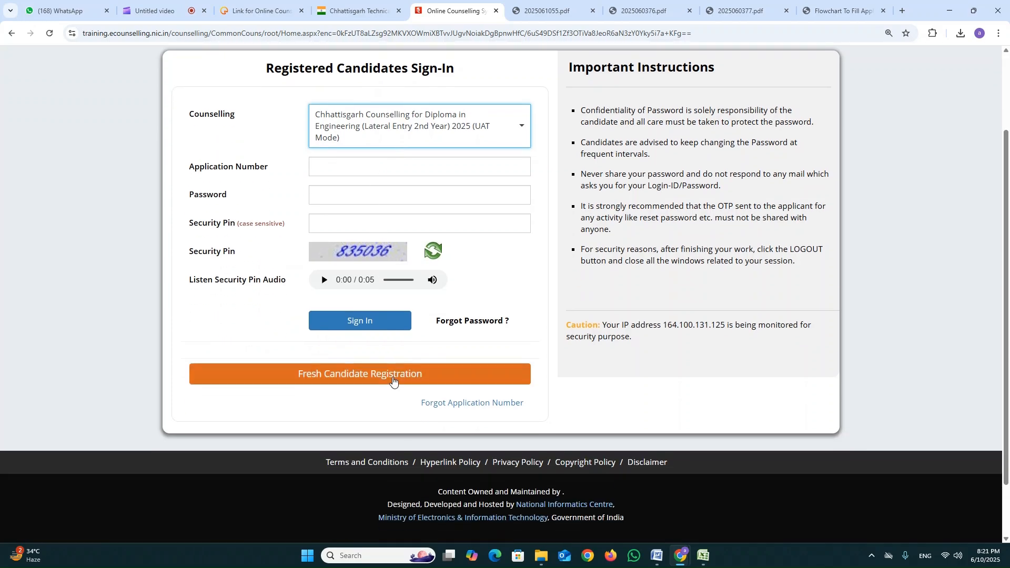
left_click(393, 381)
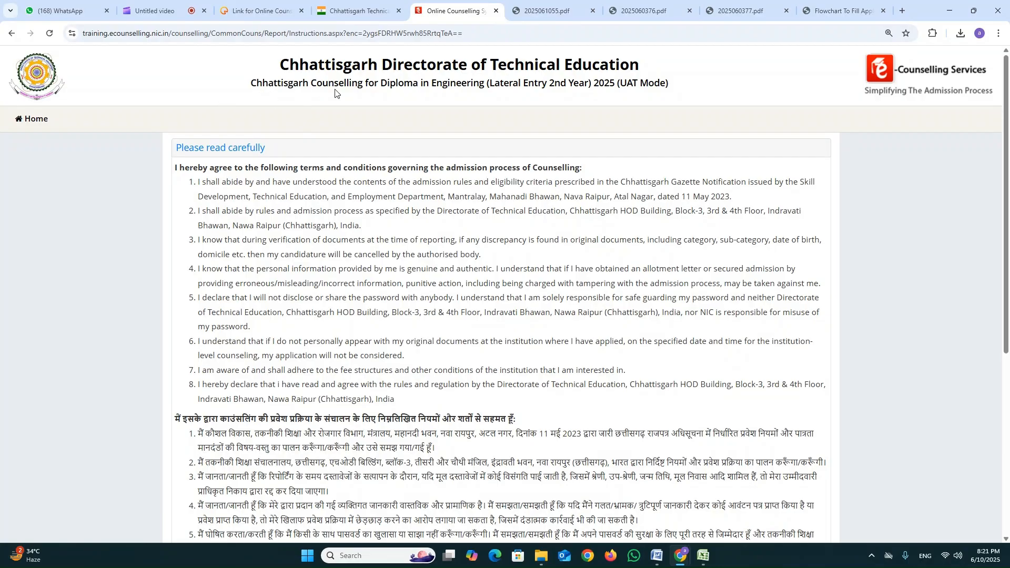
Read through the counselling terms and conditions in English and Hindi and agree to them.
left_click_drag(251, 84, 598, 93)
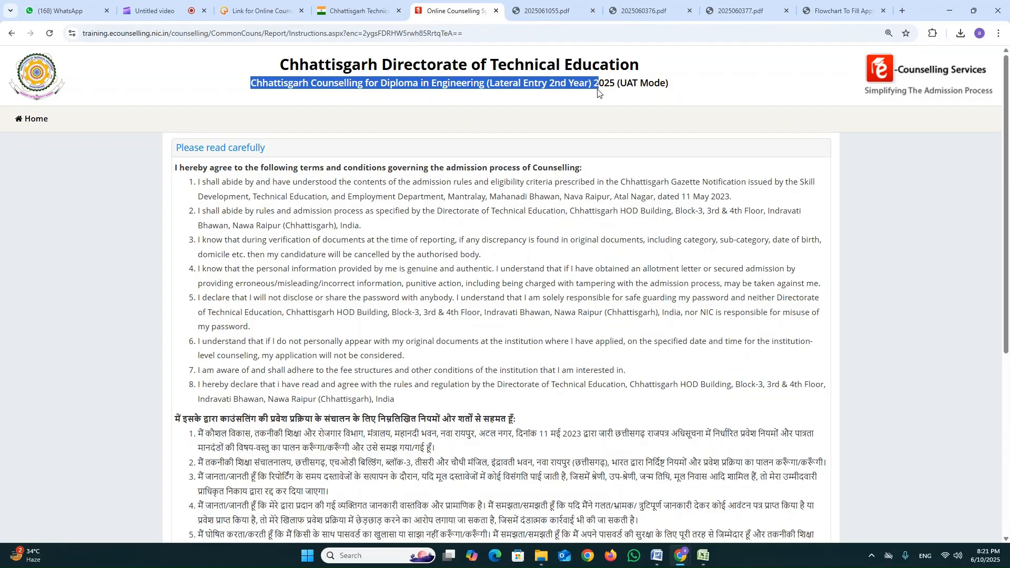
scroll(227, 205, "down", 1)
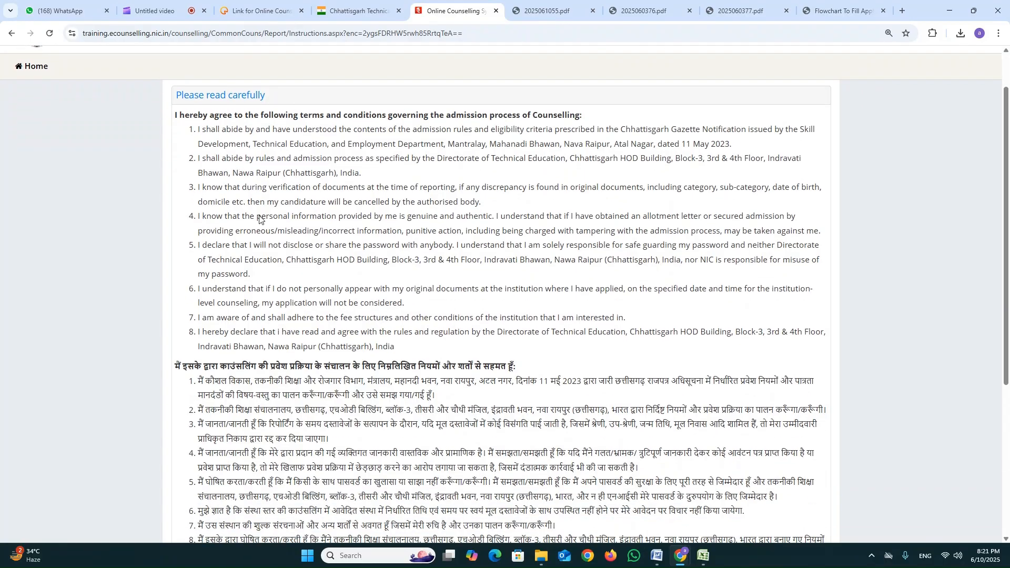
scroll(328, 333, "down", 1)
left_click_drag(198, 399, 378, 400)
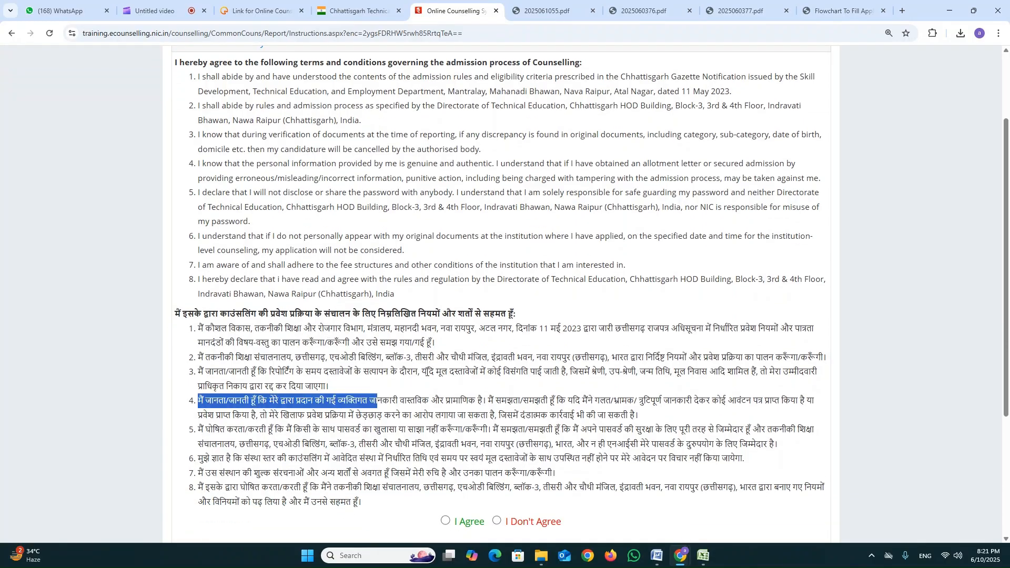
scroll(436, 357, "down", 3)
left_click(435, 357)
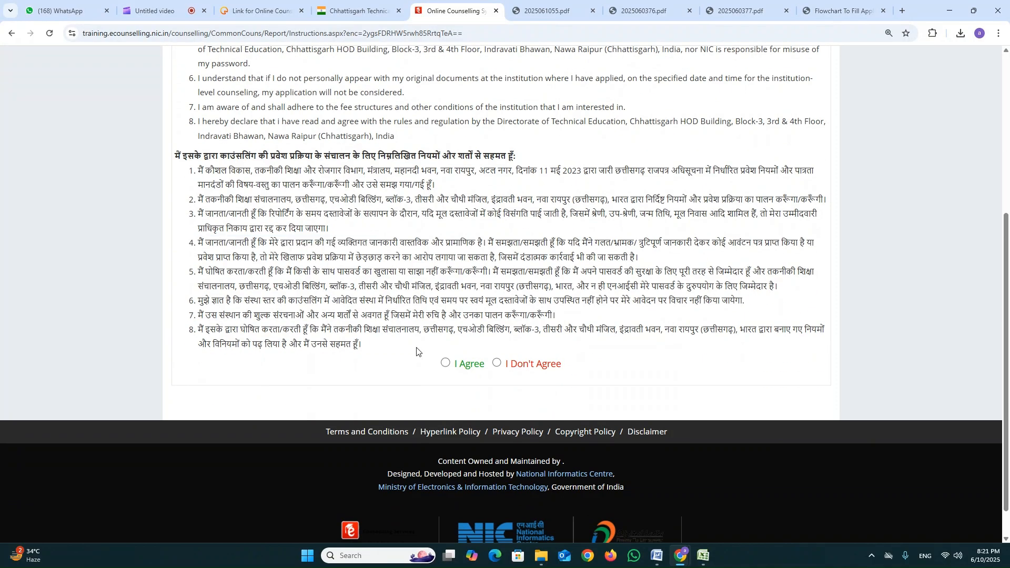
left_click(446, 363)
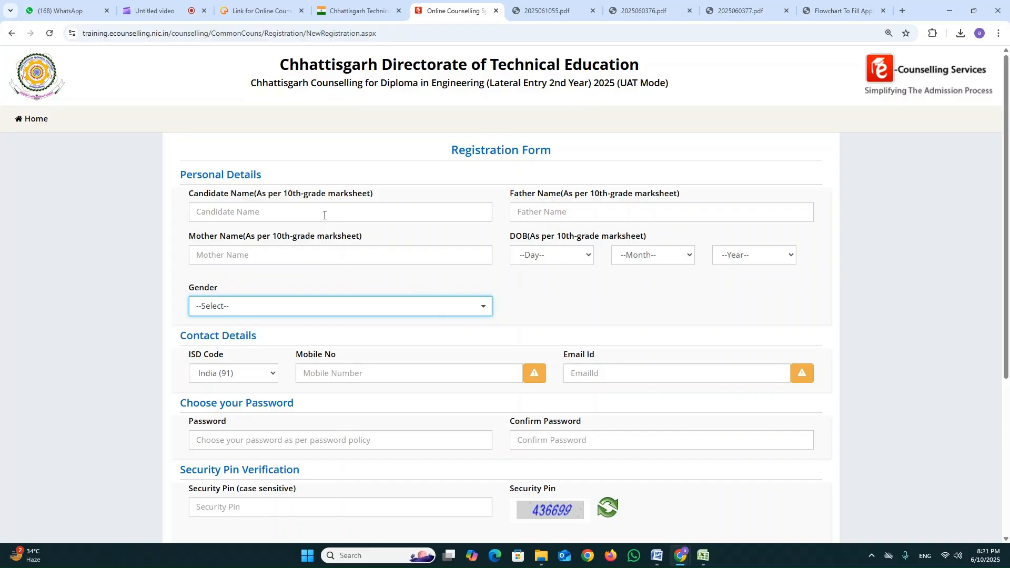
Examine the registration form's name and date-of-birth labels and the 10th-grade marksheet requirement.
left_click(324, 214)
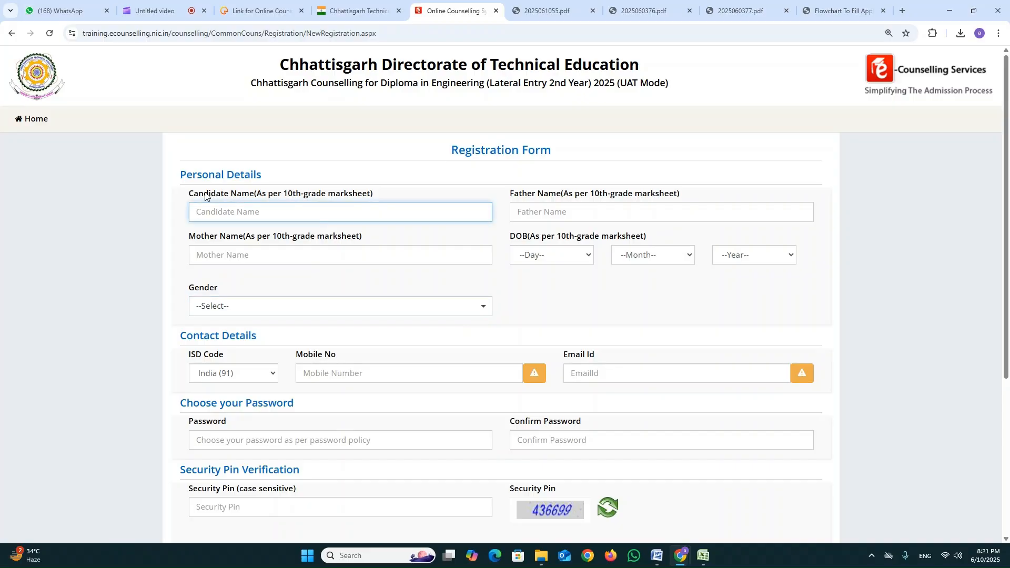
left_click_drag(190, 195, 258, 197)
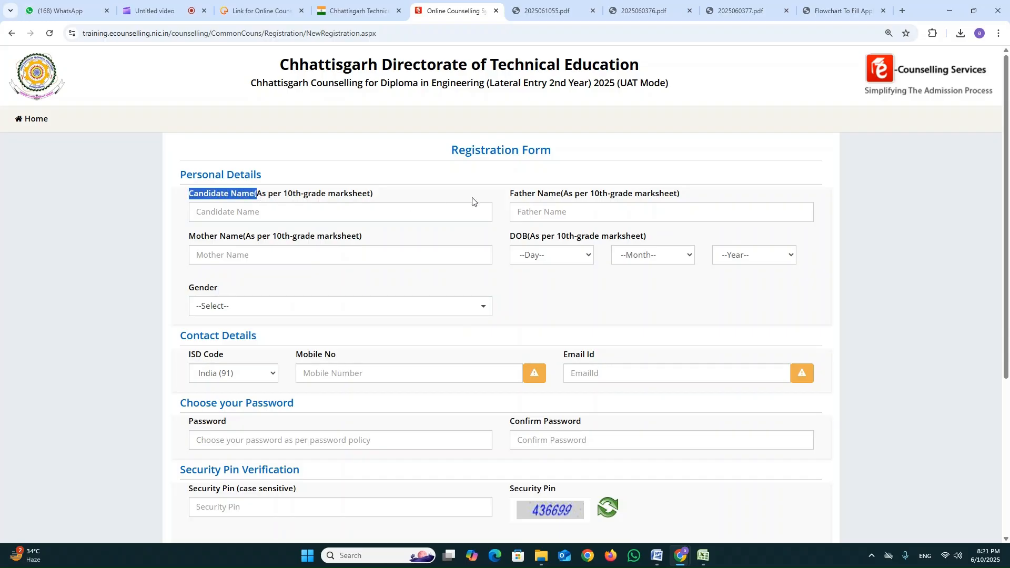
left_click_drag(516, 198, 554, 199)
left_click_drag(210, 236, 253, 238)
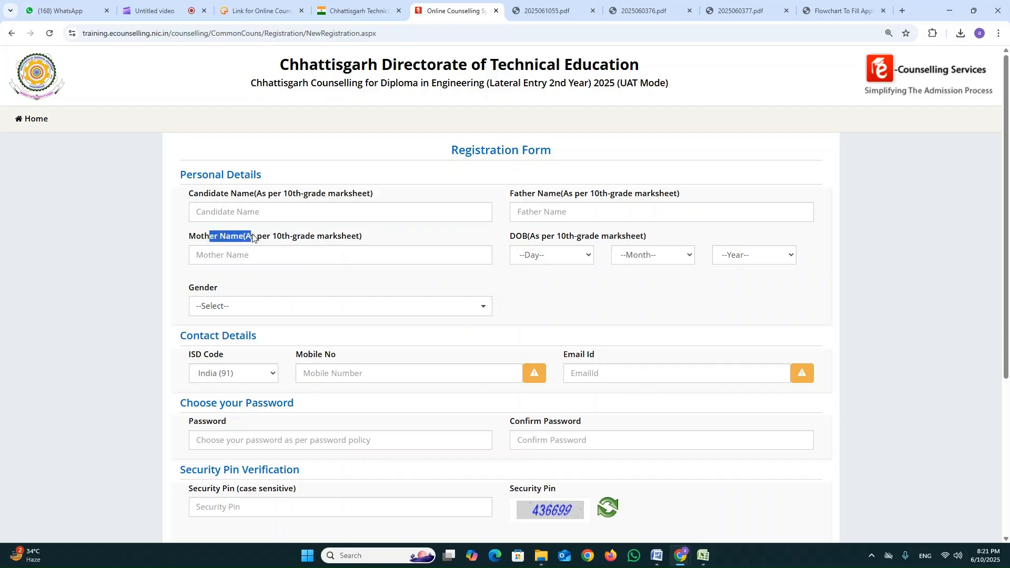
left_click_drag(511, 237, 528, 240)
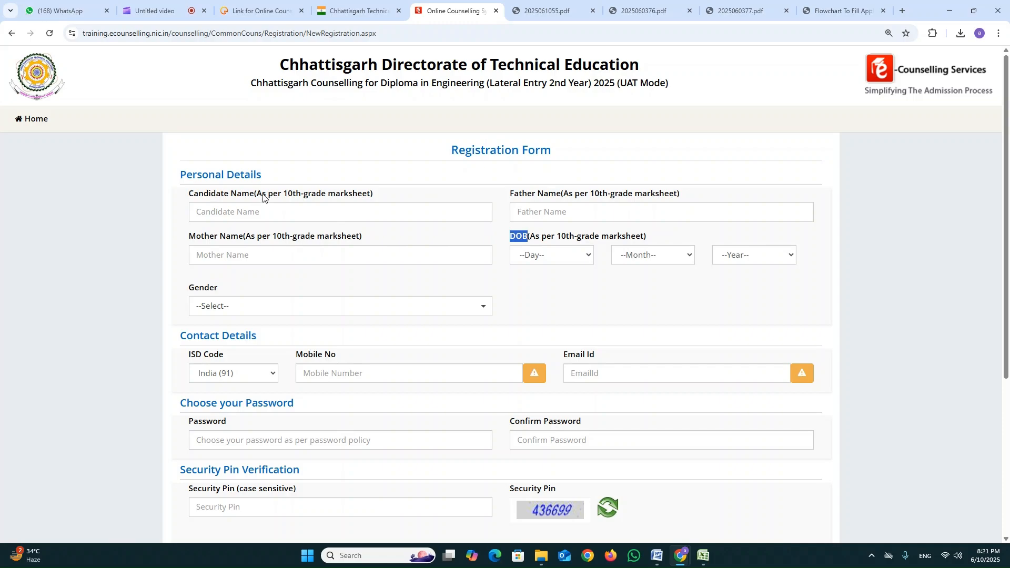
left_click_drag(263, 195, 378, 200)
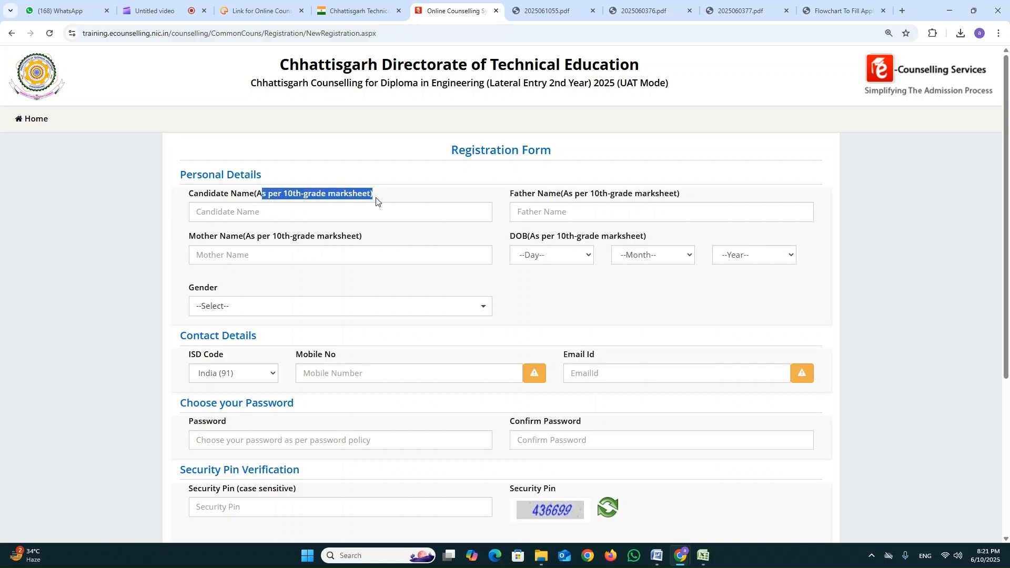
left_click(390, 194)
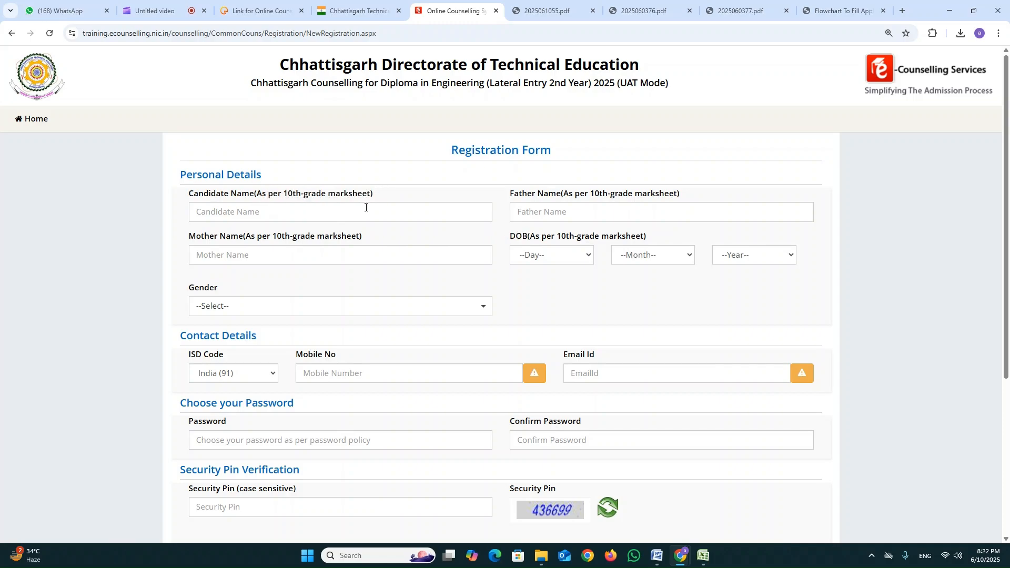
Fill in the candidate's name, father's name and mother's name in the Personal Details section.
left_click(335, 216)
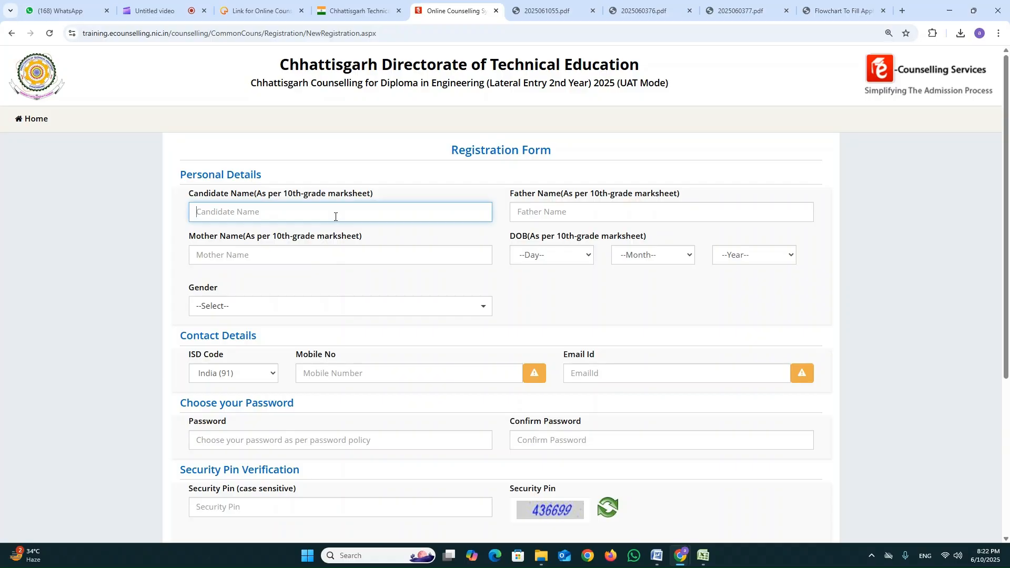
key("Tab")
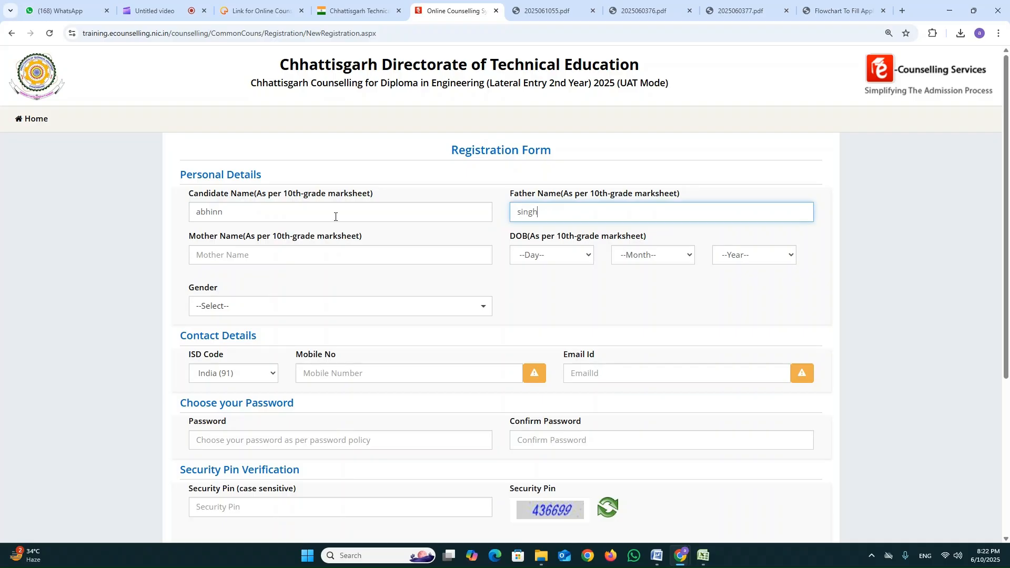
key("Tab")
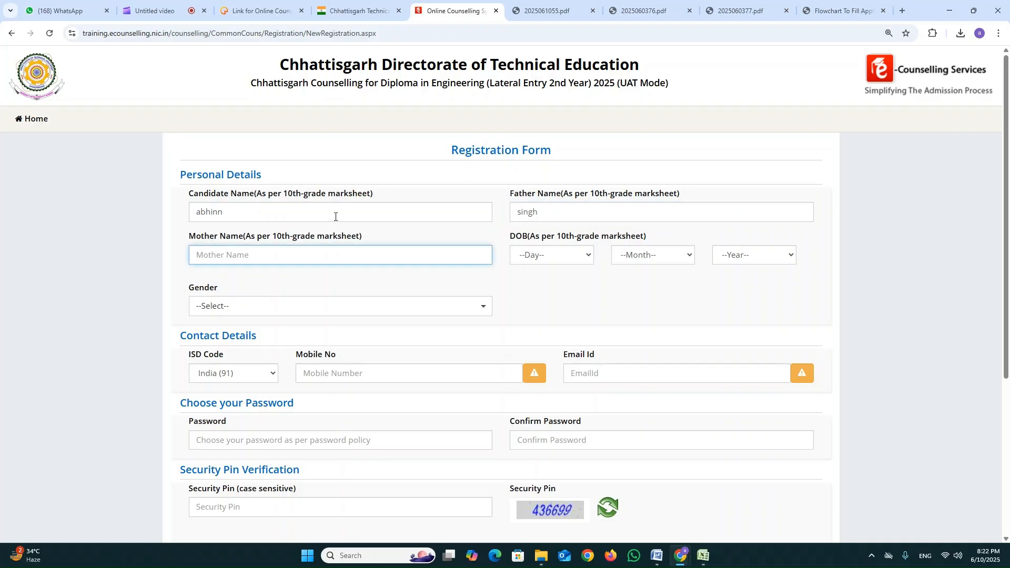
key("Tab")
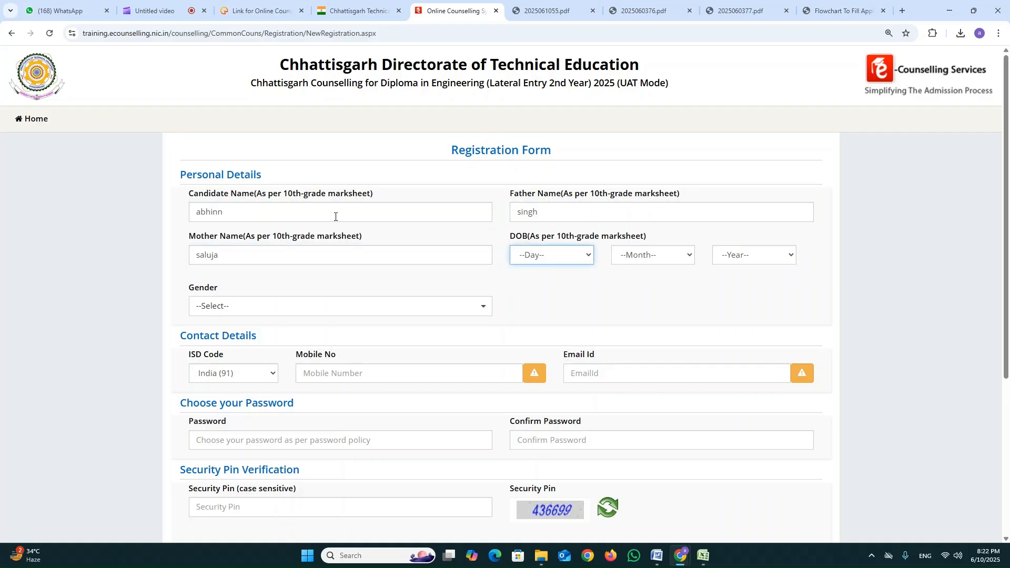
Select the candidate's date of birth by day, month and year, and set the gender to Male.
left_click(571, 259)
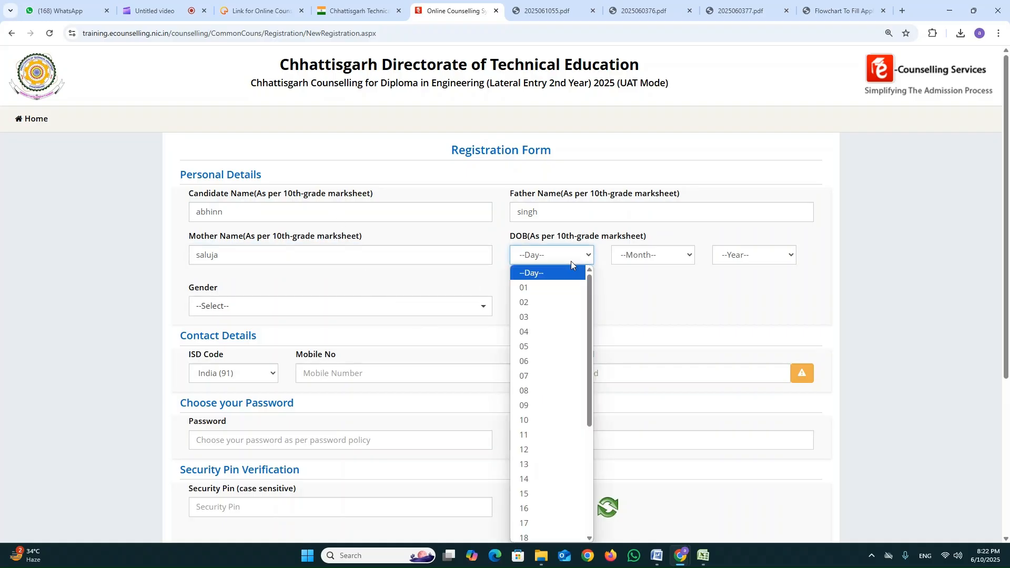
left_click(558, 494)
left_click(647, 257)
left_click(645, 375)
left_click(750, 257)
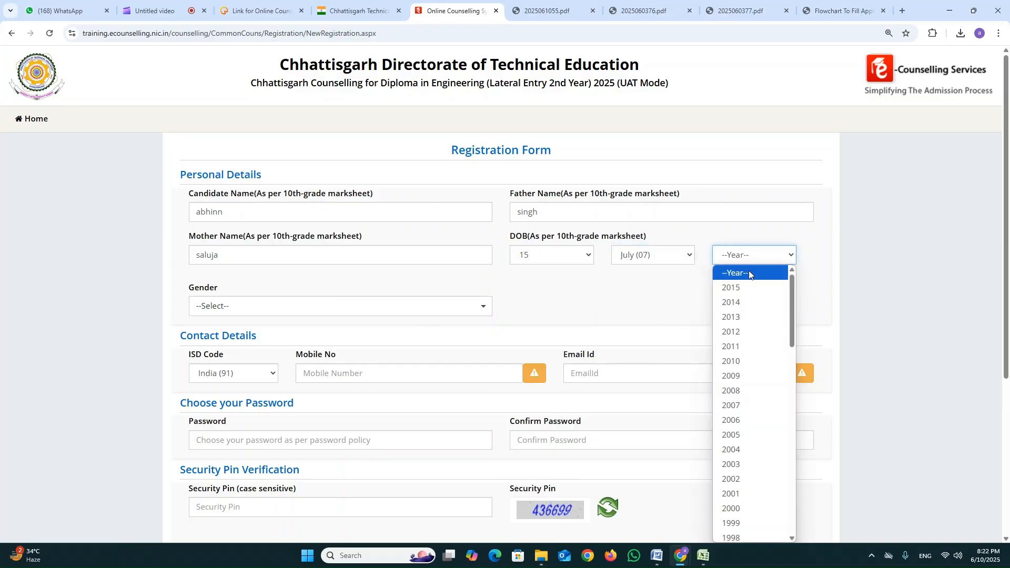
scroll(742, 369, "down", 9)
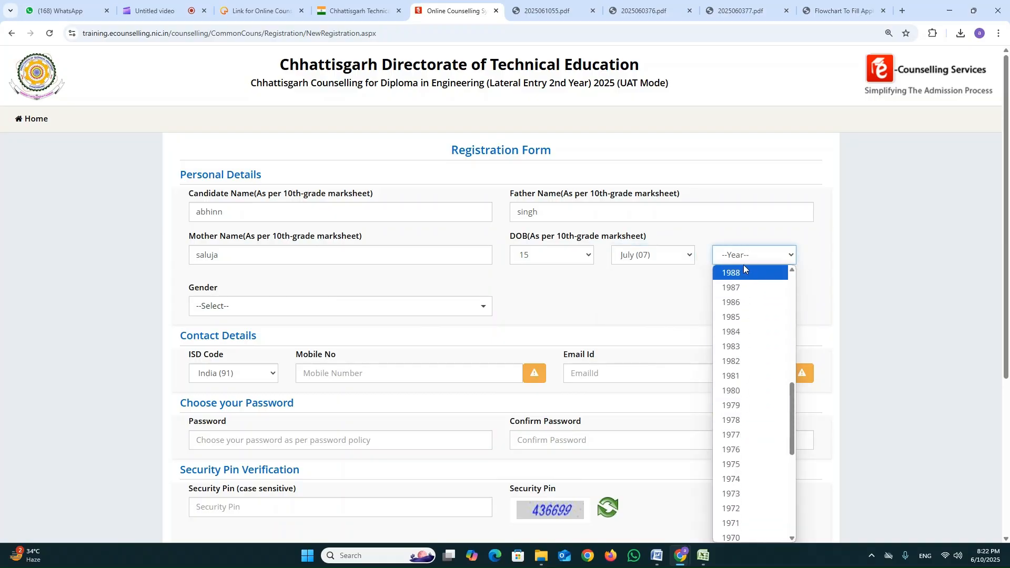
left_click(744, 267)
left_click(370, 310)
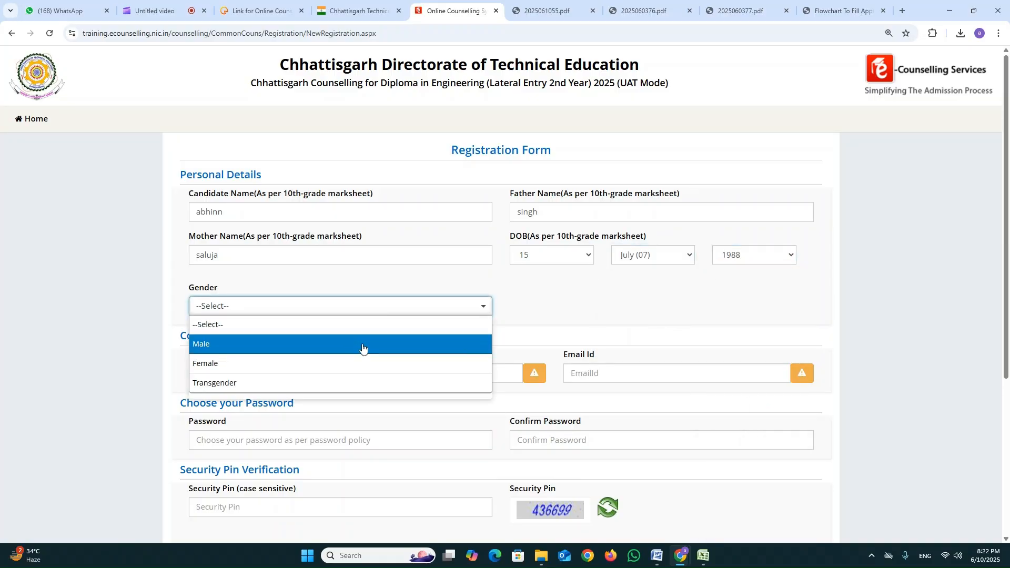
left_click(363, 345)
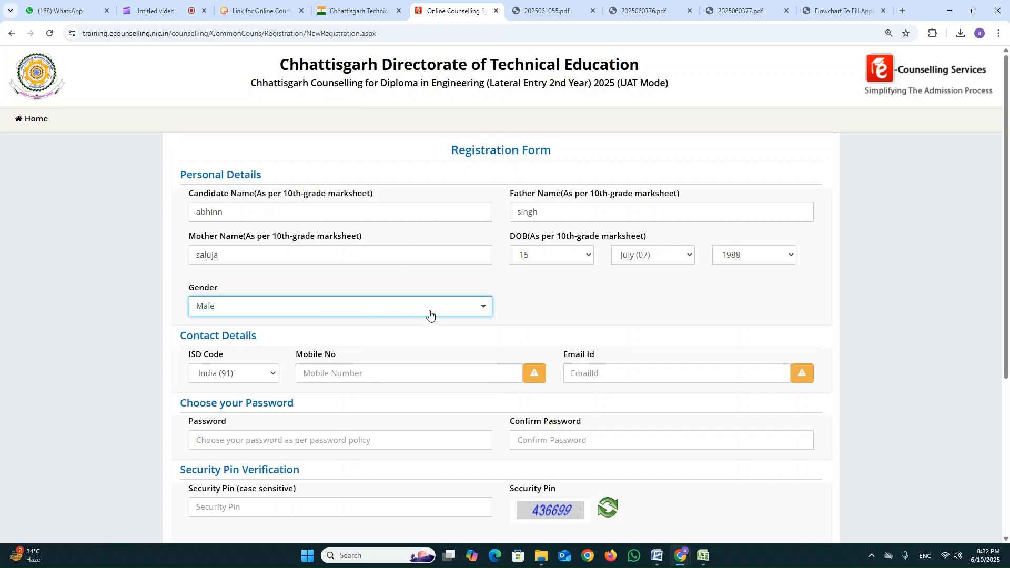
Fill in the candidate's mobile number and email address in the Contact Details section.
left_click(338, 372)
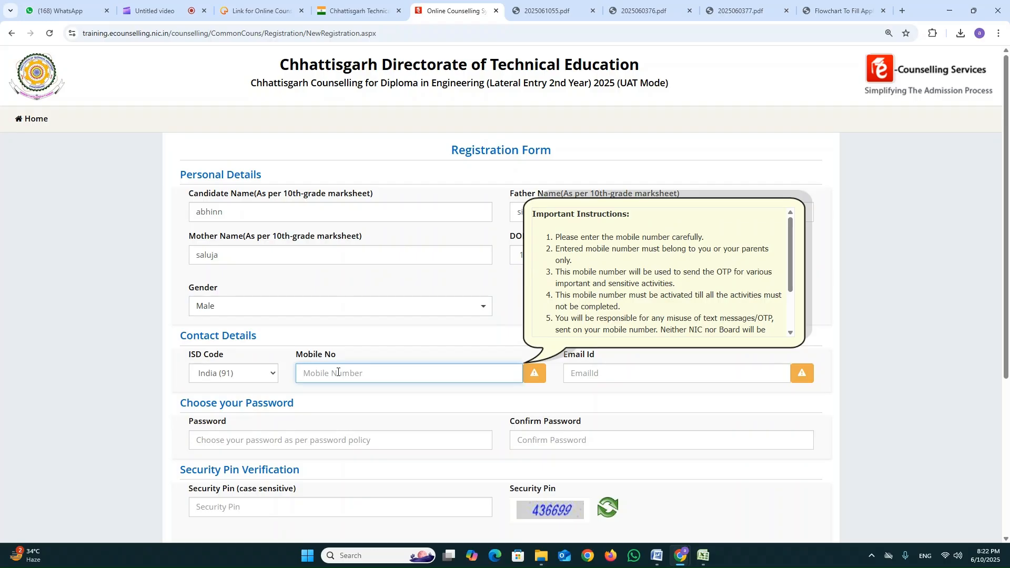
key("Tab")
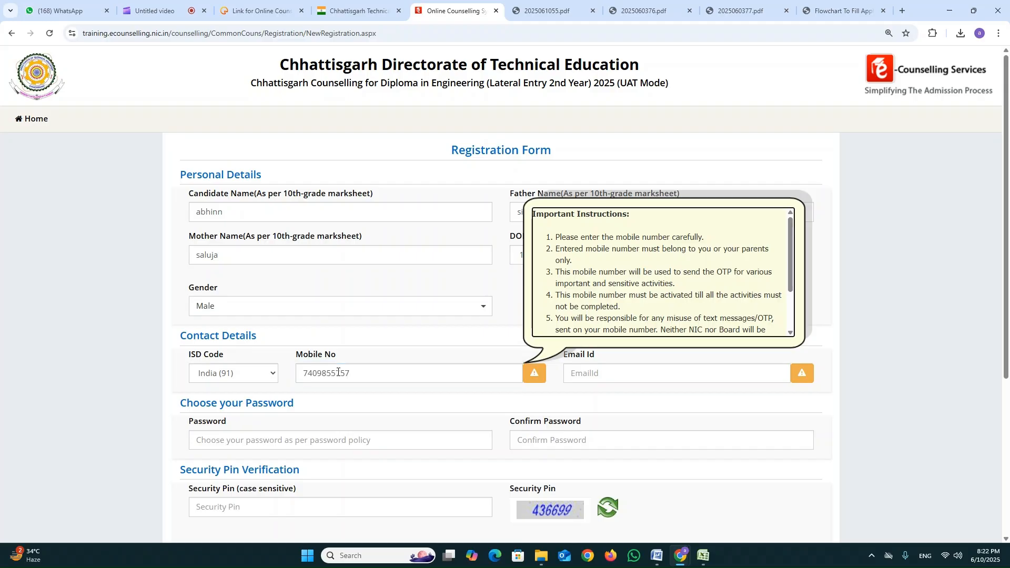
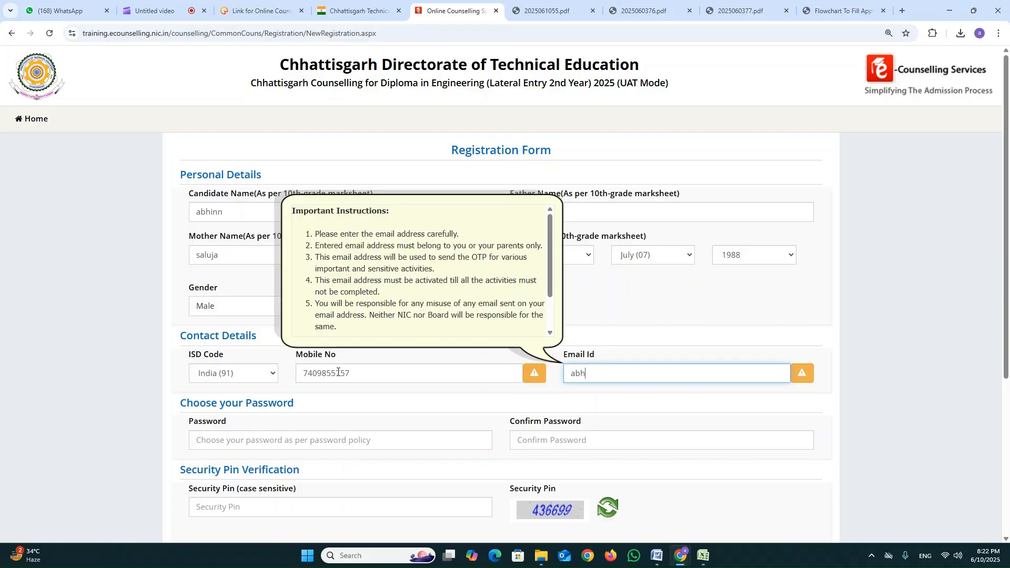
key("Tab")
Choose an account password that meets the password policy and repeat it in the Confirm Password field.
left_click(261, 440)
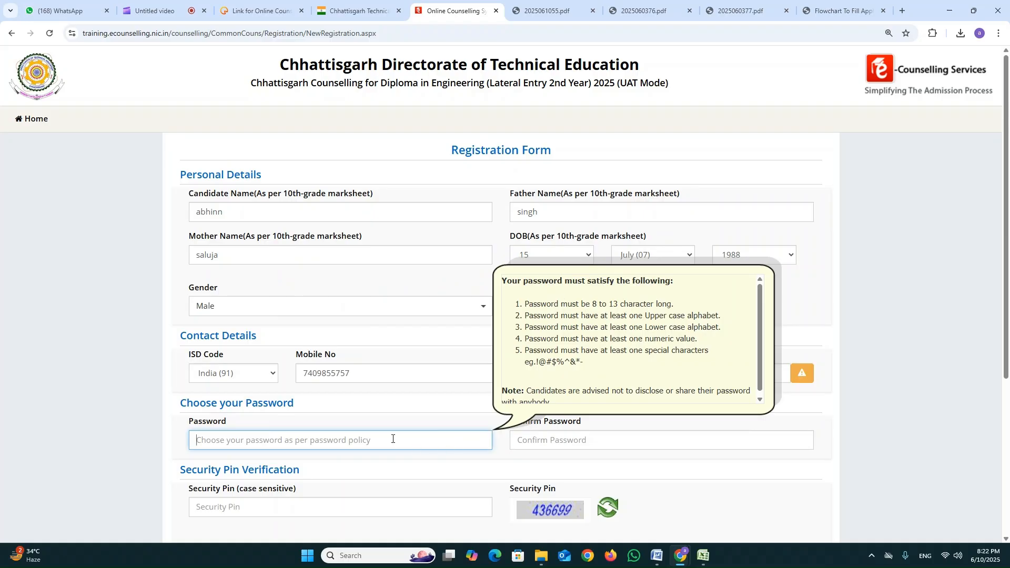
type("A")
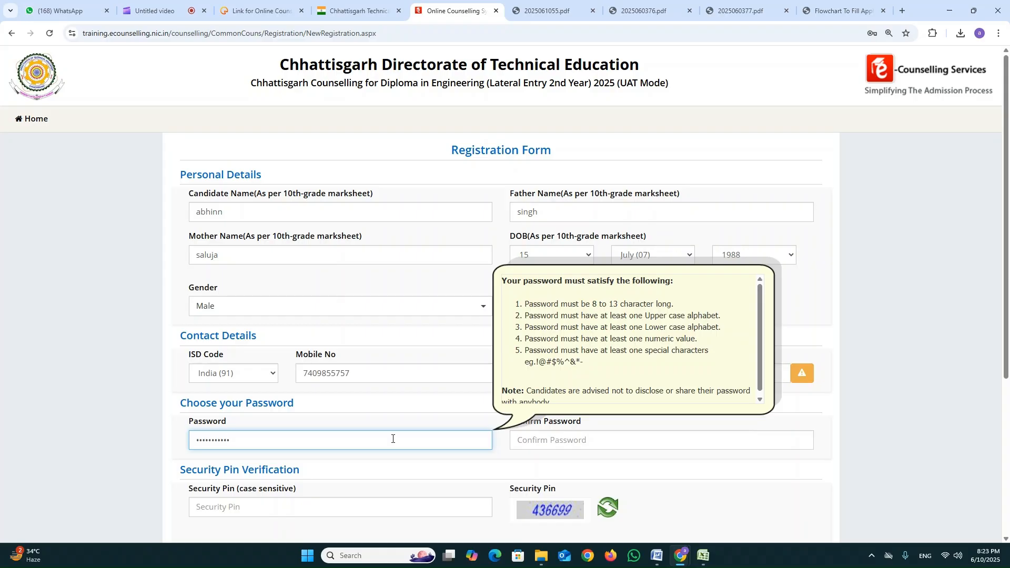
key("Tab")
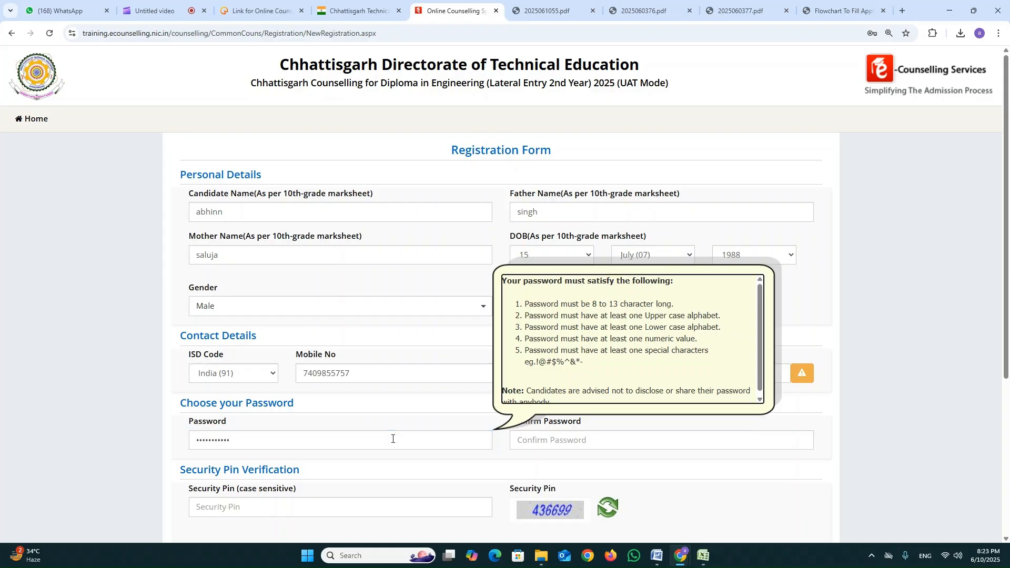
type("A••")
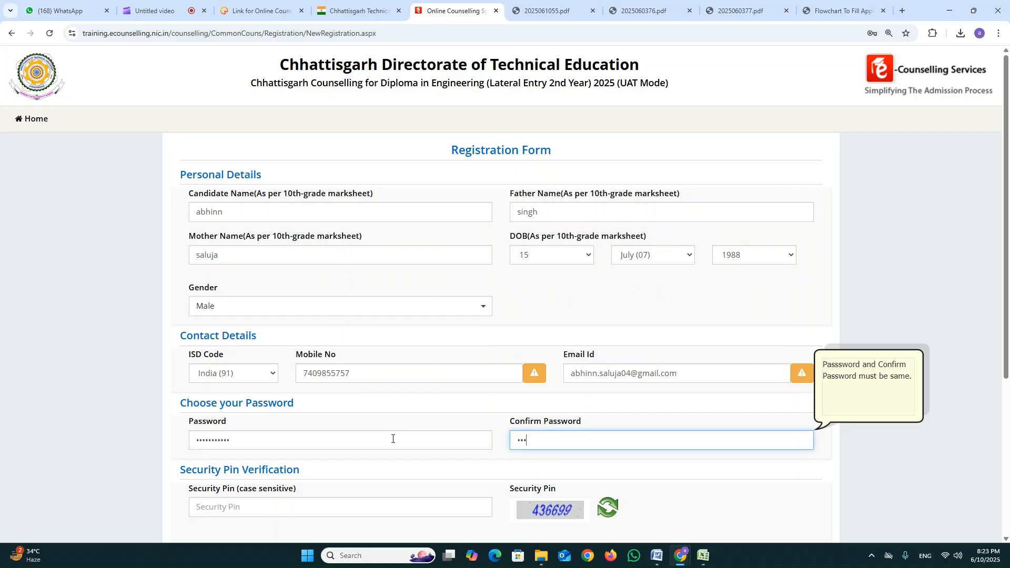
type("•••")
Enter the displayed Security Pin, then submit the registration form and confirm the submission.
scroll(640, 442, "down", 1)
left_click(381, 455)
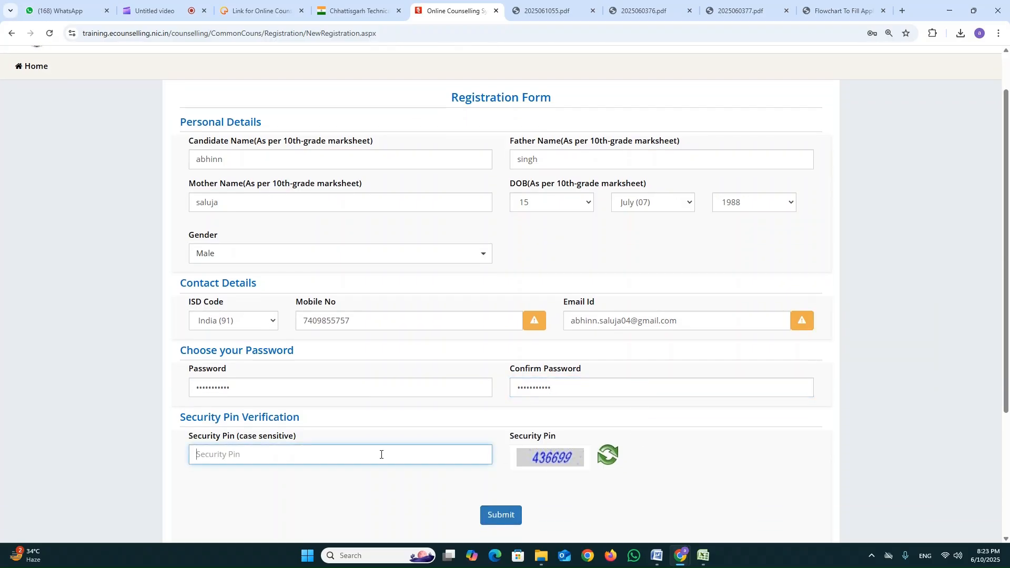
left_click_drag(529, 454, 555, 456)
left_click(412, 452)
type("436699")
scroll(485, 516, "down", 2)
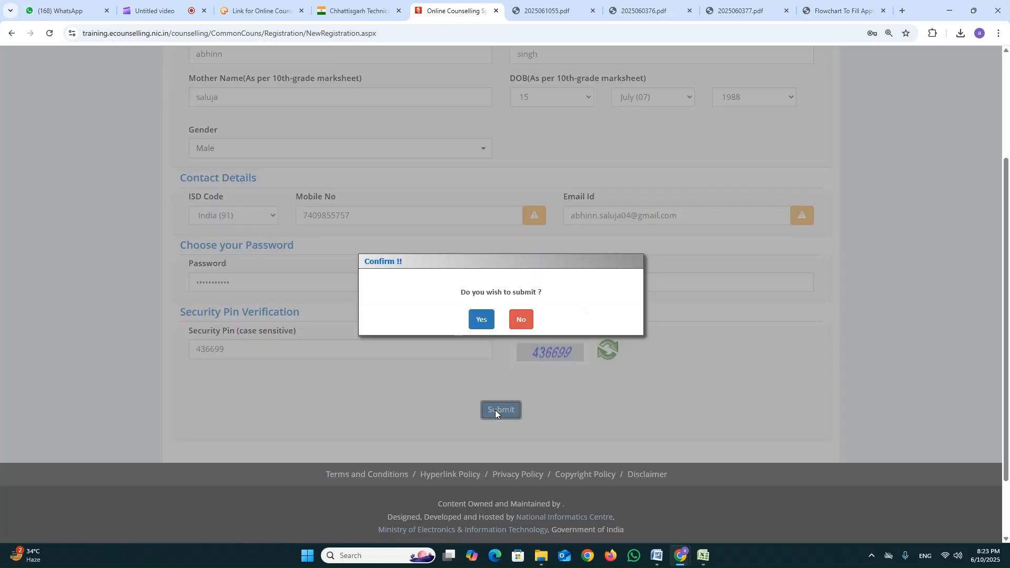
left_click(480, 320)
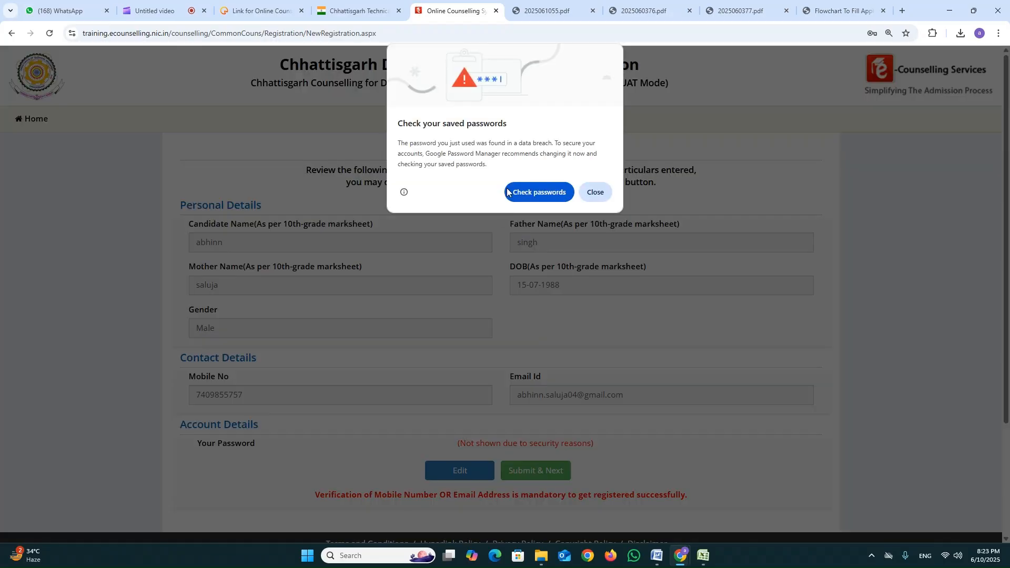
Dismiss the saved-password warning and submit the reviewed registration particulars for verification.
left_click(595, 192)
scroll(614, 203, "down", 2)
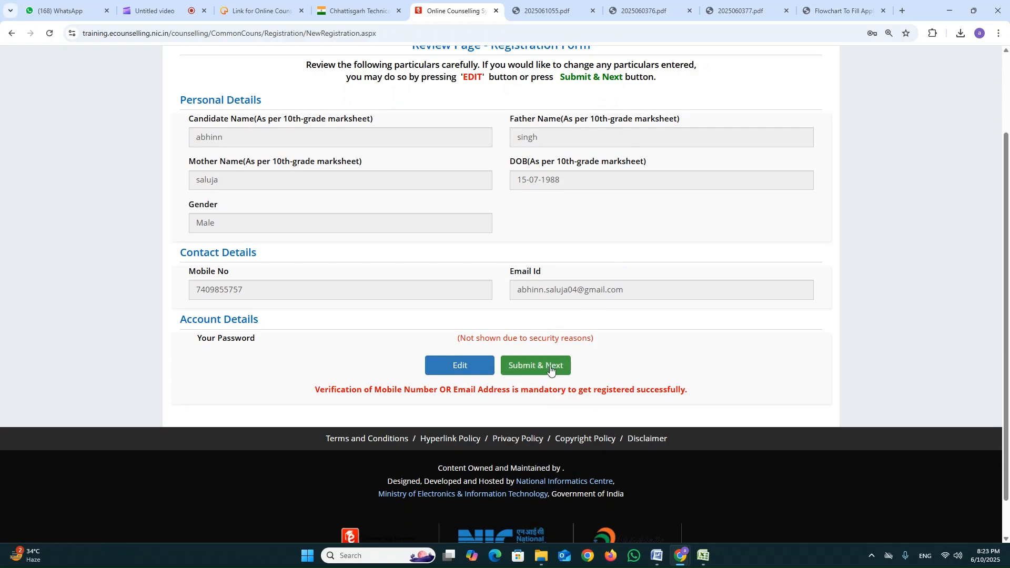
left_click(553, 368)
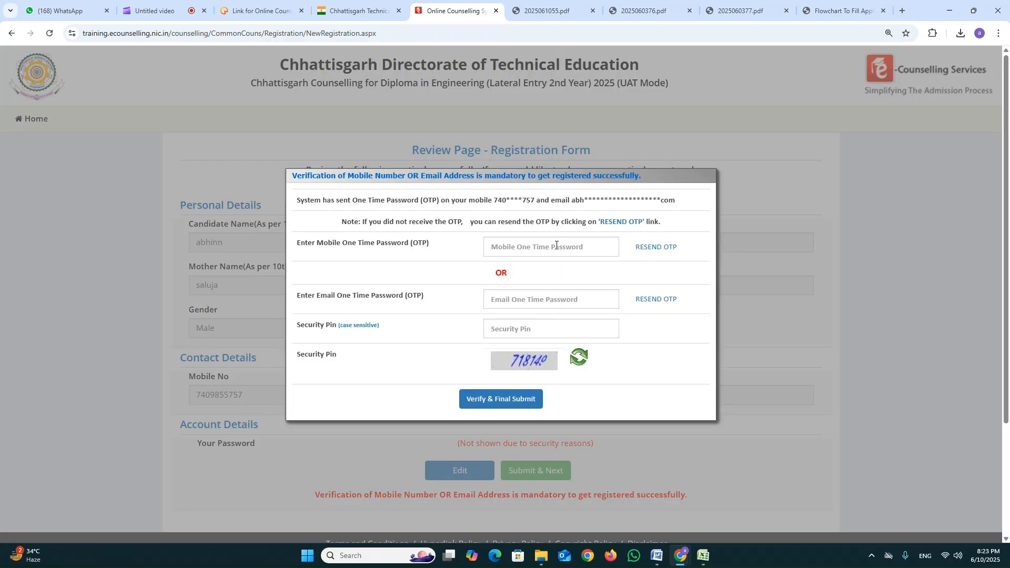
Enter the mobile one-time password and the displayed Security Pin, then verify and finally submit the registration.
left_click(556, 245)
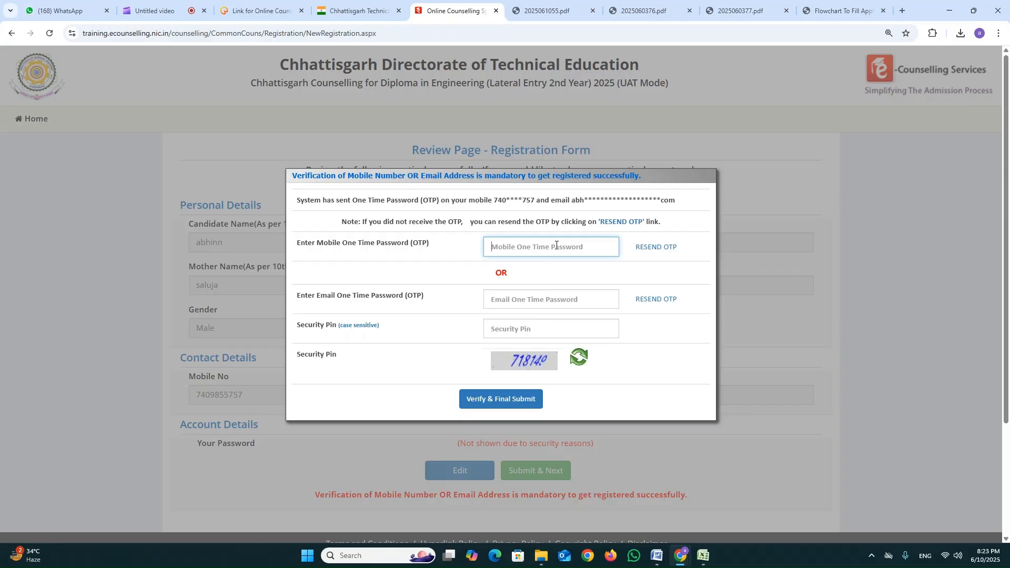
type("••••")
left_click(537, 325)
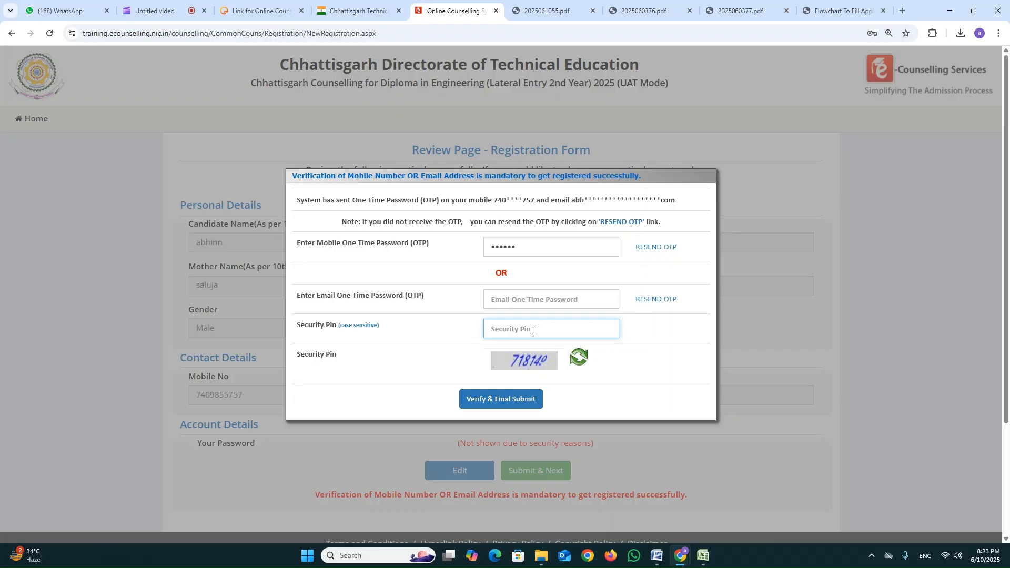
type("718149")
left_click(520, 402)
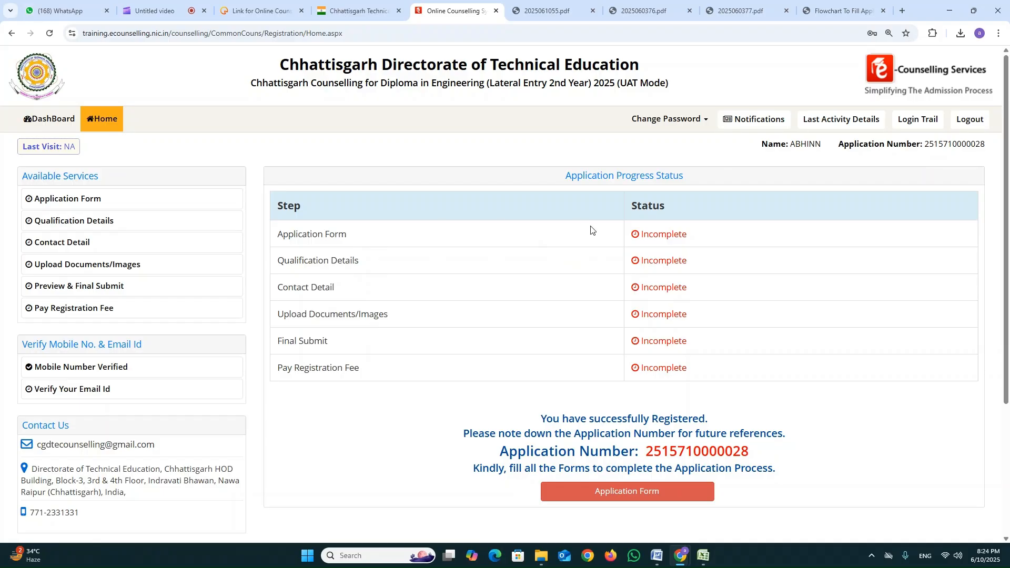
Check the application progress status of each step and open the Application Form.
left_click_drag(684, 231, 710, 344)
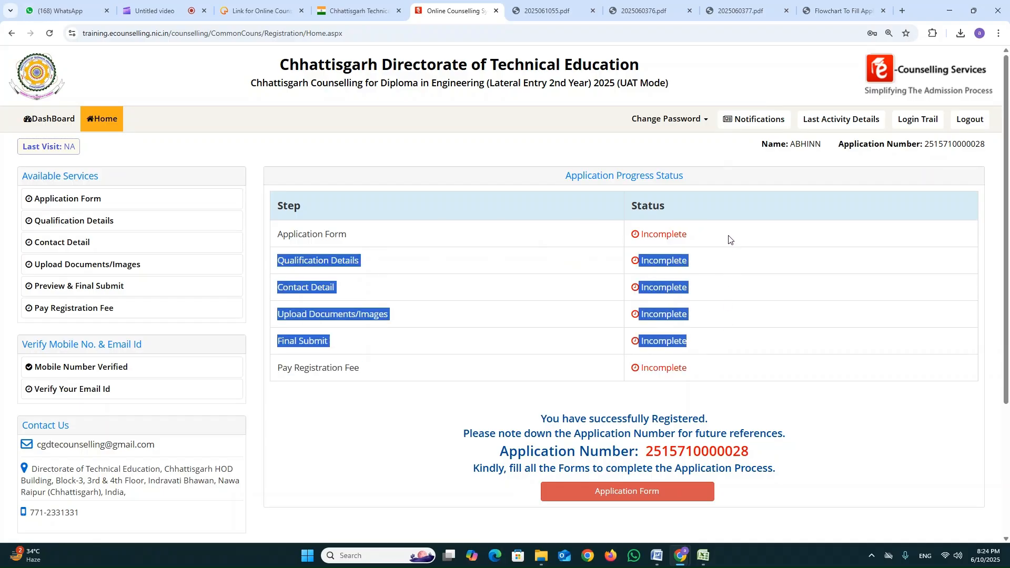
left_click(728, 239)
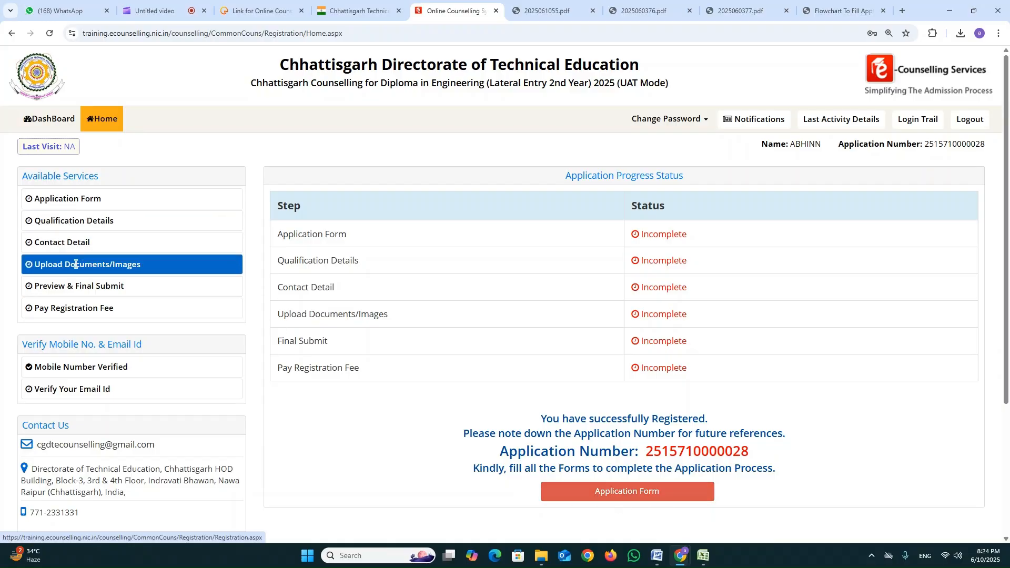
left_click(66, 206)
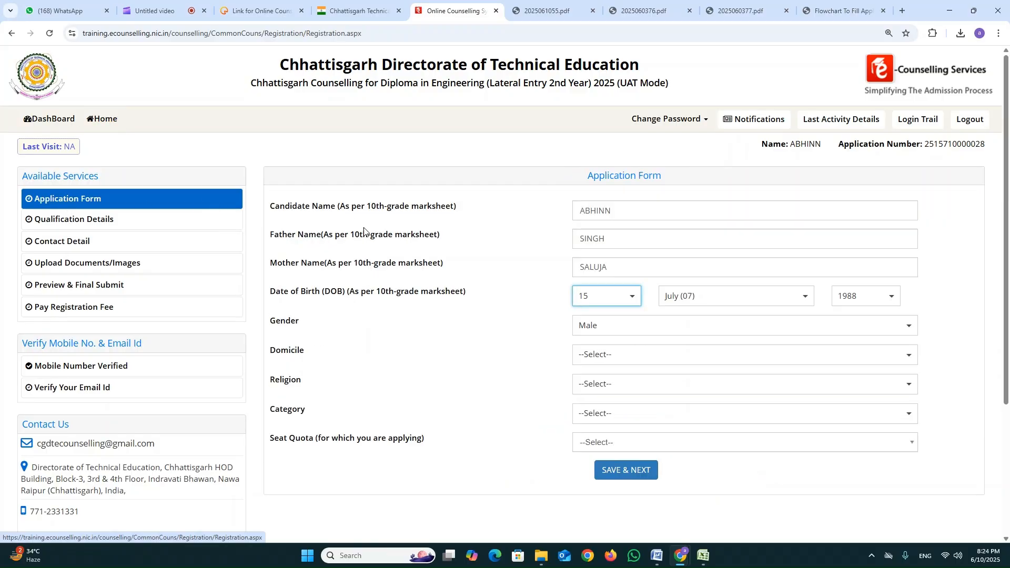
scroll(621, 208, "down", 1)
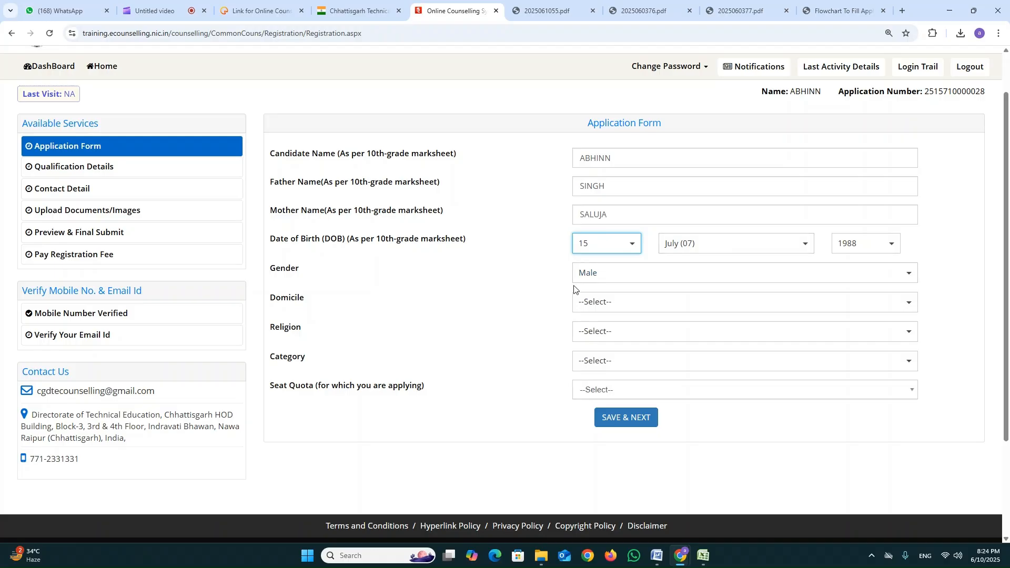
Try Delhi (NCT) as the domicile and check which category options it offers.
left_click(635, 309)
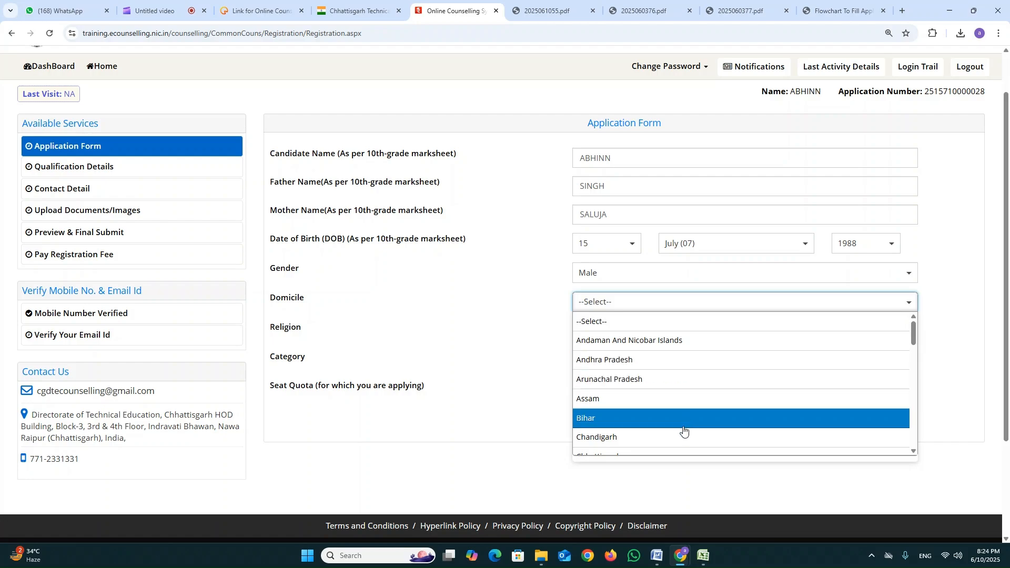
scroll(684, 428, "down", 1)
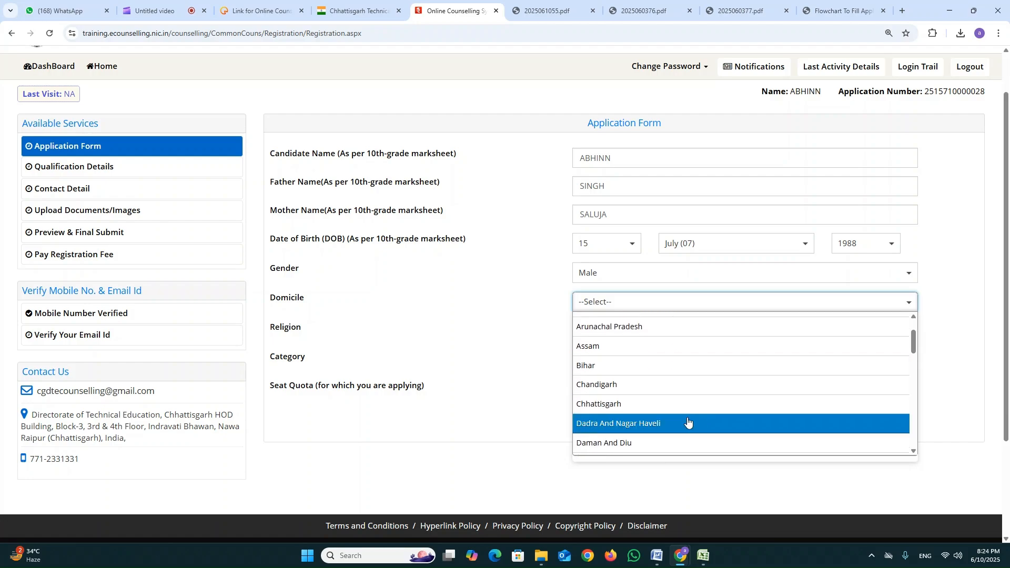
scroll(700, 431, "down", 1)
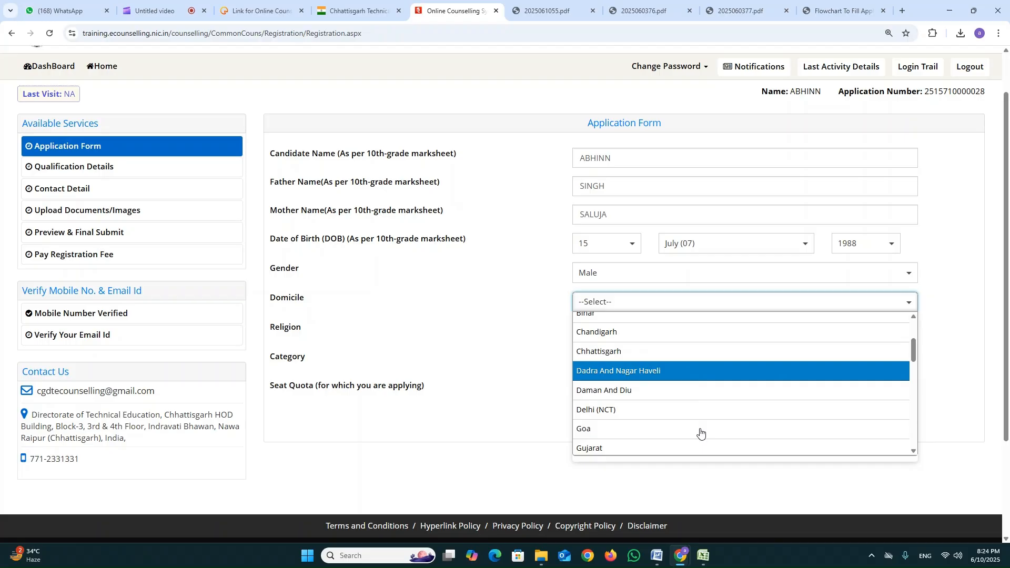
left_click(695, 415)
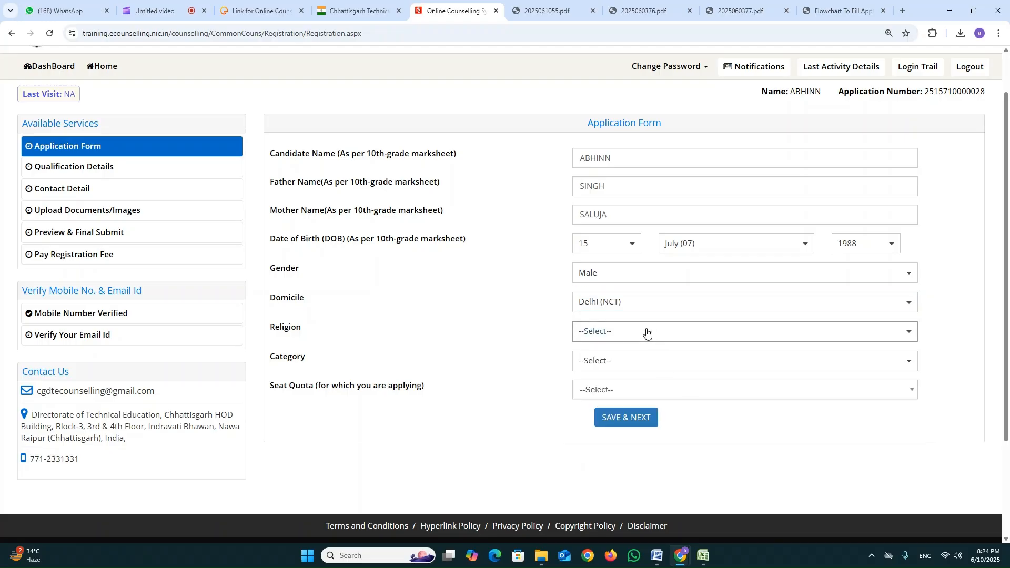
left_click(650, 367)
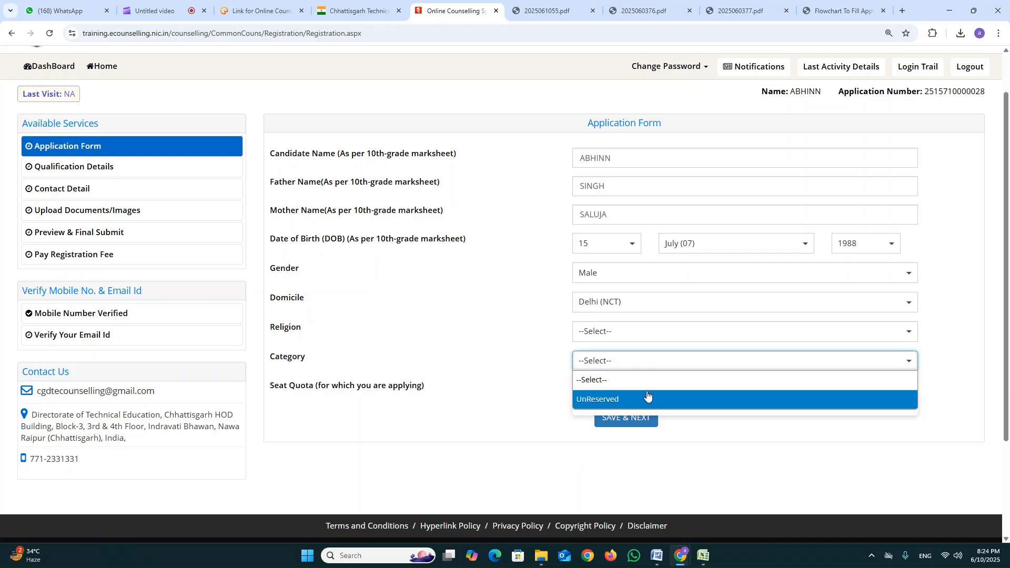
Set the candidate's domicile to Chhattisgarh and the religion to Buddhist.
left_click(638, 301)
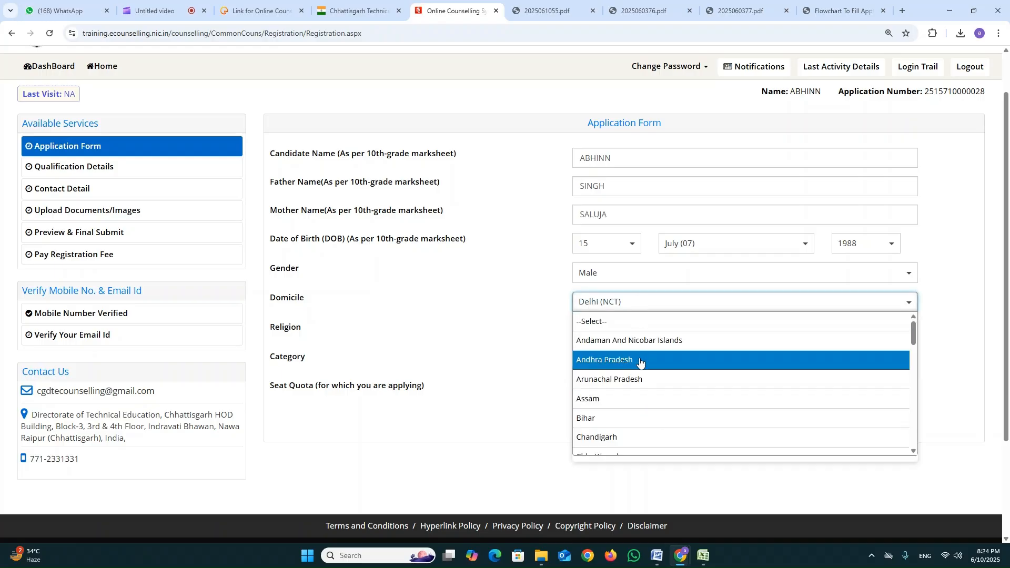
scroll(640, 368, "down", 1)
left_click(640, 404)
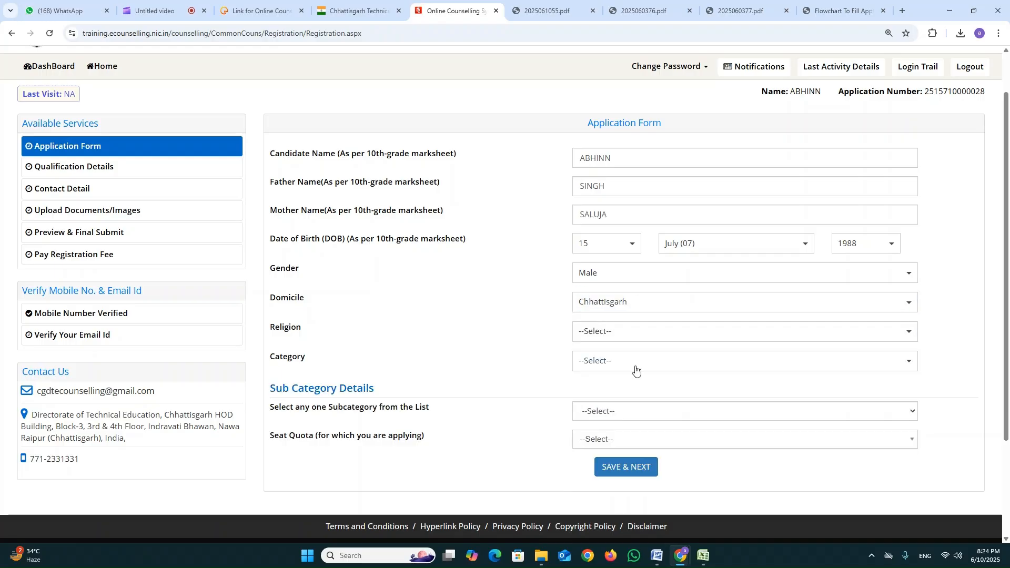
left_click(630, 329)
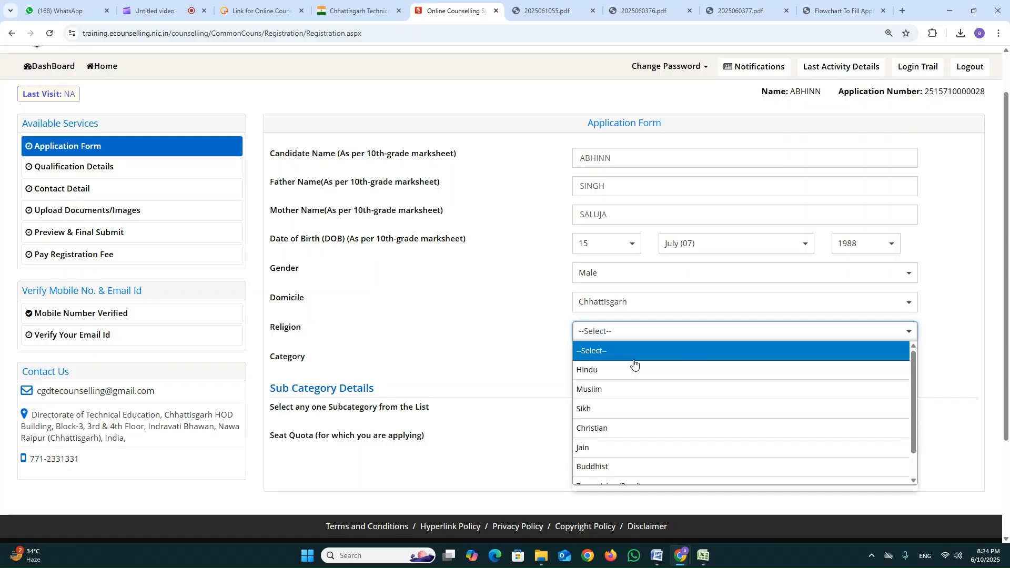
scroll(637, 389, "down", 1)
scroll(643, 409, "down", 3)
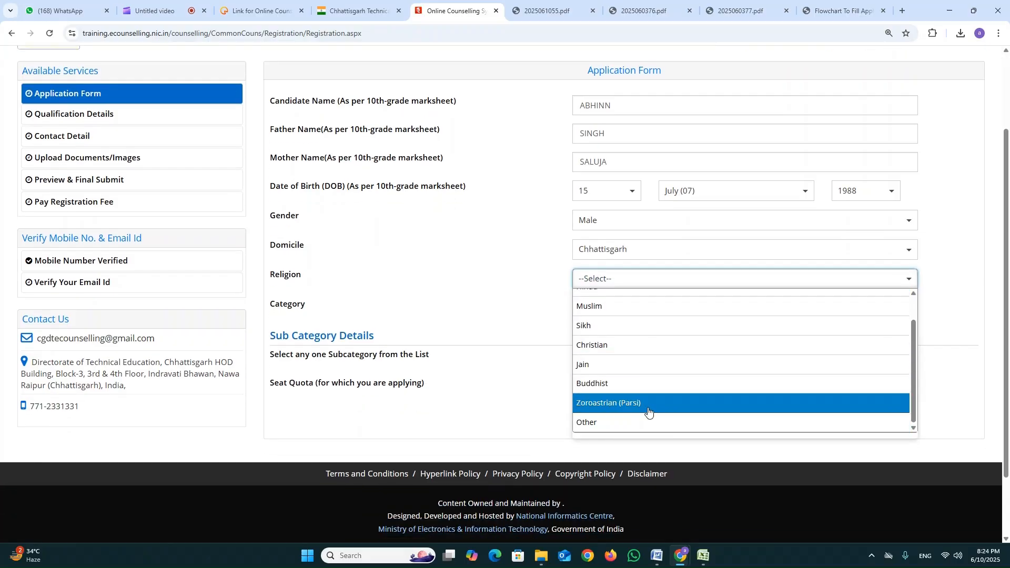
left_click(652, 383)
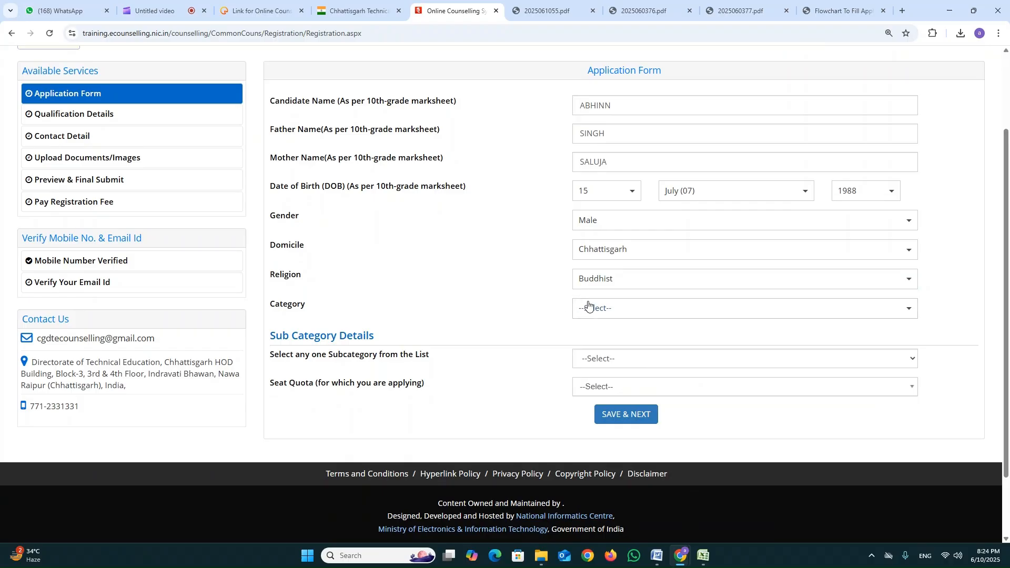
Set the candidate's category to Schedule Caste (SC) and the subcategory to Not Applicable.
left_click(604, 311)
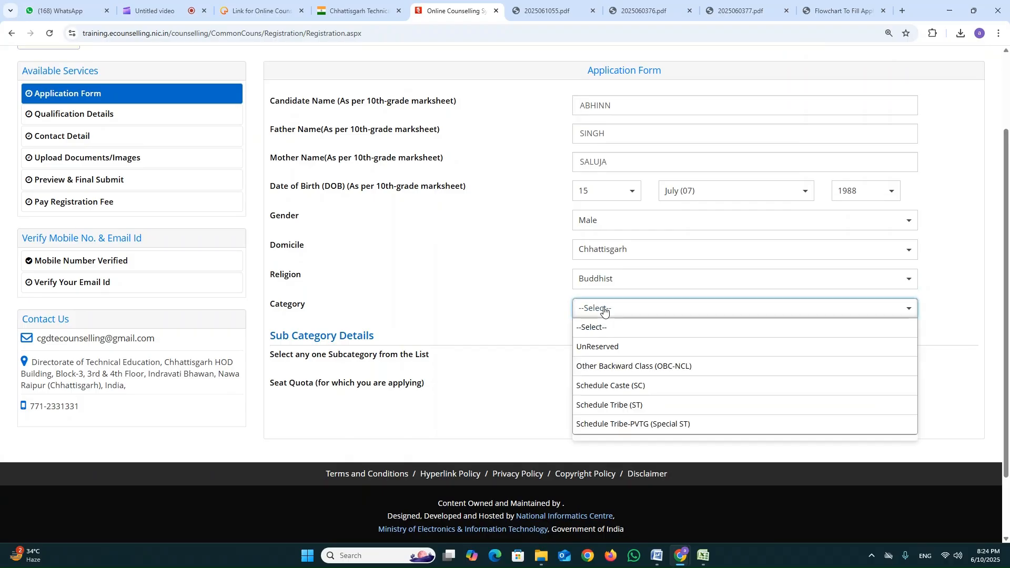
left_click(636, 385)
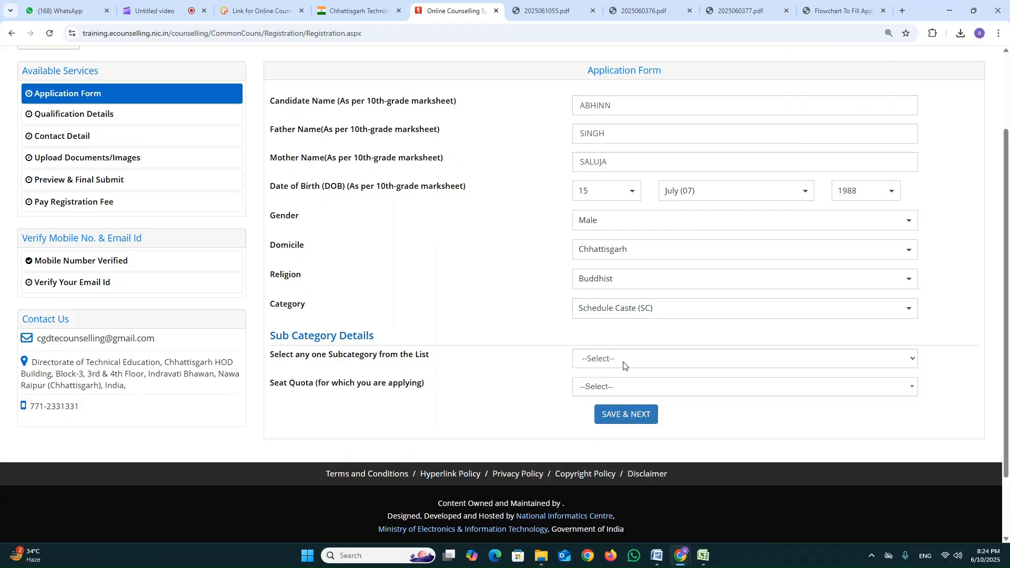
left_click(623, 362)
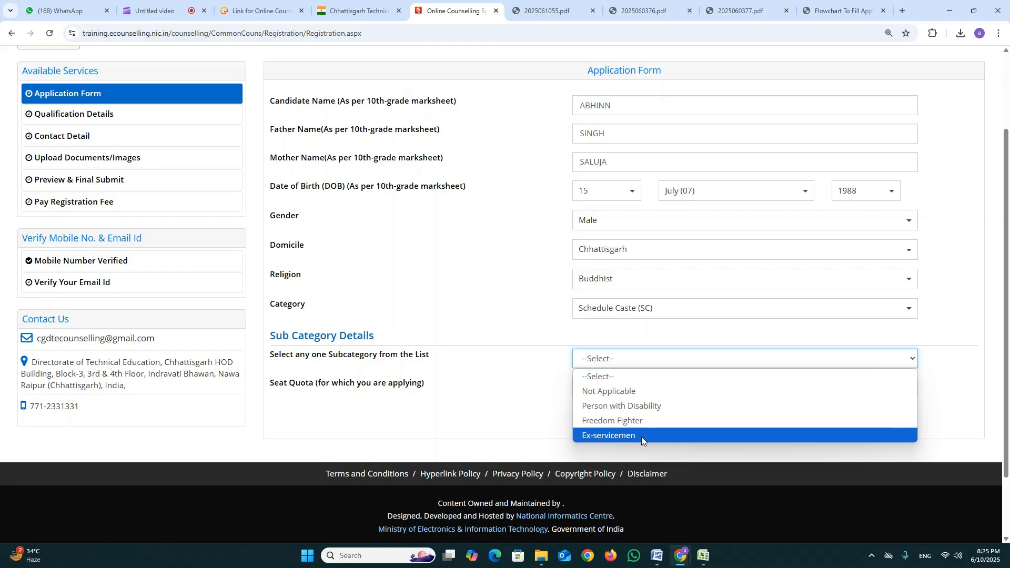
left_click(648, 399)
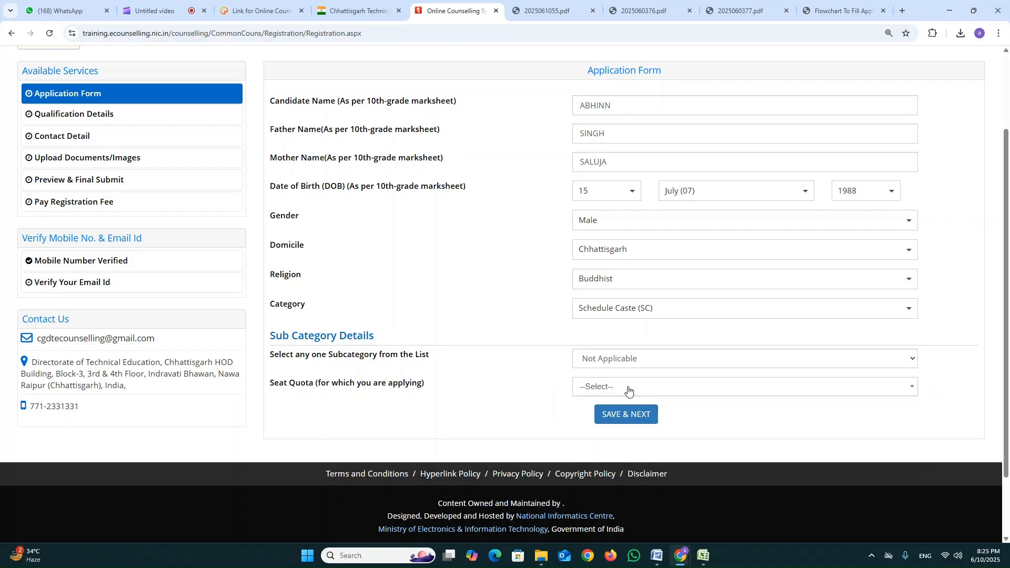
Choose State Quota as the seat quota, then save the application form and continue to the qualification details.
left_click(629, 389)
left_click(629, 443)
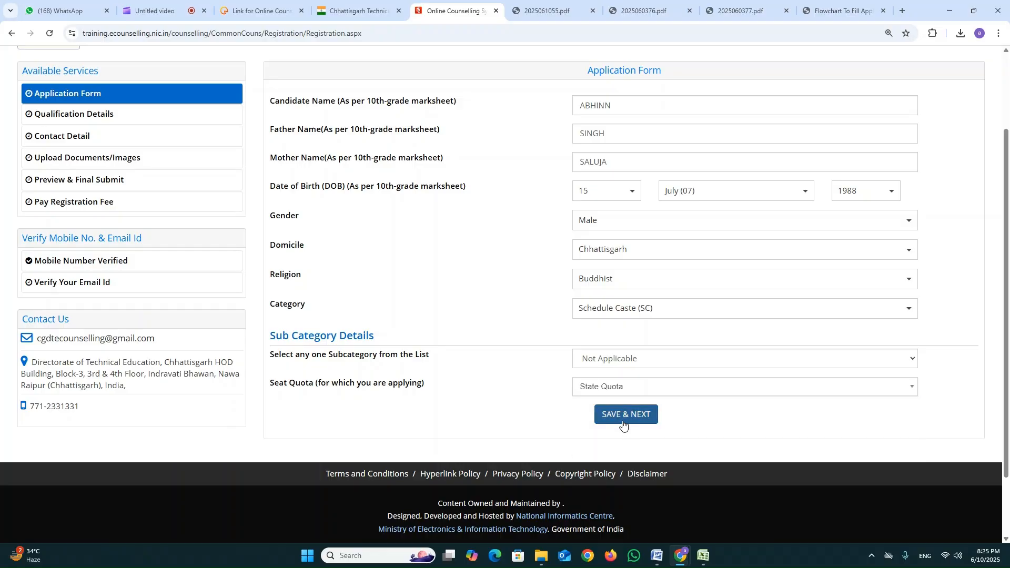
left_click(623, 415)
left_click(480, 326)
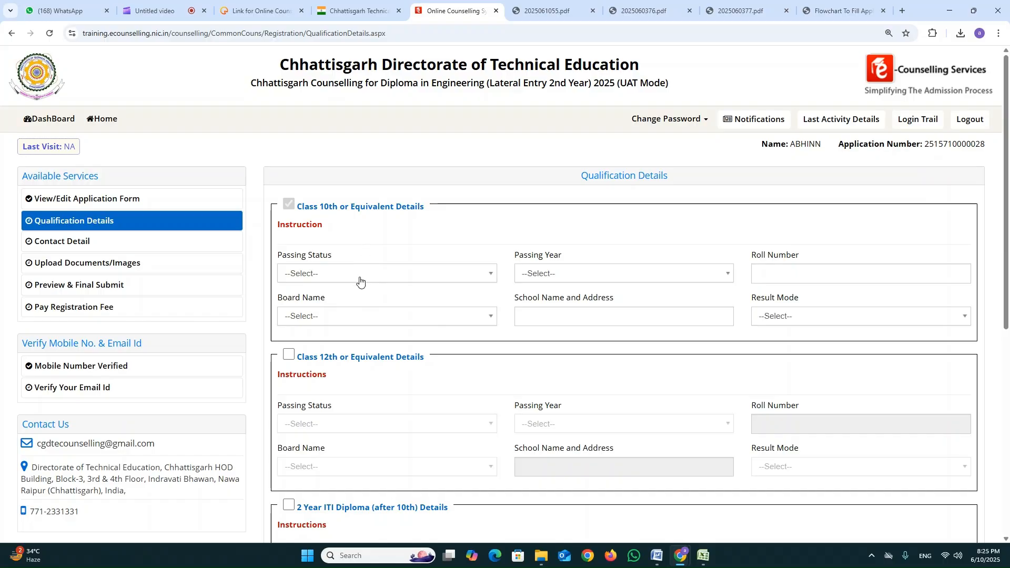
Set the Class 10th passing status to Passed and the passing year to 2020, and enter the candidate's roll number.
left_click(362, 275)
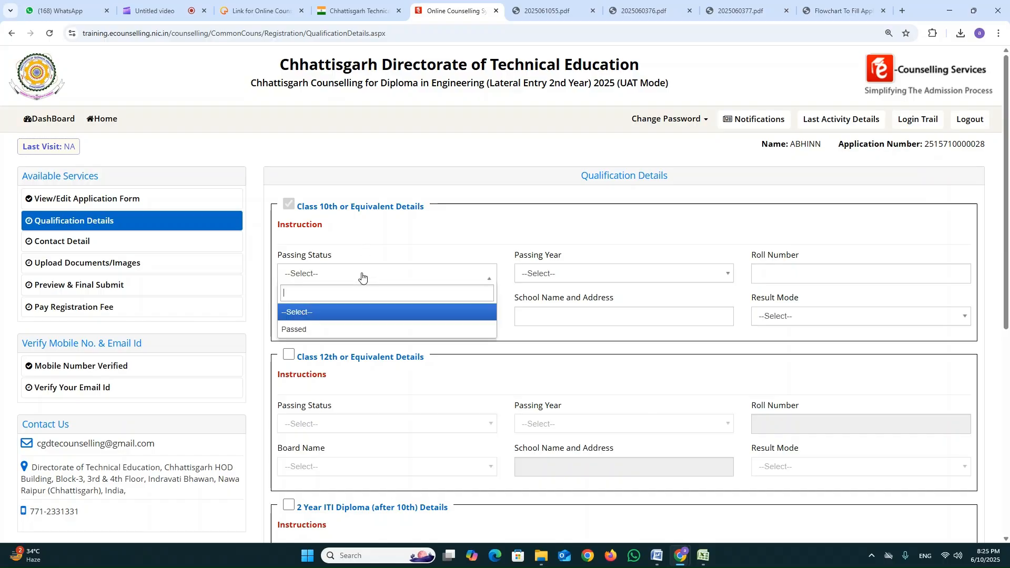
left_click(356, 328)
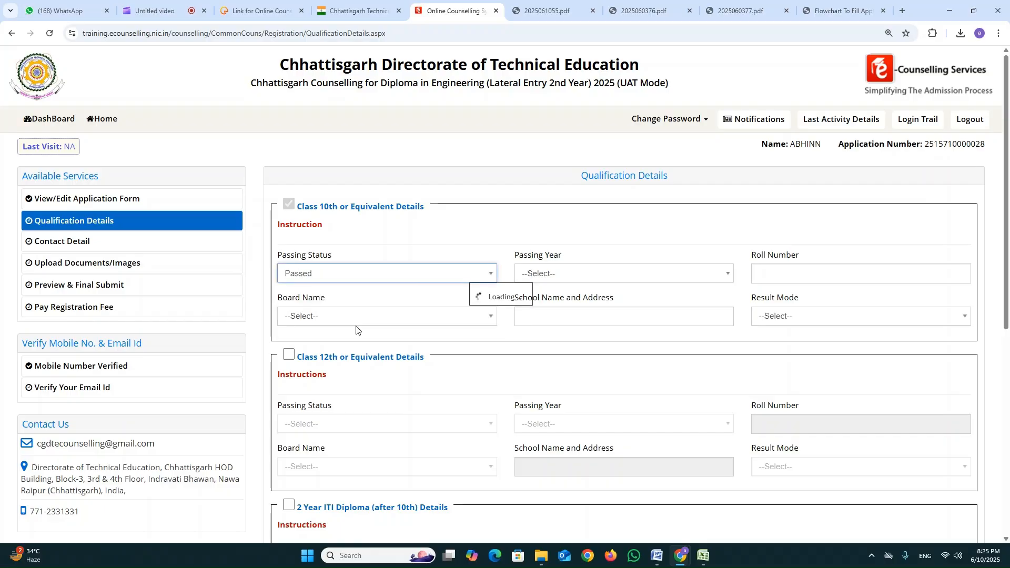
left_click(602, 274)
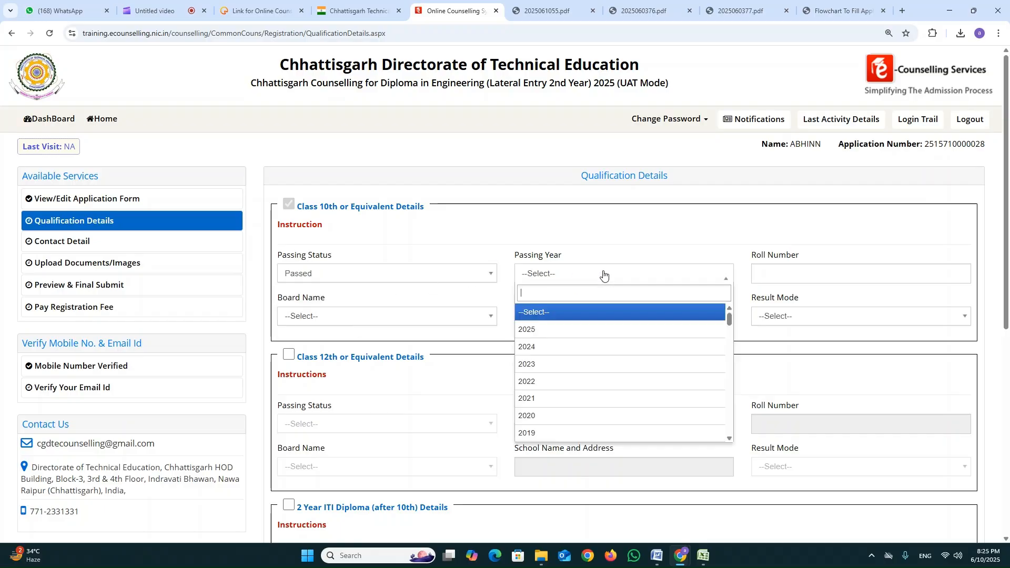
left_click(585, 423)
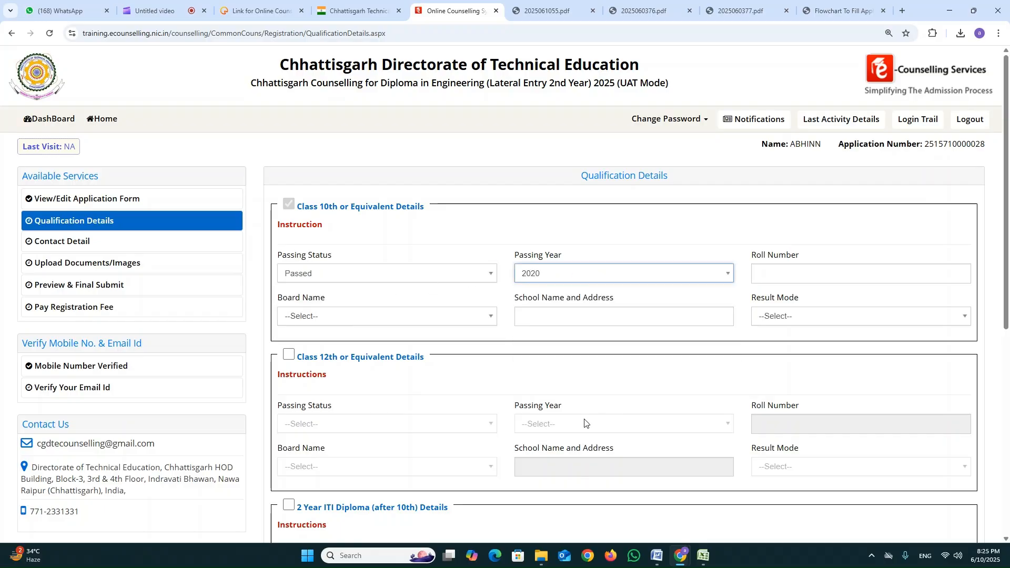
left_click(779, 274)
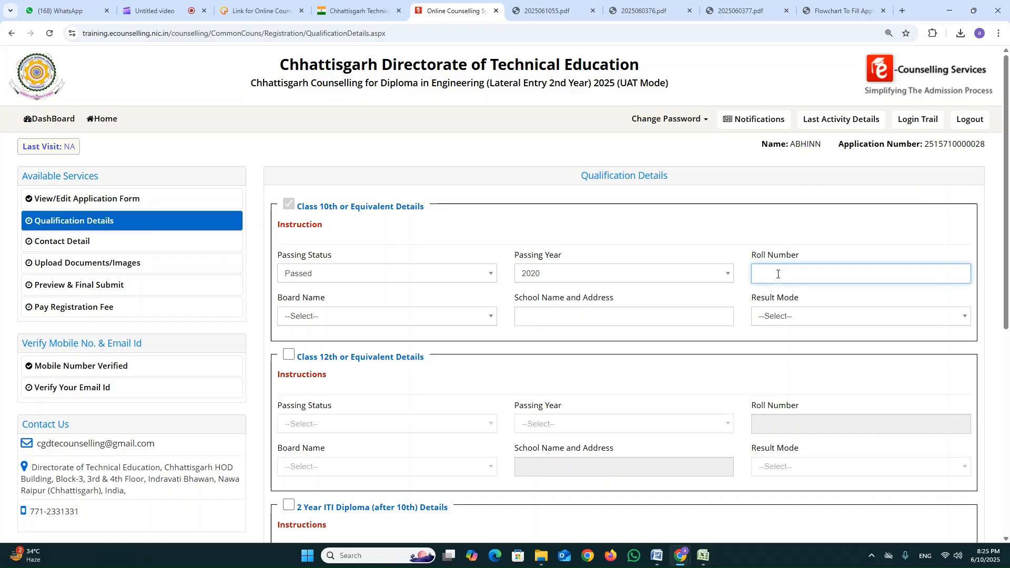
key("Tab")
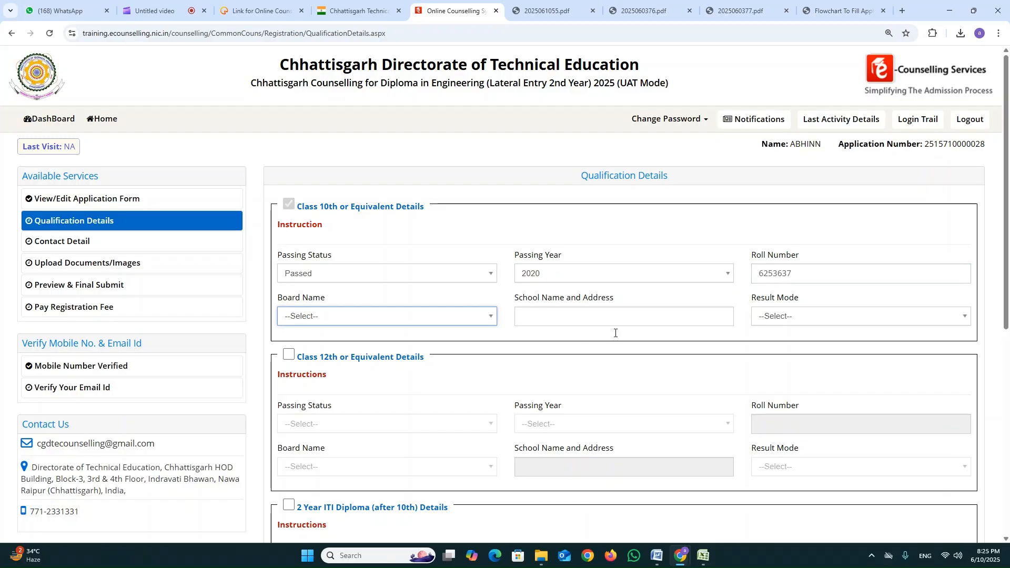
Find and select Chhatisgarh Board of Secondary Education as the Class 10th board.
left_click(467, 318)
scroll(439, 408, "down", 3)
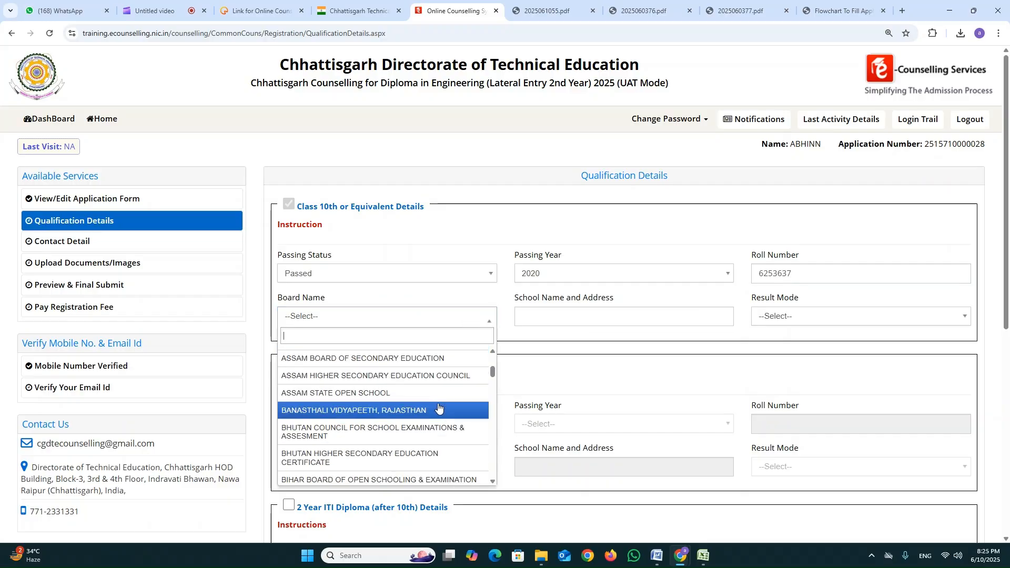
type("cbse")
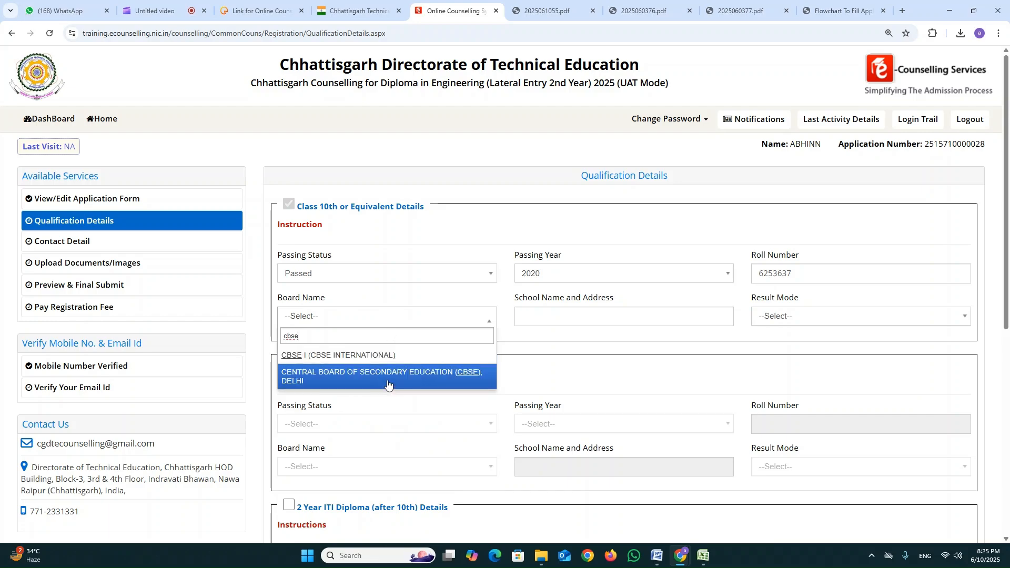
key("BackSpace")
key("BackSpace")
key("BackSpace")
key("BackSpace")
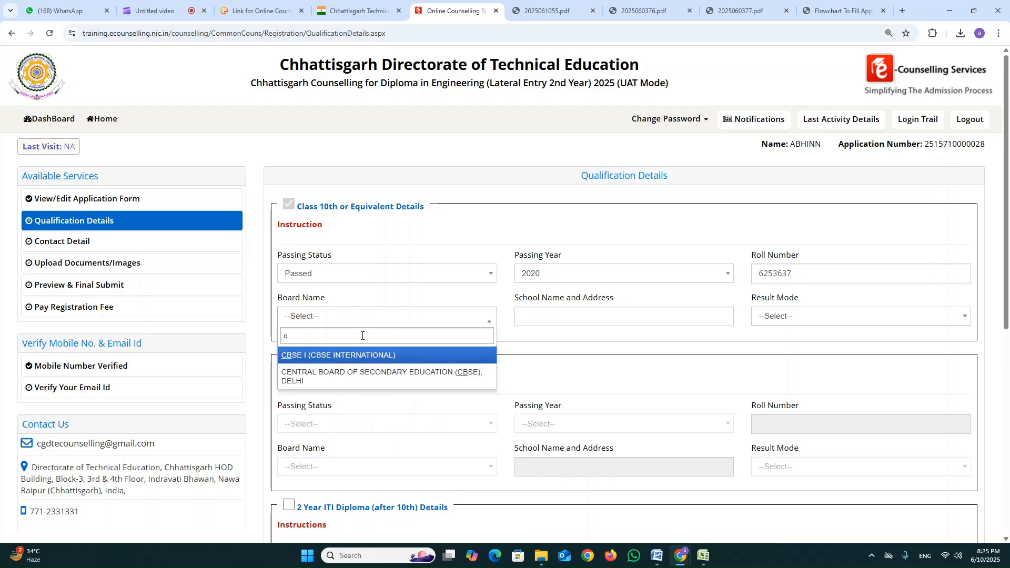
type("chh")
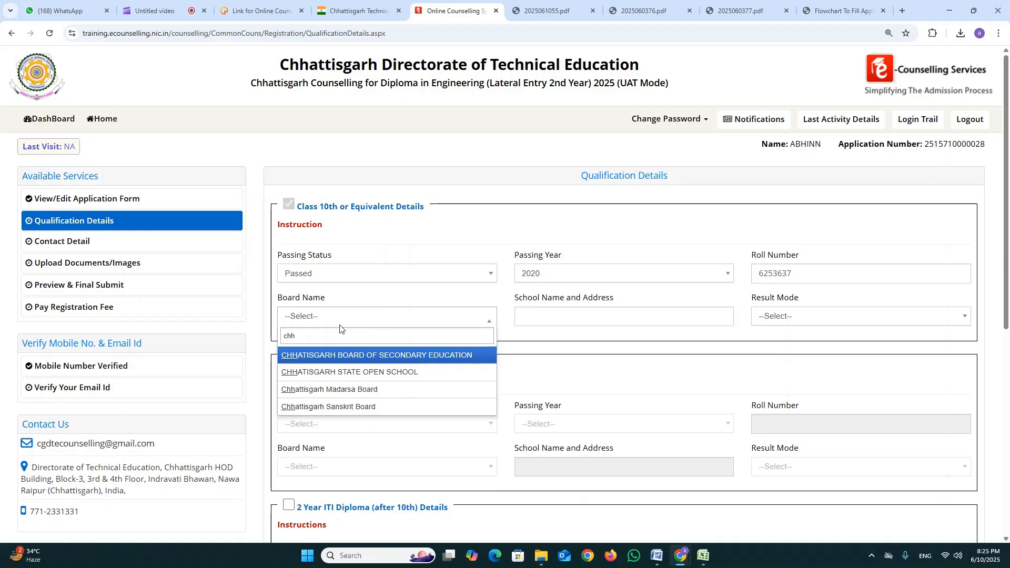
left_click(391, 357)
Enter "academy school" as the Class 10th school name and address.
left_click(556, 313)
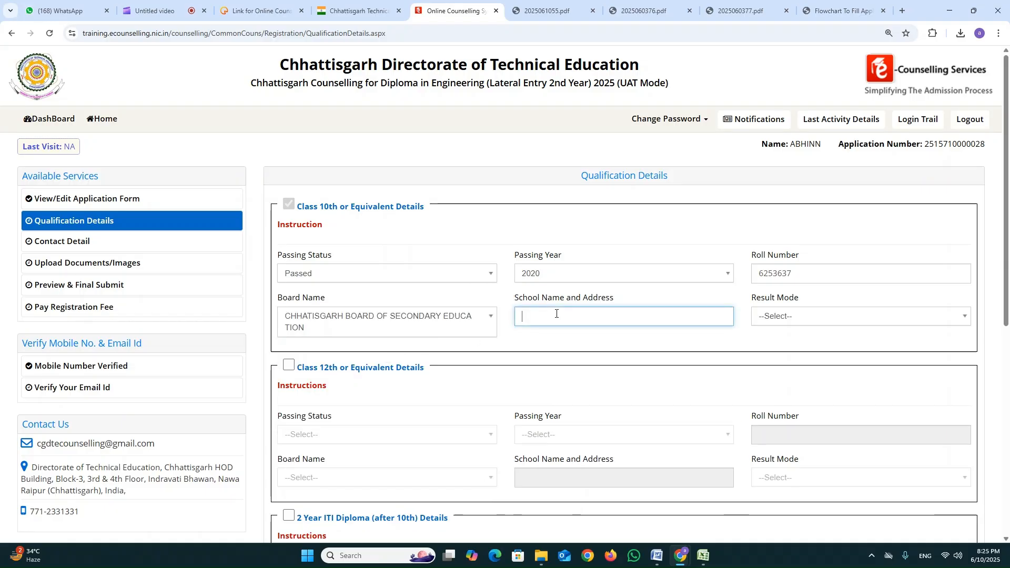
type("academ")
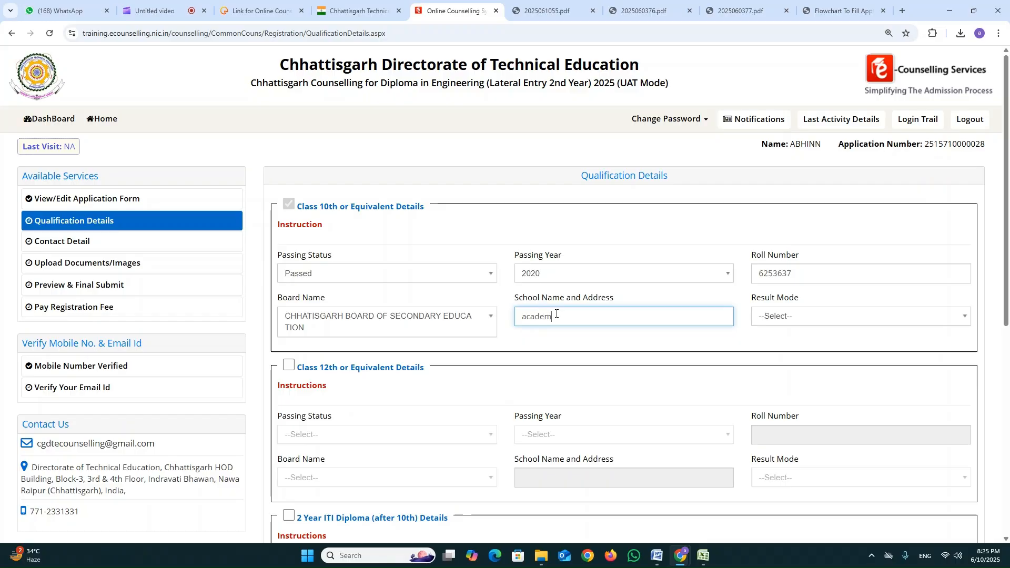
type("y school")
key("Tab")
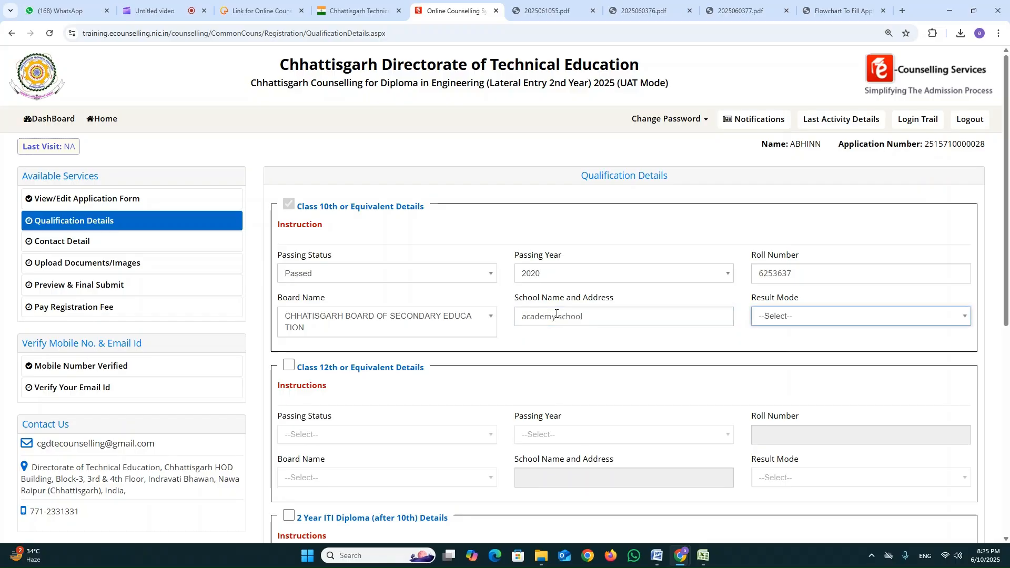
Try CGPA as the Class 10th result mode with a CGPA factor of 9.5 and an obtained CGPA of 6.
left_click(795, 322)
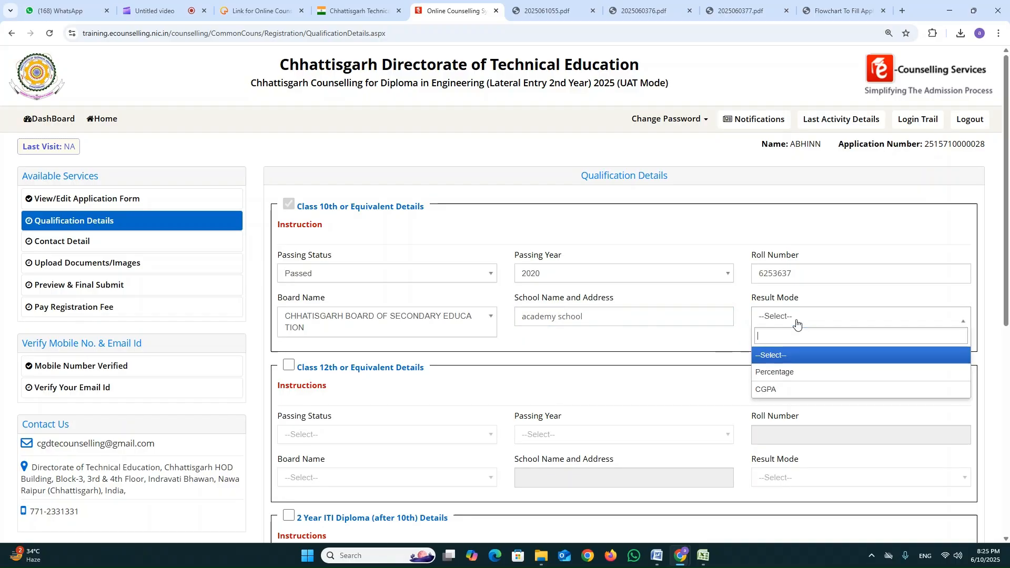
left_click(789, 390)
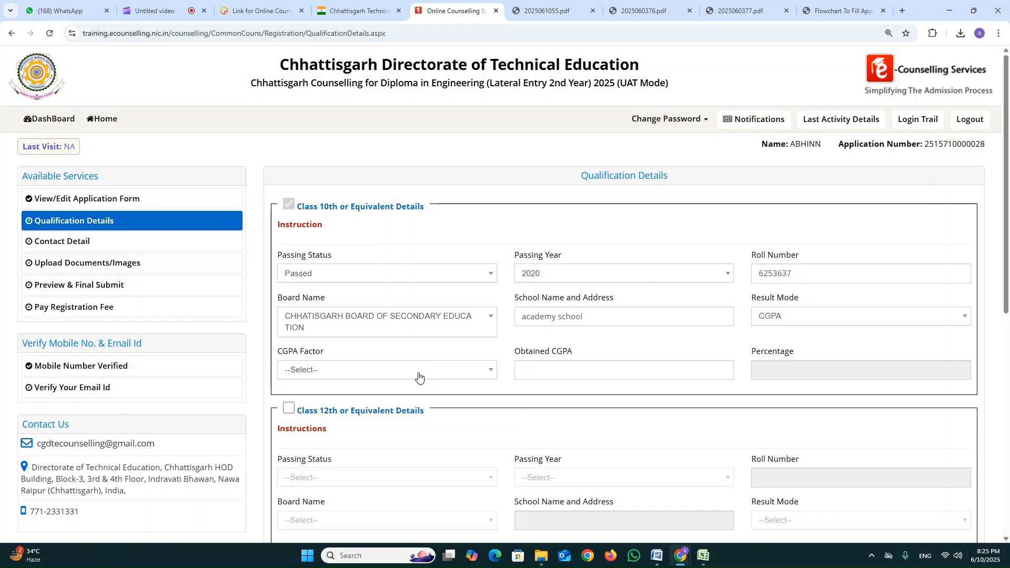
left_click(419, 376)
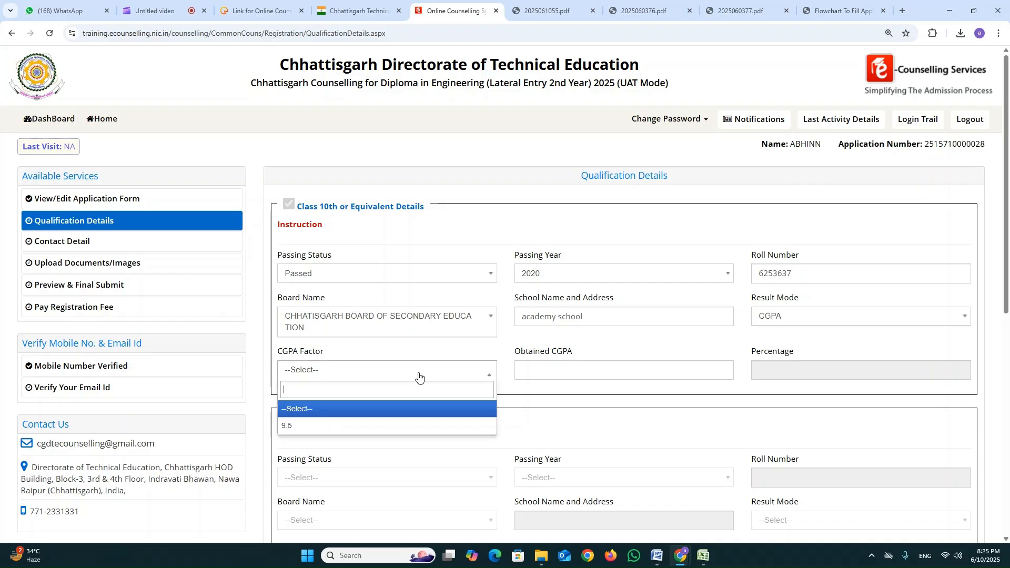
left_click(396, 426)
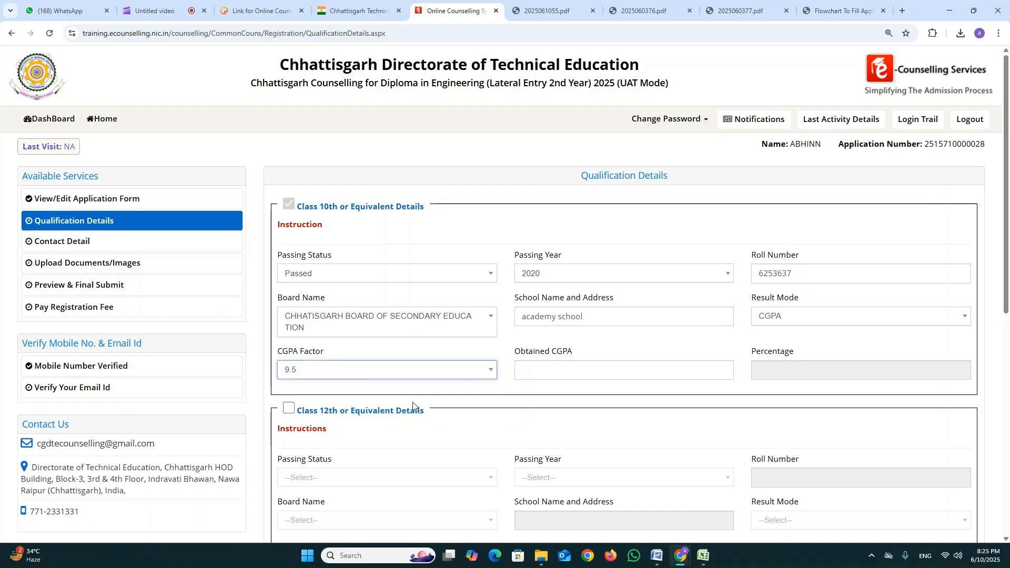
left_click(555, 377)
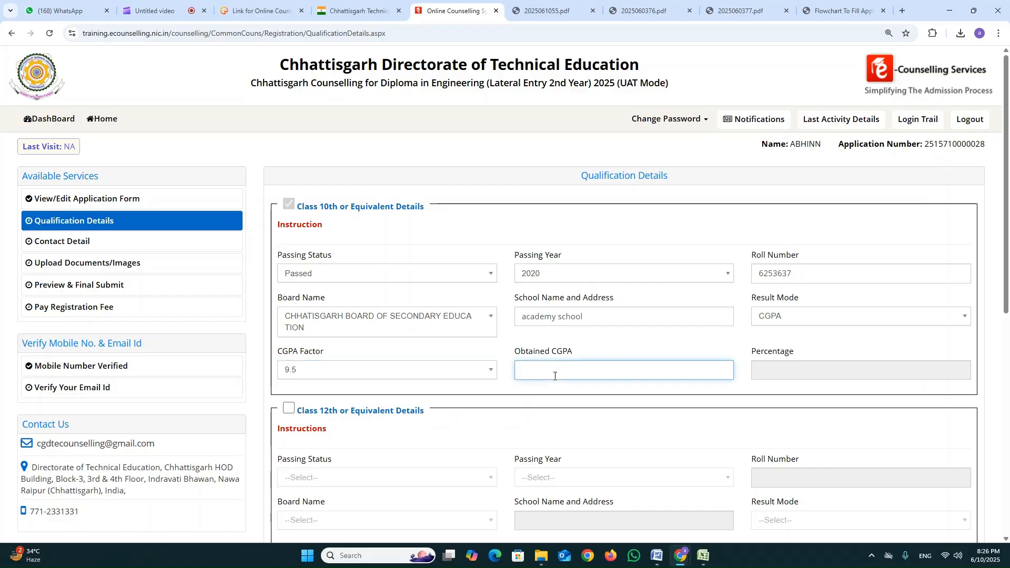
type("6")
key("Tab")
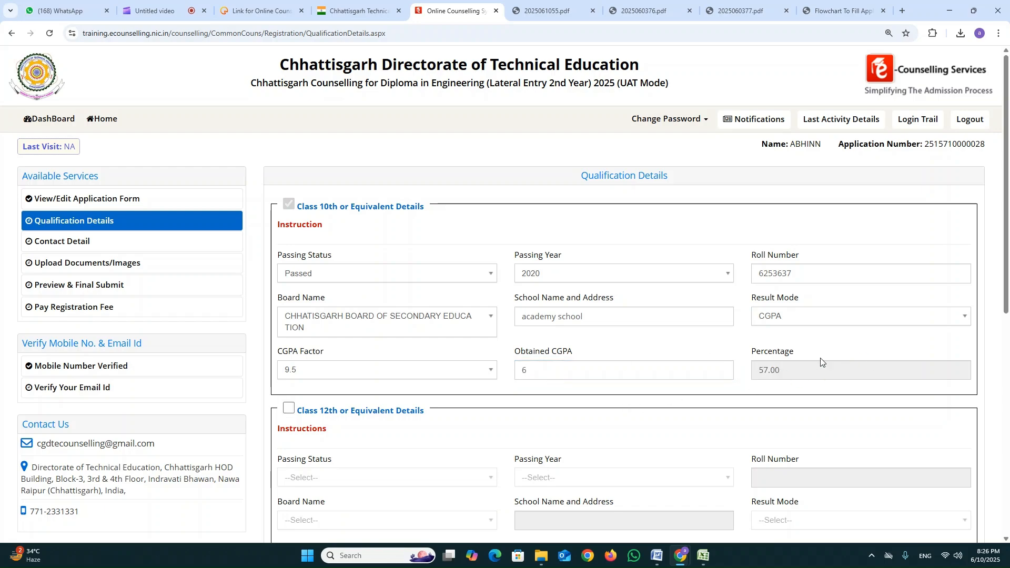
Set the Class 10th result mode to Percentage, with maximum marks of 500 and obtained marks of 350.
left_click(847, 318)
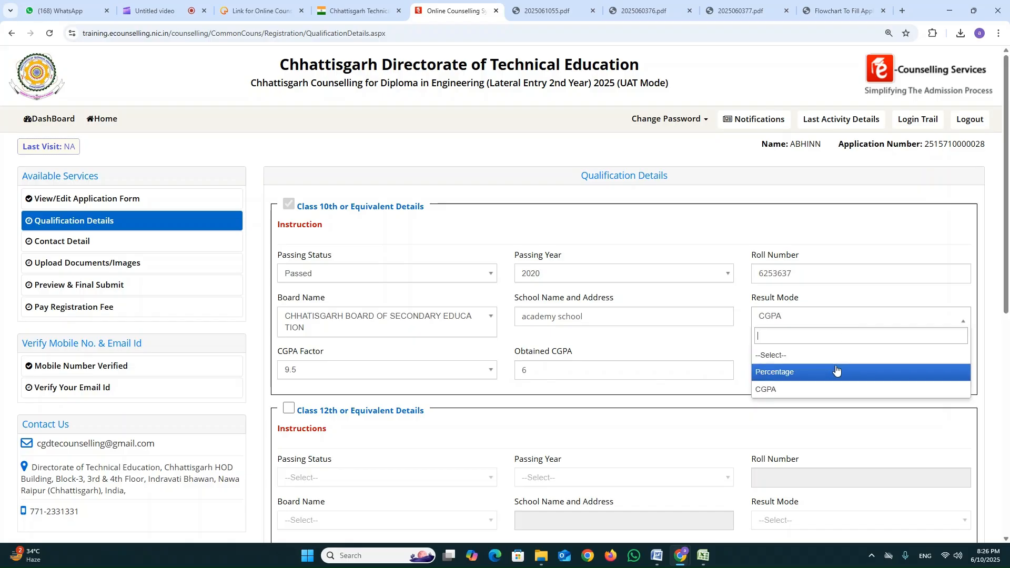
left_click(837, 370)
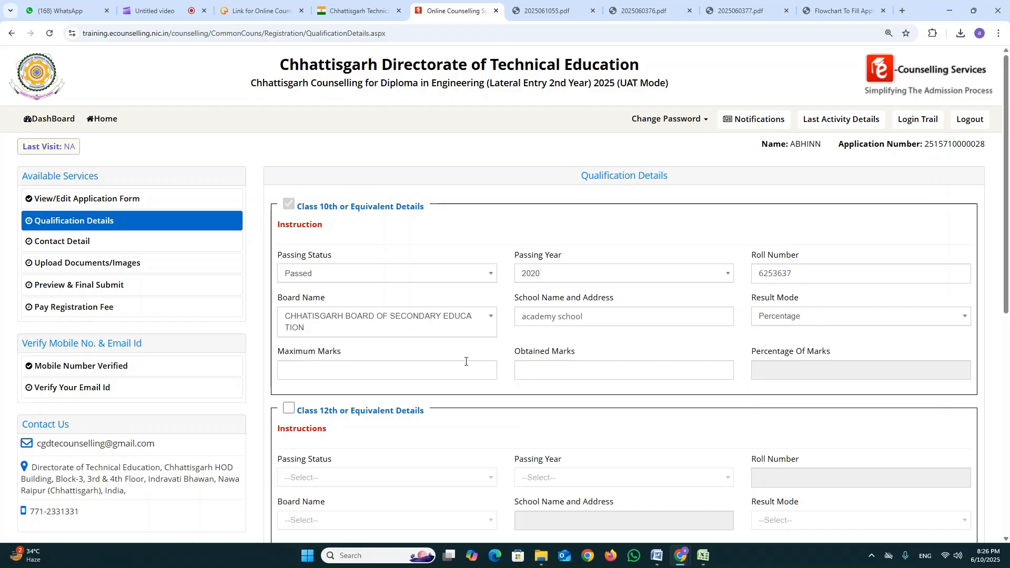
left_click(457, 371)
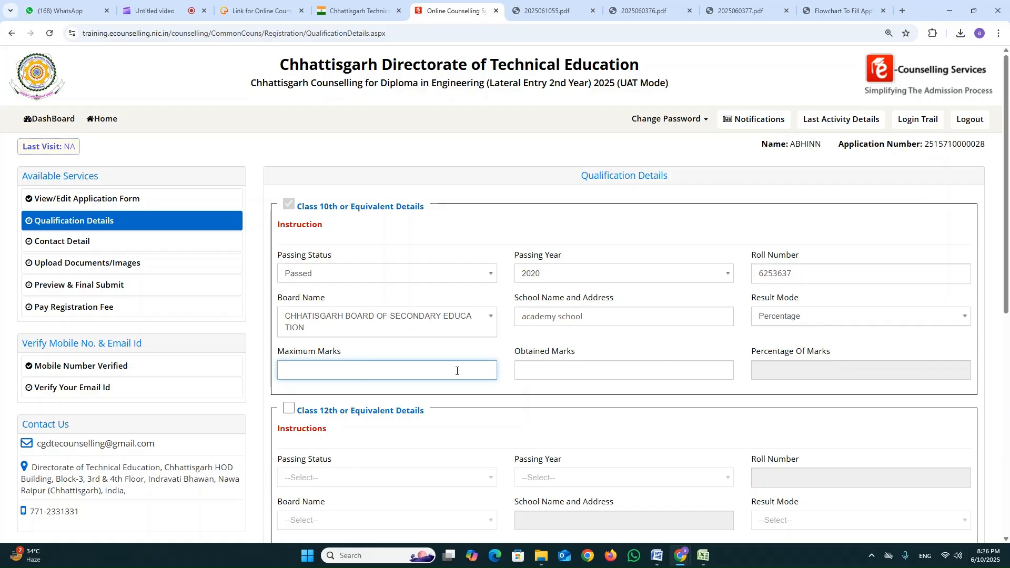
type("500")
key("Tab")
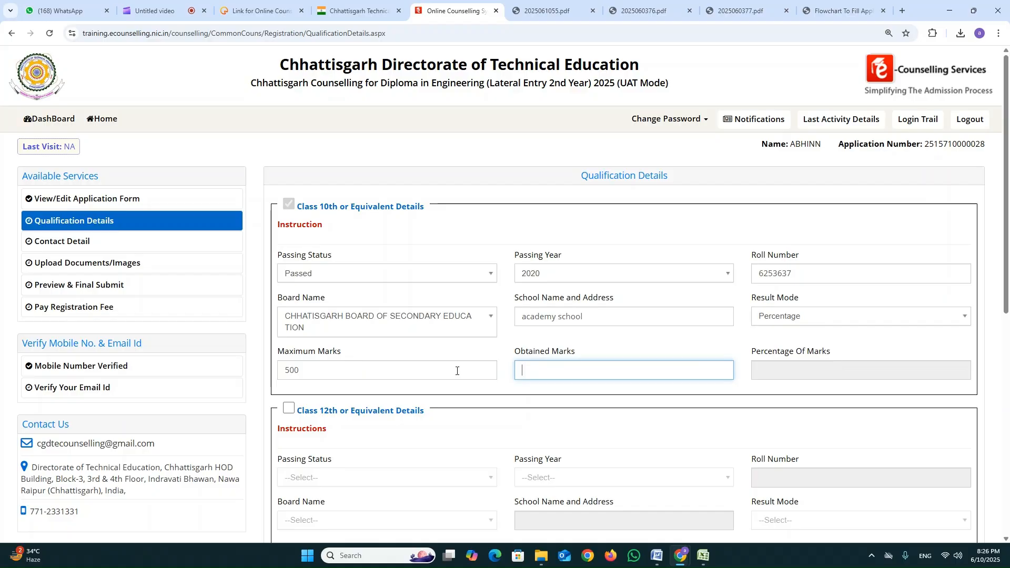
type("350")
key("Tab")
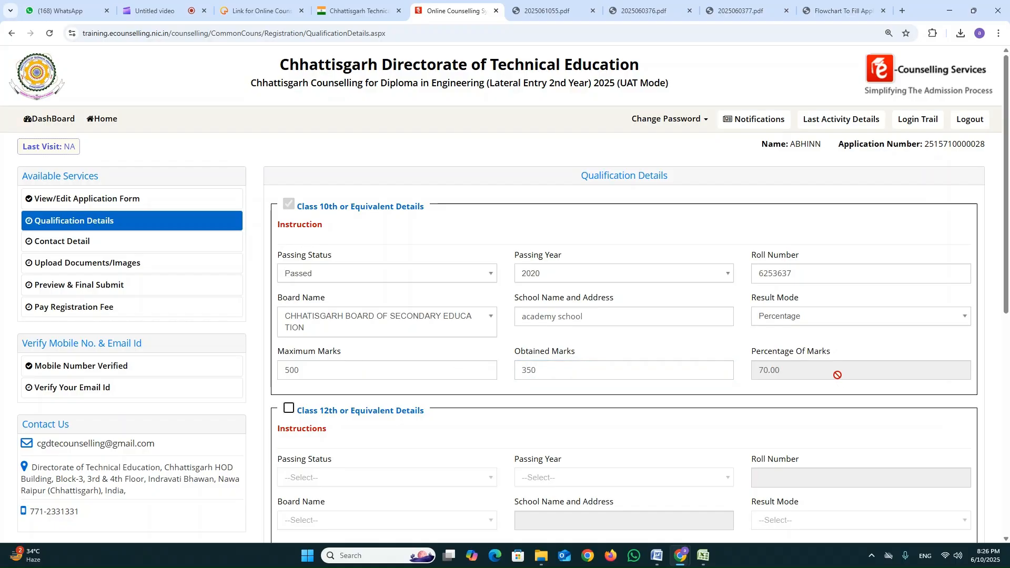
Enable the 2 Year ITI Diploma (after 10th) details and set passing status to Passed and passing year to 2024.
scroll(810, 369, "down", 3)
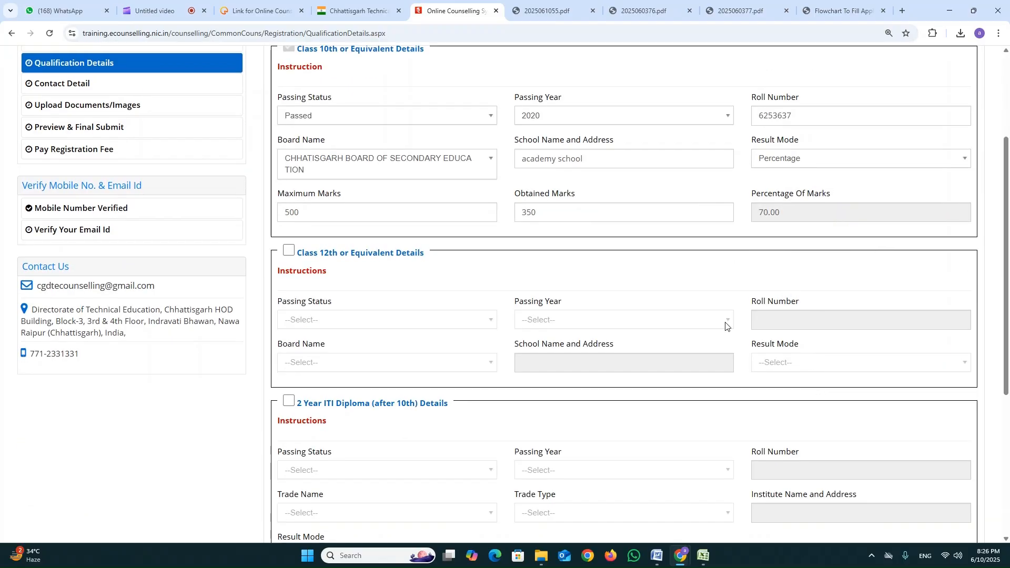
scroll(523, 334, "down", 1)
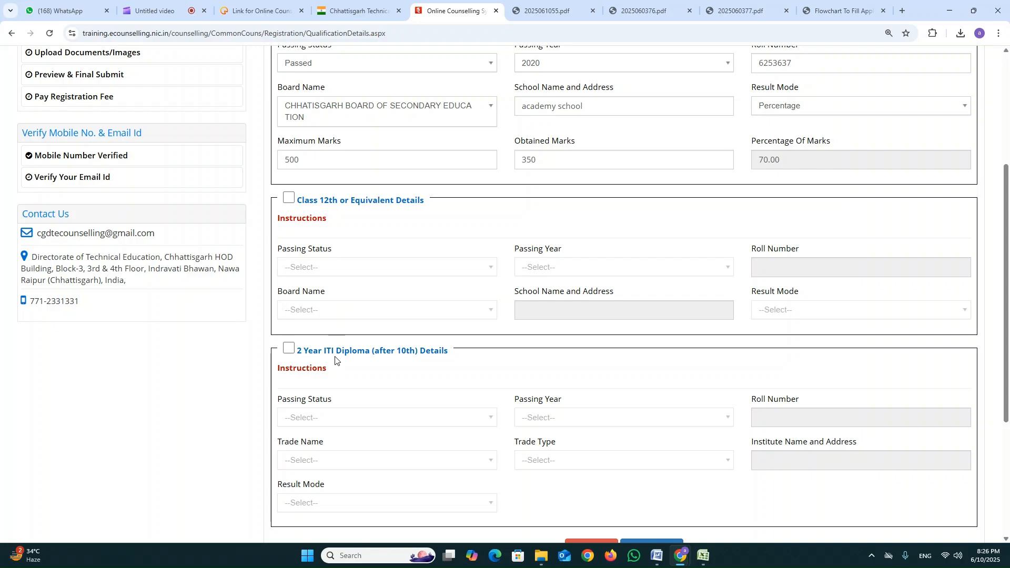
left_click(289, 349)
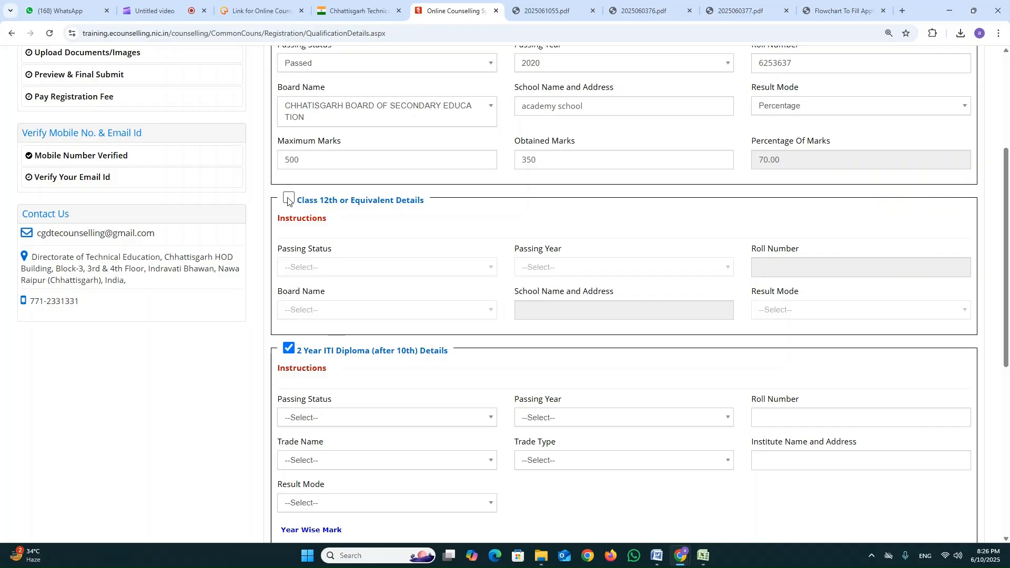
scroll(347, 377, "down", 1)
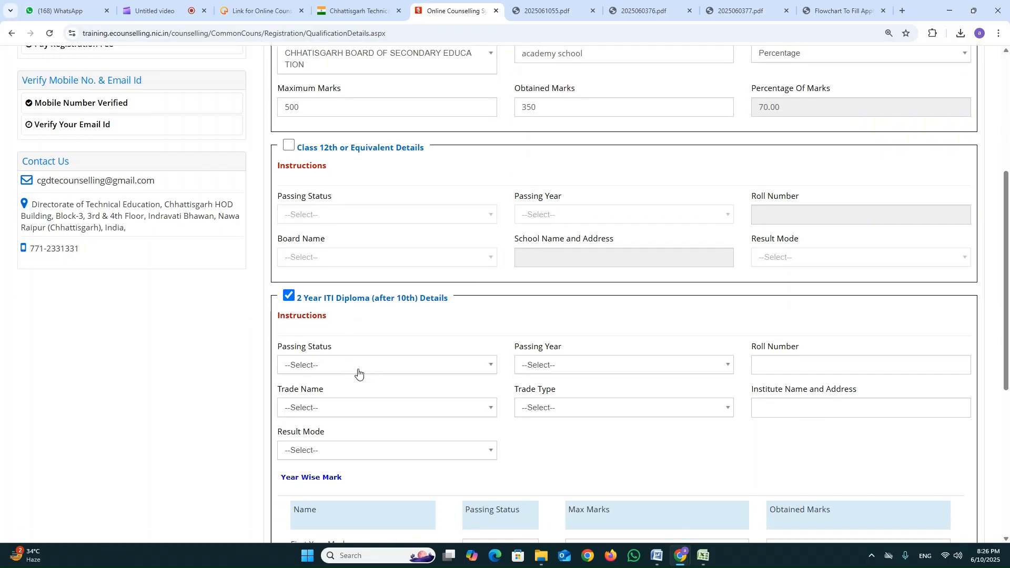
left_click(384, 365)
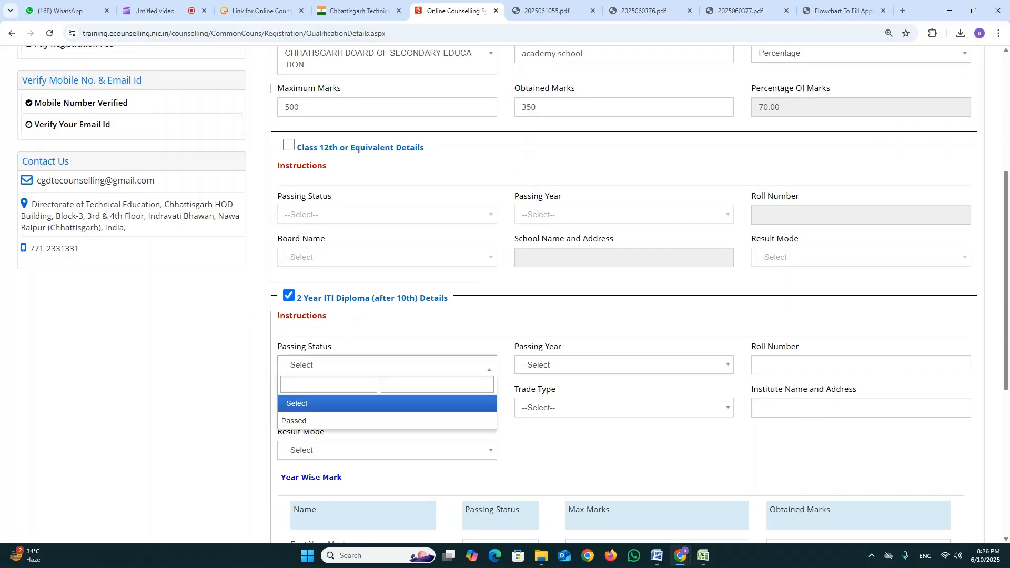
left_click(379, 421)
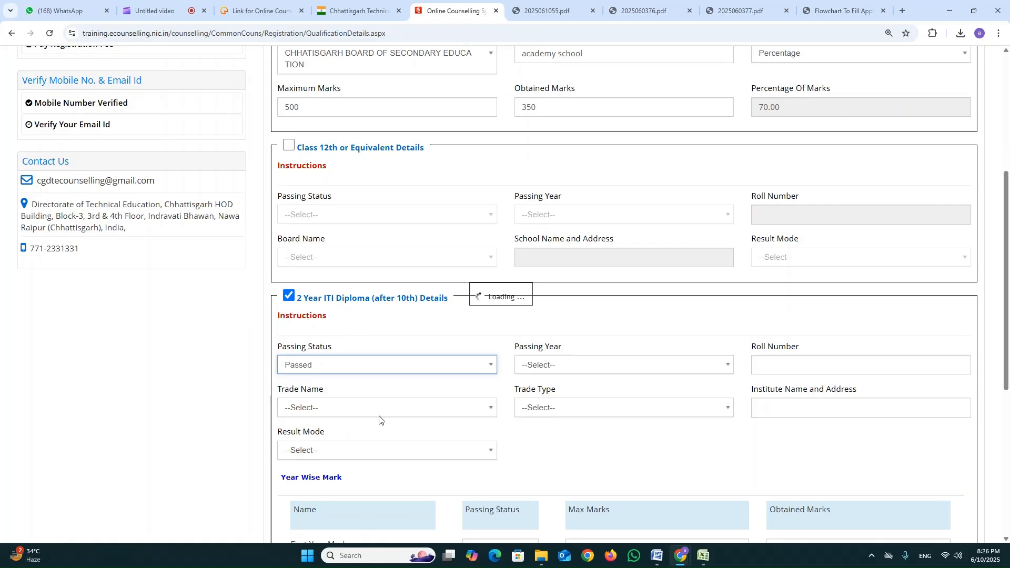
left_click(575, 369)
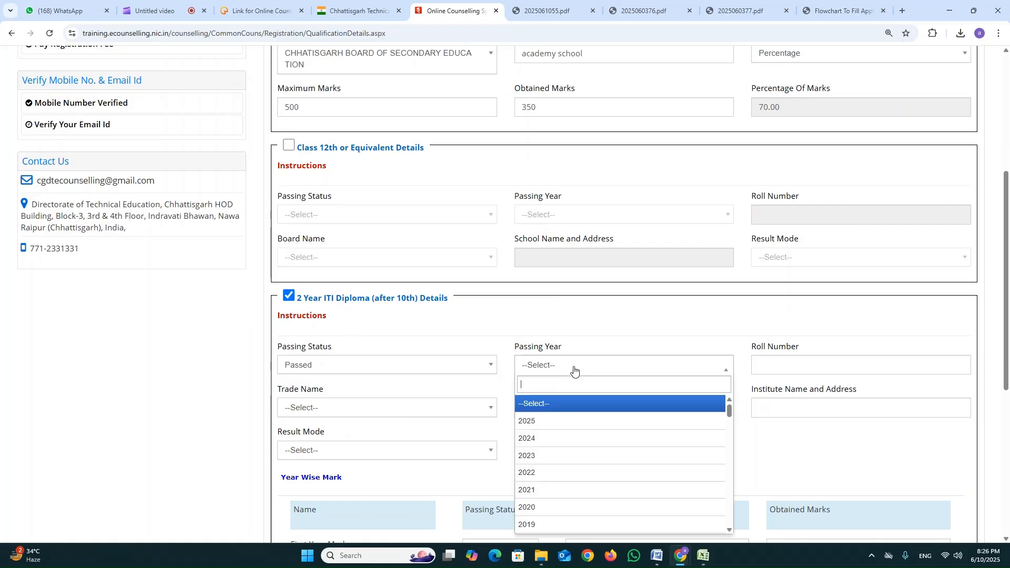
left_click(577, 439)
Enter the candidate's roll number in the 2 Year ITI Diploma details.
left_click(761, 365)
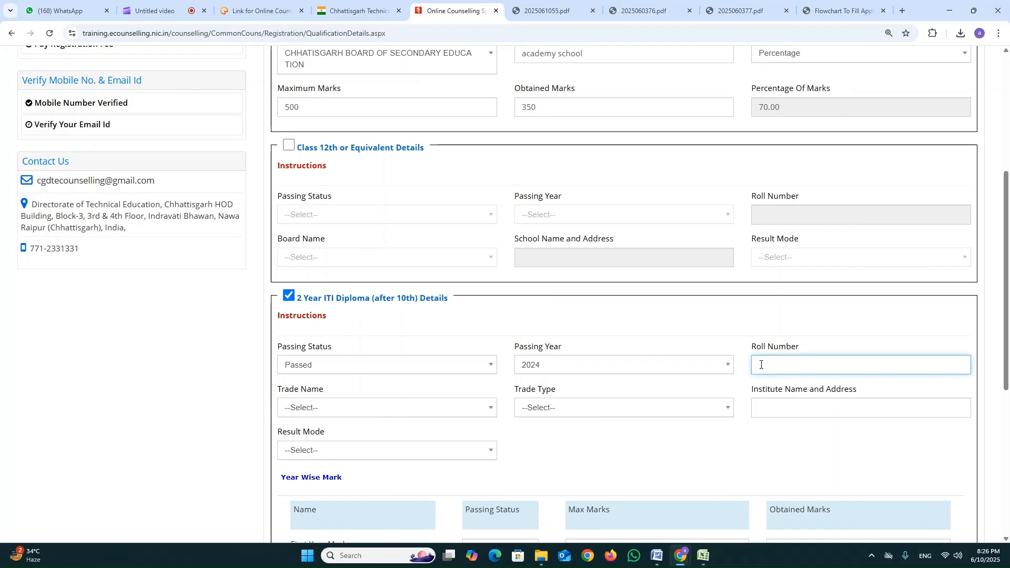
key("Tab")
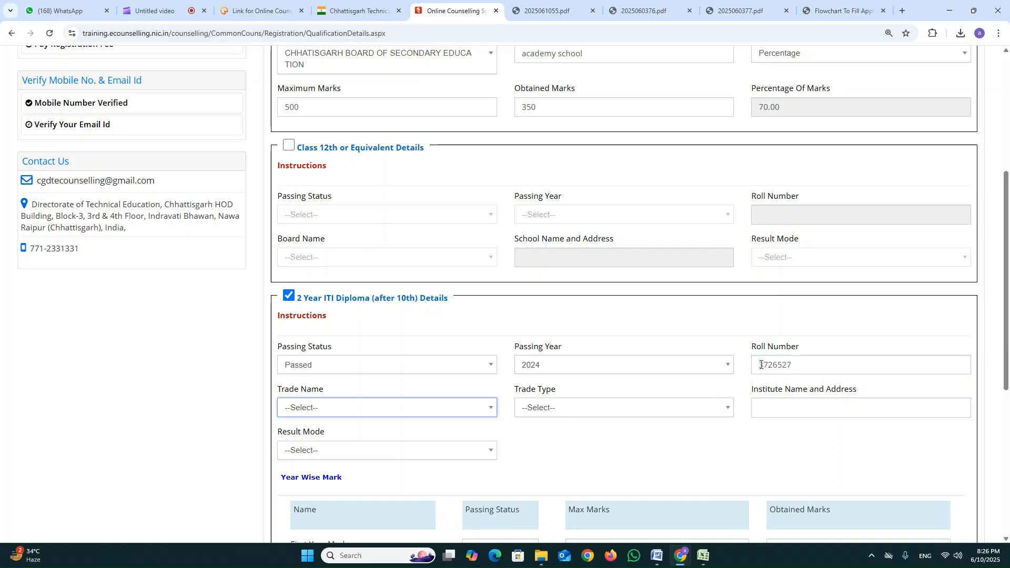
Set the ITI Diploma trade name to OTHER and enter "xbvsy" as the other trade name.
left_click(467, 413)
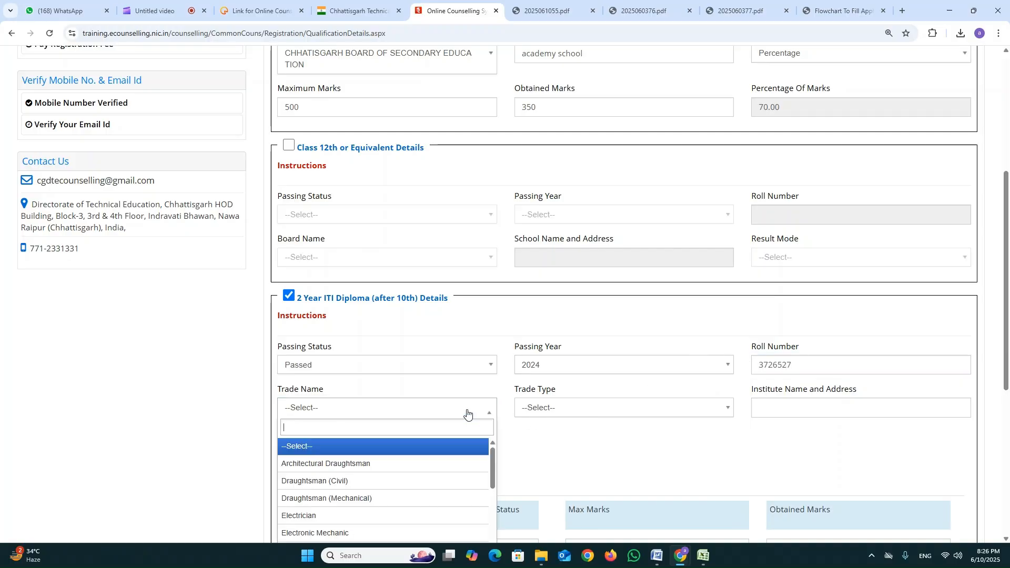
scroll(465, 480, "down", 5)
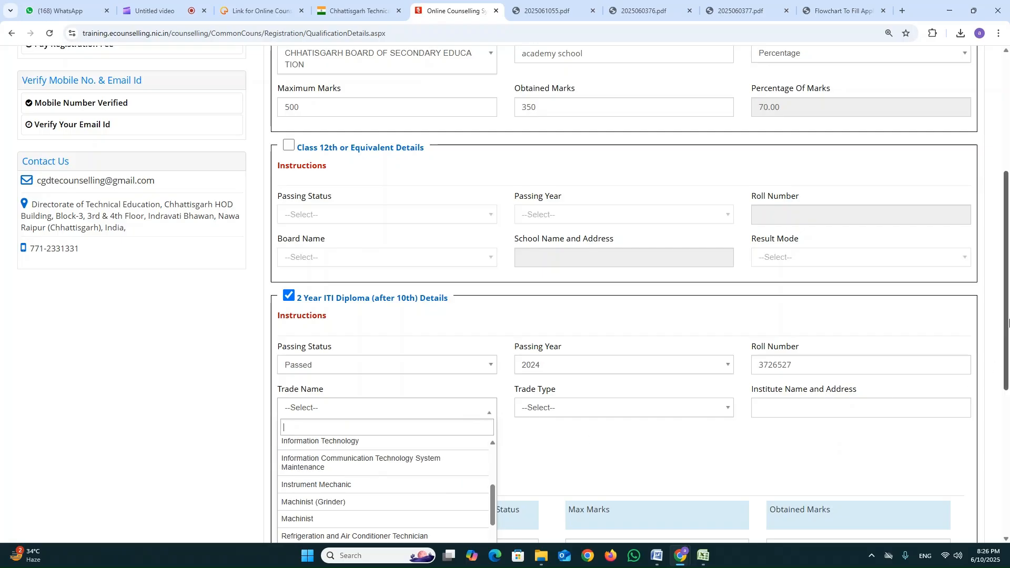
scroll(1008, 322, "down", 3)
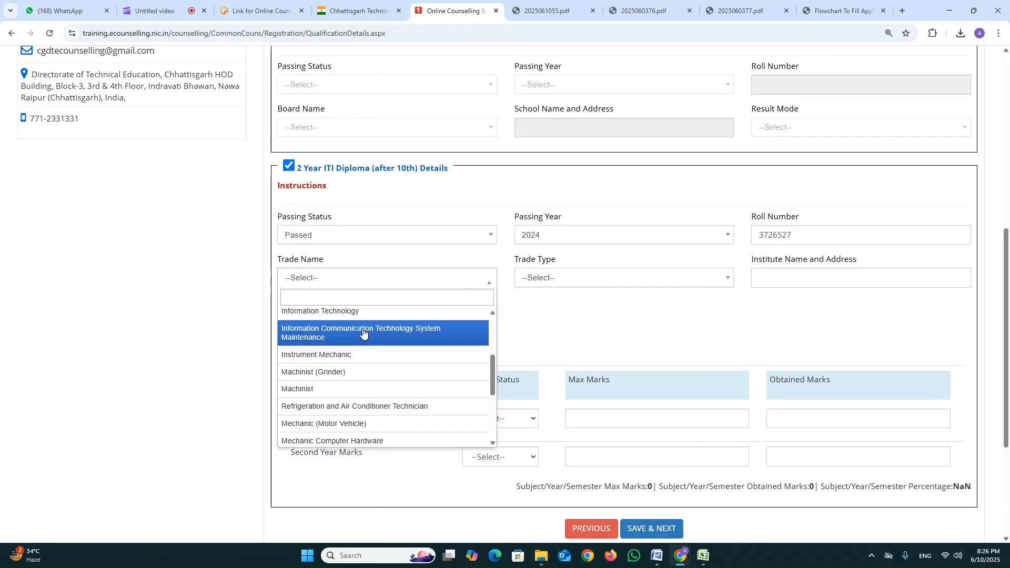
scroll(363, 332, "down", 4)
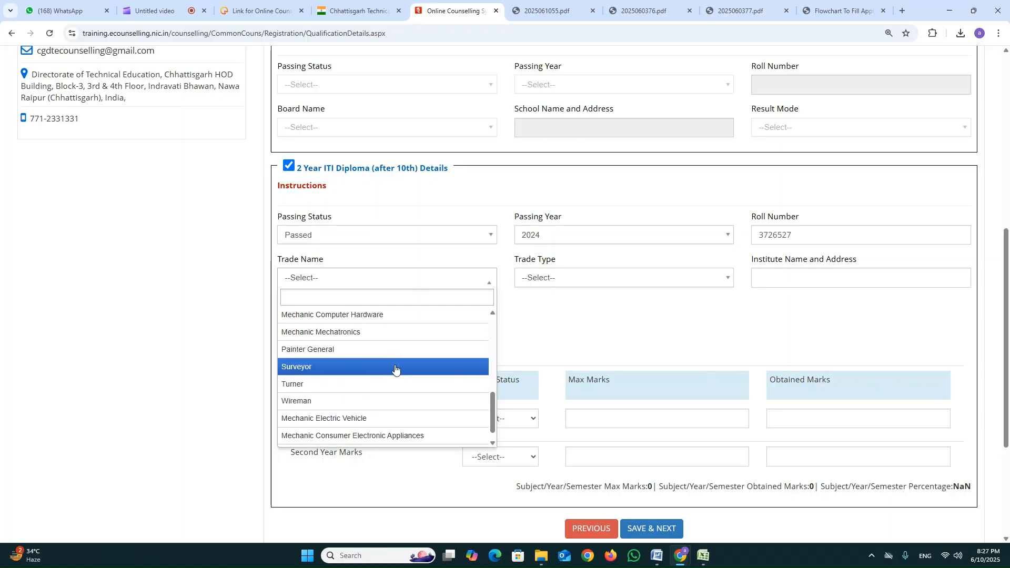
scroll(411, 415, "down", 1)
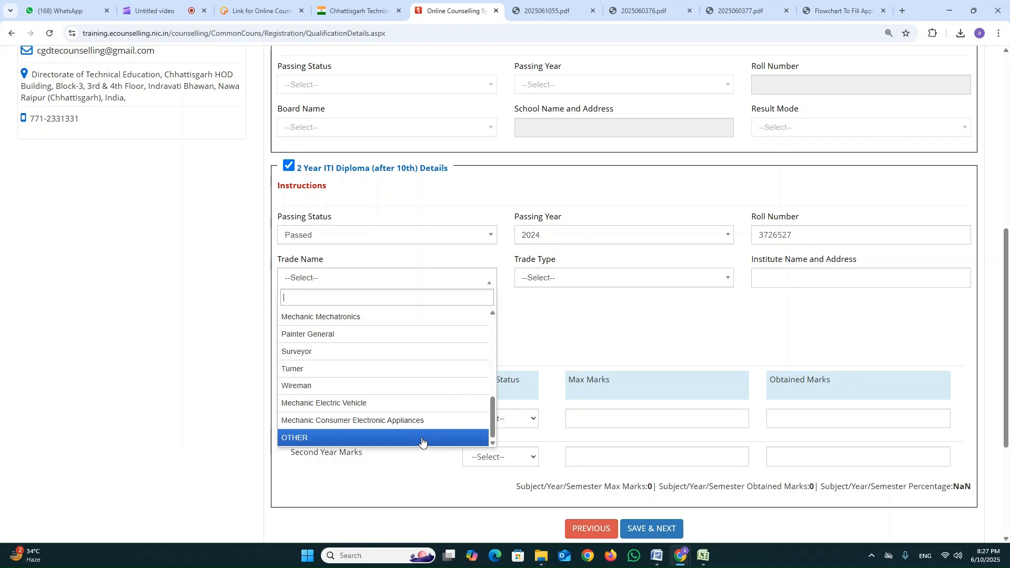
scroll(410, 325, "up", 5)
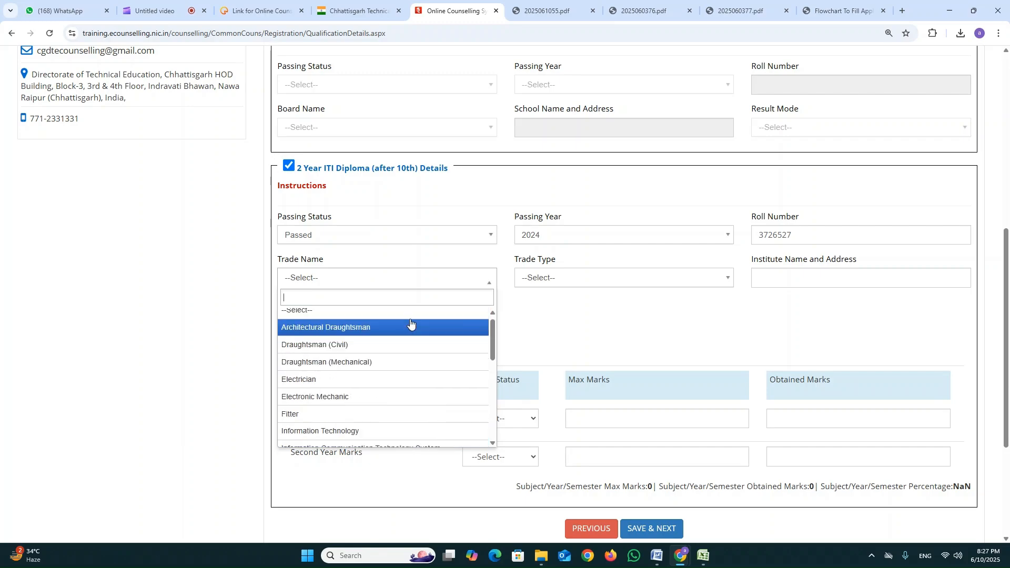
scroll(409, 405, "down", 5)
left_click(409, 438)
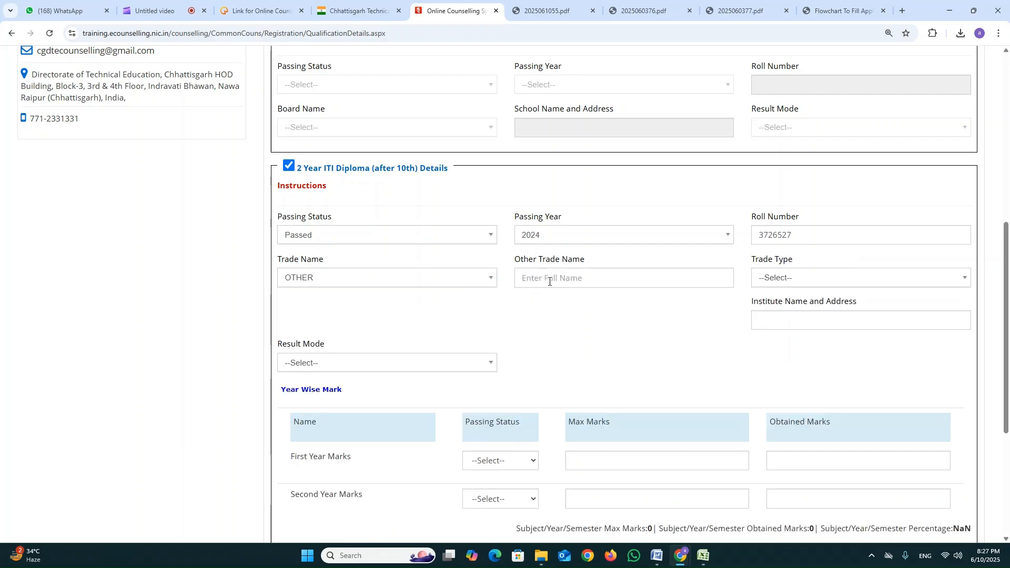
left_click(568, 279)
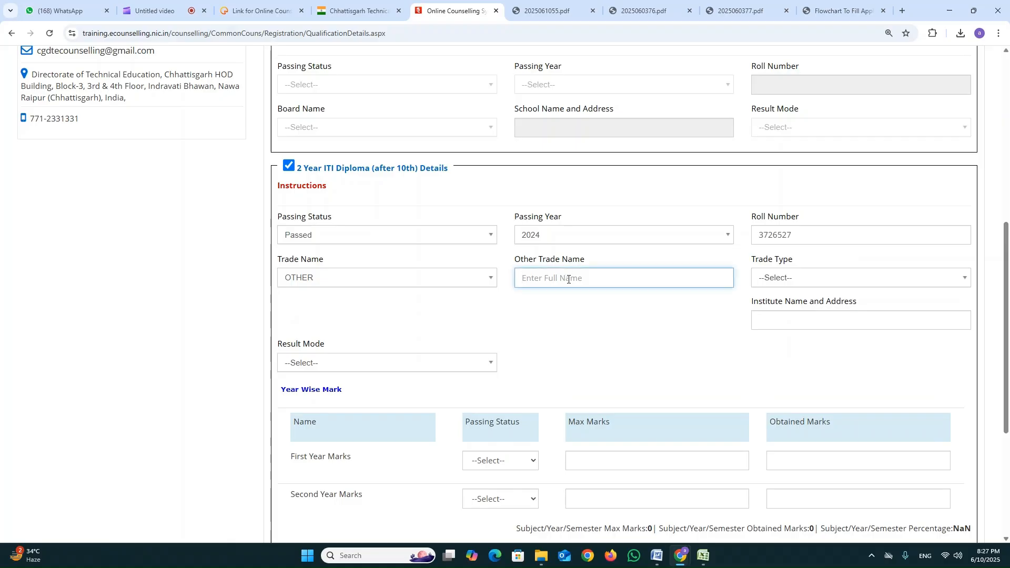
type("xbvsy")
Set the ITI Diploma trade type to NCVT and enter "abc" as the institute name and address.
left_click(809, 283)
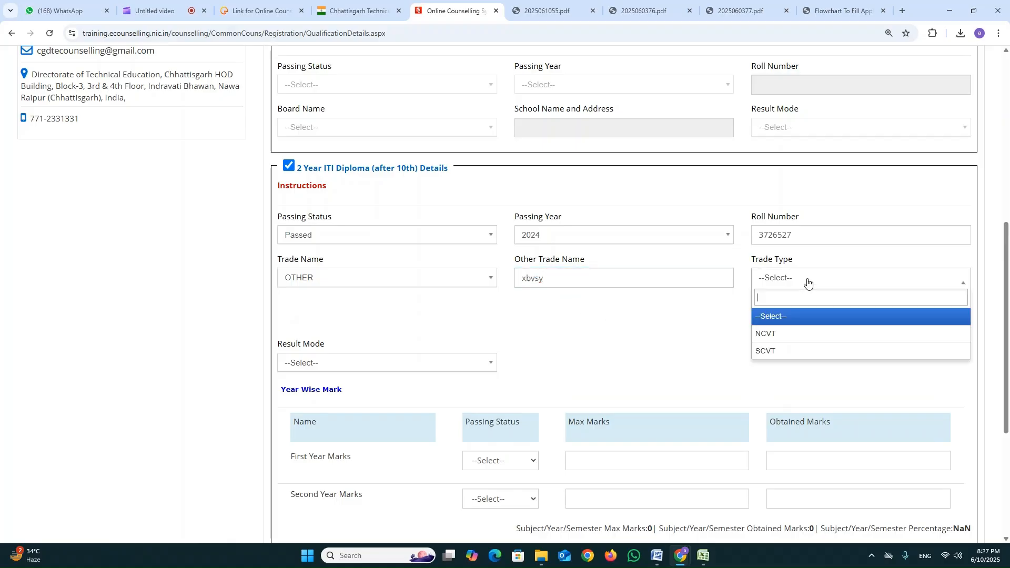
left_click(798, 337)
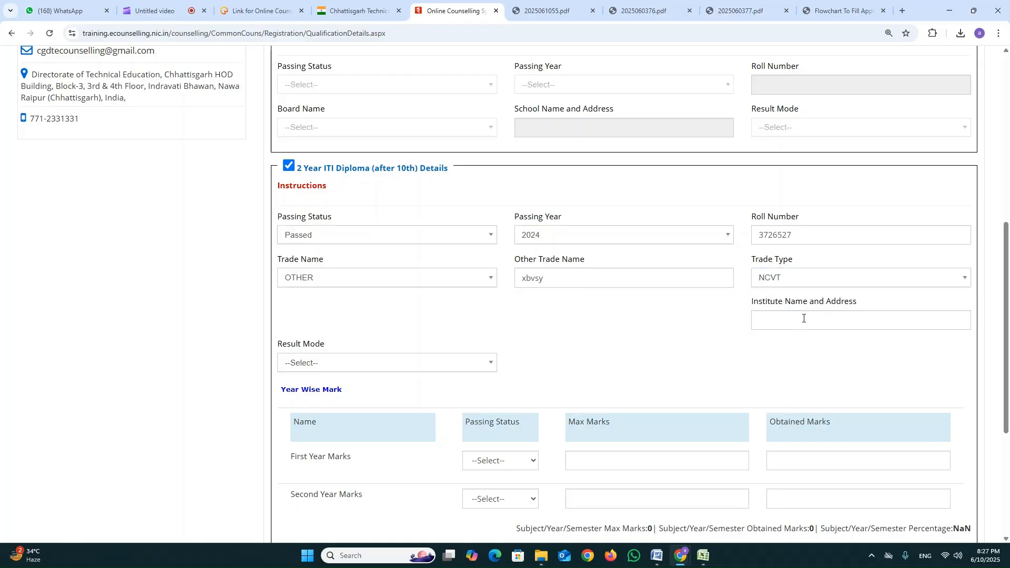
left_click(800, 317)
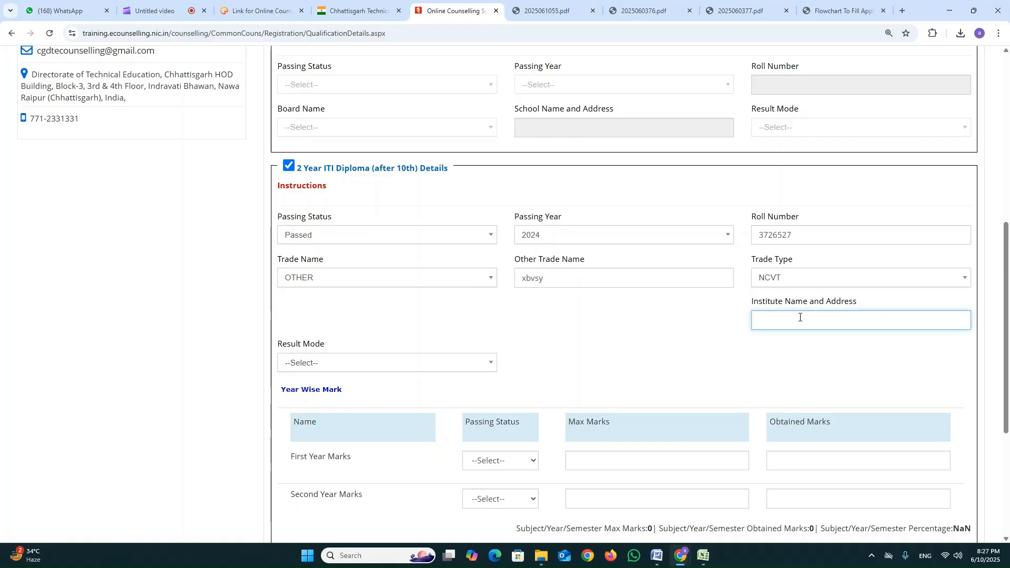
type("abc")
Set the ITI Diploma result mode to Percentage, with maximum marks of 1000 and obtained marks of 650.
left_click(390, 362)
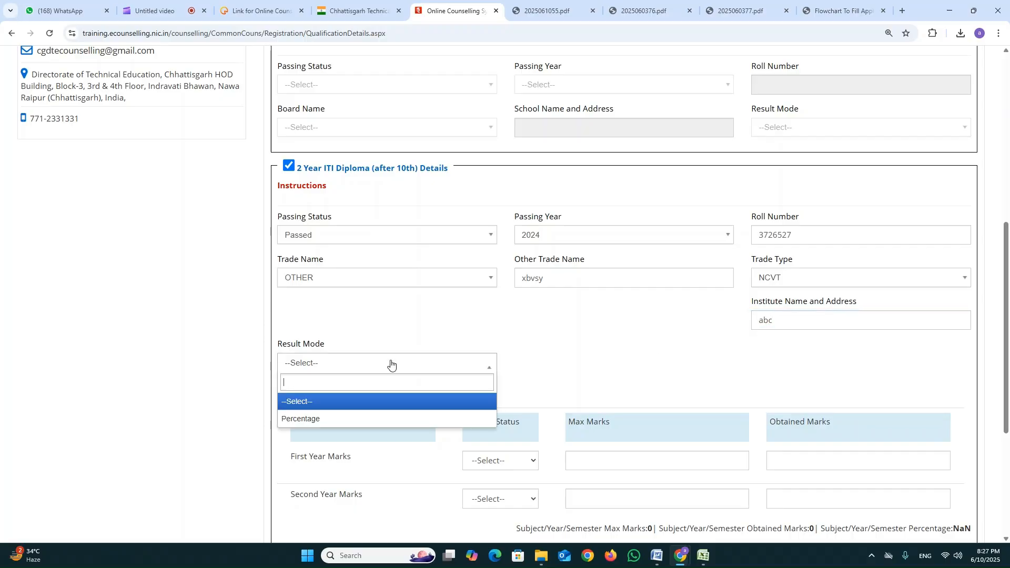
left_click(371, 415)
scroll(562, 352, "down", 2)
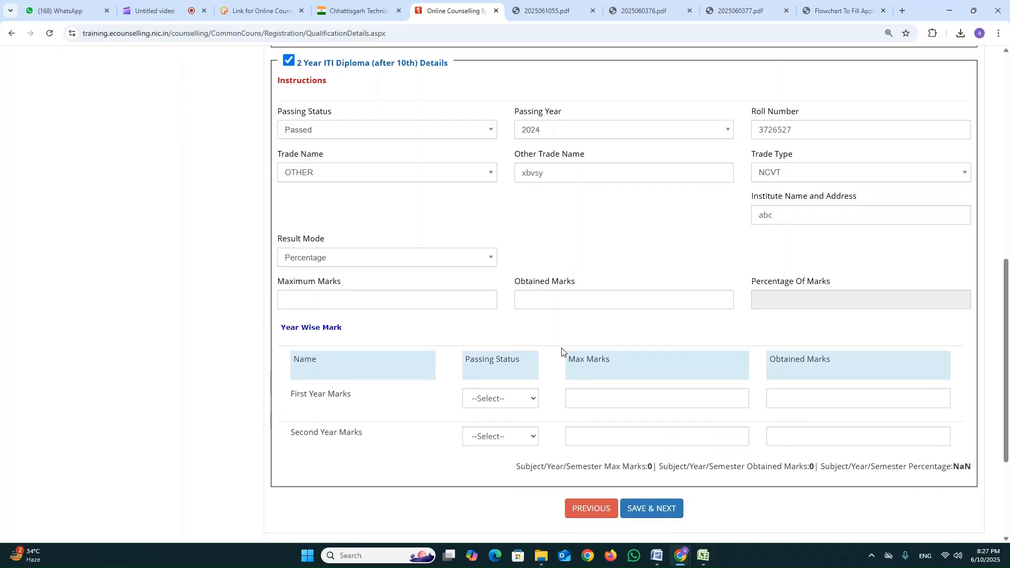
left_click(402, 298)
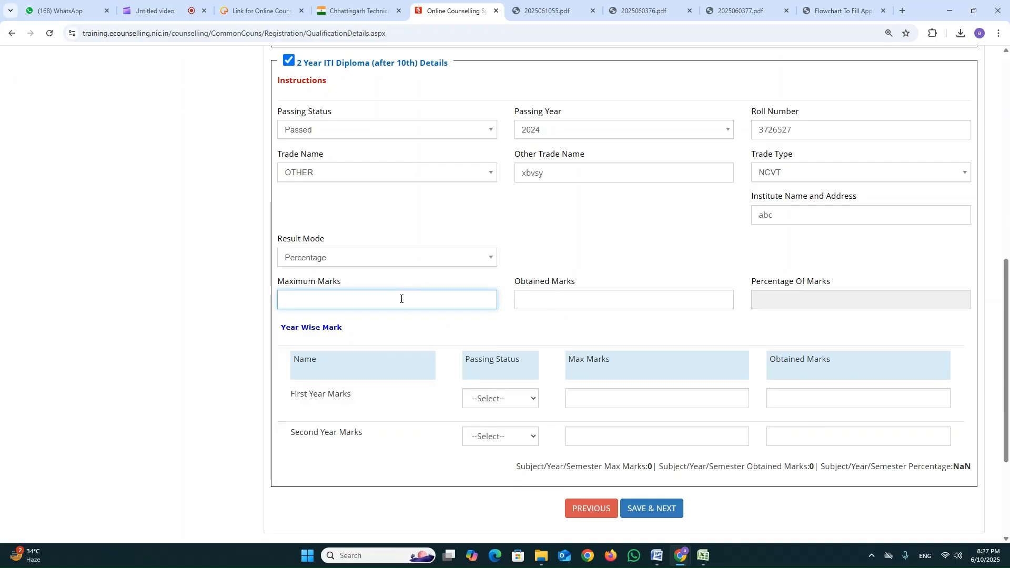
type("1000")
key("Tab")
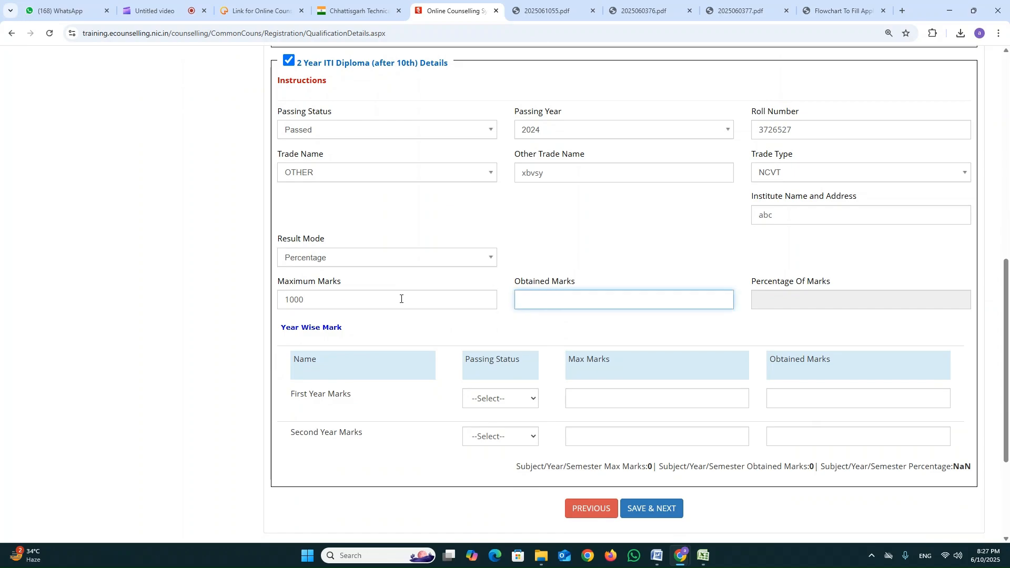
type("650")
key("Tab")
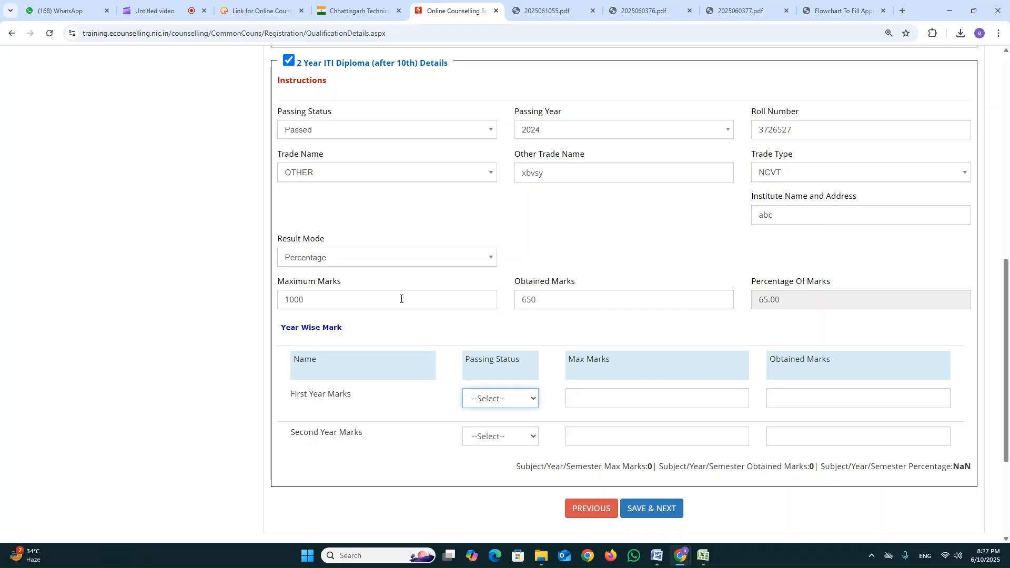
left_click(766, 300)
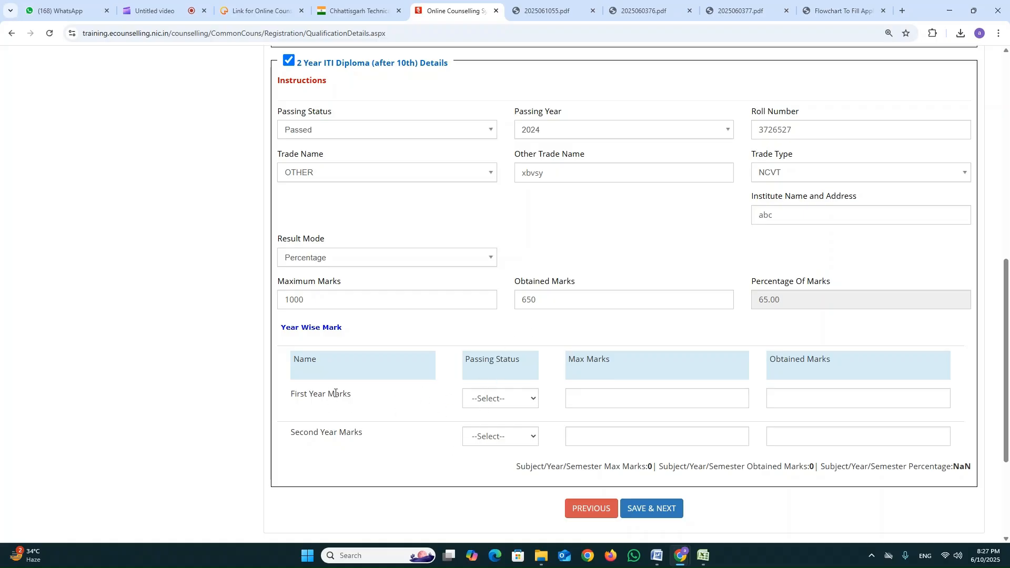
Fill in the ITI Diploma first year marks as Passed, with maximum marks of 500 and obtained marks of 350.
left_click(532, 401)
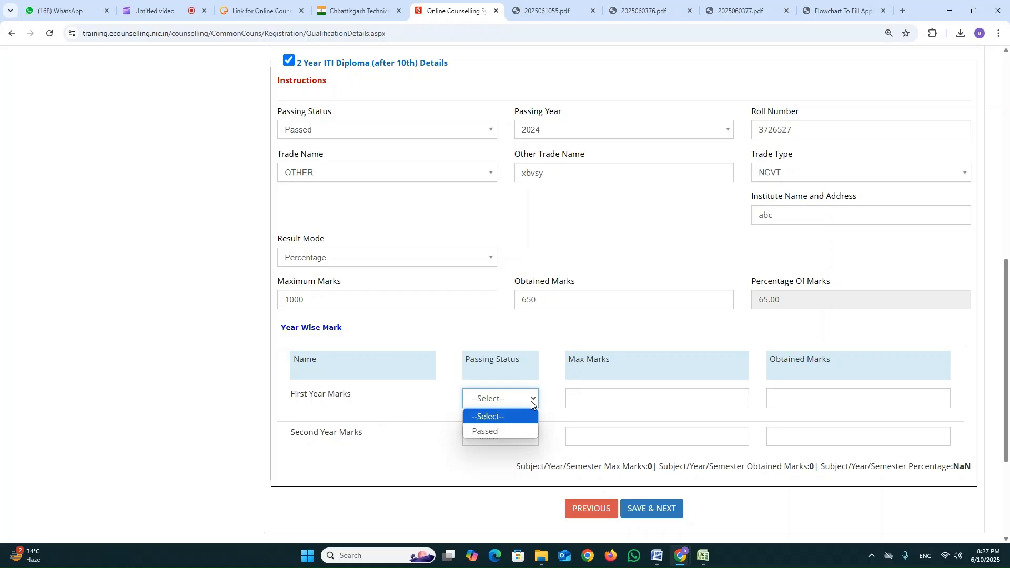
left_click(512, 431)
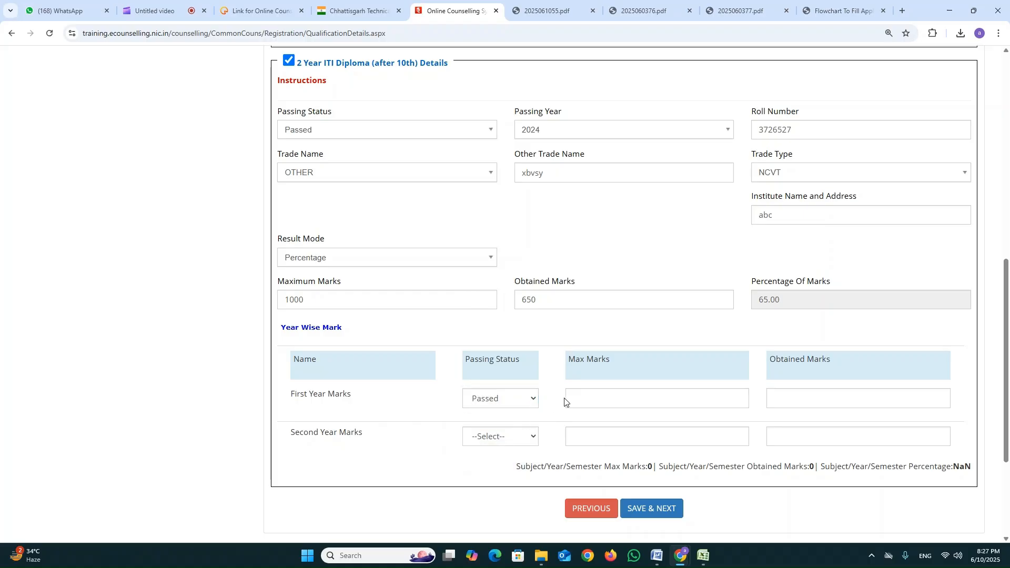
left_click(599, 397)
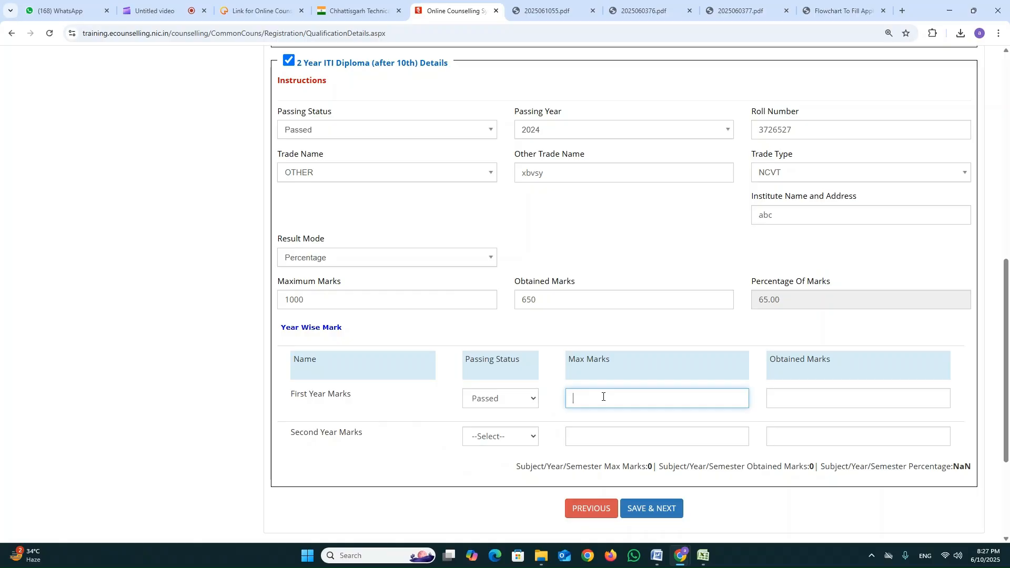
type("500")
key("Tab")
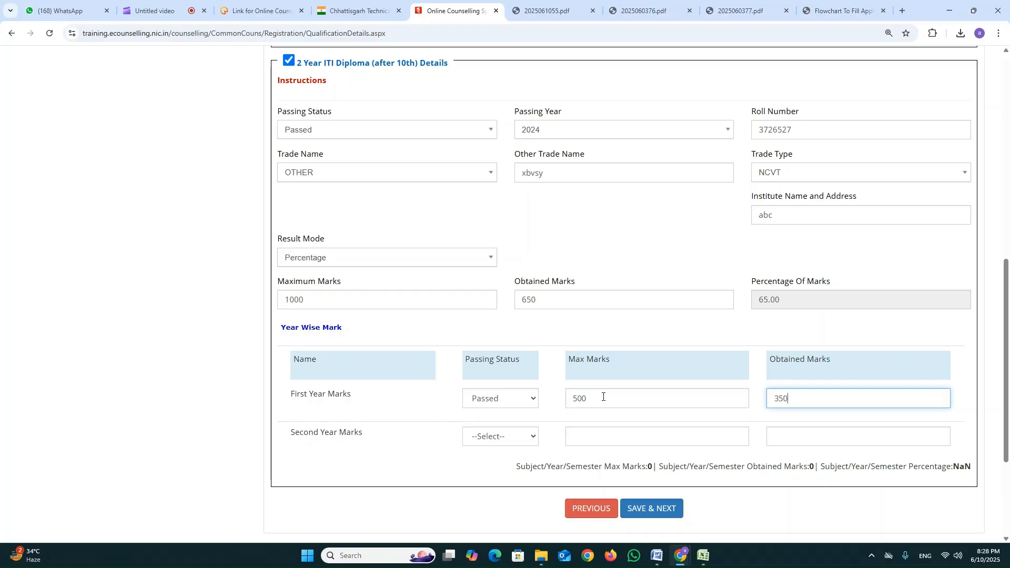
Fill in the ITI Diploma second year marks as Passed, with maximum marks of 500 and obtained marks of 300.
left_click(516, 440)
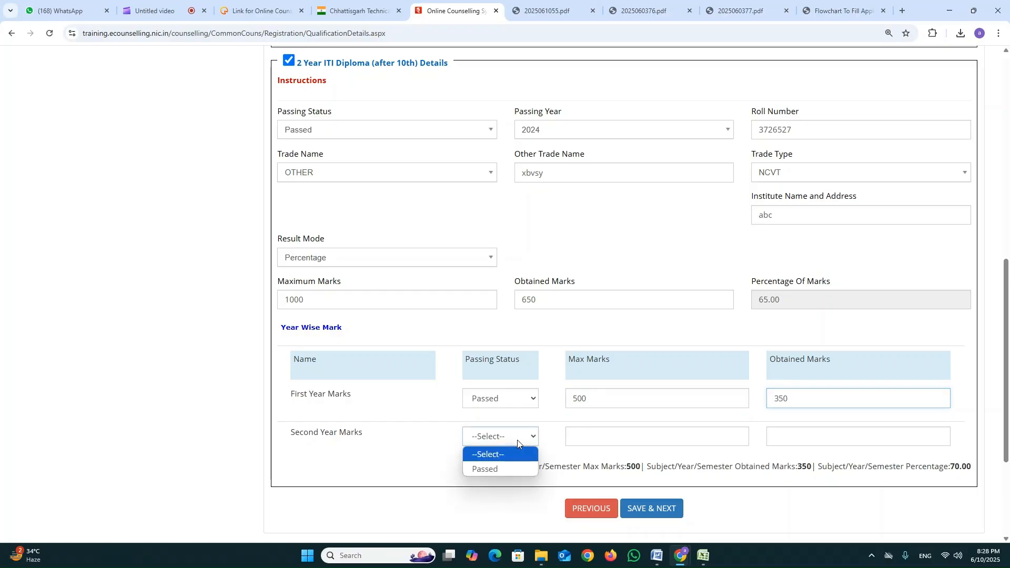
left_click(488, 470)
left_click(604, 435)
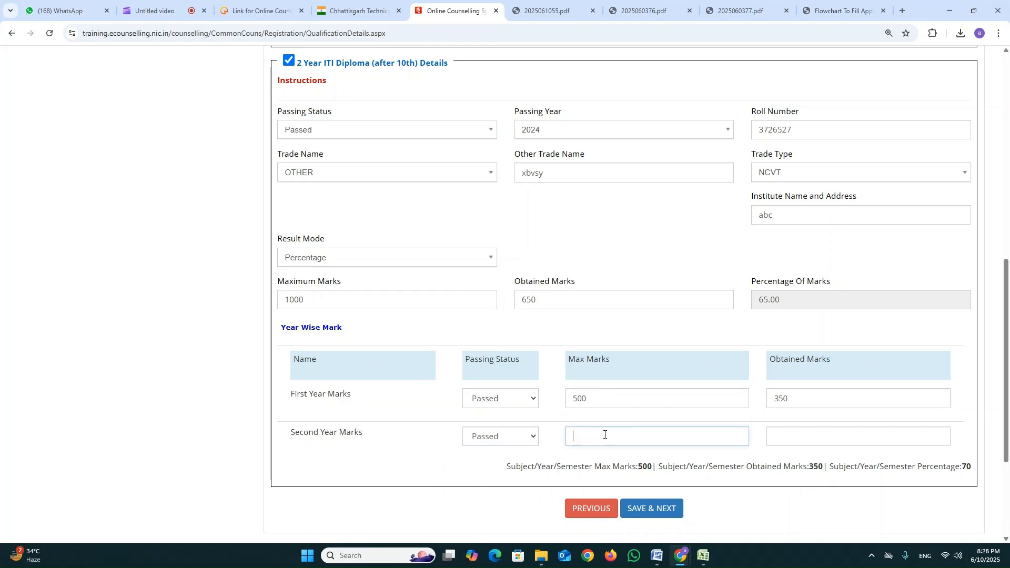
type("500")
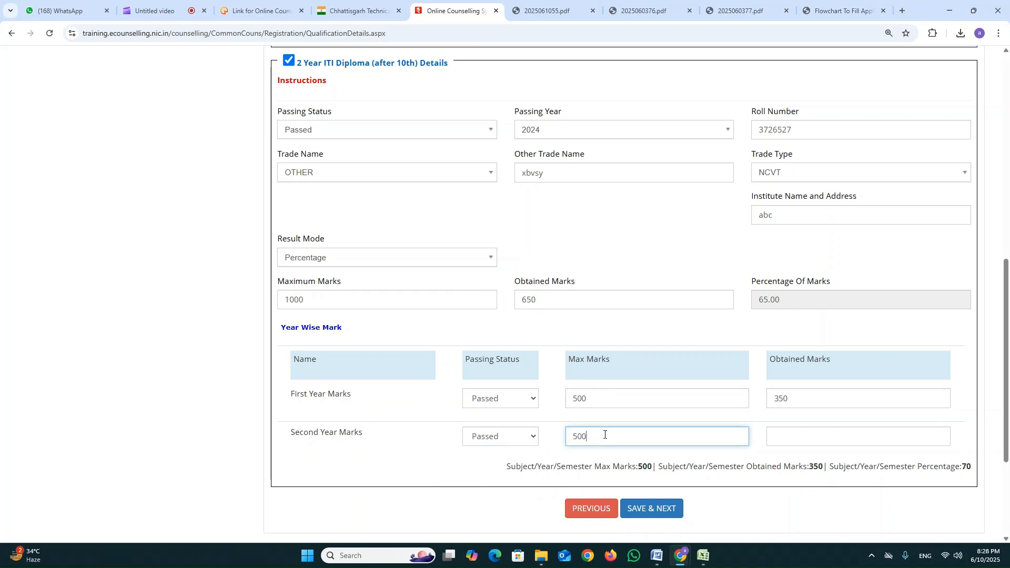
key("Tab")
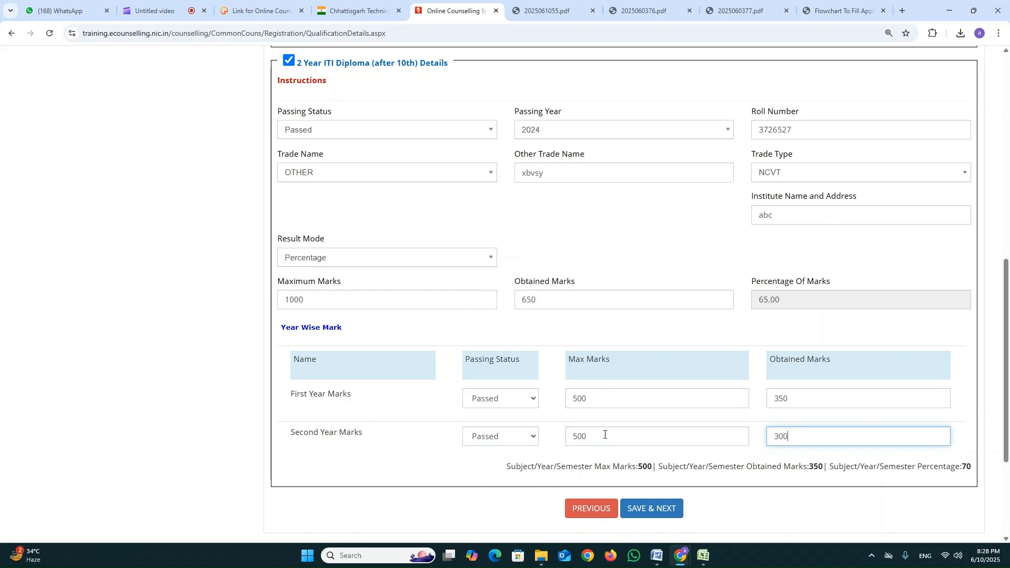
left_click(652, 404)
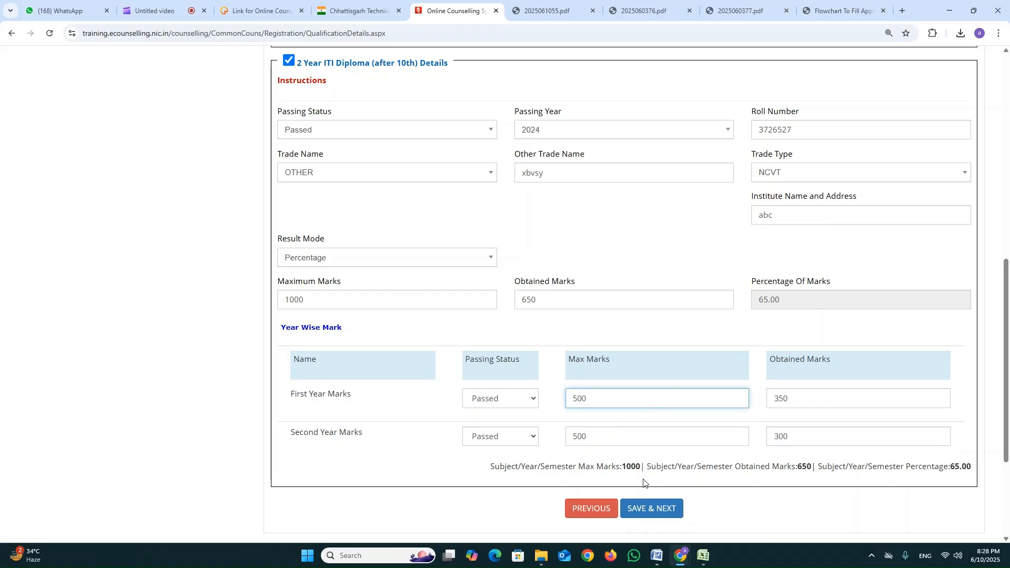
Try to include the Class 12th or Equivalent details in addition to the 2 Year ITI Diploma details.
left_click_drag(545, 466, 971, 471)
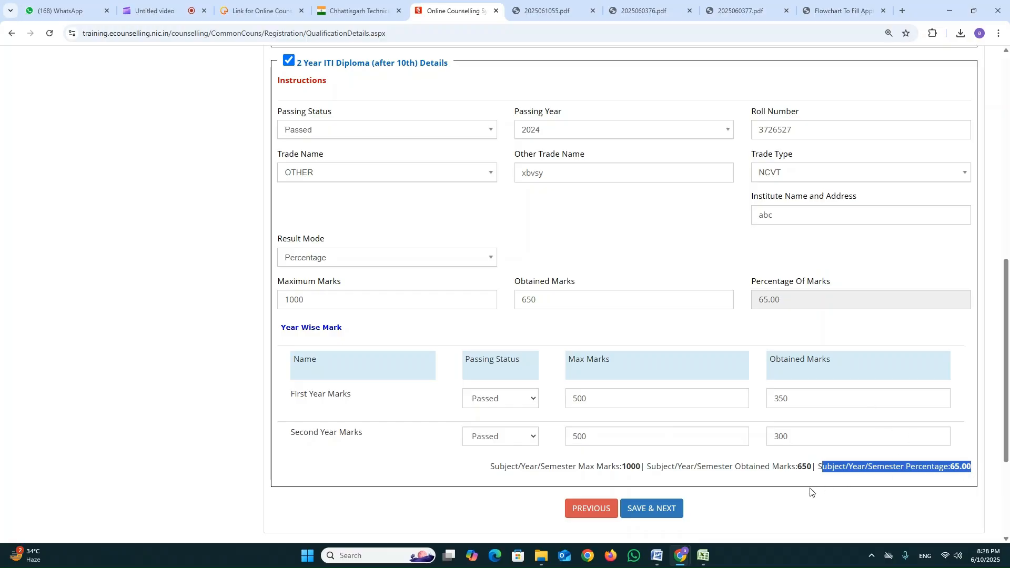
scroll(733, 481, "up", 2)
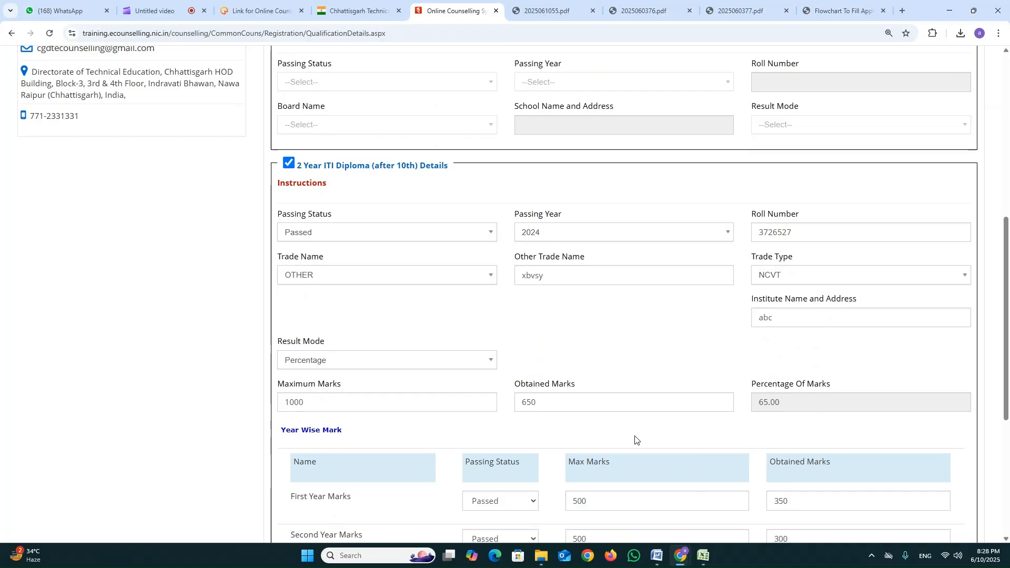
scroll(635, 439, "down", 3)
scroll(658, 365, "up", 3)
scroll(660, 364, "up", 1)
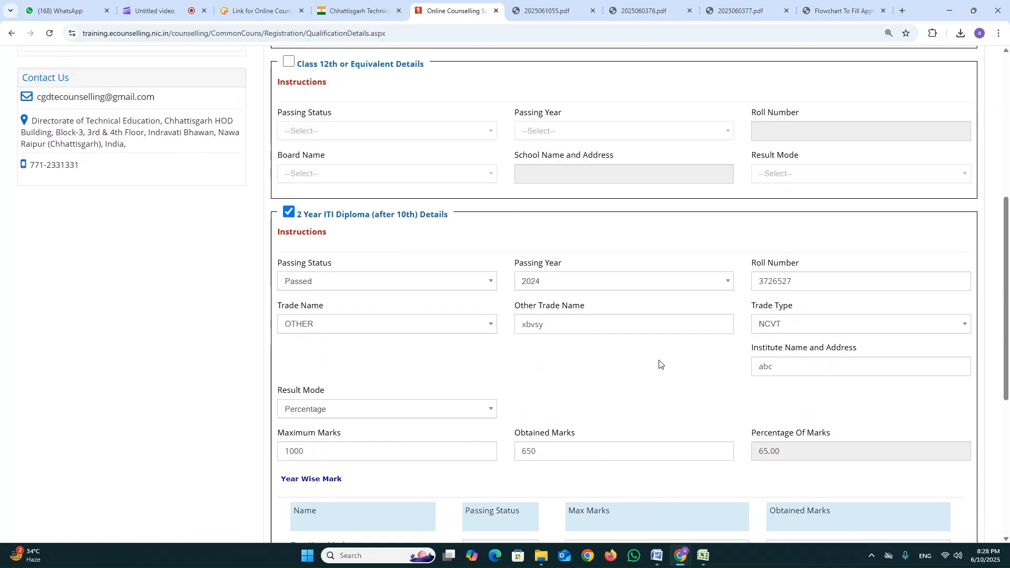
scroll(367, 305, "up", 3)
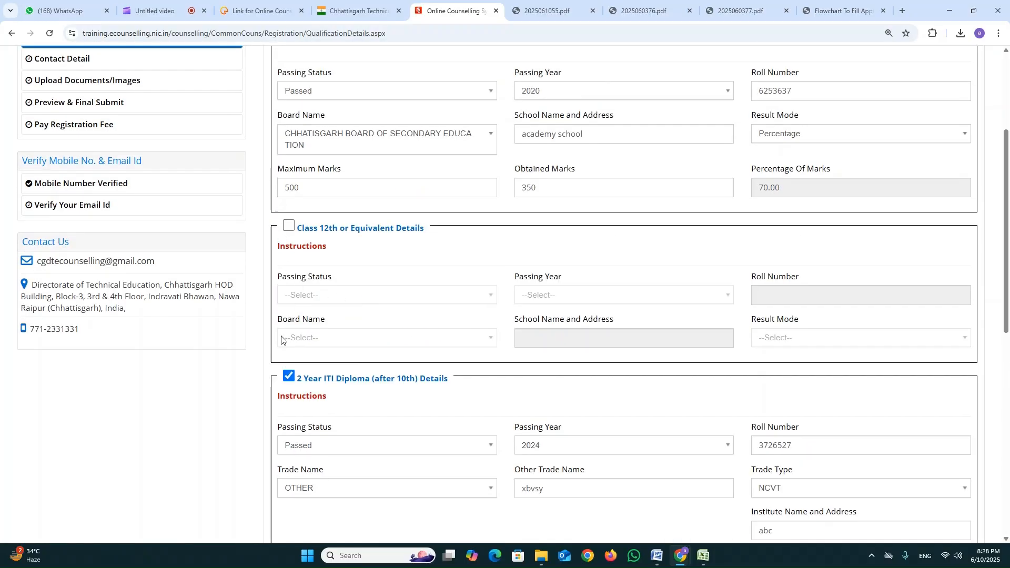
left_click(291, 227)
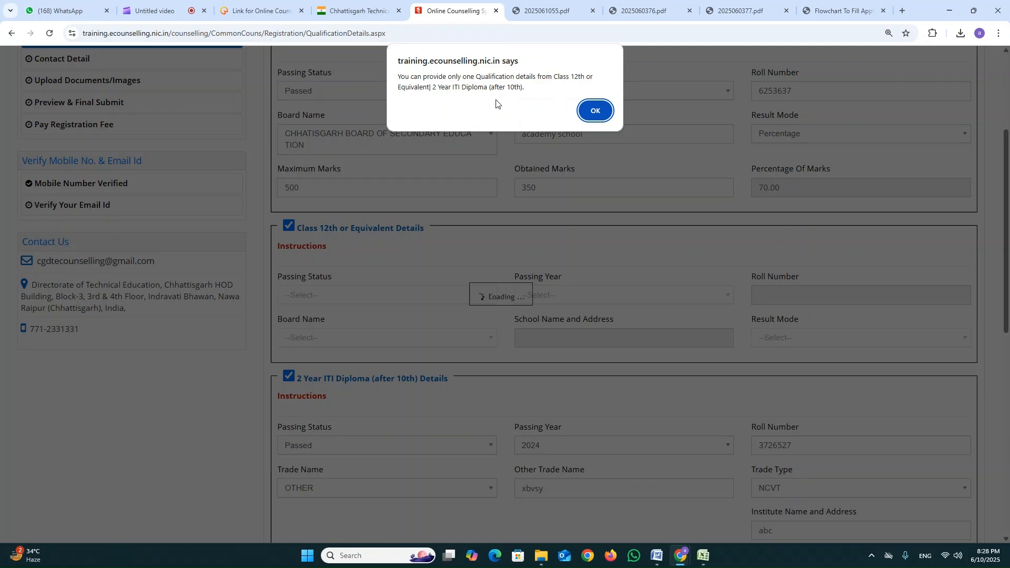
left_click(595, 110)
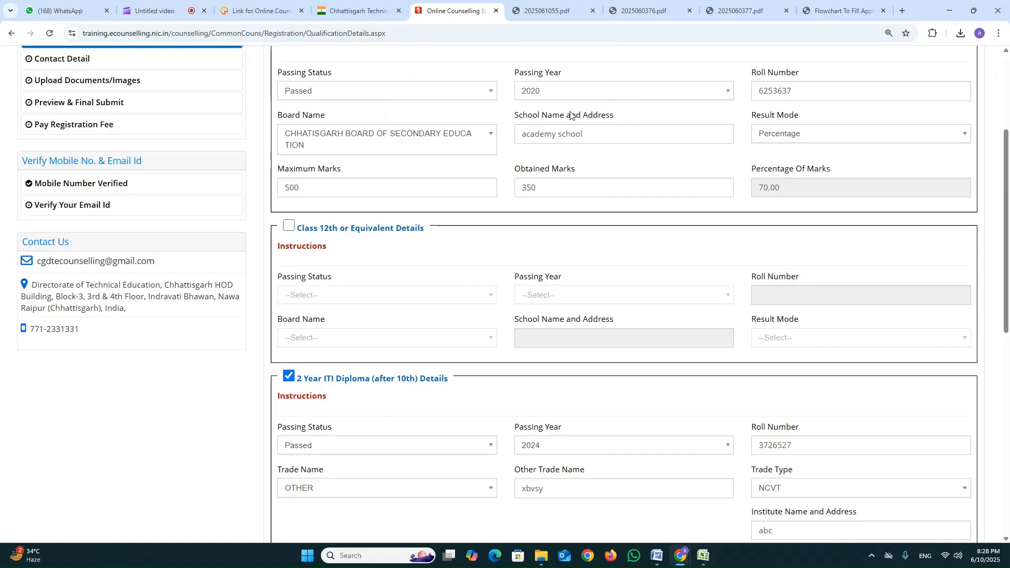
Replace the 2 Year ITI Diploma qualification with Class 12th or Equivalent, with passing status Passed and passing year 2024.
left_click(289, 377)
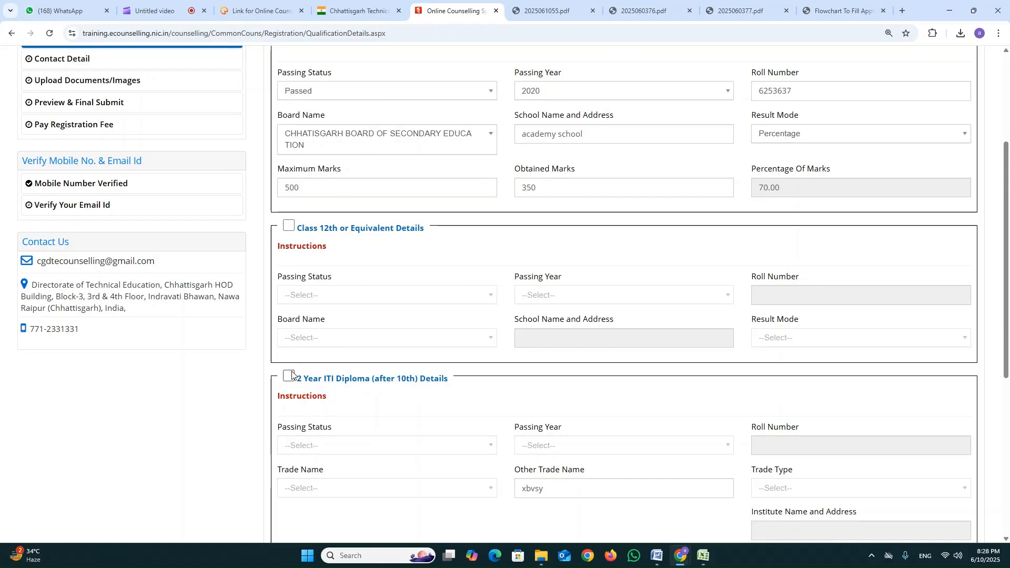
left_click(289, 226)
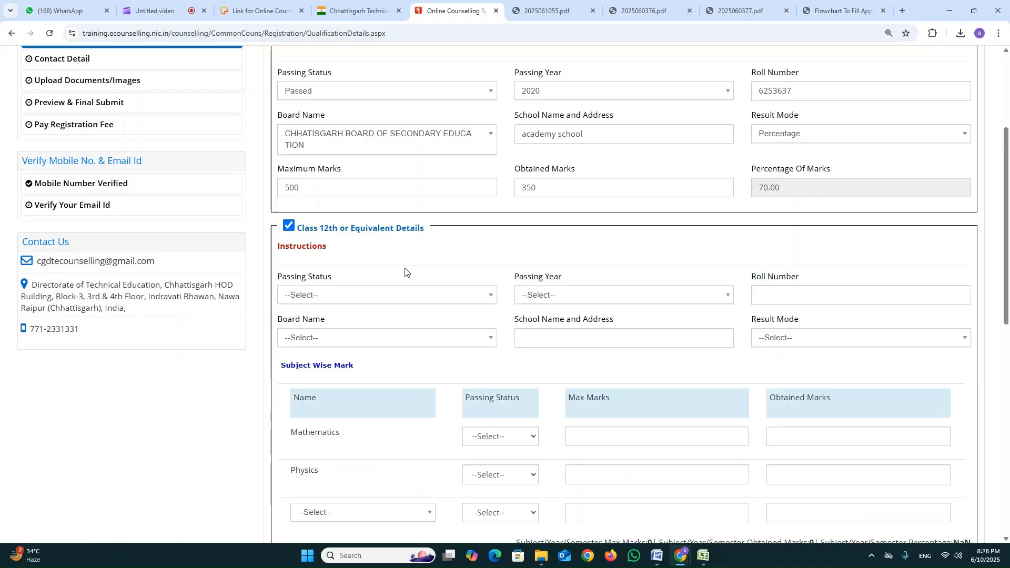
left_click(413, 294)
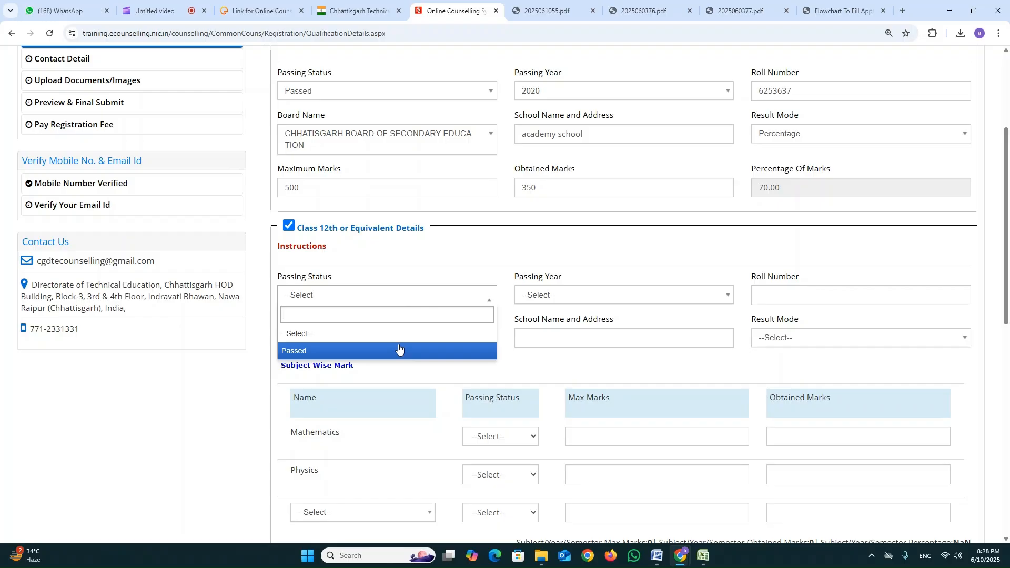
left_click(398, 350)
left_click(579, 298)
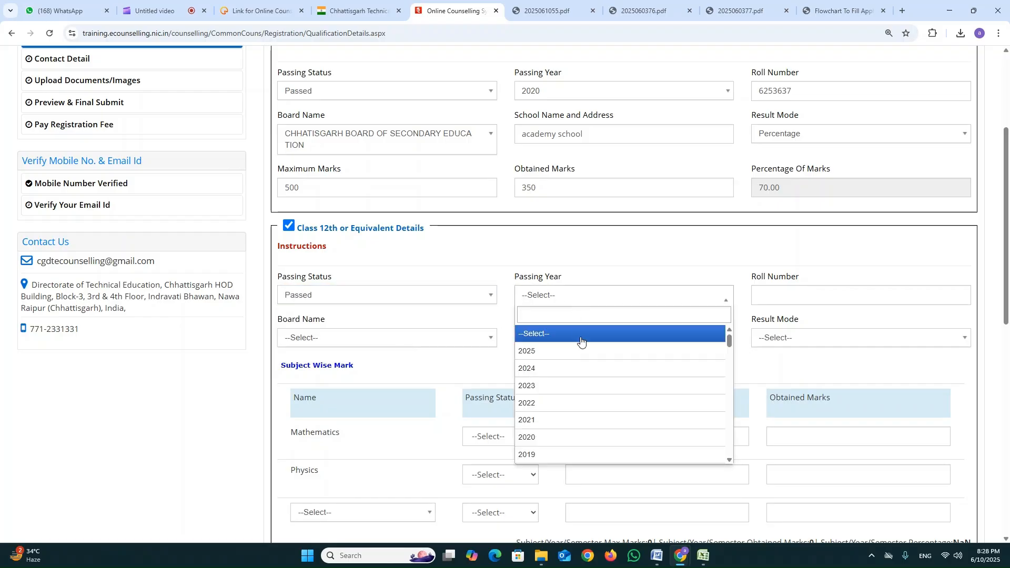
left_click(583, 371)
Enter the Class 12th roll number and choose CHHATISGARH BOARD OF SECONDARY EDUCATION as its board.
left_click(874, 293)
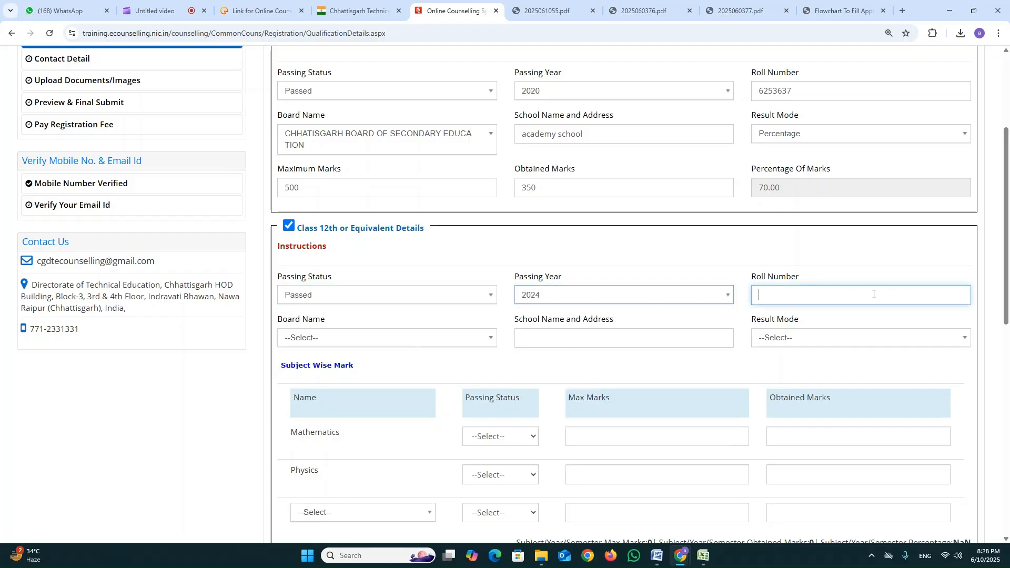
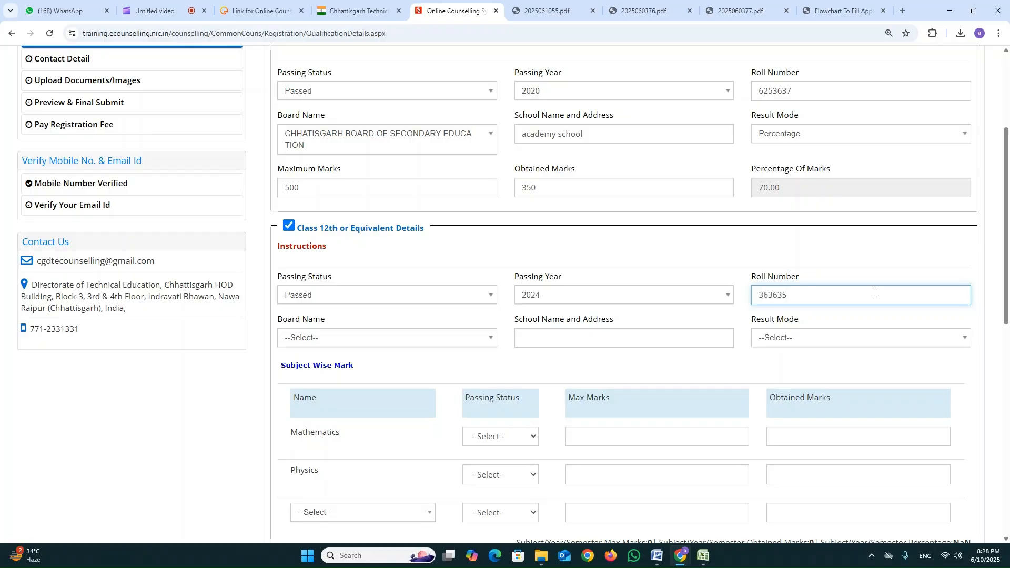
key("Tab")
left_click(482, 341)
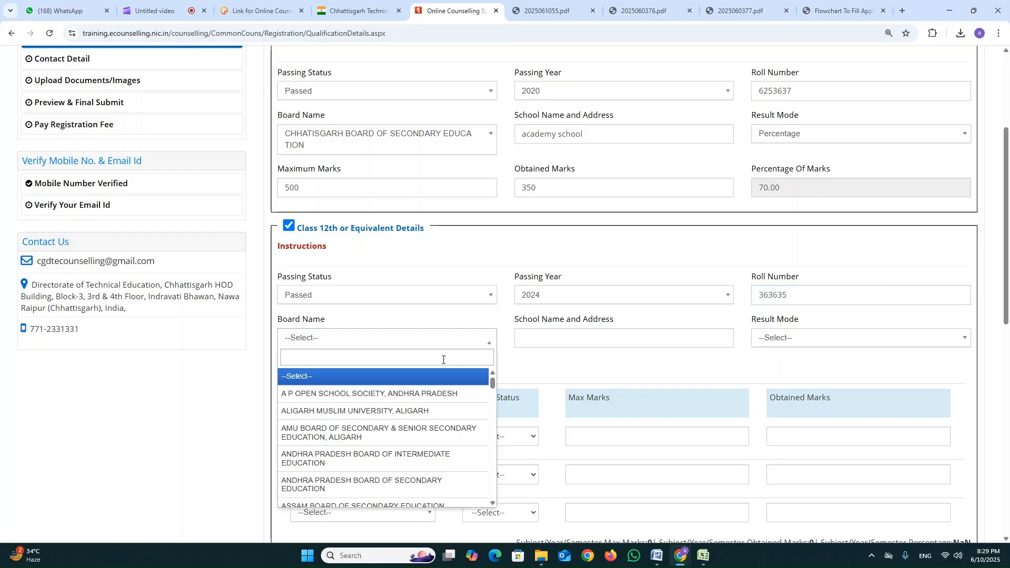
type("chh")
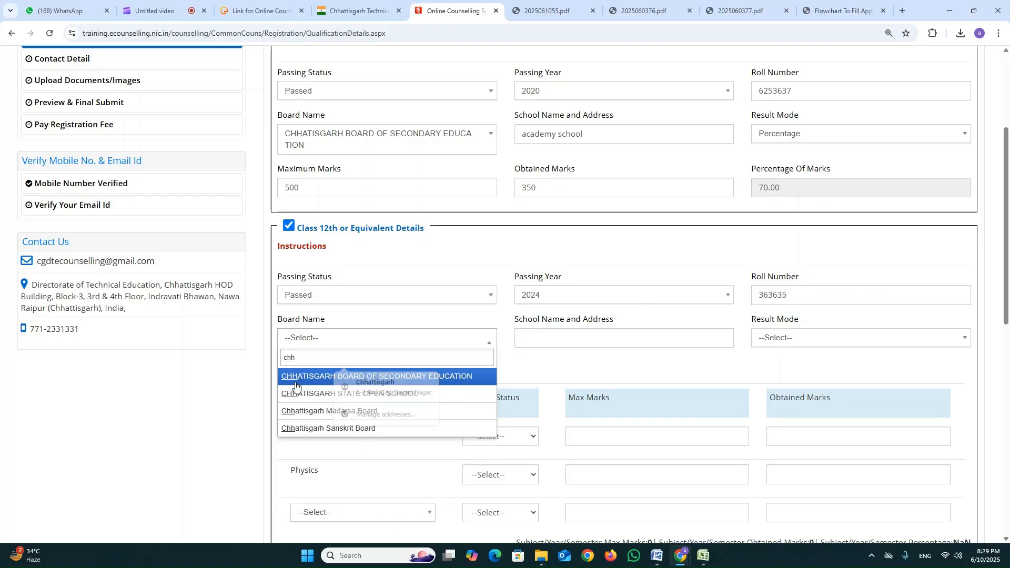
left_click(295, 385)
Enter "xyz" as the Class 12th school name and address and set the result mode to Percentage.
left_click(582, 343)
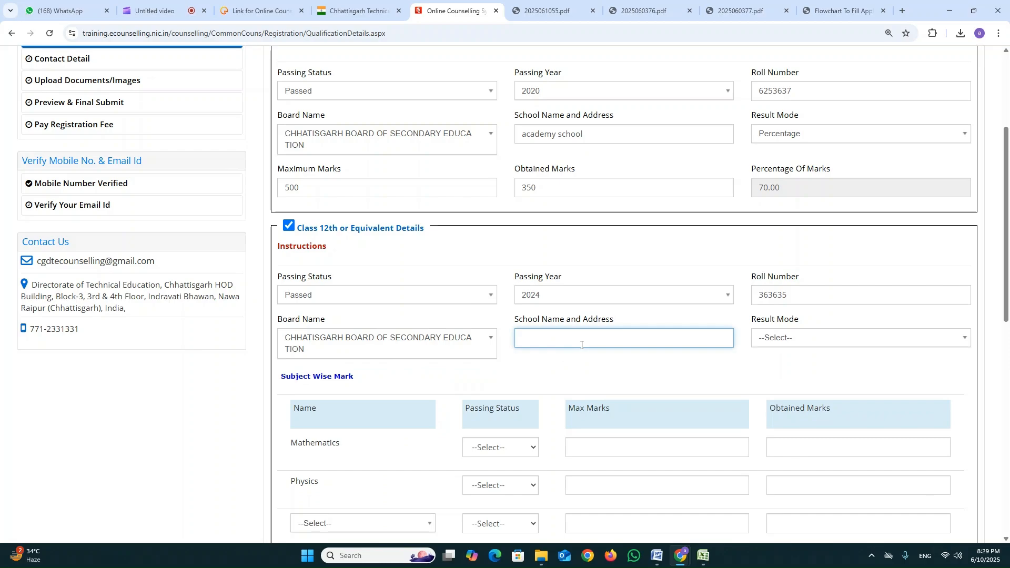
key("Tab")
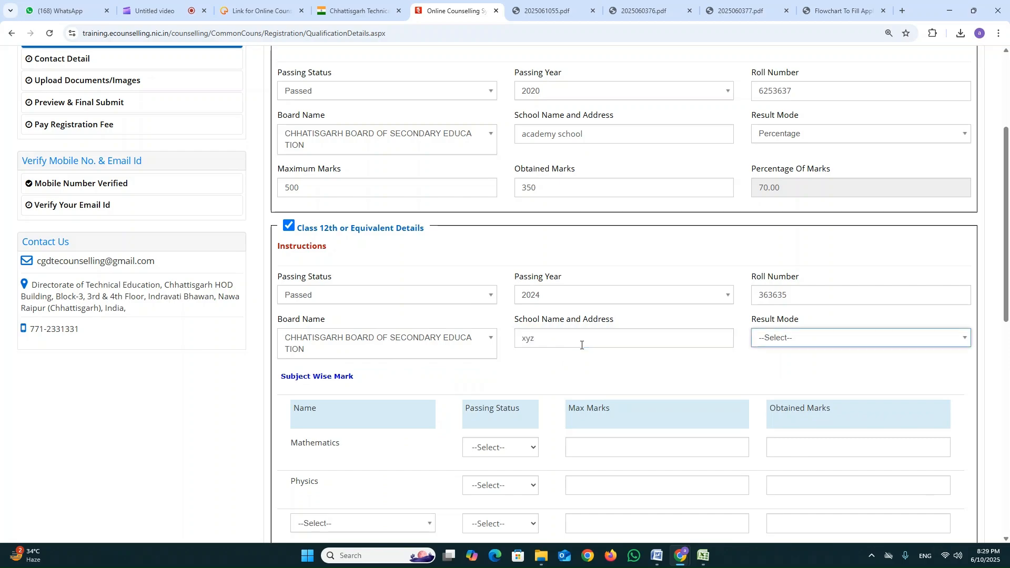
left_click(888, 342)
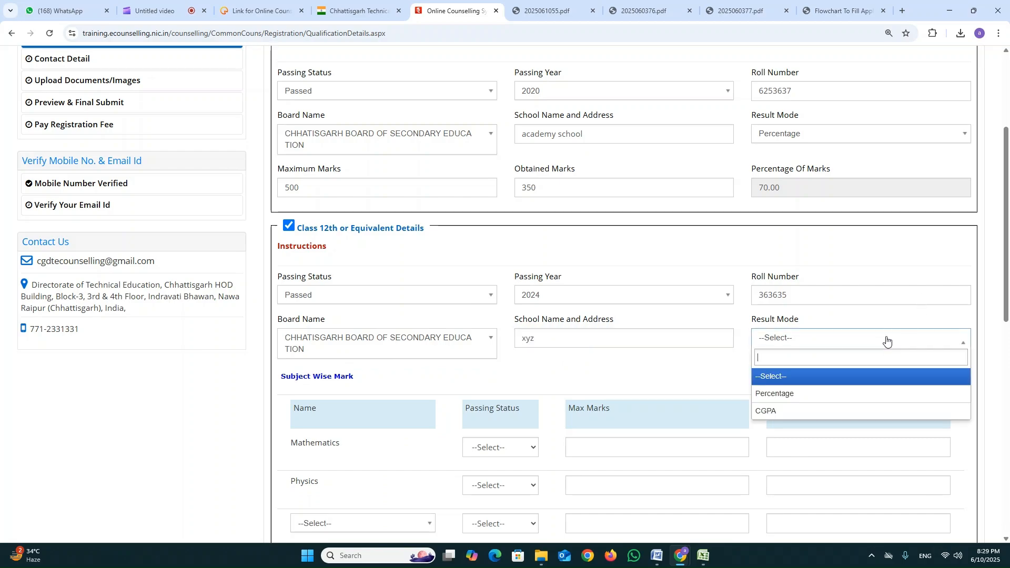
left_click(842, 400)
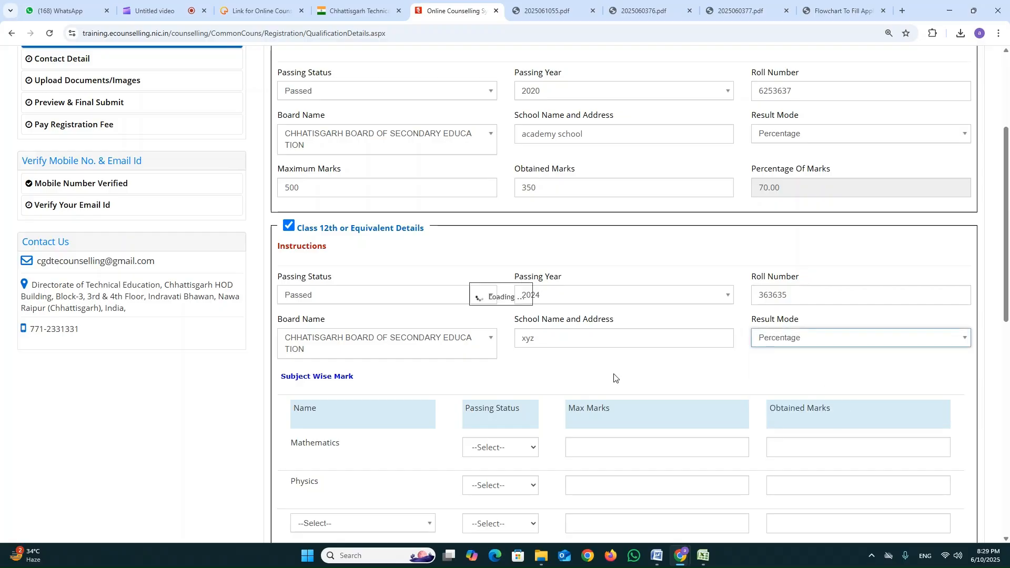
Set the overall Class 12th maximum marks to 500 and obtained marks to 300.
left_click(384, 390)
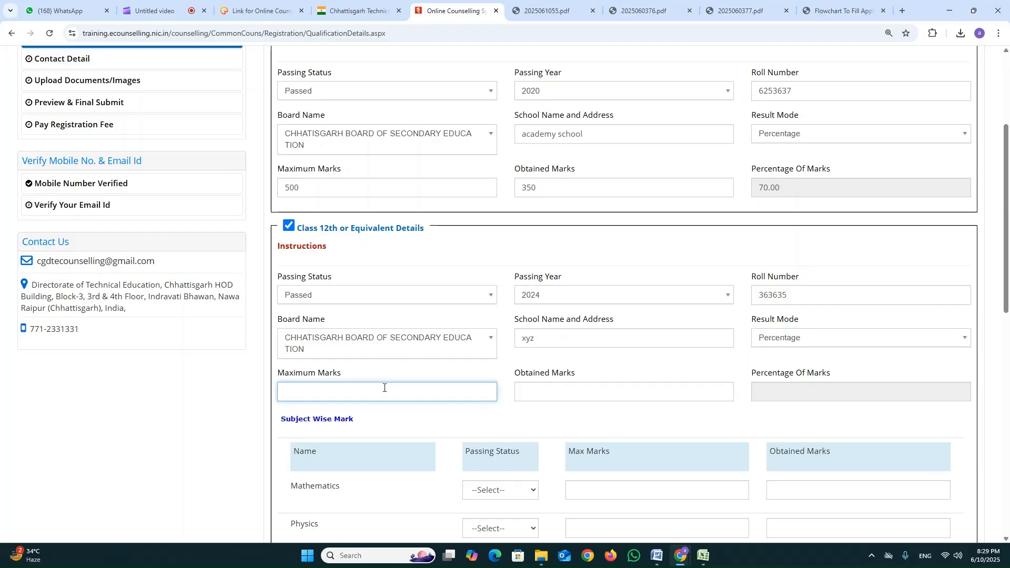
type("500")
key("Tab")
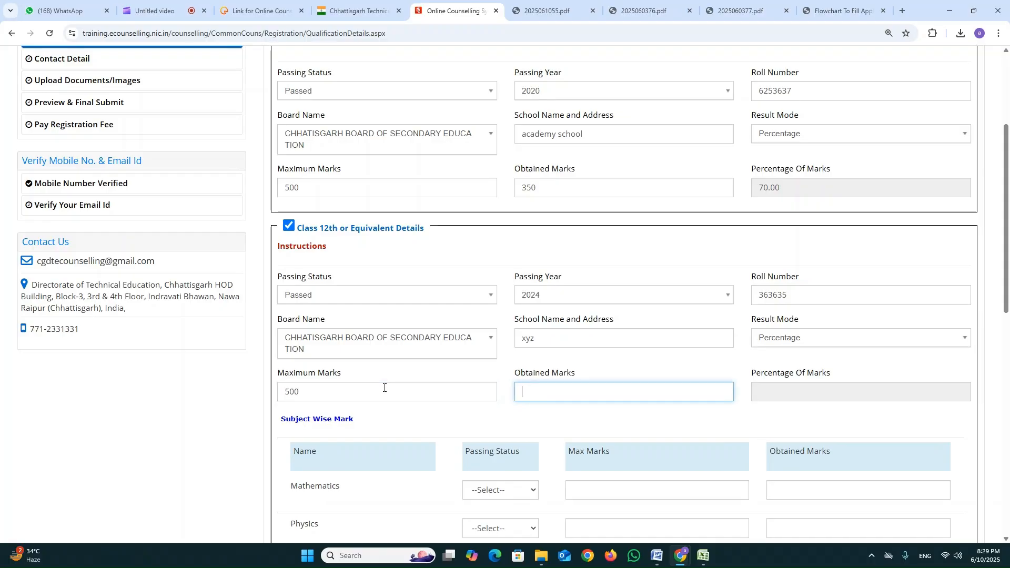
type("300")
key("Tab")
Examine the Class 12th subject-wise mark table and the subjects offered for its third row.
scroll(384, 387, "down", 2)
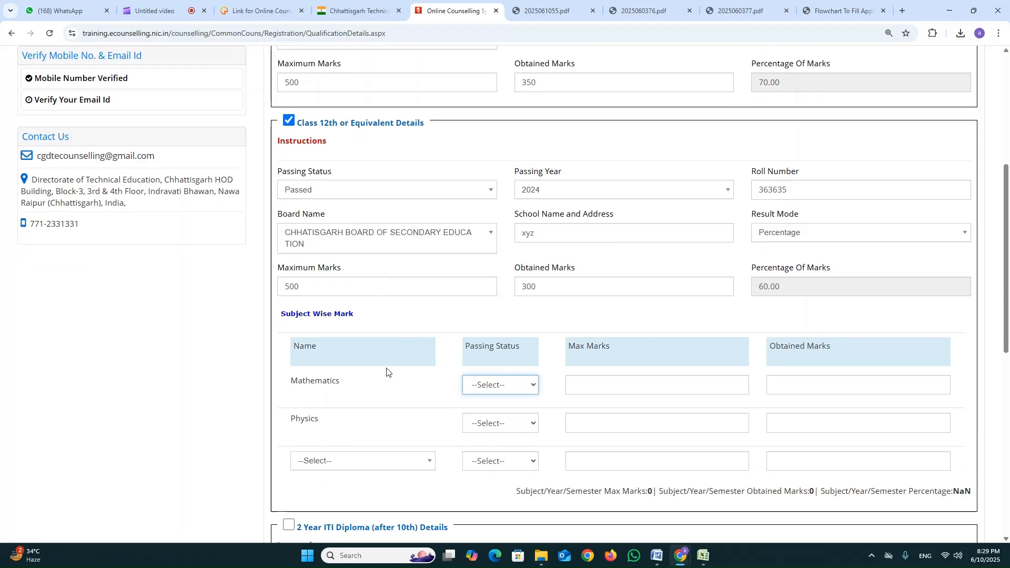
scroll(414, 342, "down", 1)
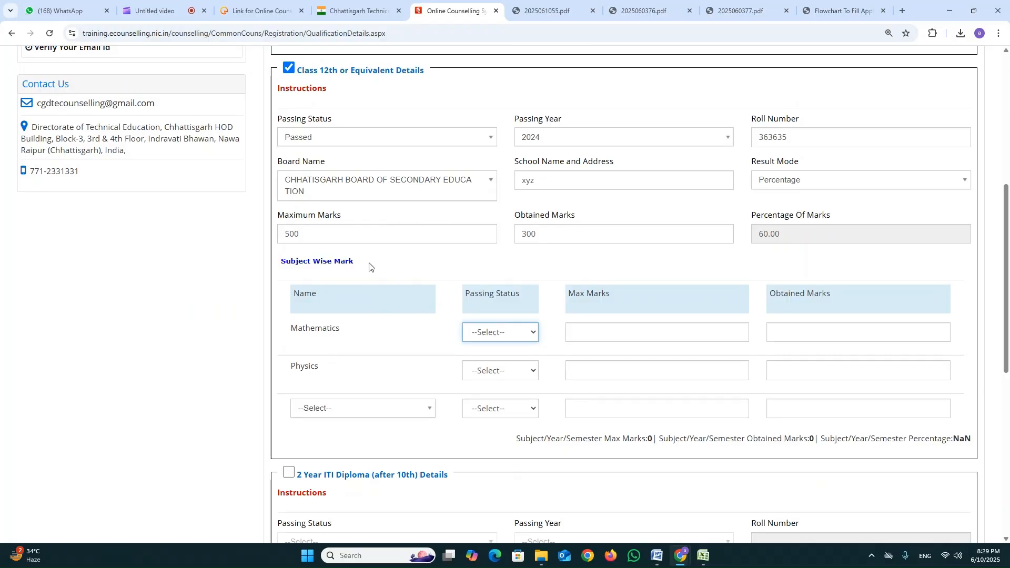
left_click_drag(371, 266, 321, 264)
left_click_drag(363, 330, 275, 329)
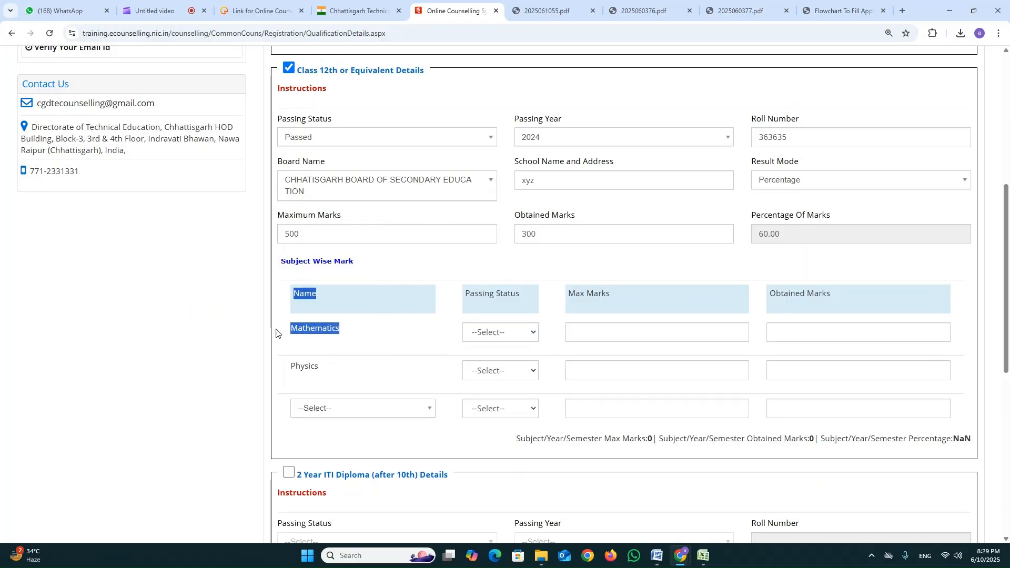
left_click_drag(330, 367, 280, 367)
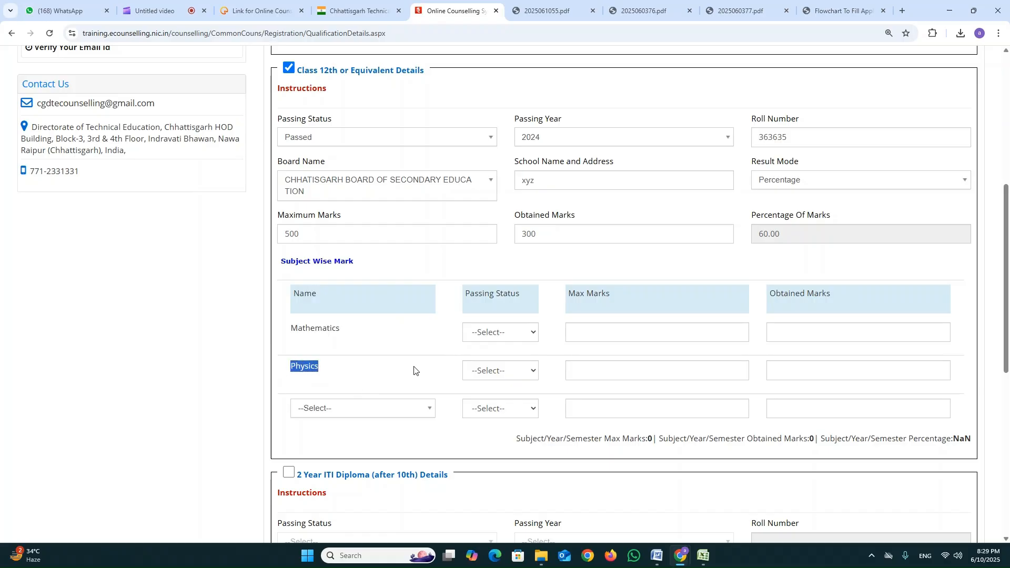
left_click(416, 409)
scroll(1009, 299, "down", 3)
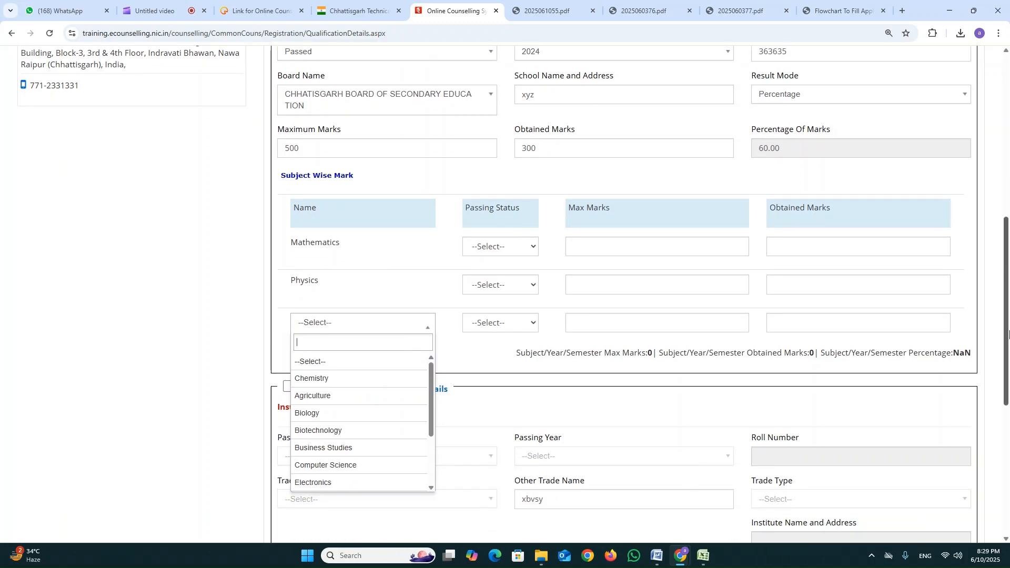
scroll(387, 383, "down", 3)
scroll(385, 358, "up", 2)
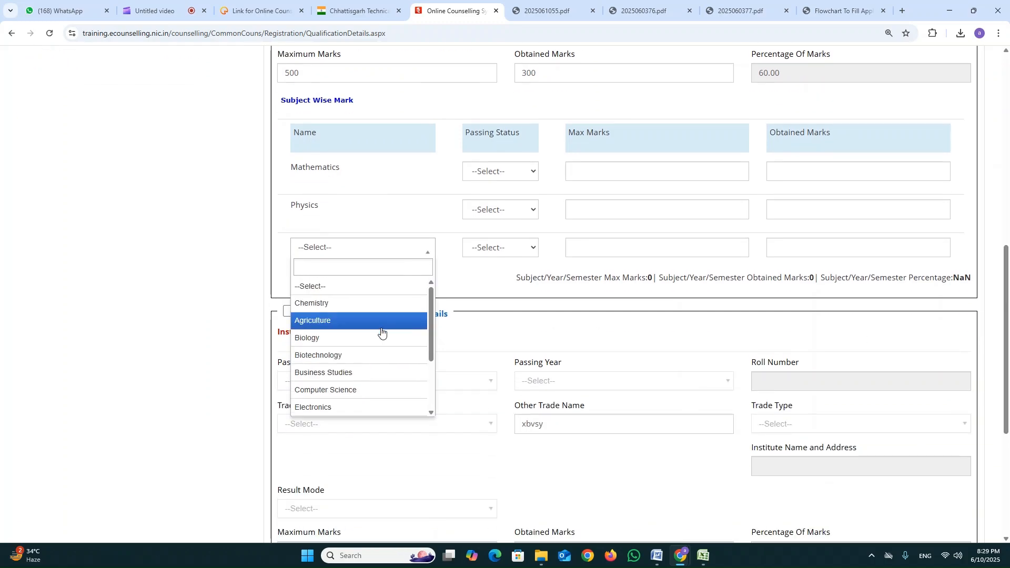
scroll(384, 388, "down", 2)
scroll(383, 353, "up", 2)
scroll(384, 358, "down", 2)
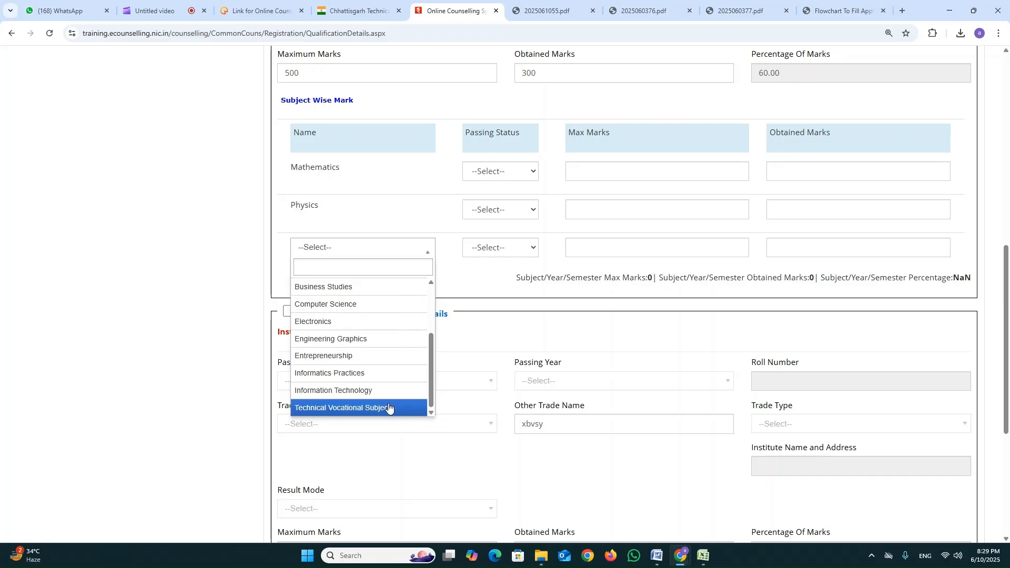
scroll(399, 376, "up", 2)
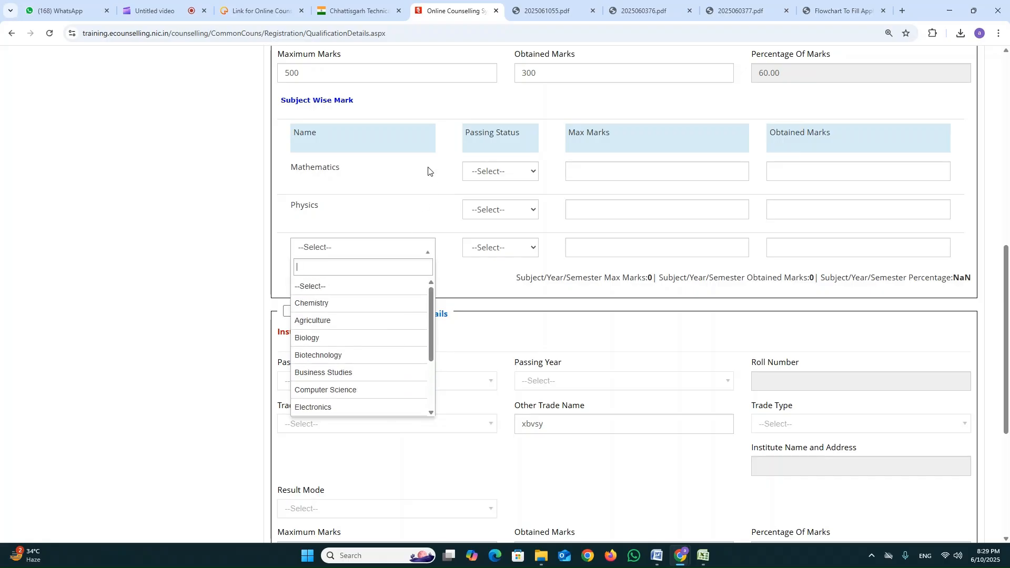
left_click(405, 179)
Fill in the Mathematics row as Passed, with maximum marks of 100 and obtained marks of 54.
left_click(504, 171)
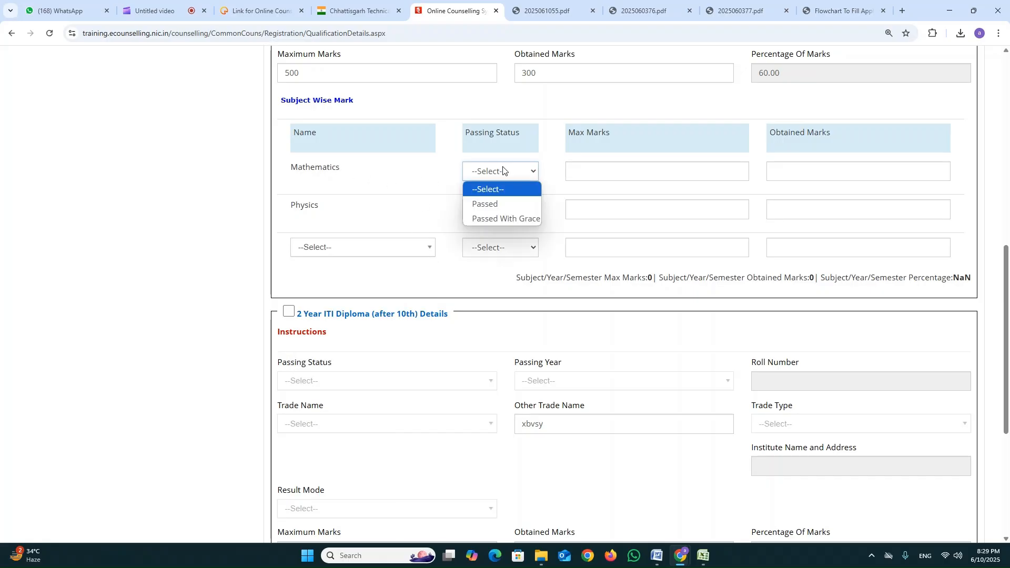
left_click(513, 207)
left_click(602, 168)
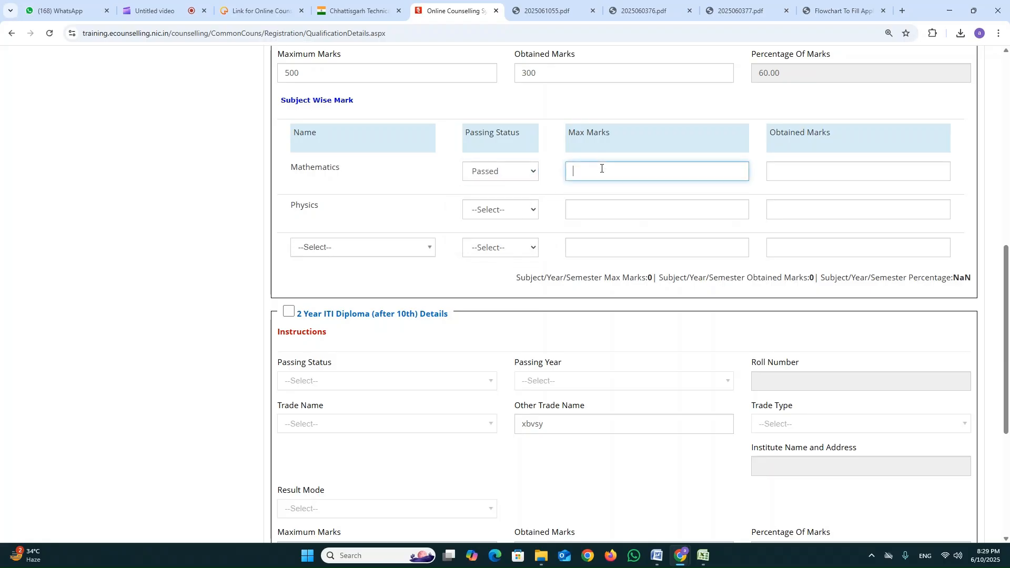
type("100")
key("Tab")
key("Tab")
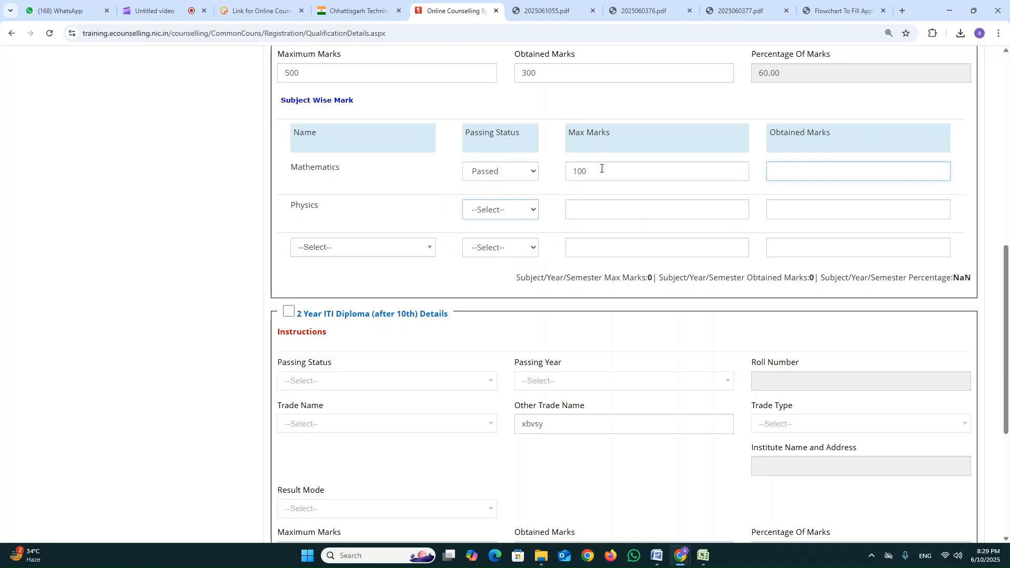
left_click(845, 173)
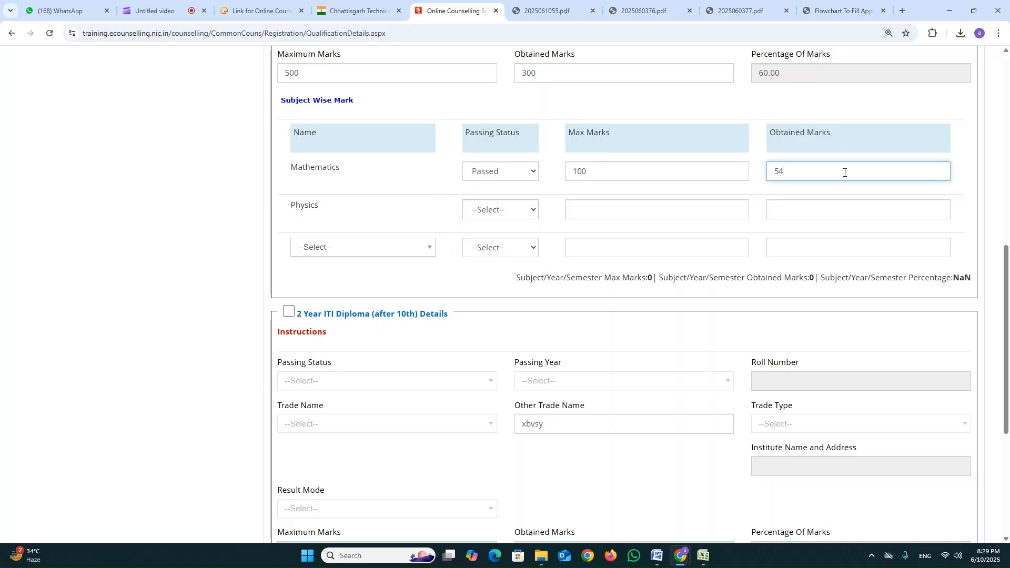
key("Tab")
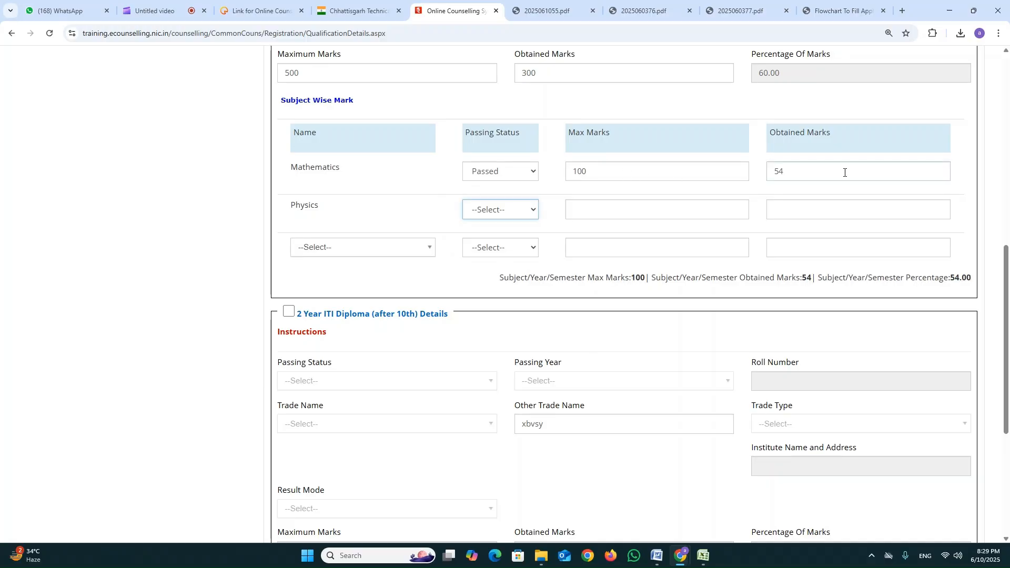
Fill in the Physics row as Passed With Grace, with maximum marks of 100 and obtained marks of 29.
left_click(527, 214)
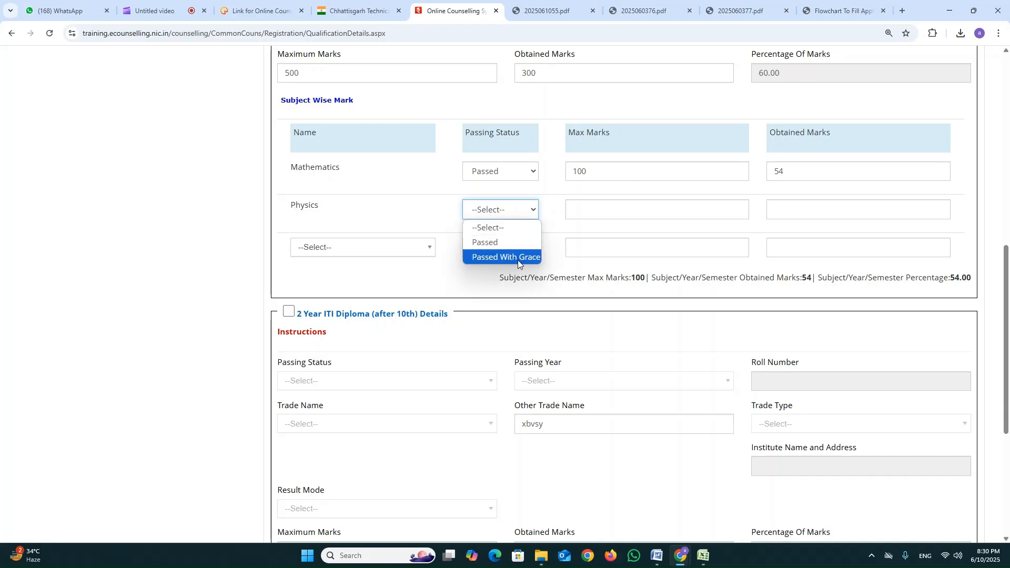
left_click(518, 257)
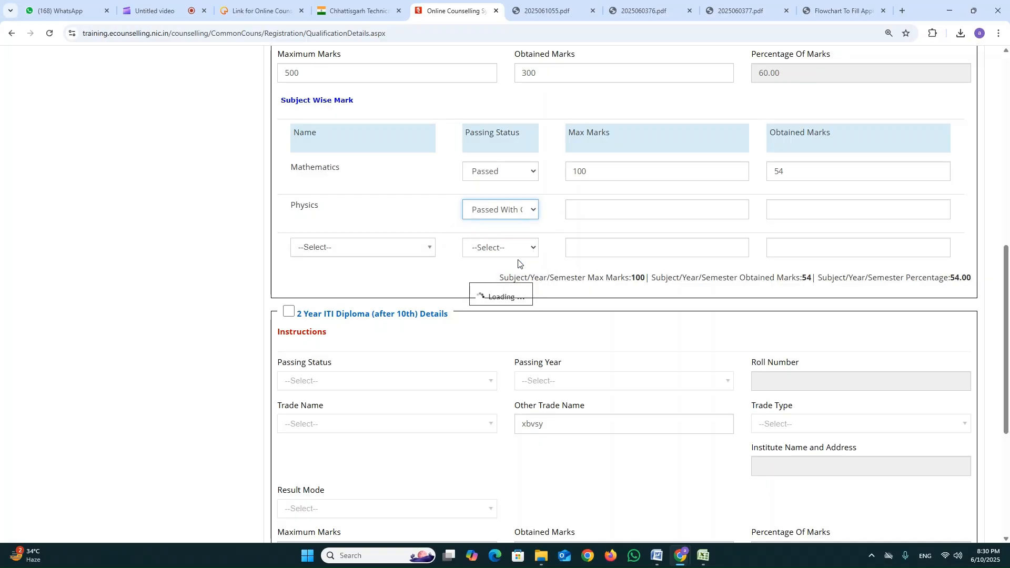
left_click(600, 211)
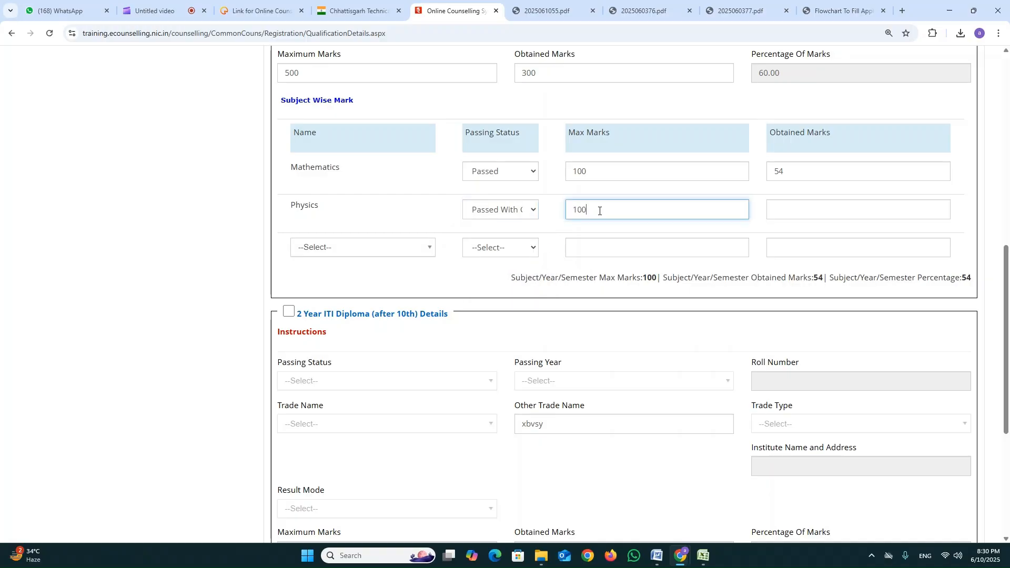
key("Tab")
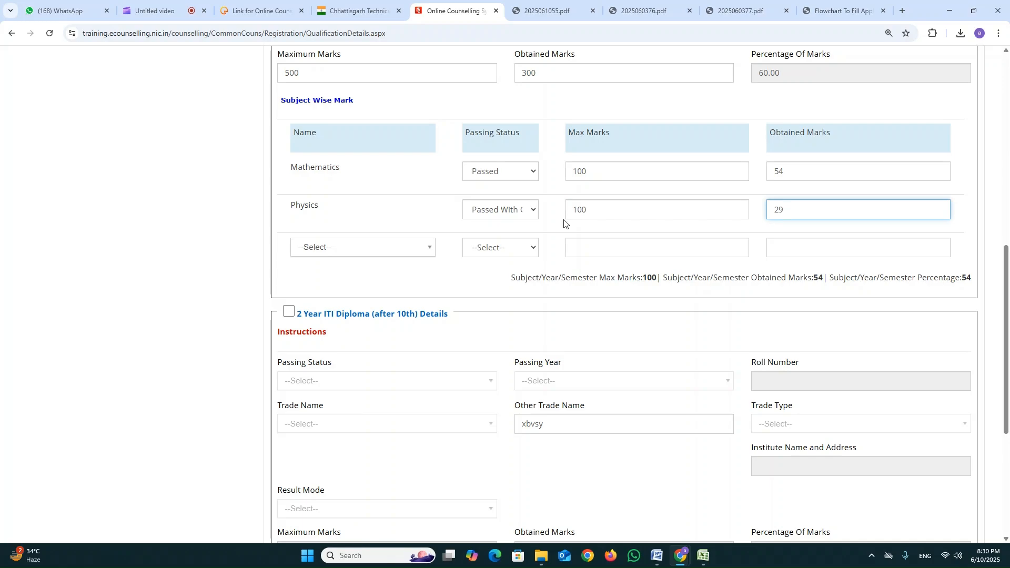
key("Tab")
Set the third subject to Informatics Practices as Passed, with maximum marks of 100 and obtained marks of 59.
left_click(393, 247)
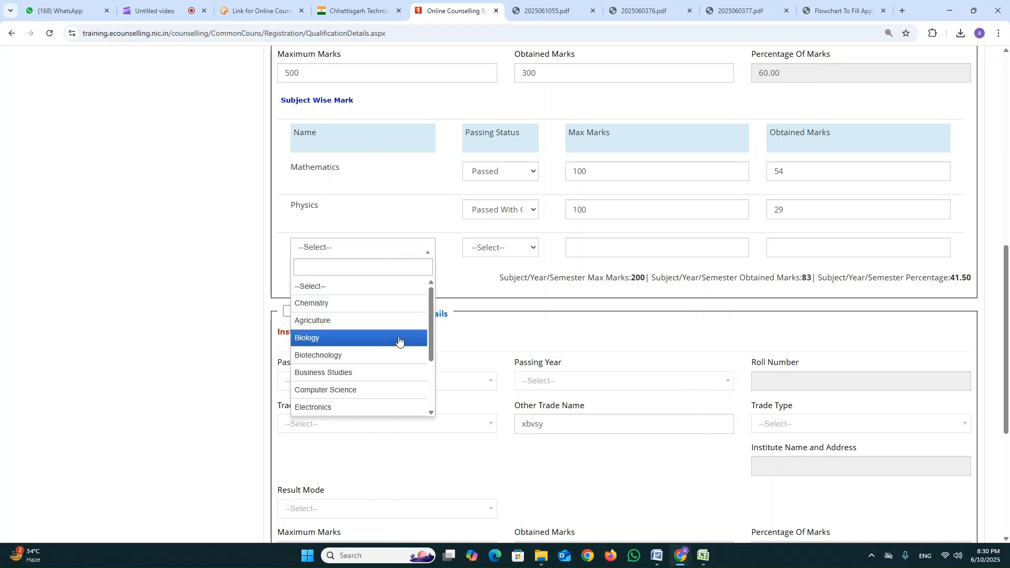
left_click_drag(431, 314, 428, 368)
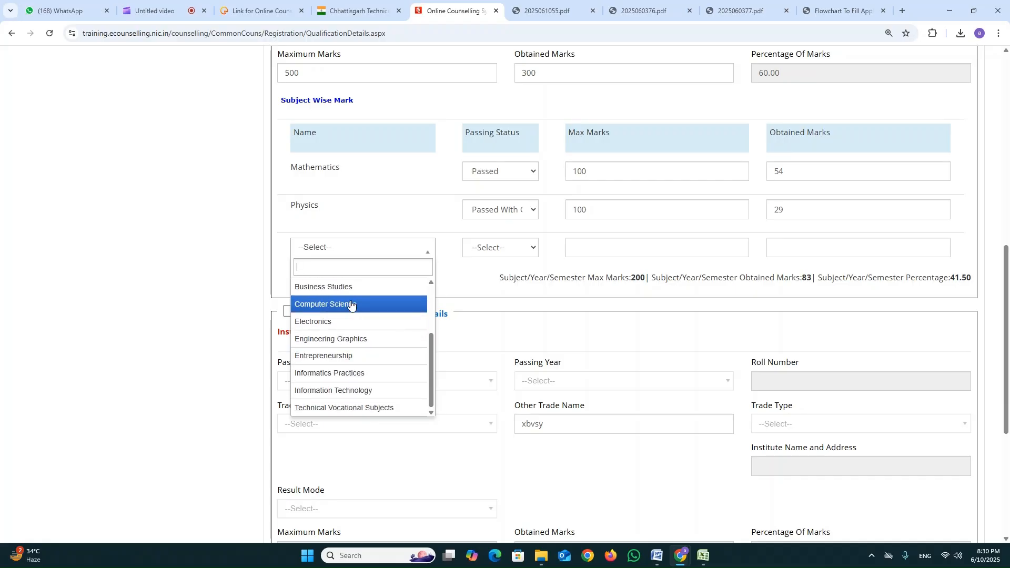
left_click(368, 374)
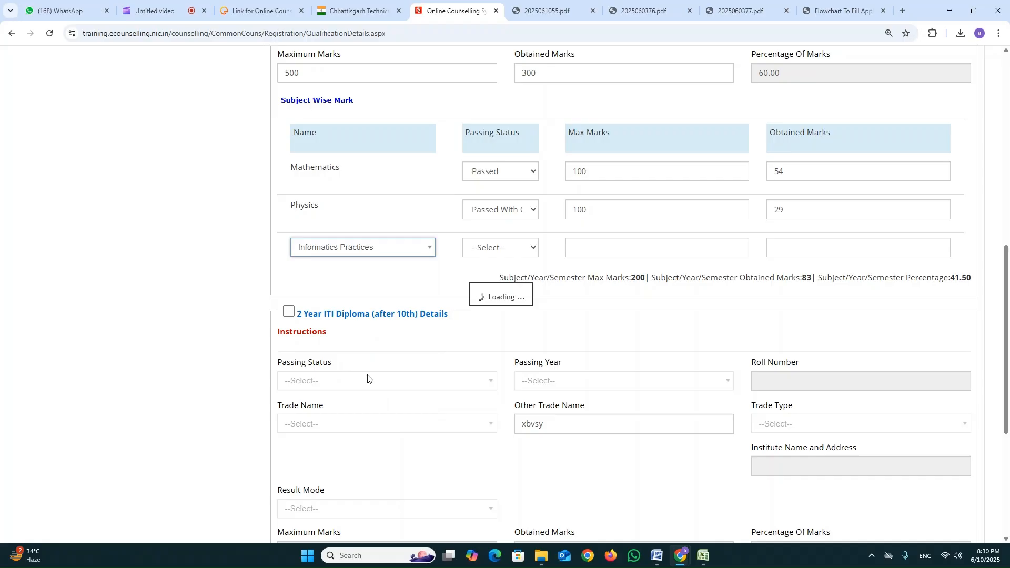
left_click(513, 248)
left_click(505, 279)
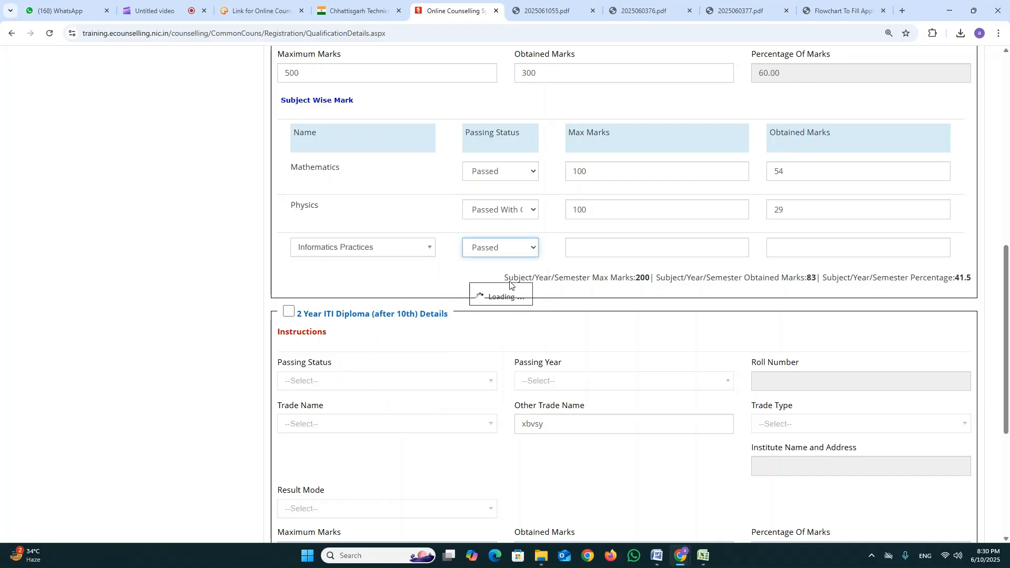
left_click(593, 249)
type("100")
key("Tab")
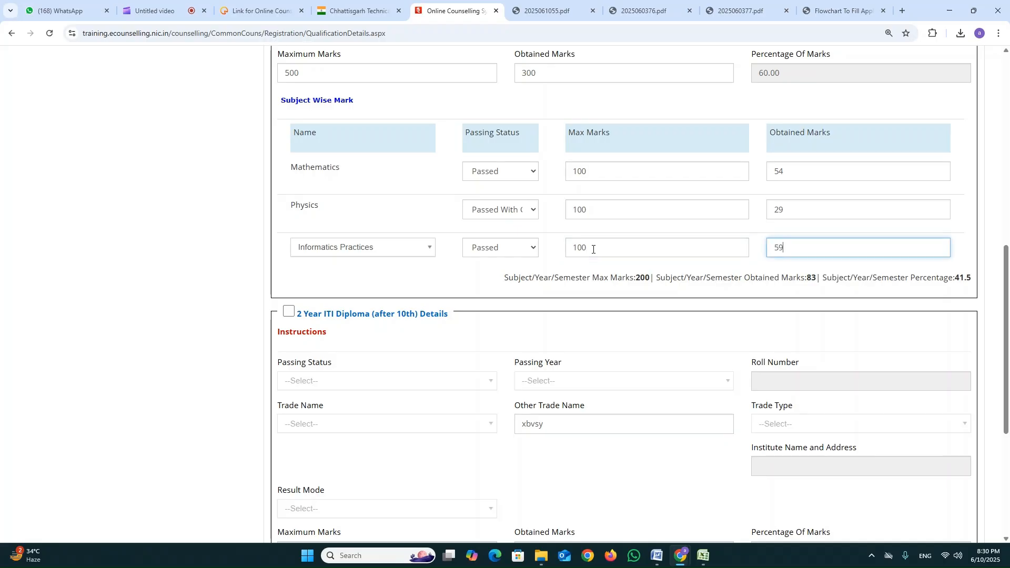
key("Tab")
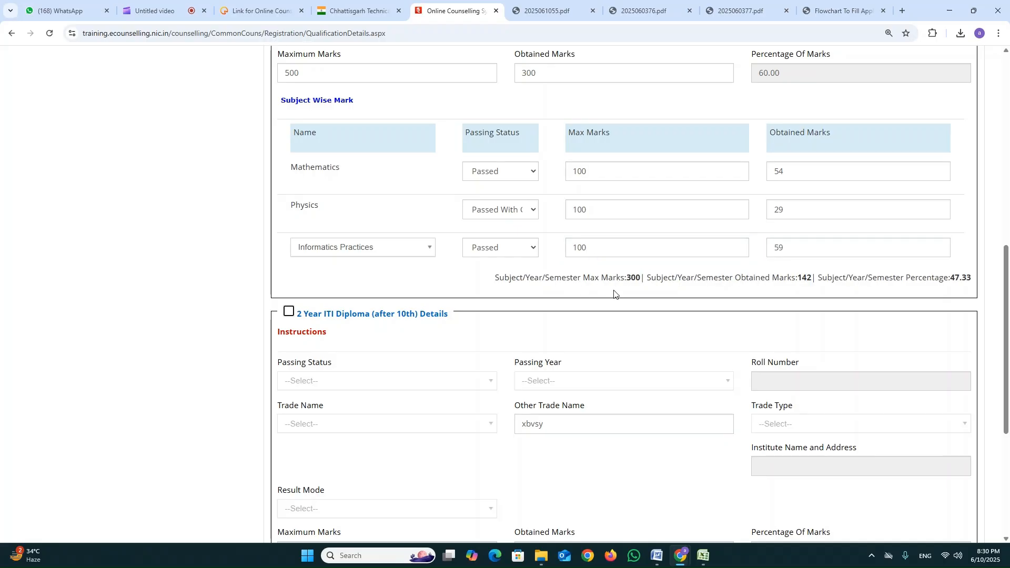
Check the subject-wise totals and percentage, then save the qualification details and continue to the contact details.
left_click_drag(561, 278, 809, 279)
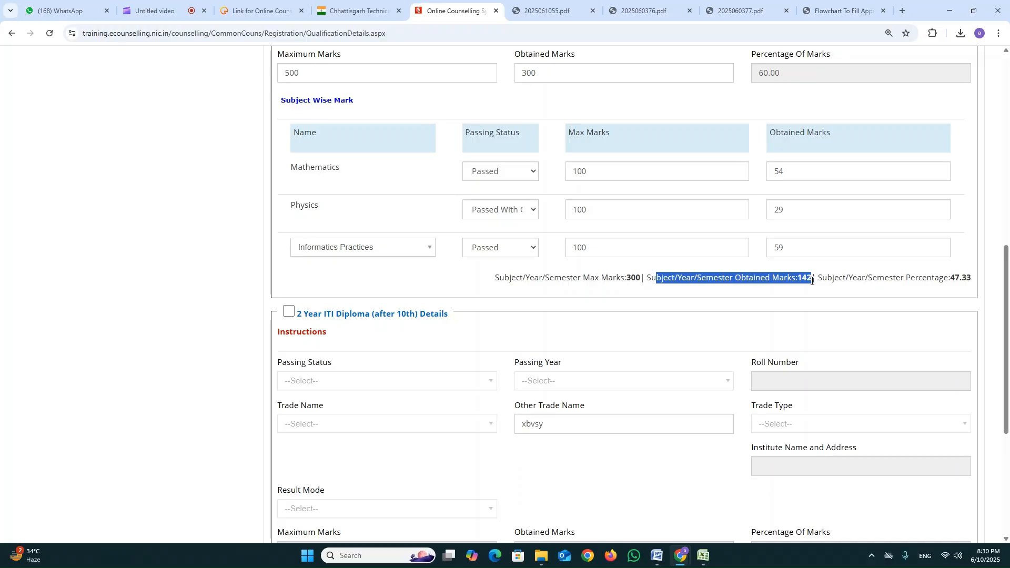
left_click_drag(827, 279, 980, 282)
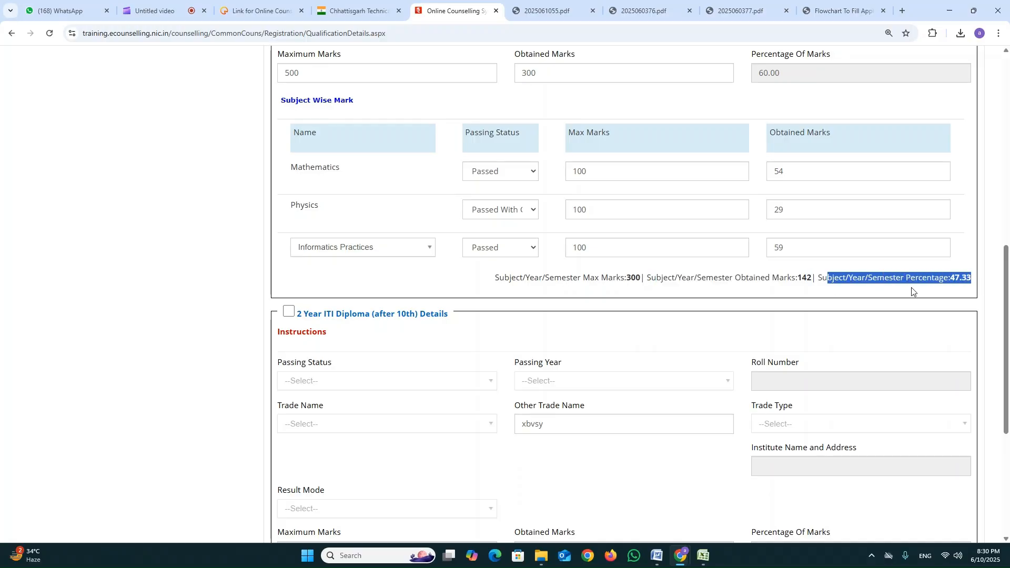
scroll(600, 298, "down", 2)
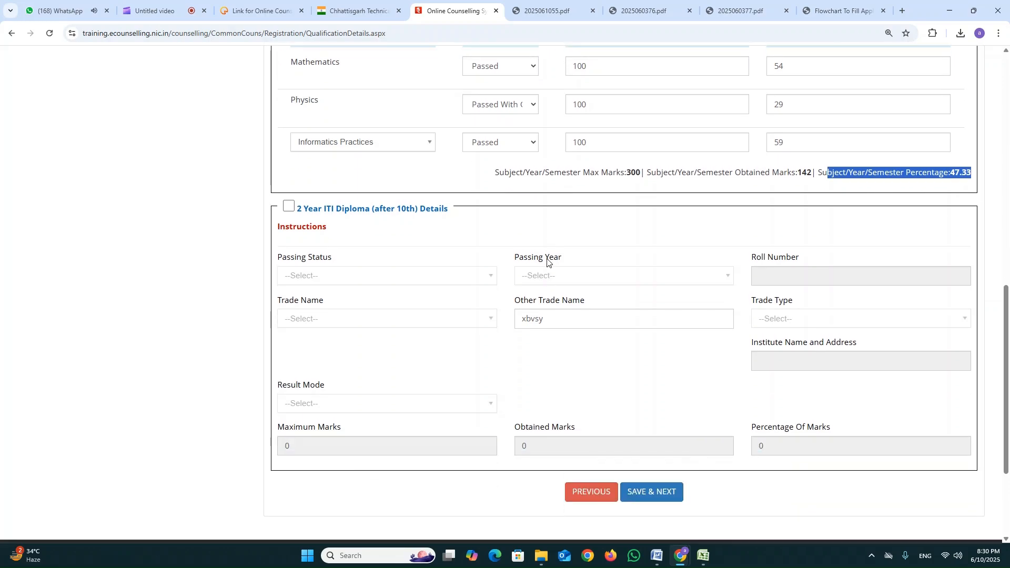
scroll(550, 261, "down", 2)
left_click(669, 384)
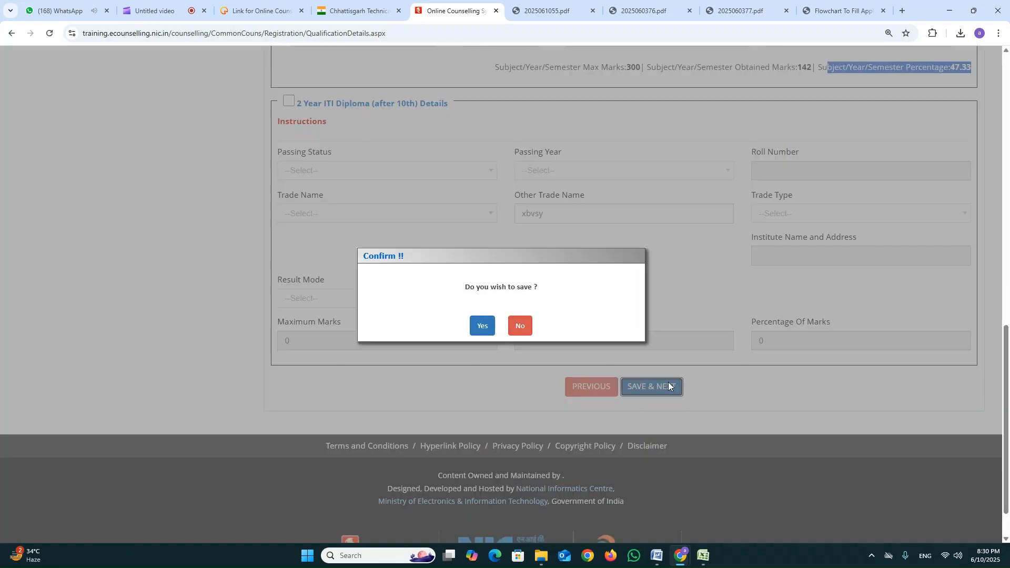
left_click(482, 327)
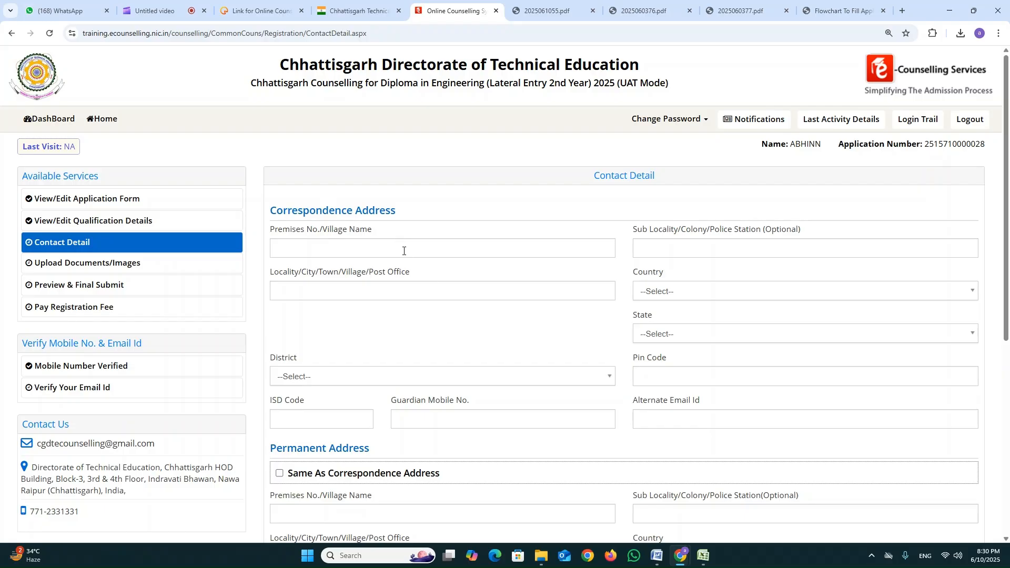
Enter the correspondence address's premises or village name, sub-locality and locality or post office.
scroll(404, 251, "down", 1)
left_click(446, 205)
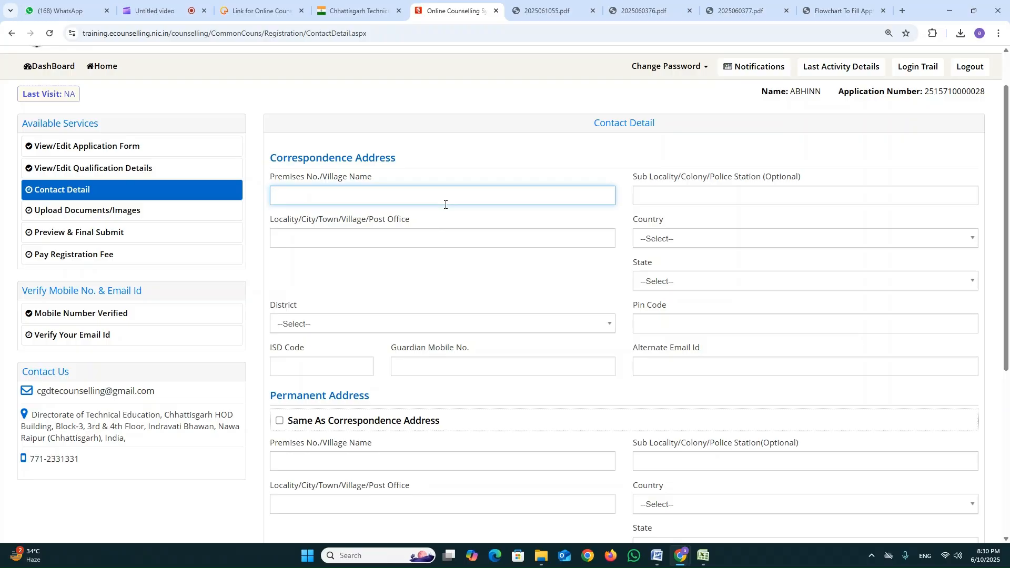
scroll(445, 205, "down", 2)
scroll(378, 207, "up", 3)
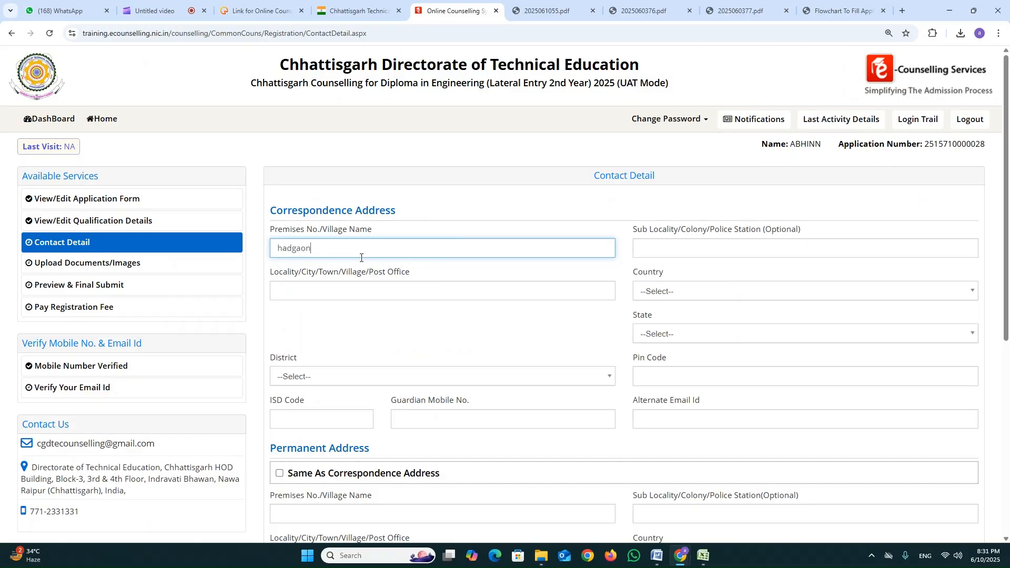
key("Tab")
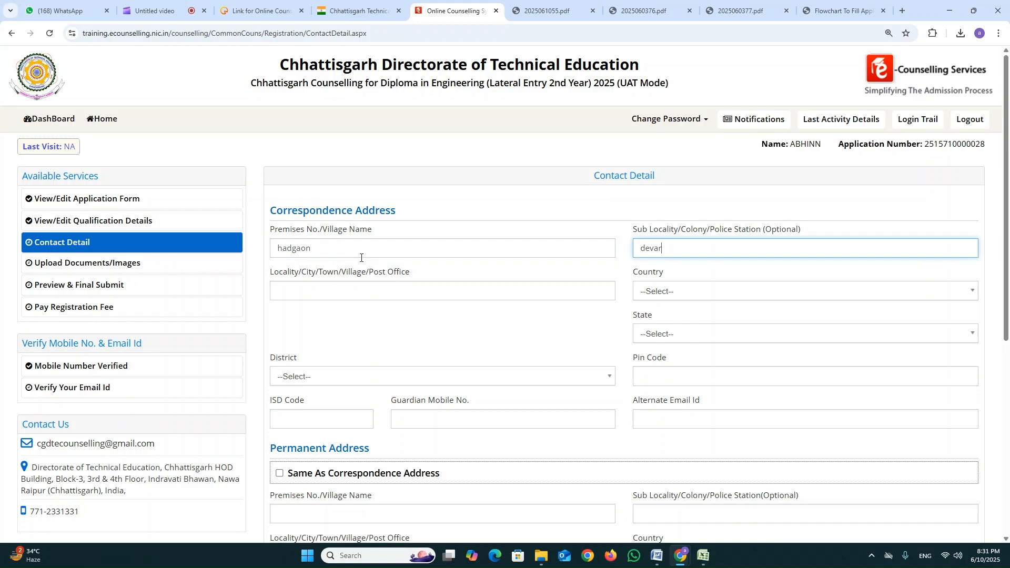
key("Tab")
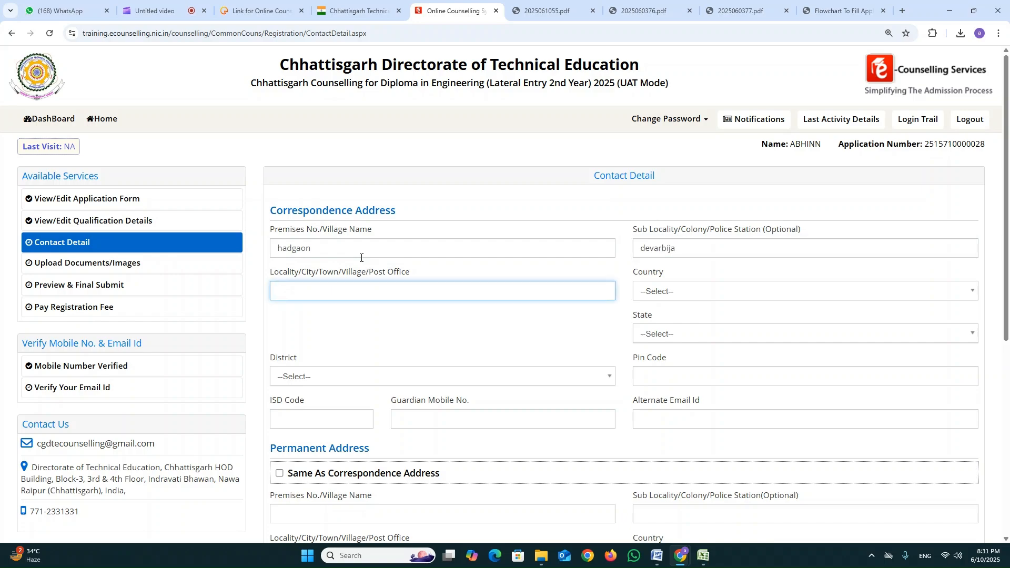
type("devarbija")
key("Tab")
Set the correspondence address's country to India, state to Chhattisgarh and district to KORBA.
left_click(673, 292)
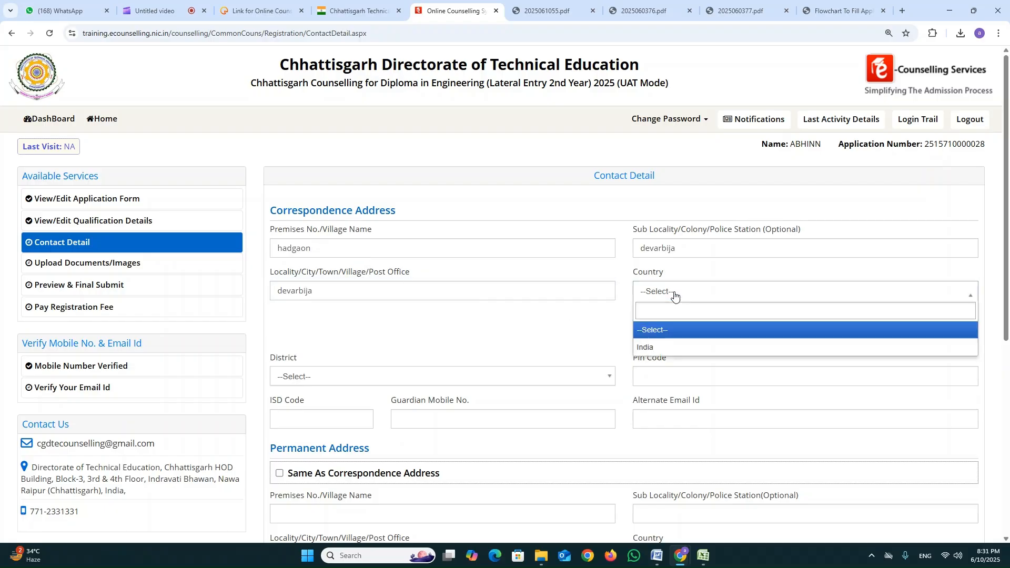
left_click(674, 345)
left_click(671, 335)
scroll(676, 410, "down", 2)
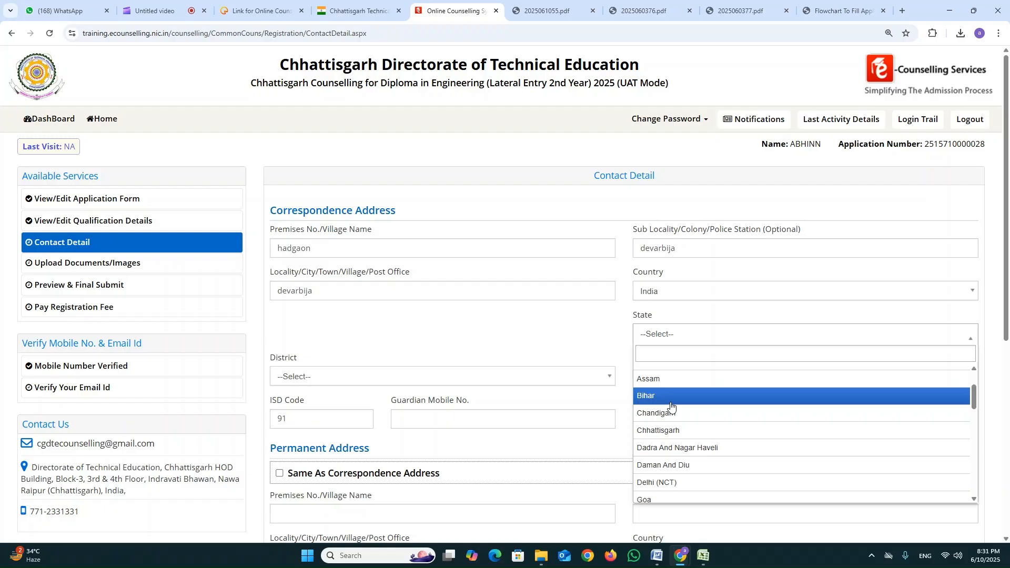
scroll(685, 375, "up", 1)
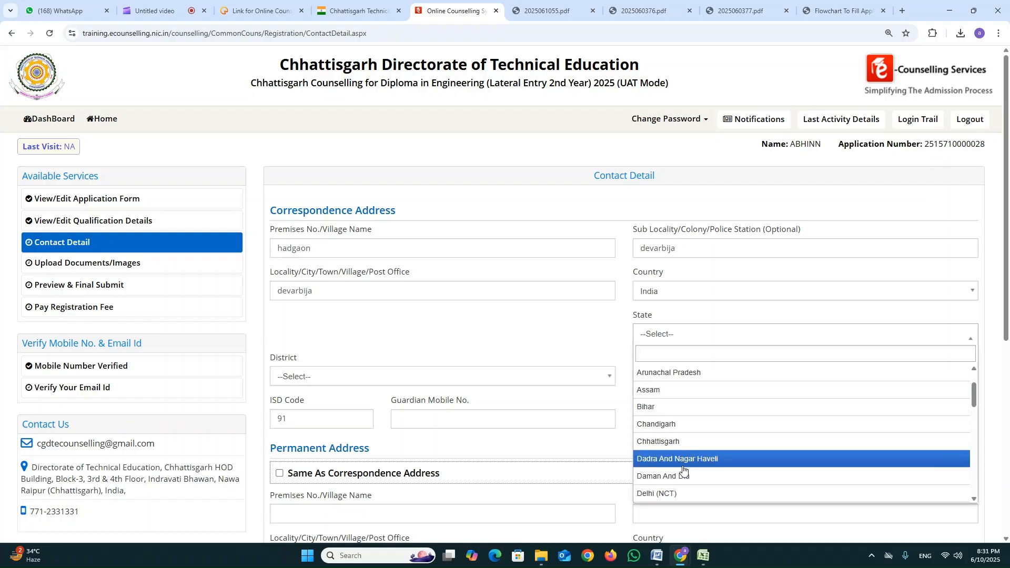
left_click(686, 442)
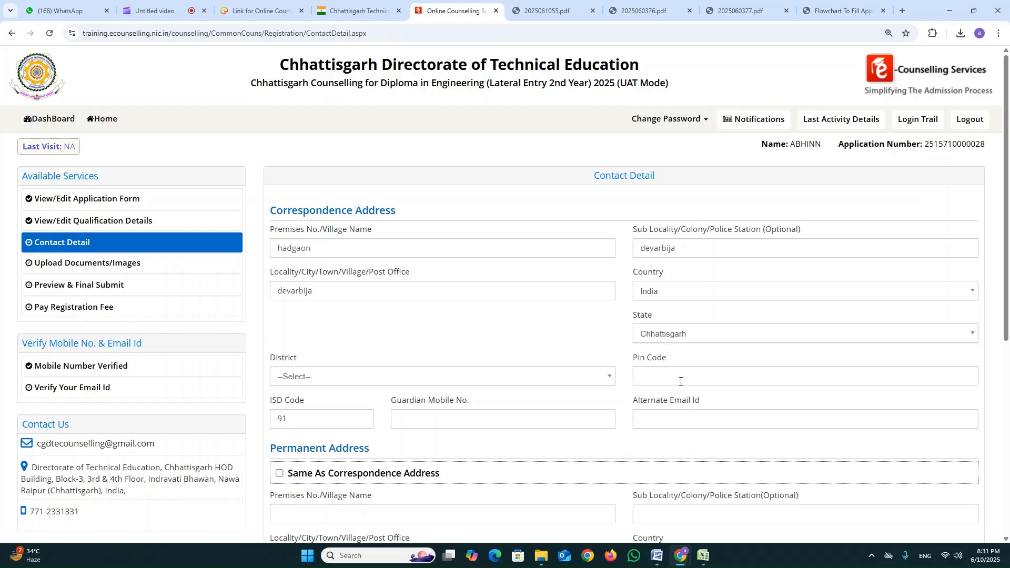
left_click(339, 377)
scroll(374, 474, "down", 3)
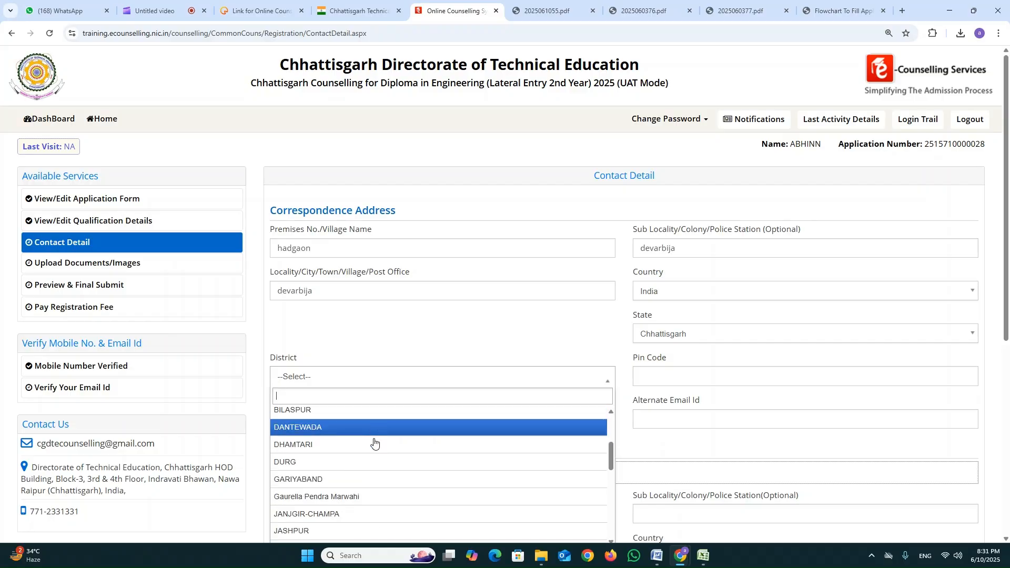
scroll(382, 484, "down", 3)
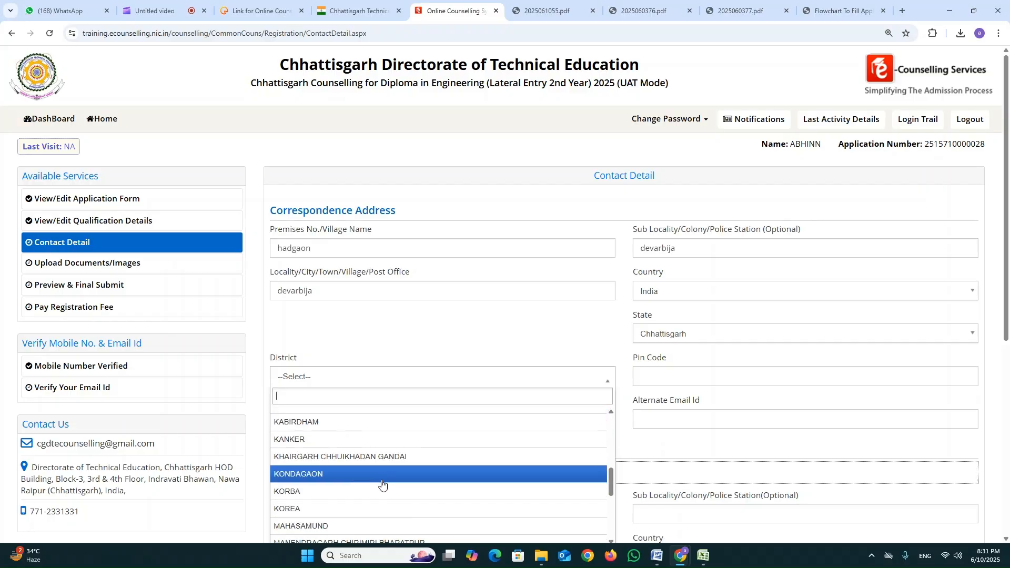
left_click(383, 485)
Enter the correspondence address's postal code and the guardian's mobile number, leaving the alternate email blank.
left_click(654, 377)
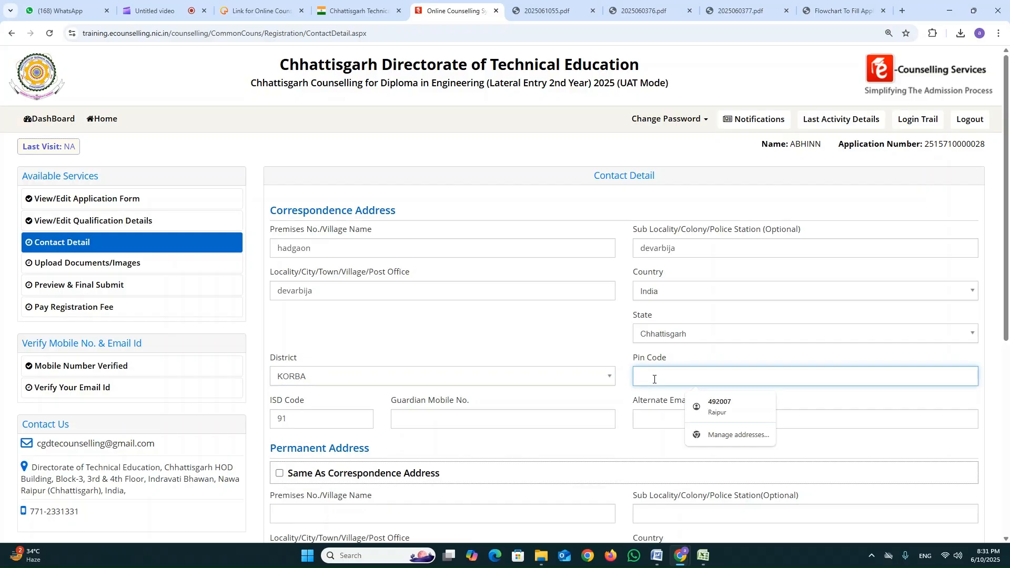
type("532537")
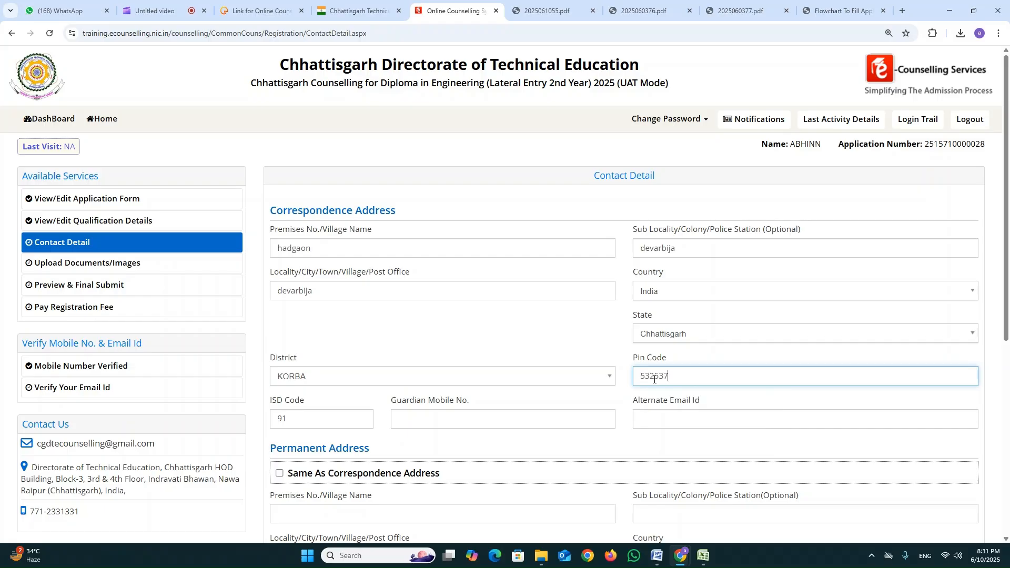
key("Tab")
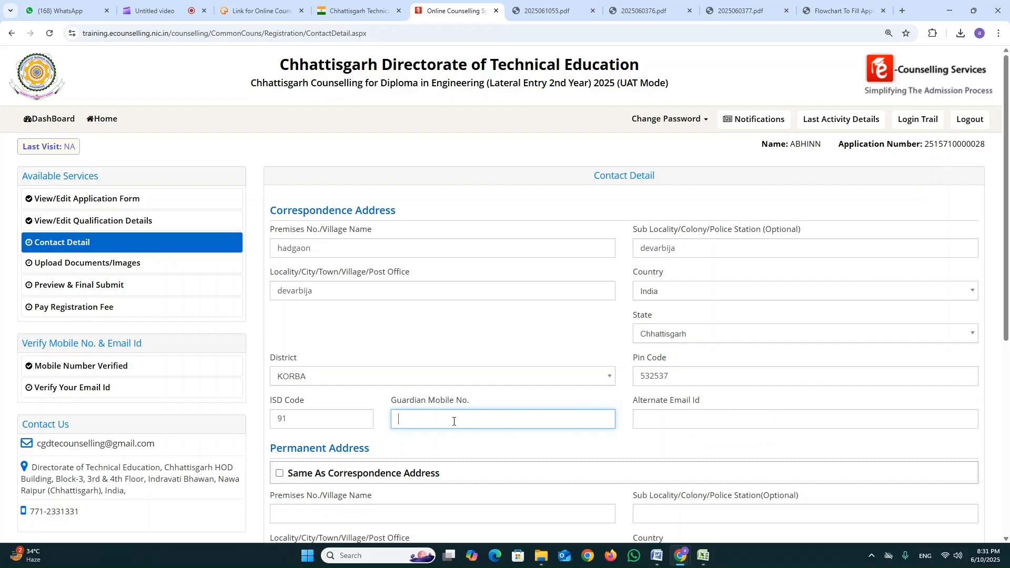
key("Tab")
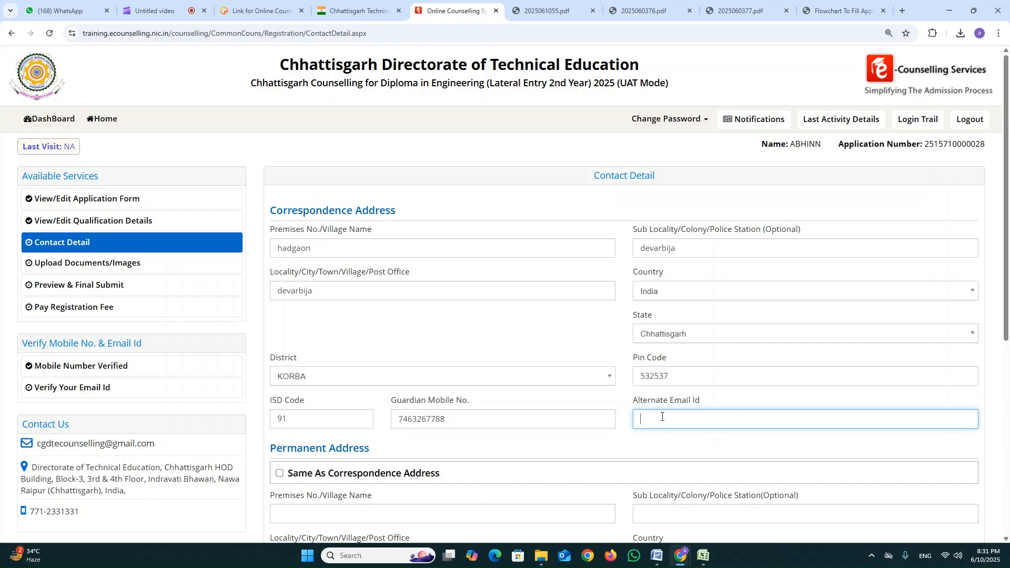
left_click(598, 457)
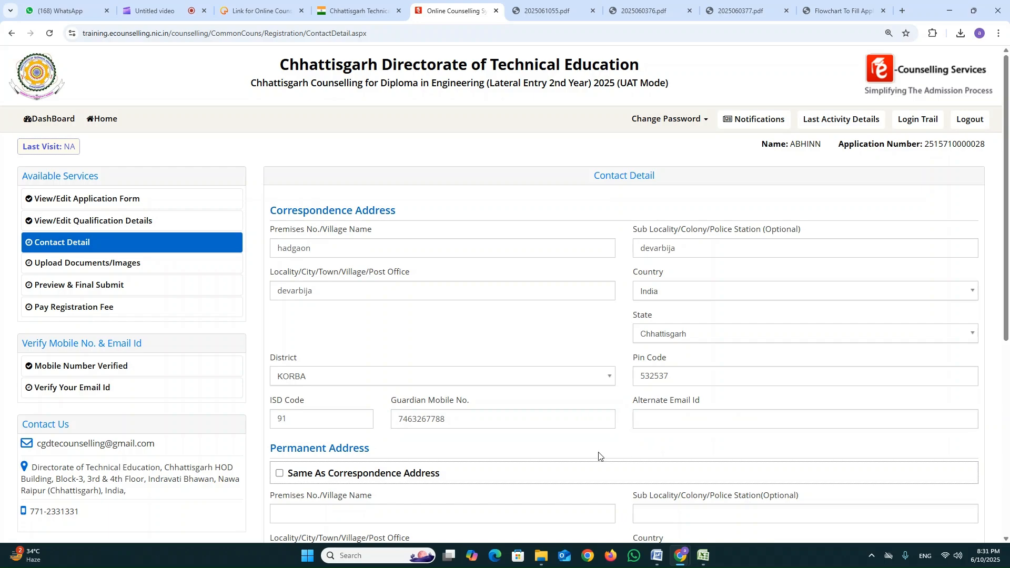
Mark the permanent address as same as the correspondence address, then save the contact details and continue to the document upload.
scroll(598, 457, "down", 5)
scroll(413, 342, "up", 3)
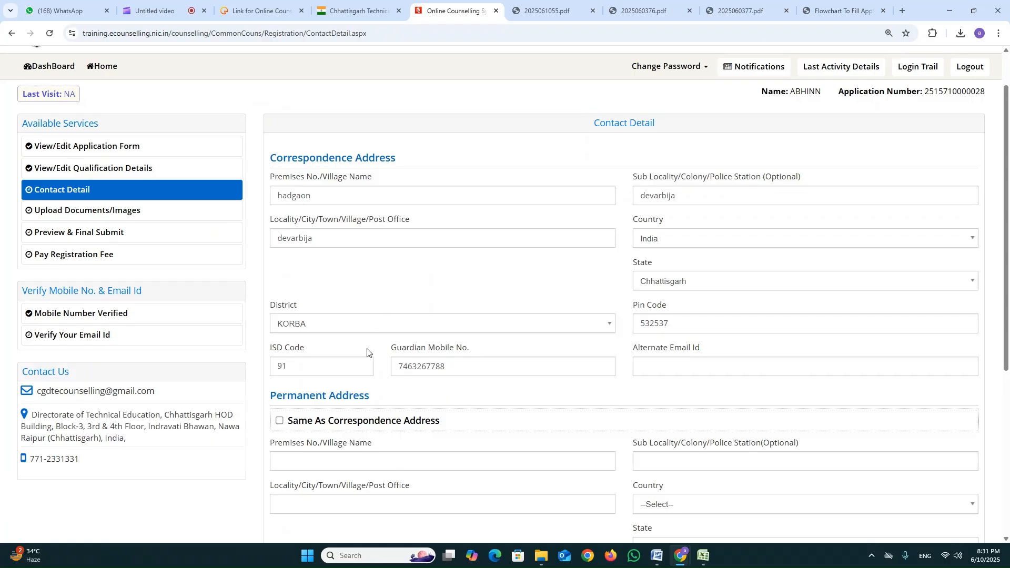
left_click_drag(283, 345, 402, 343)
left_click(402, 343)
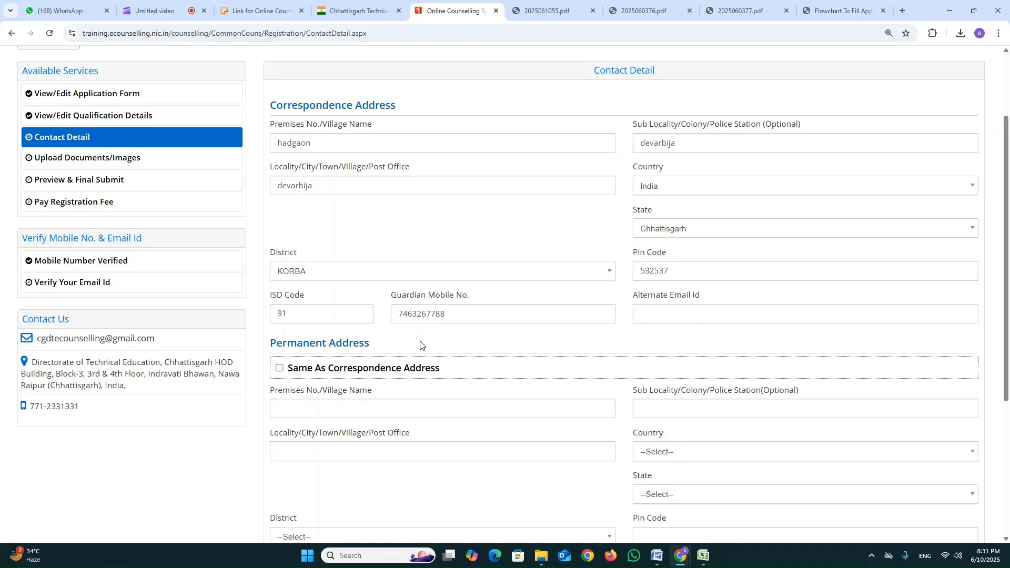
scroll(420, 345, "up", 2)
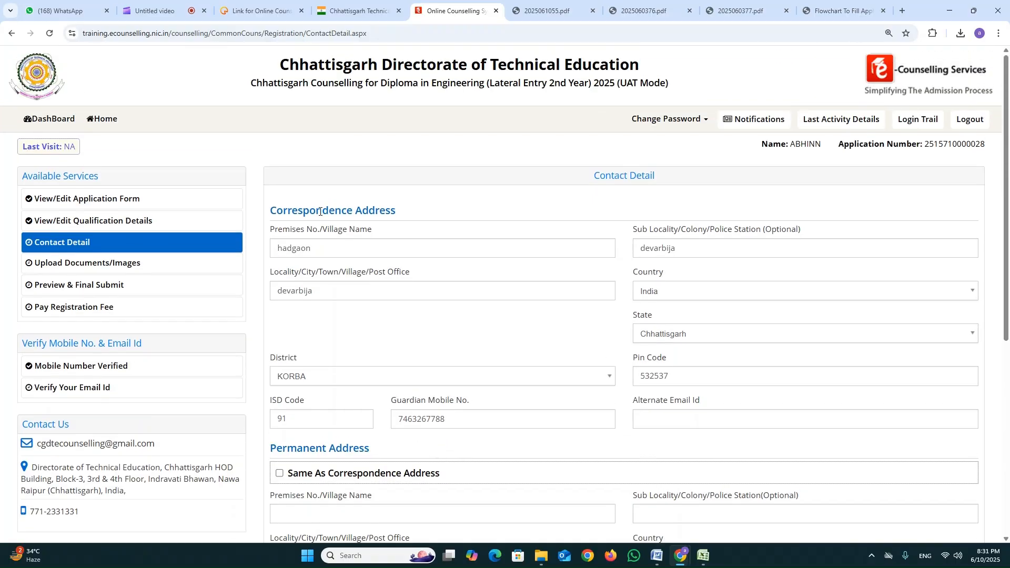
scroll(323, 228, "down", 2)
scroll(365, 276, "down", 1)
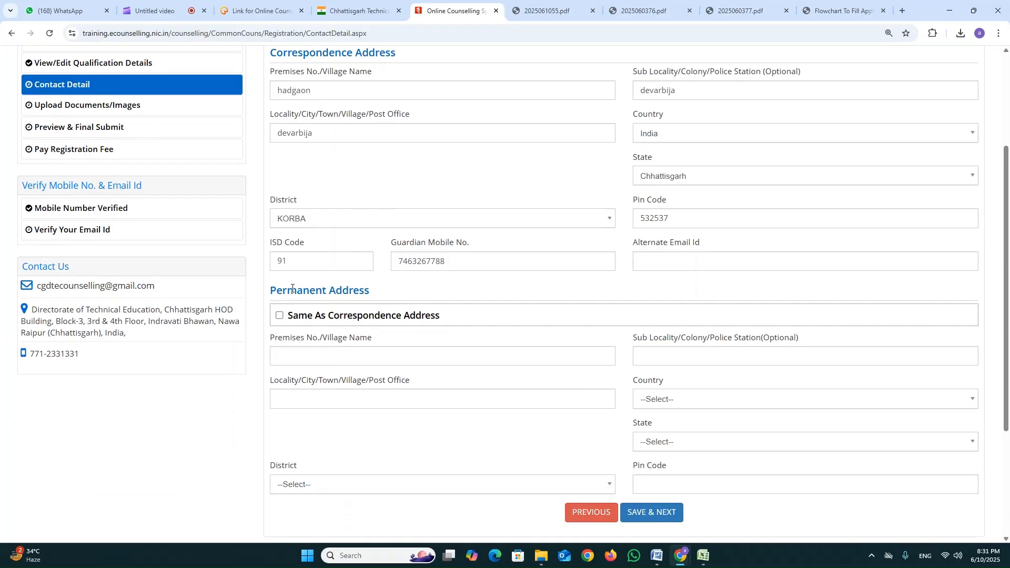
left_click_drag(292, 288, 406, 291)
left_click(406, 291)
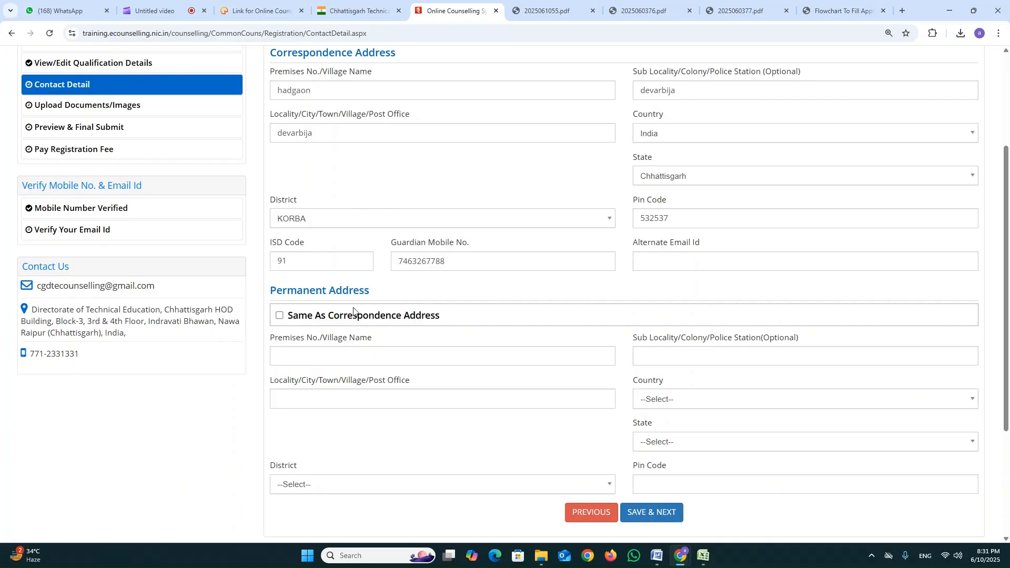
left_click(279, 316)
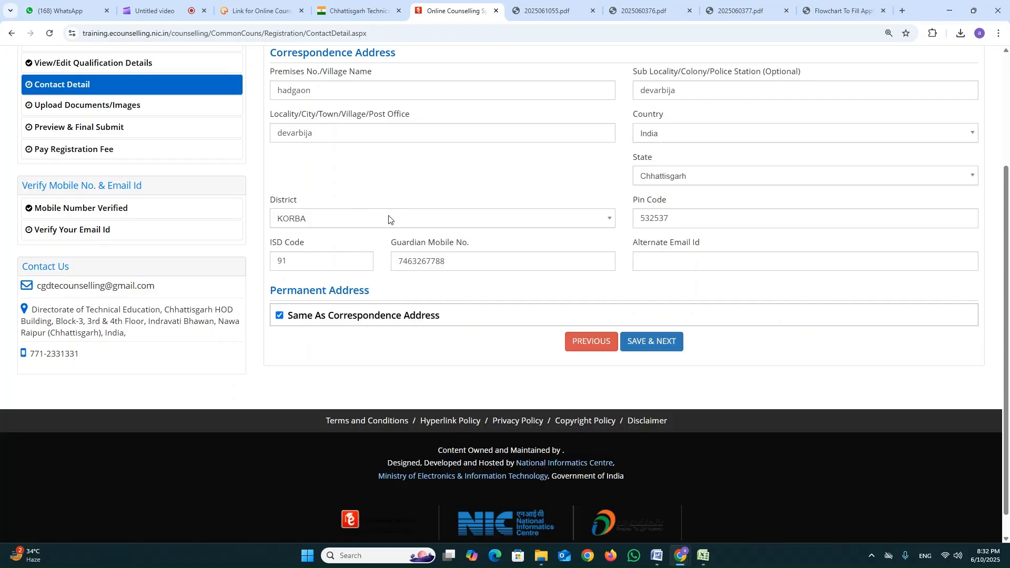
left_click(649, 344)
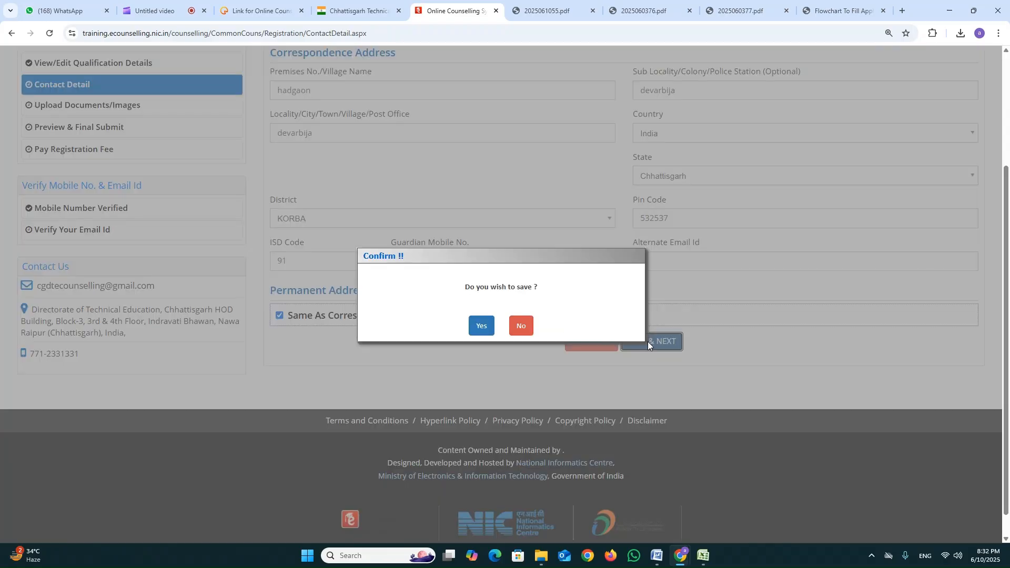
left_click(482, 326)
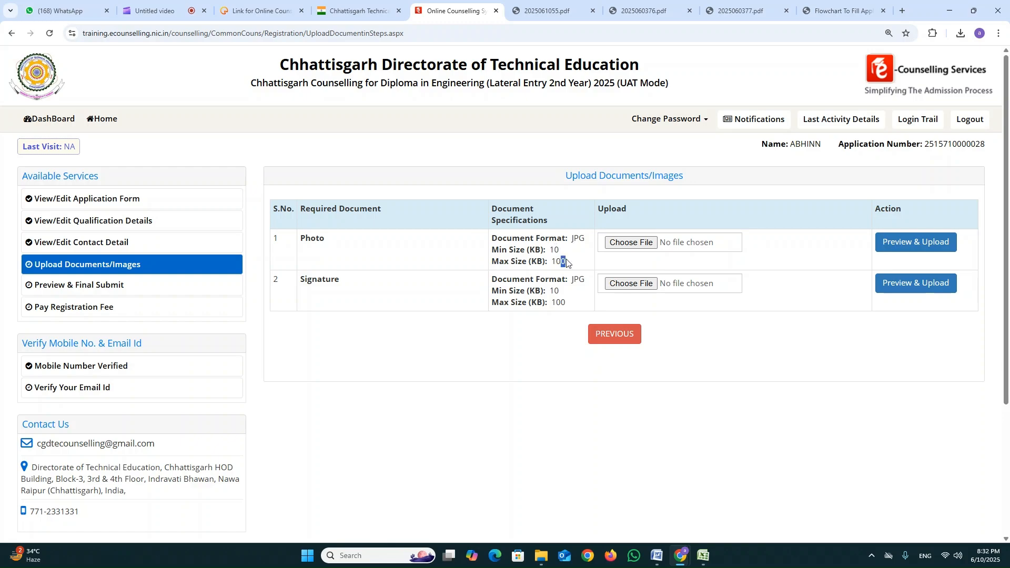
Try to upload pic.jpeg from the Downloads folder as the candidate's photo.
left_click(633, 243)
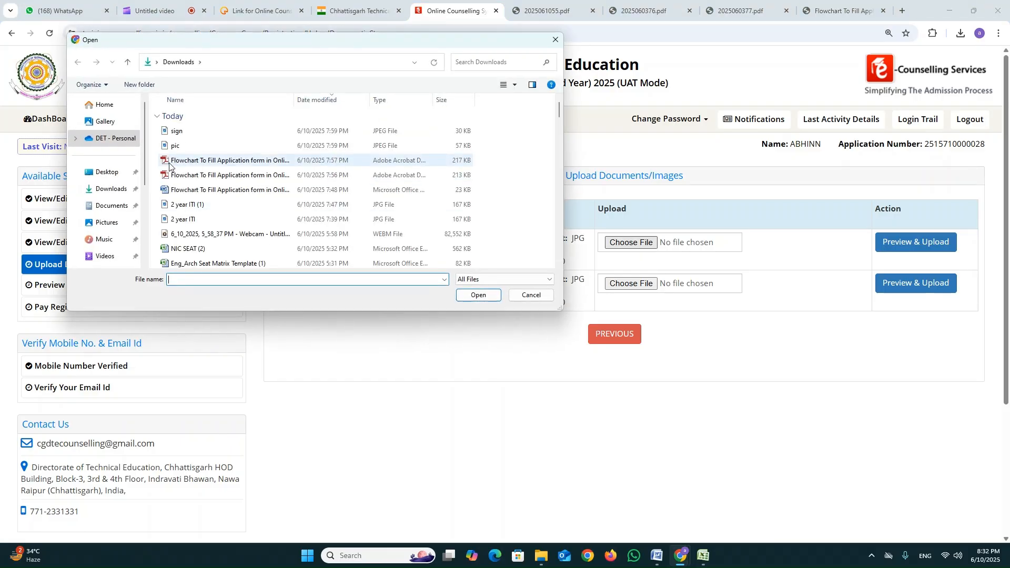
left_click(195, 148)
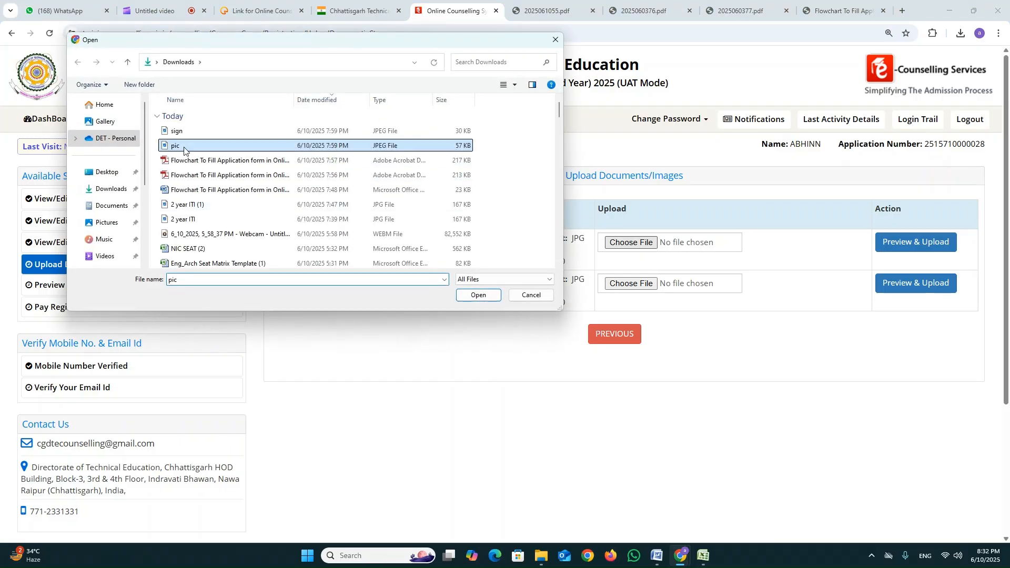
left_click(475, 296)
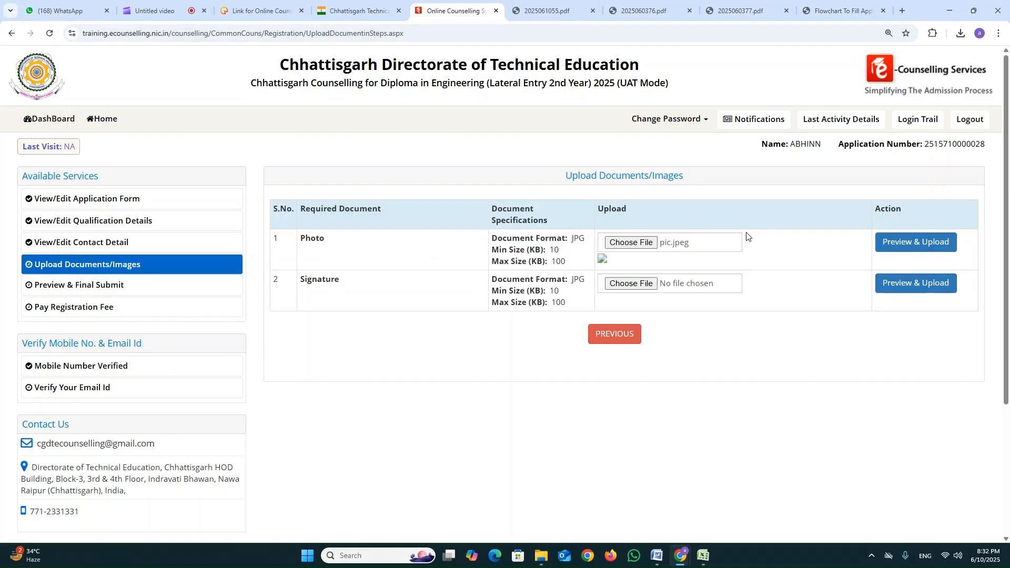
left_click(895, 243)
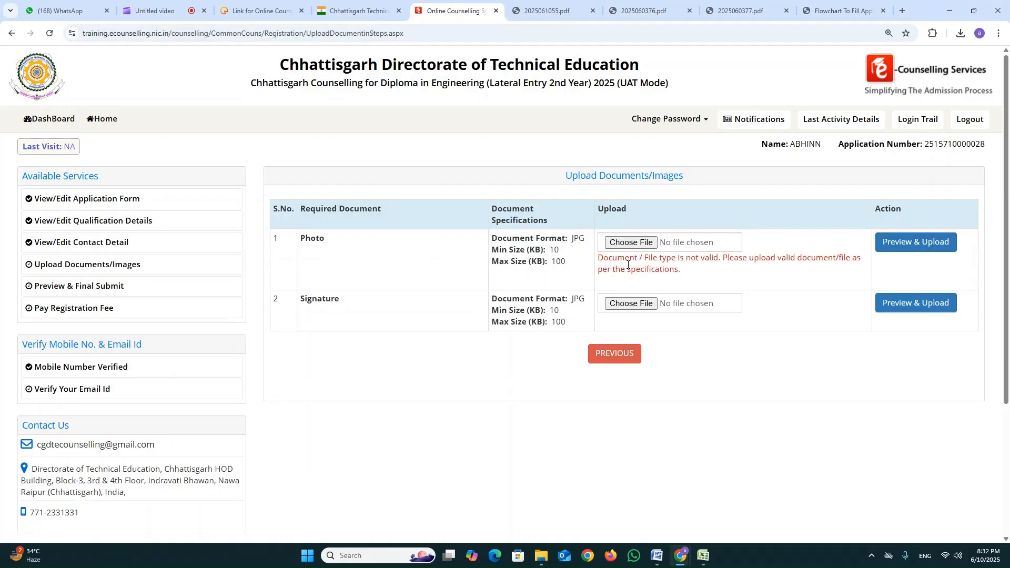
left_click_drag(603, 260, 723, 260)
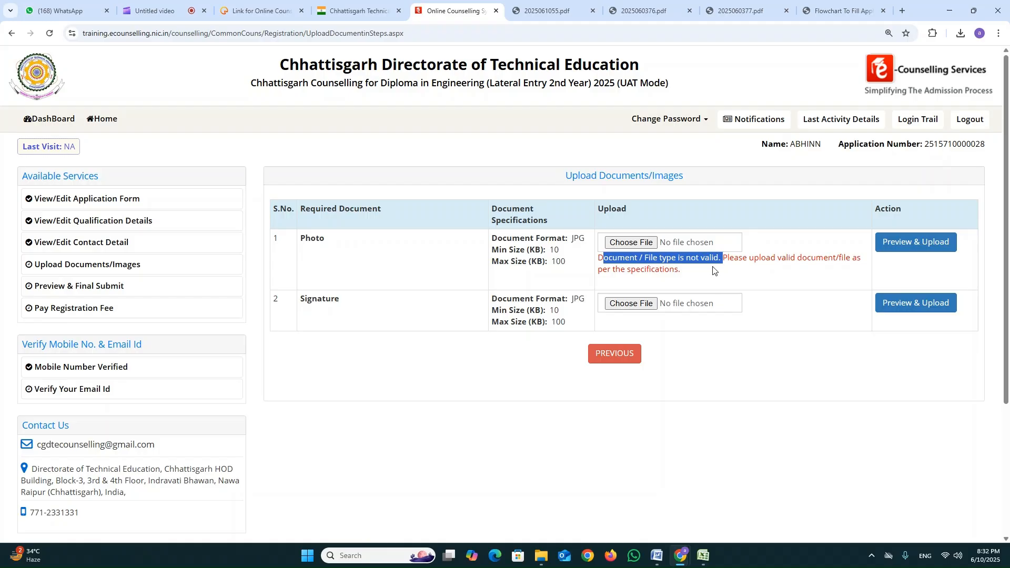
left_click(736, 270)
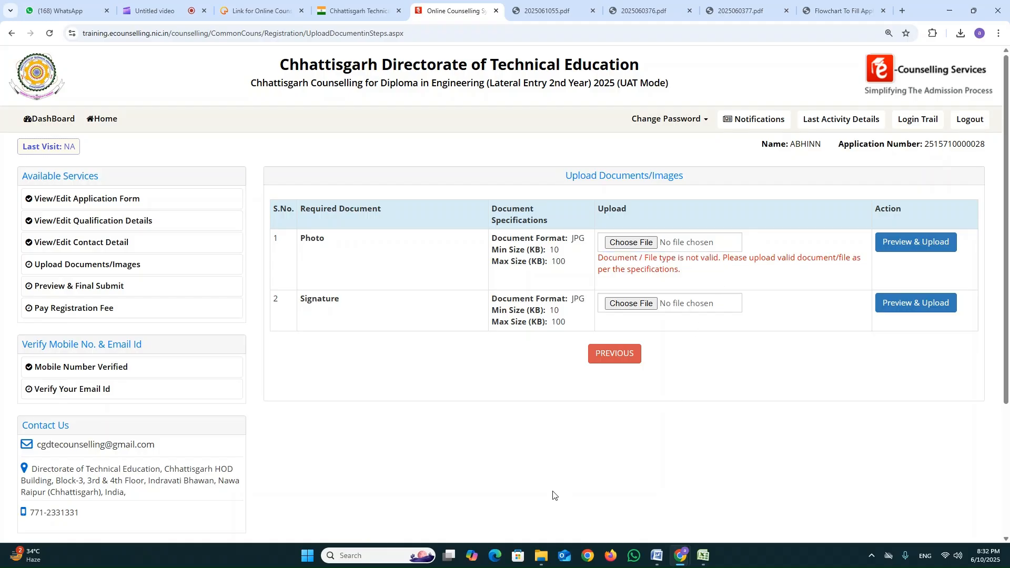
Switch to File Explorer and send the pic image from the Downloads folder to Paint.
left_click(541, 556)
left_click(115, 112)
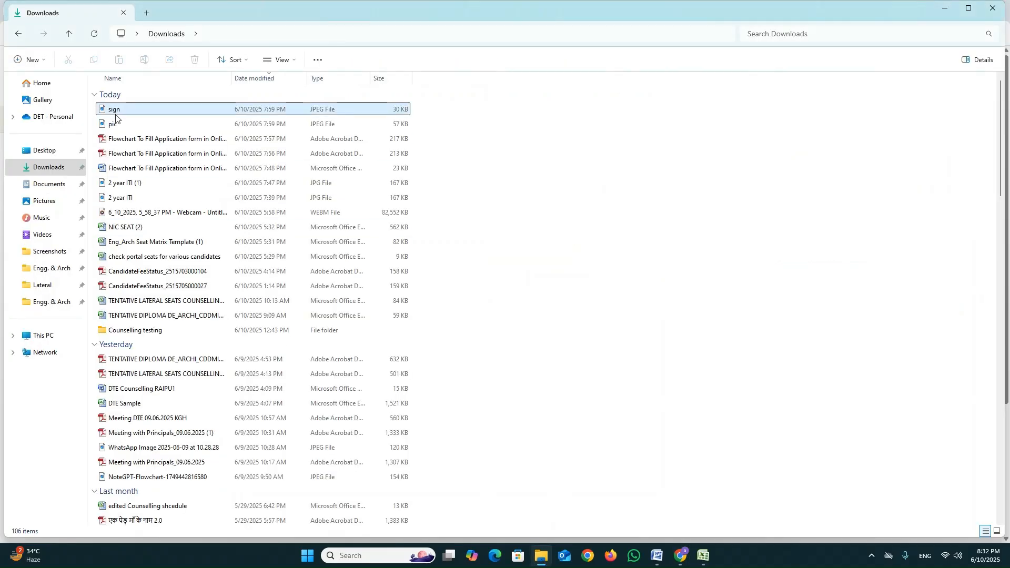
double_click(118, 125)
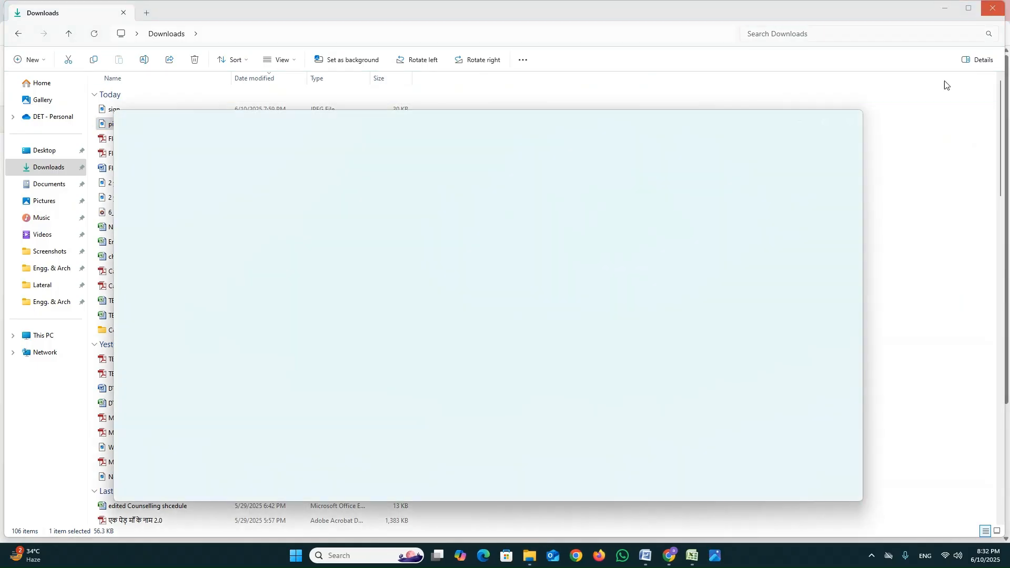
left_click(848, 121)
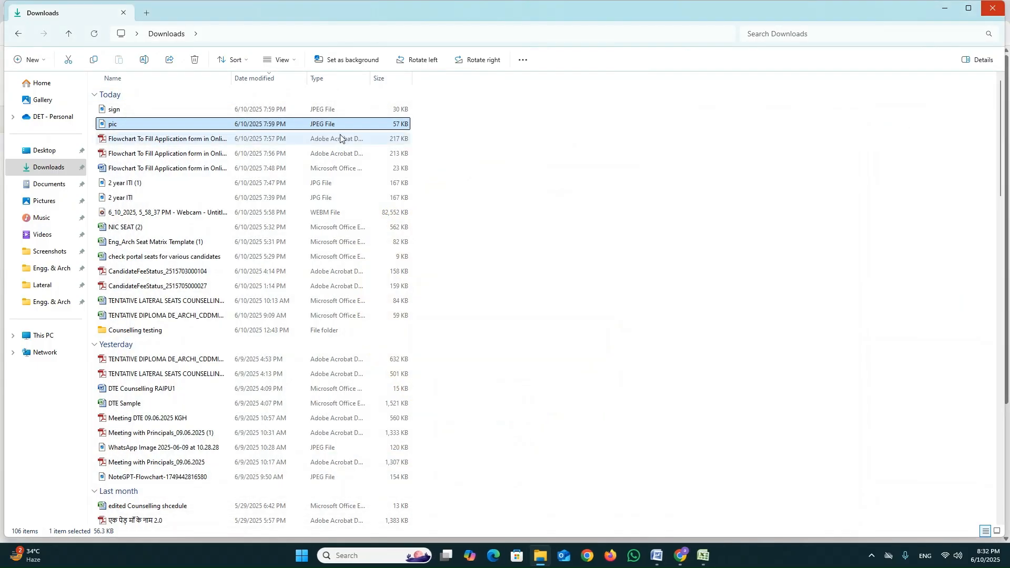
right_click(172, 125)
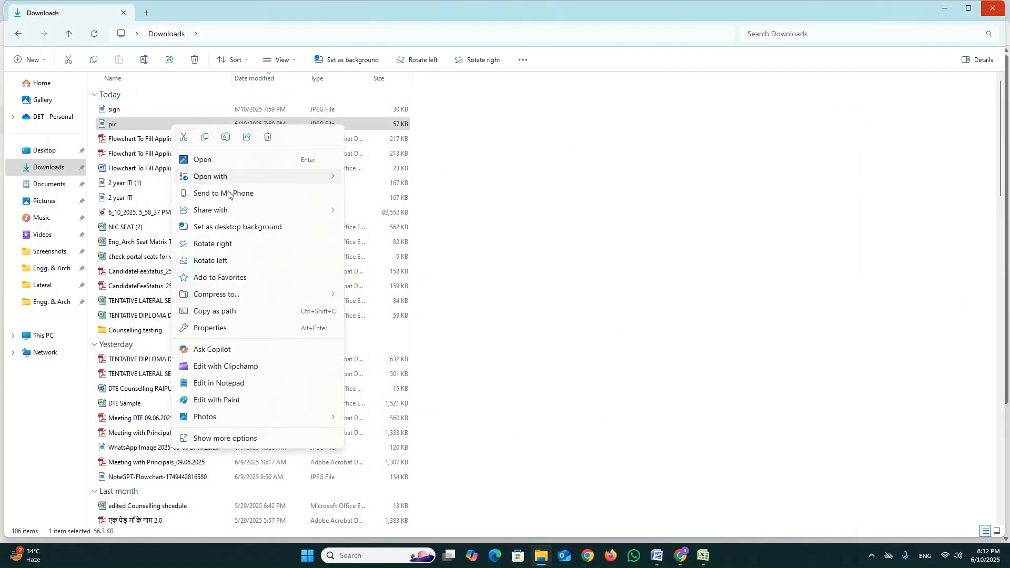
mouse_move(241, 214)
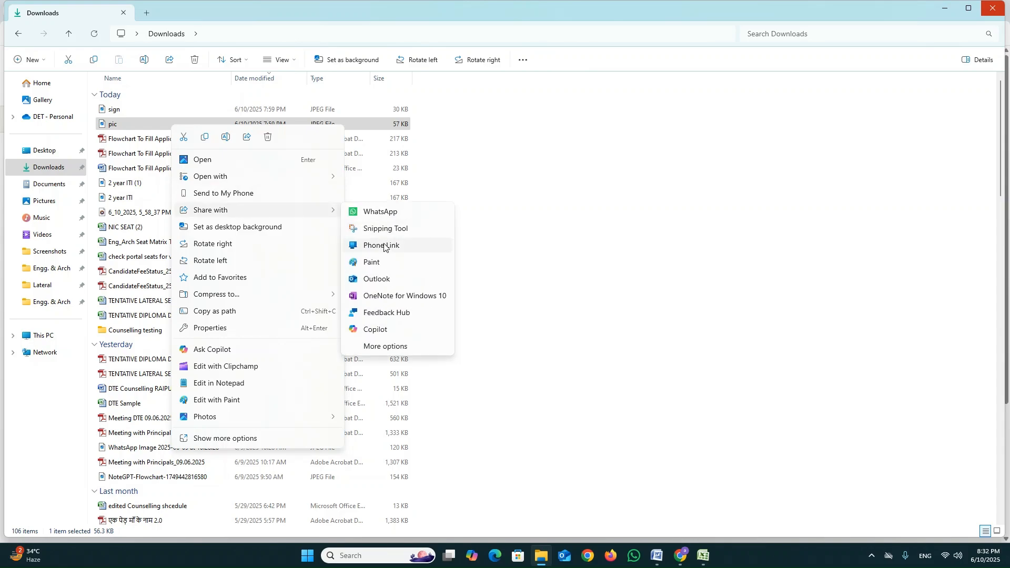
left_click(384, 264)
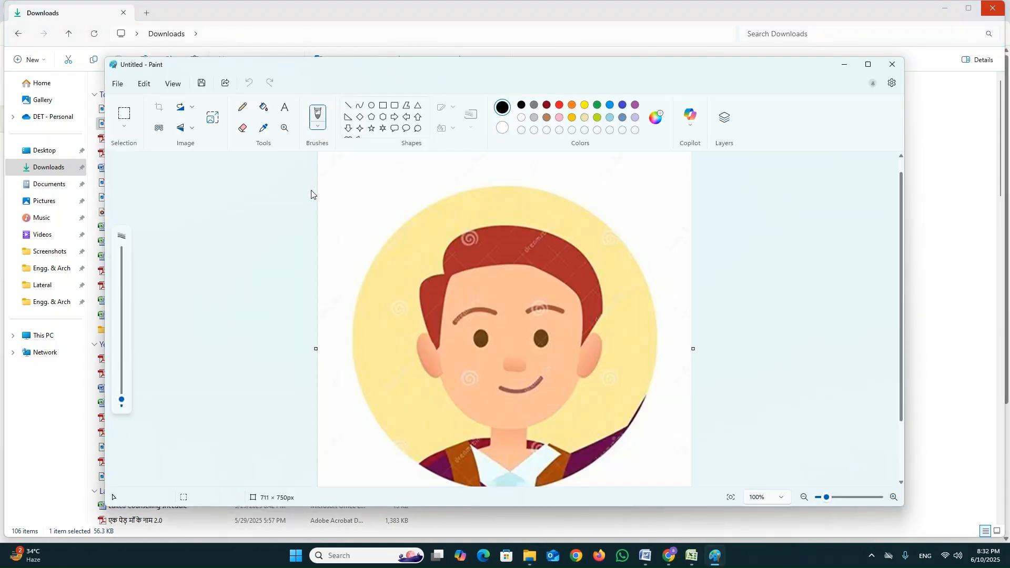
Save the photo as a JPEG picture named pic1 in the Downloads folder and close Paint.
left_click(117, 85)
mouse_move(165, 192)
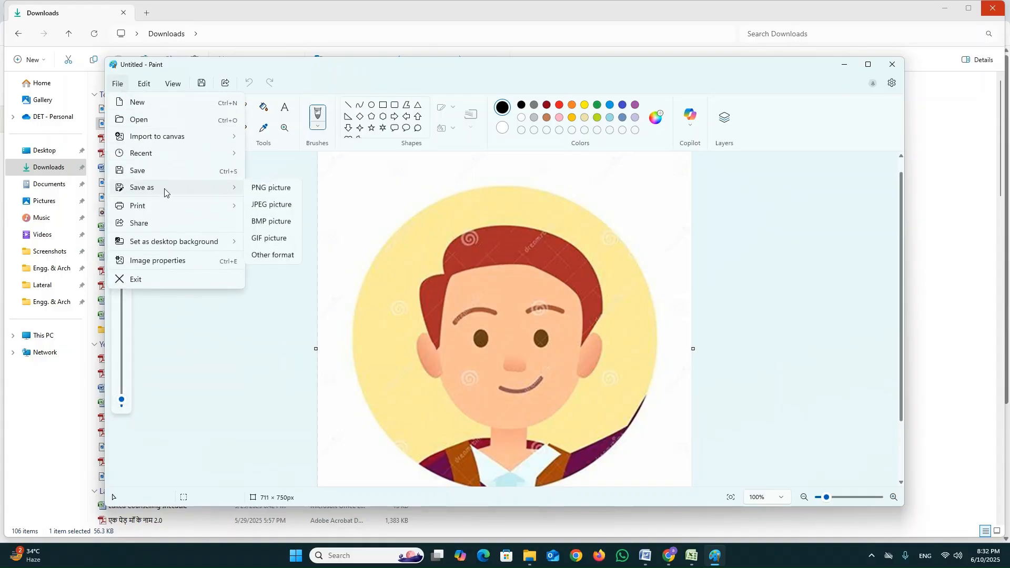
left_click(270, 206)
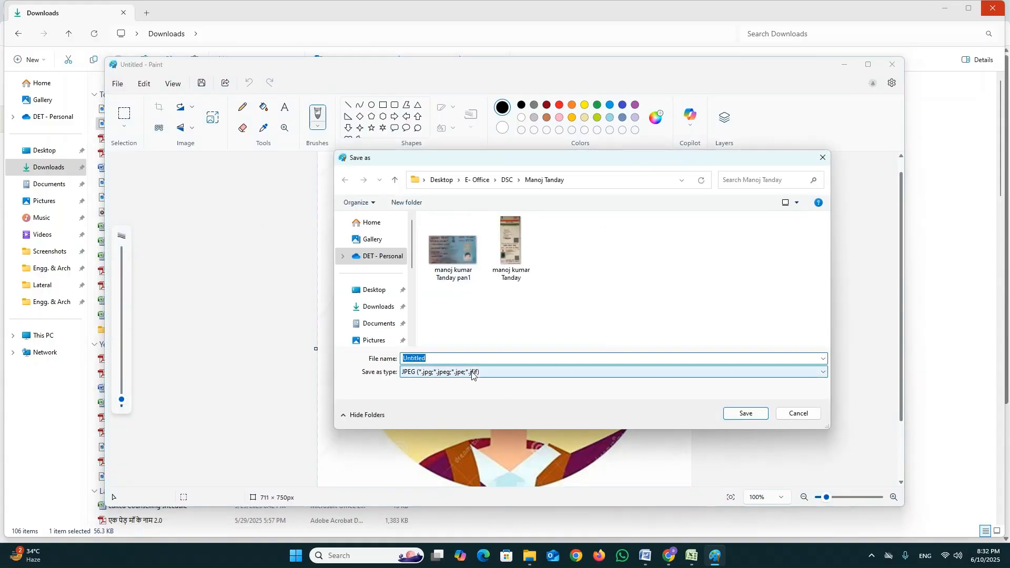
type("p")
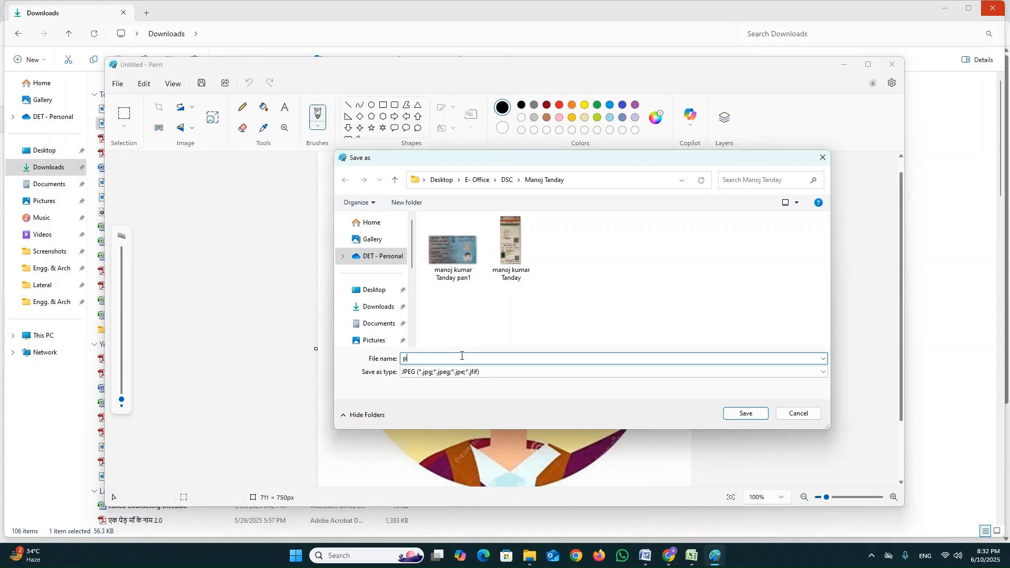
type("ic1")
left_click(378, 306)
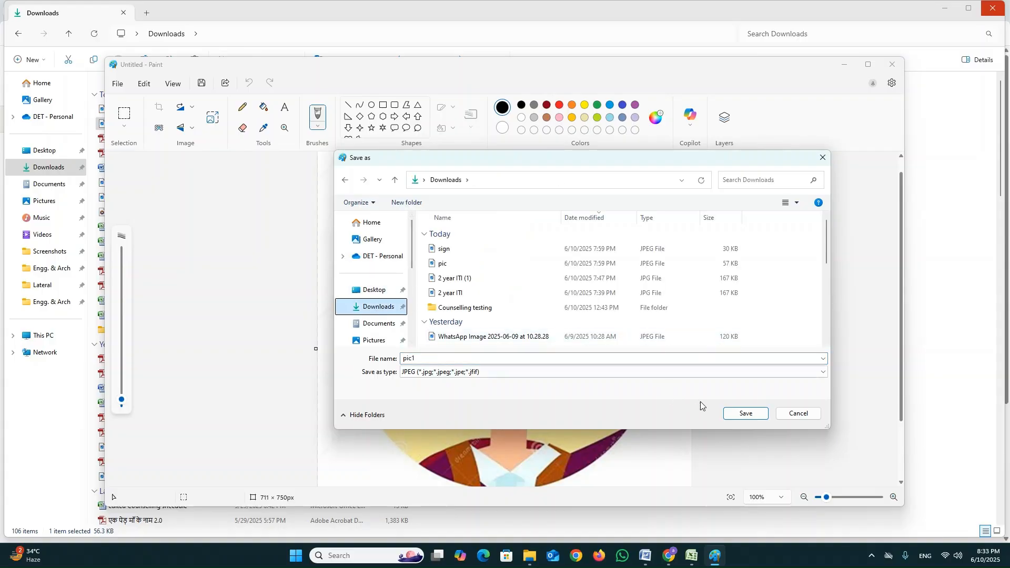
left_click(748, 415)
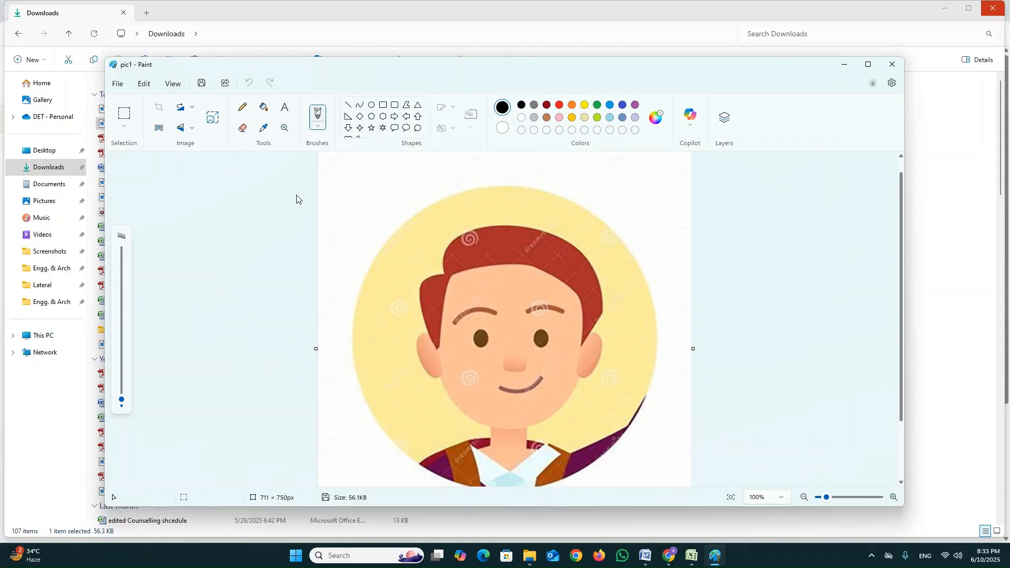
left_click(893, 64)
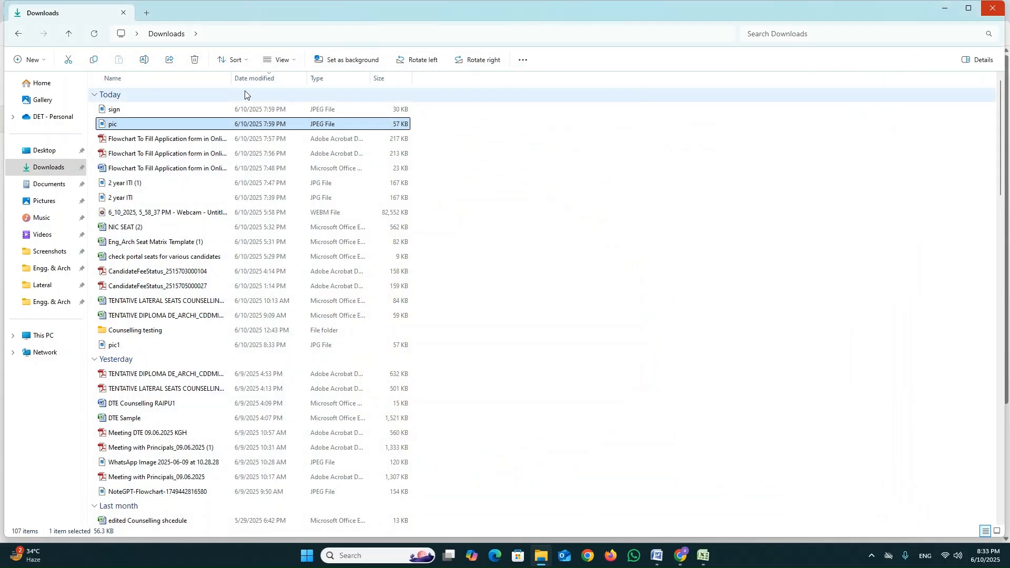
Refresh the Downloads folder and send the sign image to Paint.
left_click(51, 169)
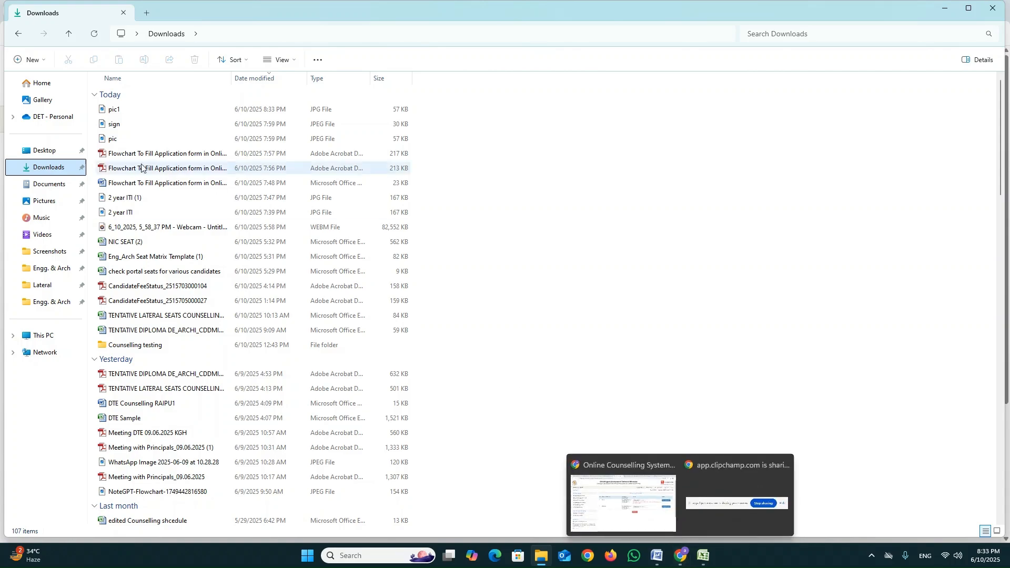
left_click(117, 127)
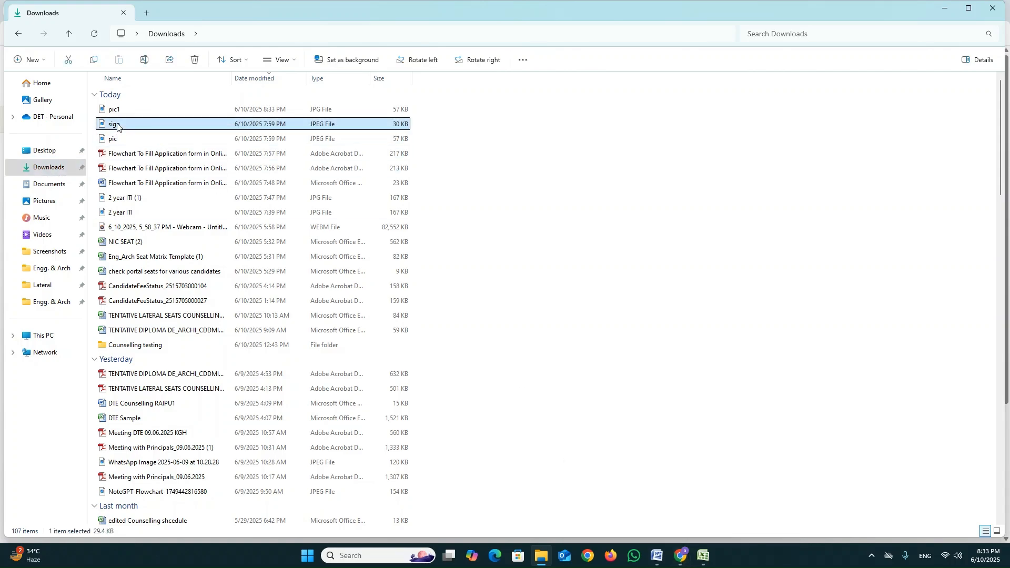
right_click(117, 128)
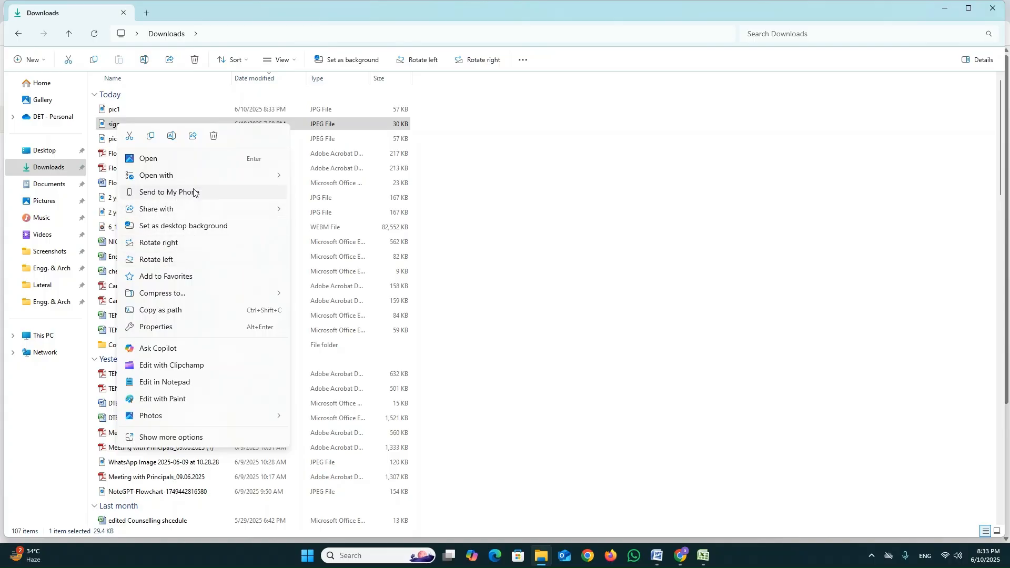
mouse_move(244, 209)
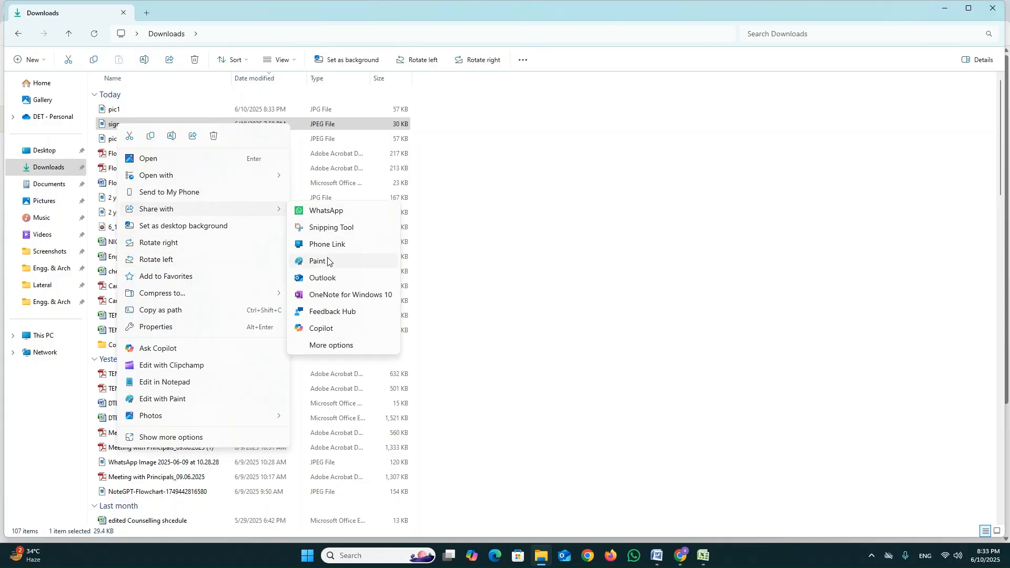
left_click(328, 262)
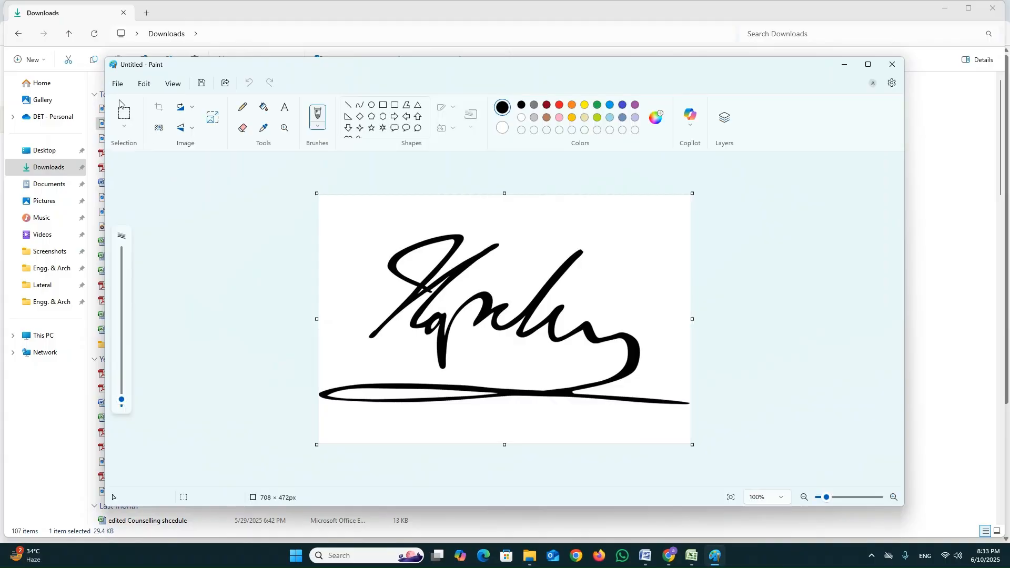
Save the signature as a JPEG picture named sign1 in Downloads, close Paint and return to the counselling upload page in Chrome.
left_click(117, 84)
mouse_move(162, 189)
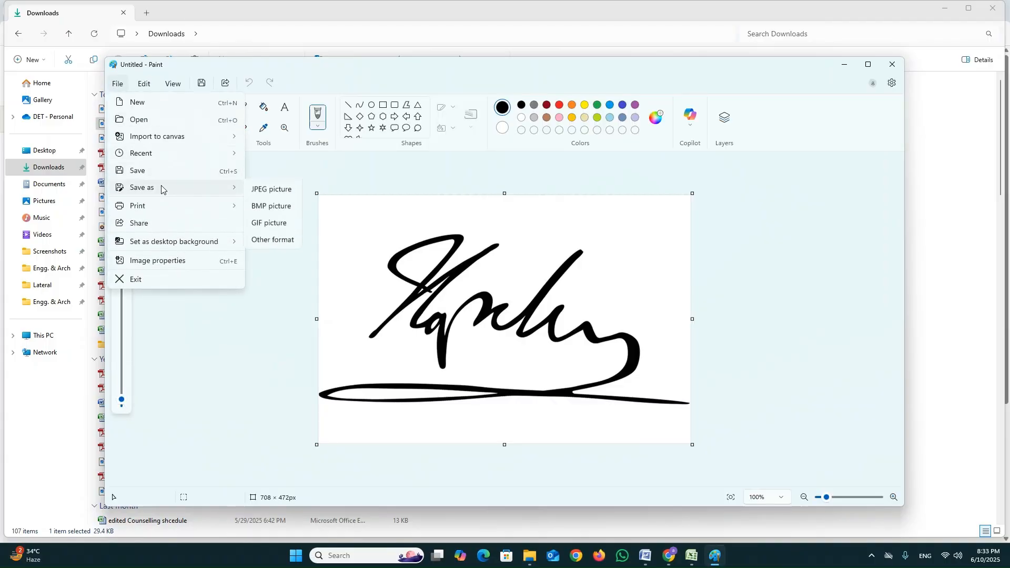
left_click(285, 207)
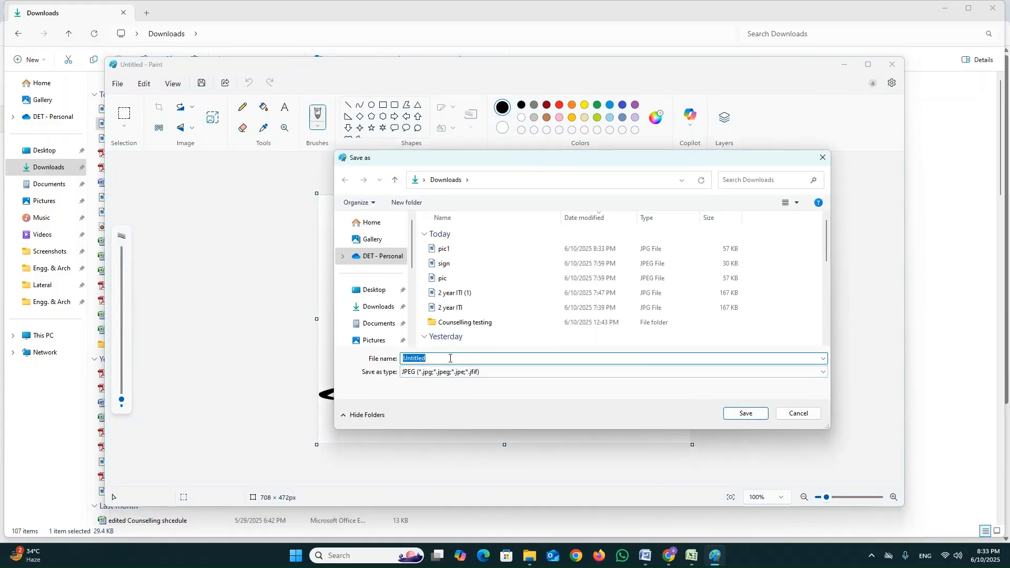
type("sign1")
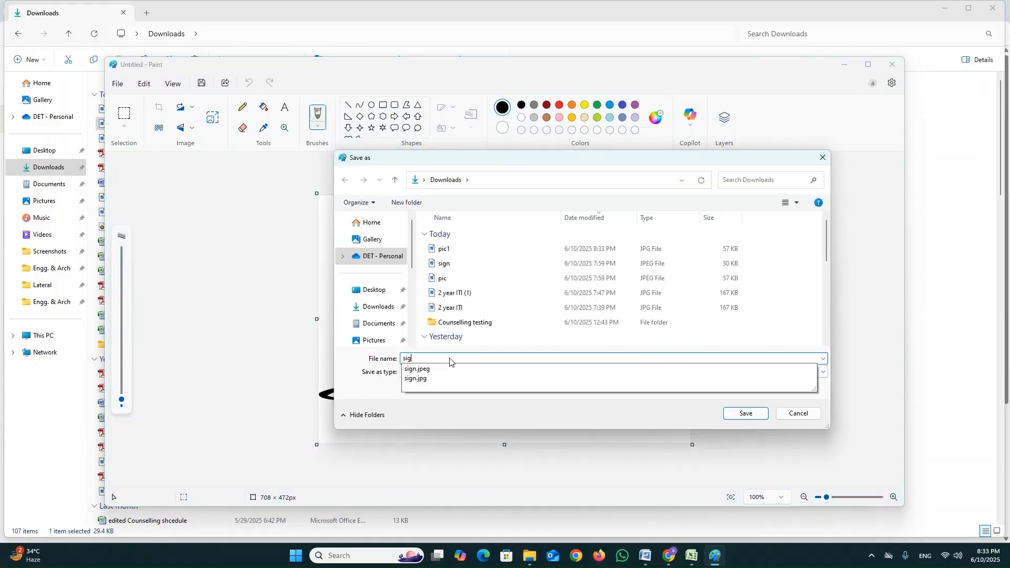
left_click(742, 411)
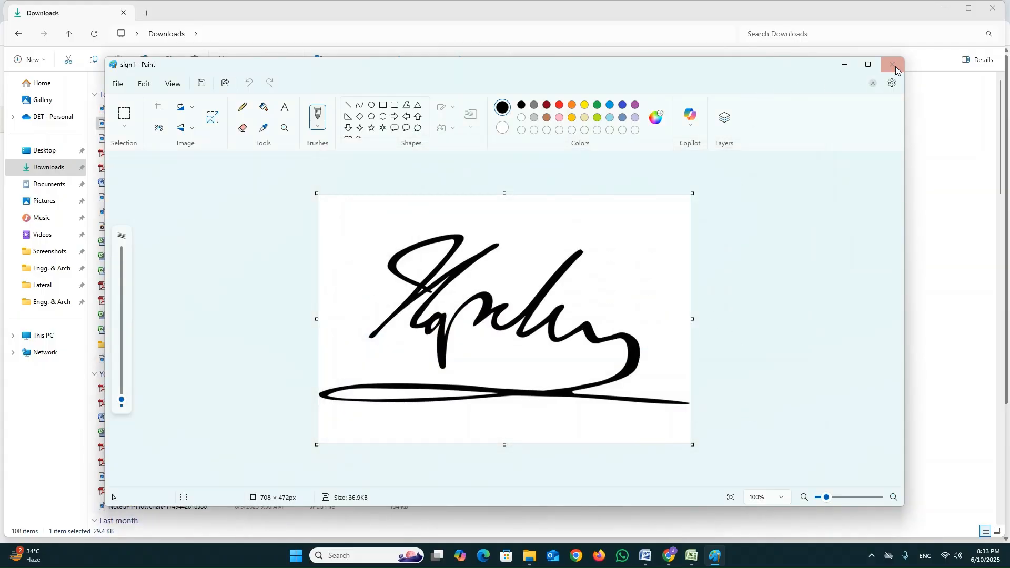
left_click(896, 70)
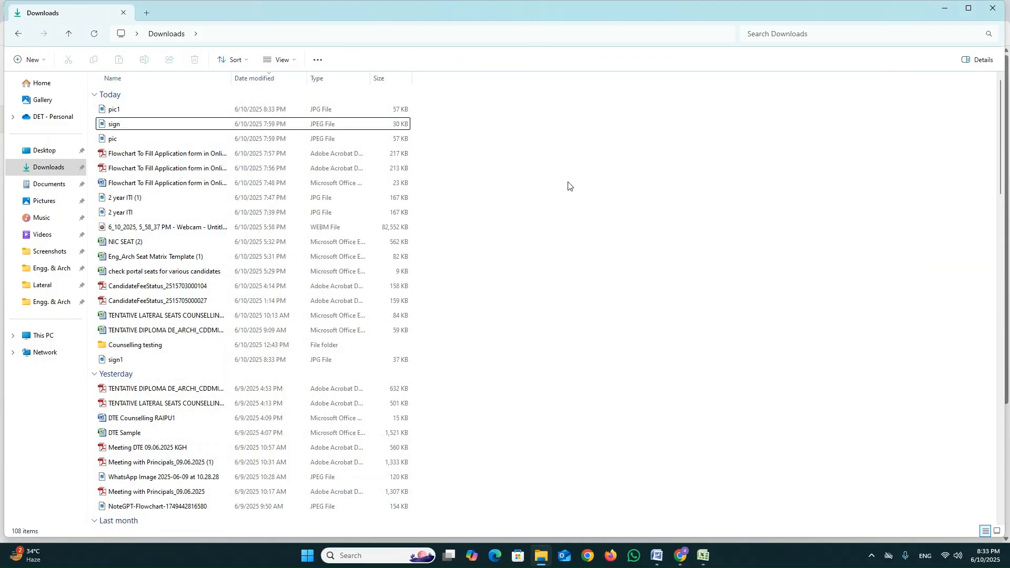
left_click(680, 556)
left_click(653, 508)
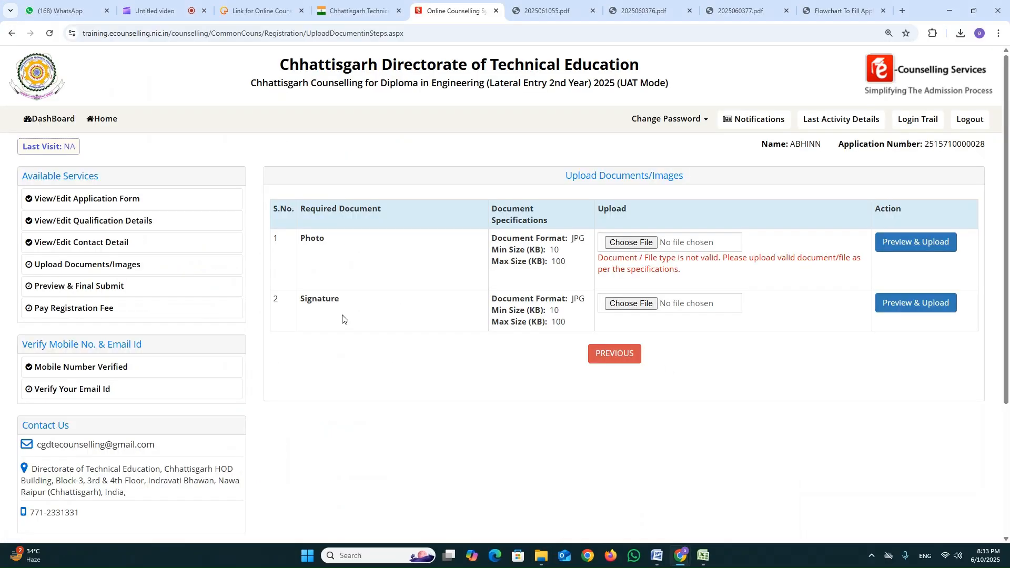
Upload pic1.jpg from the Downloads folder as the candidate's photo and save it from the document preview.
left_click(629, 243)
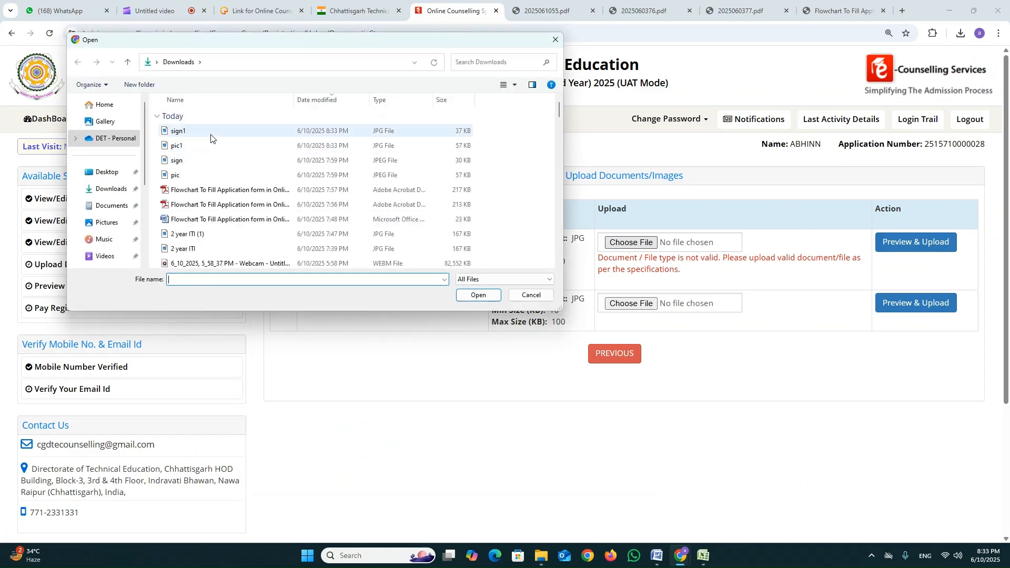
double_click(211, 147)
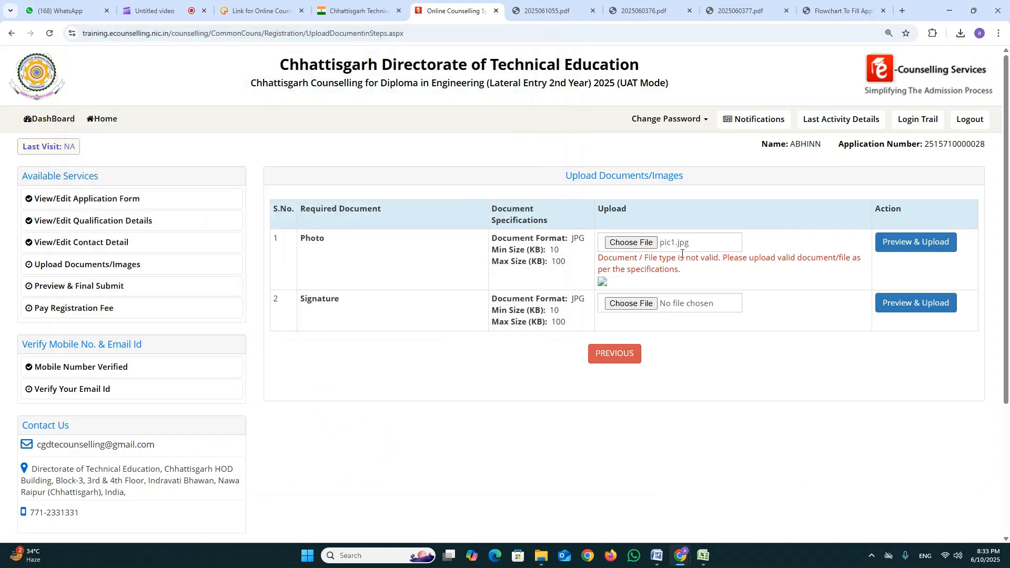
left_click(907, 243)
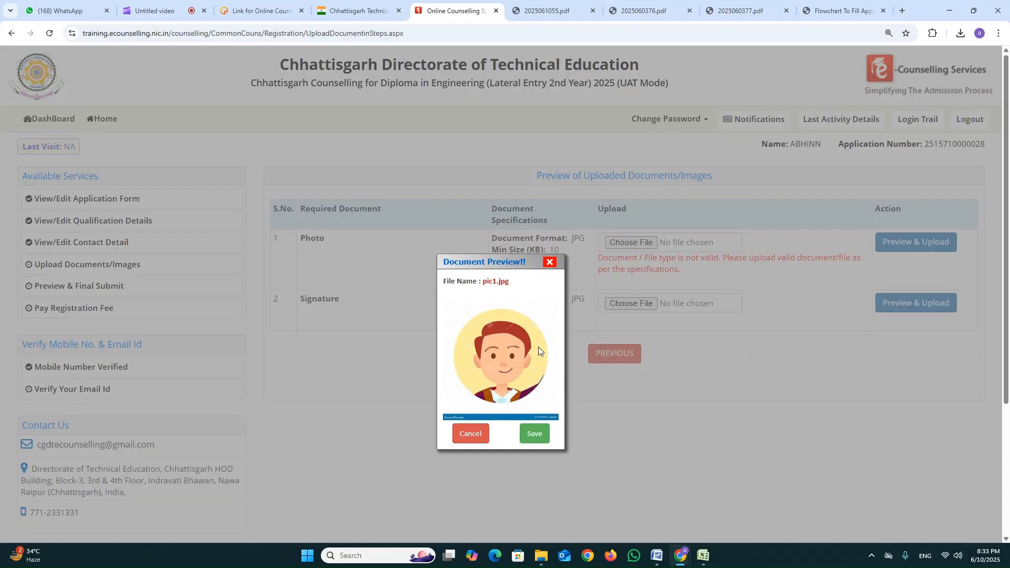
left_click(534, 435)
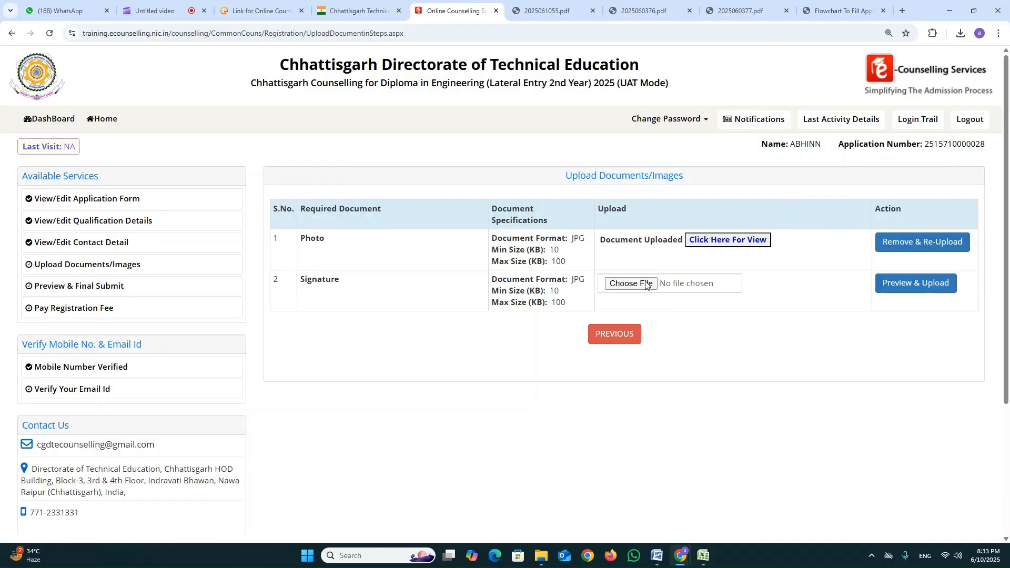
Upload sign1.jpg from Downloads as the signature, save it from the preview, and continue to the final submission preview.
left_click(669, 286)
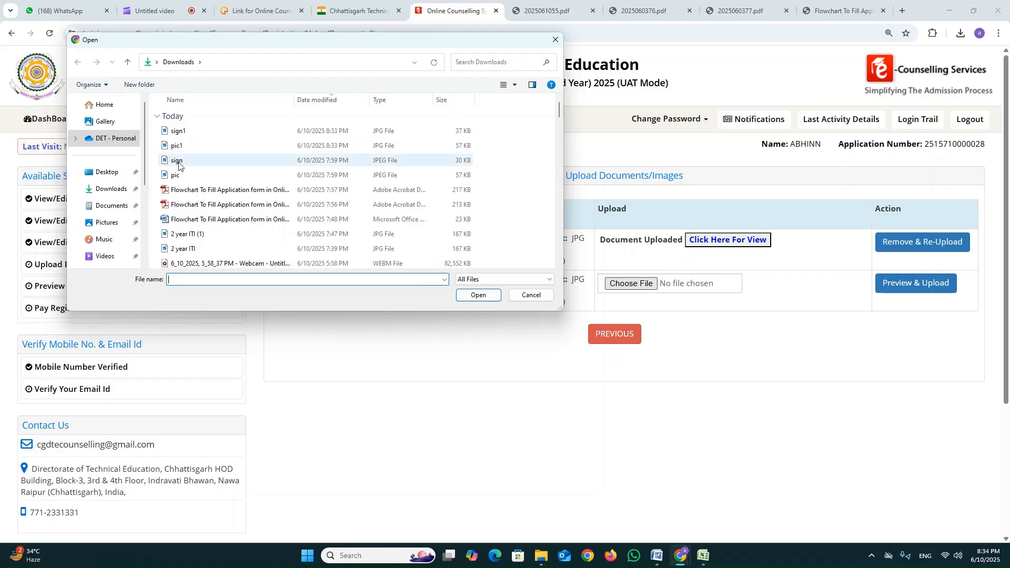
double_click(178, 130)
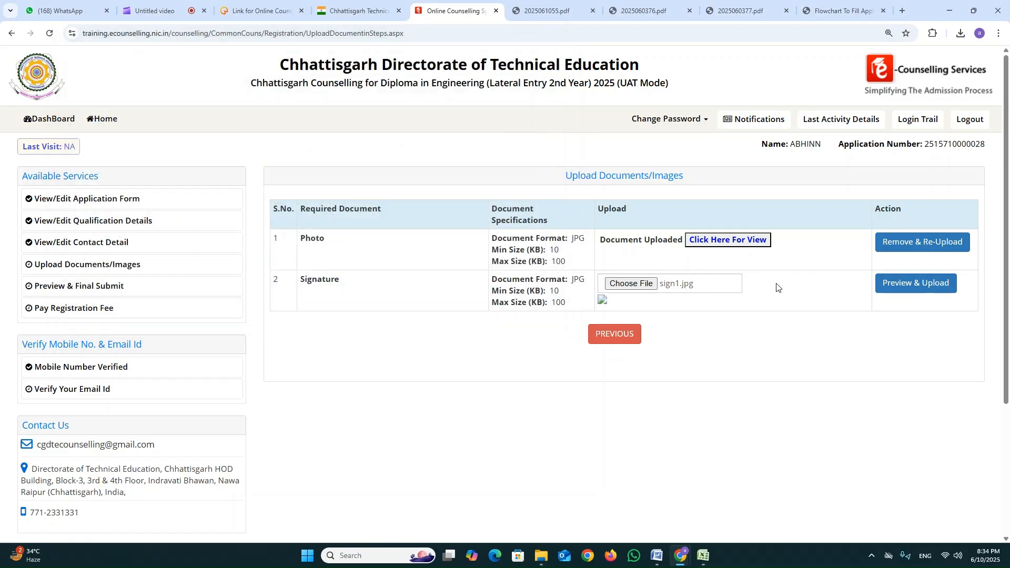
left_click(902, 284)
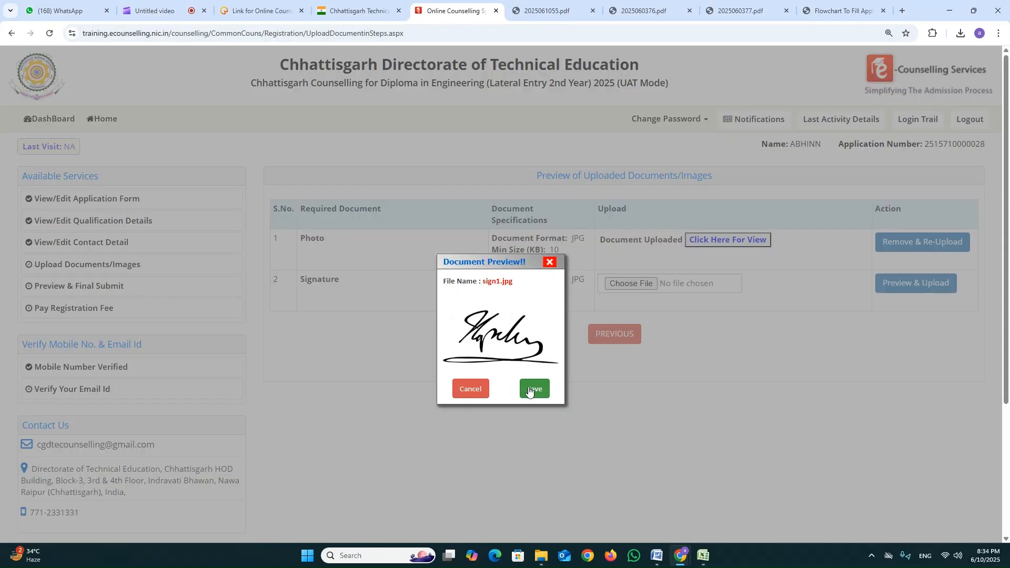
left_click(531, 388)
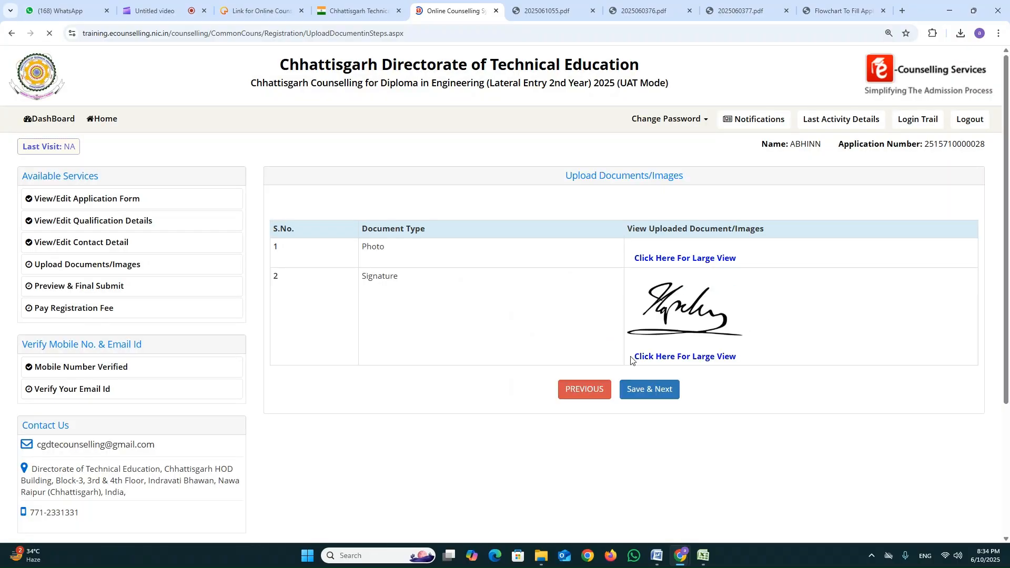
scroll(600, 365, "down", 3)
left_click(662, 349)
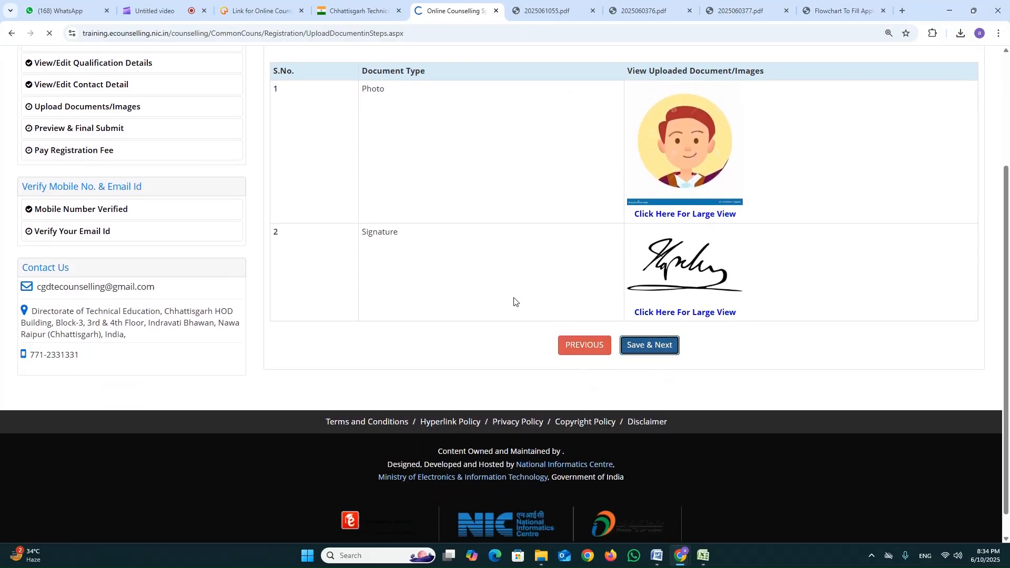
Review the filled application, accept the declaration, and confirm the final submission.
scroll(478, 248, "down", 1)
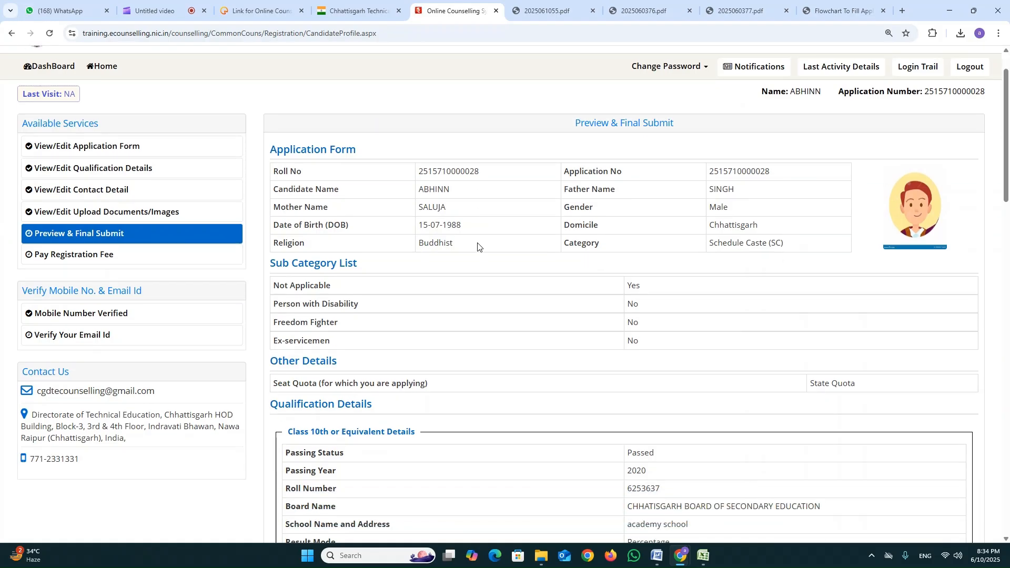
scroll(604, 160, "down", 1)
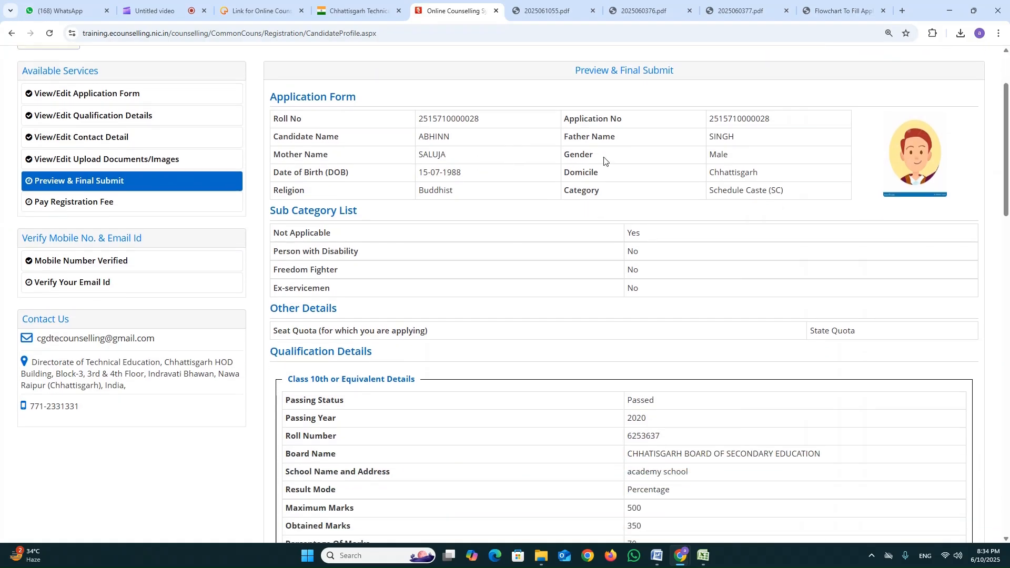
scroll(691, 162, "down", 13)
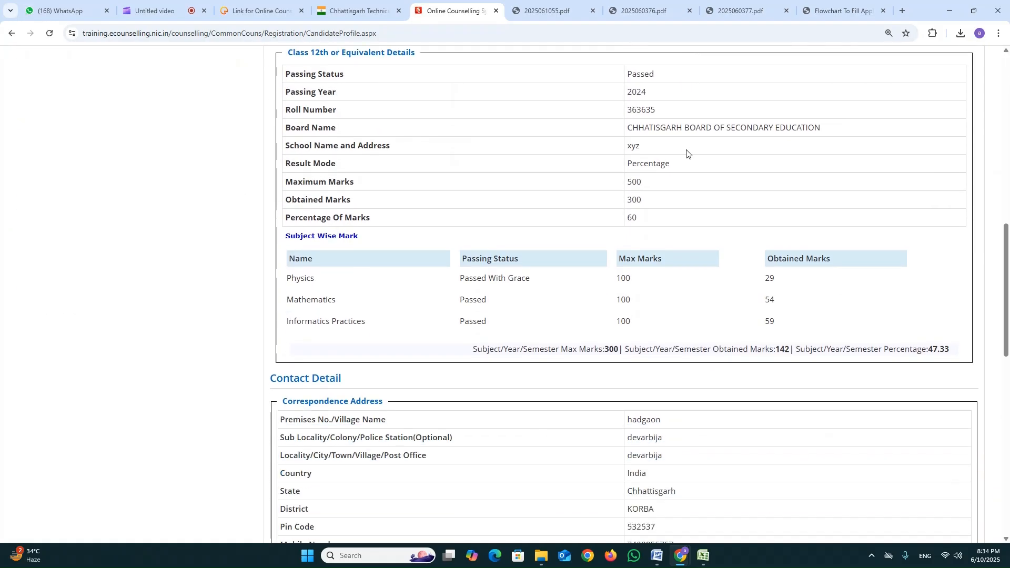
scroll(715, 174, "down", 10)
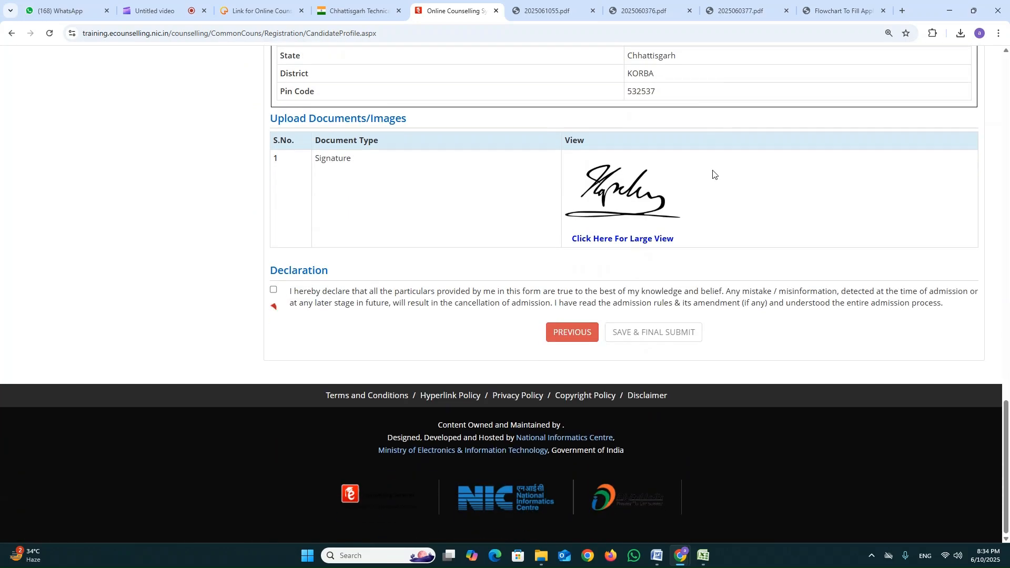
left_click(274, 289)
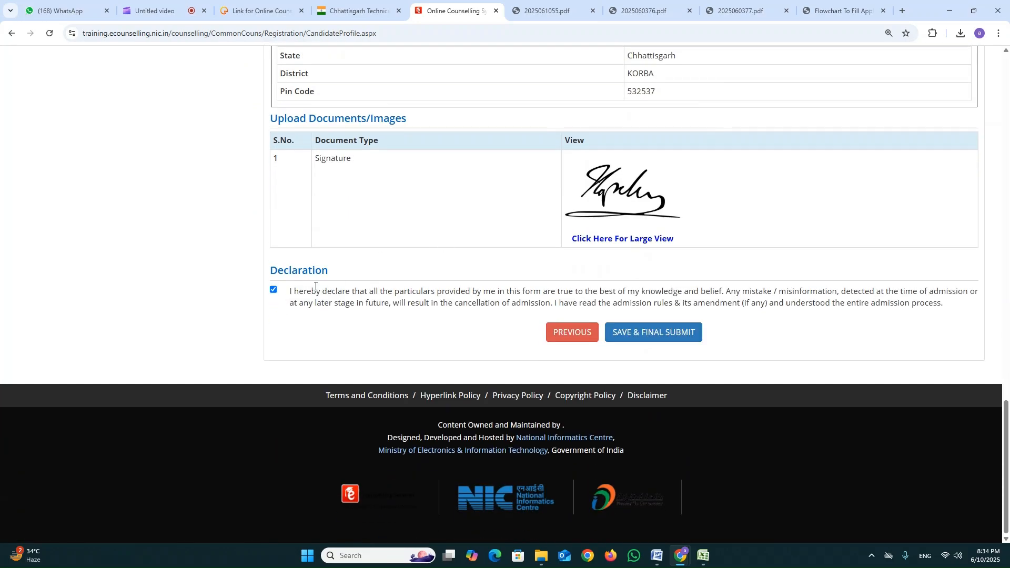
left_click(668, 332)
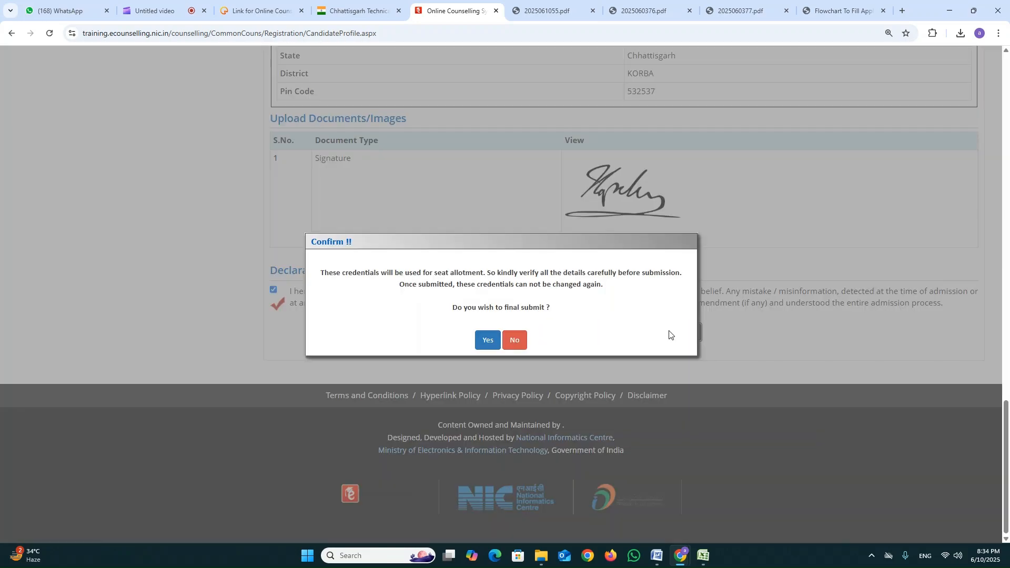
left_click(488, 342)
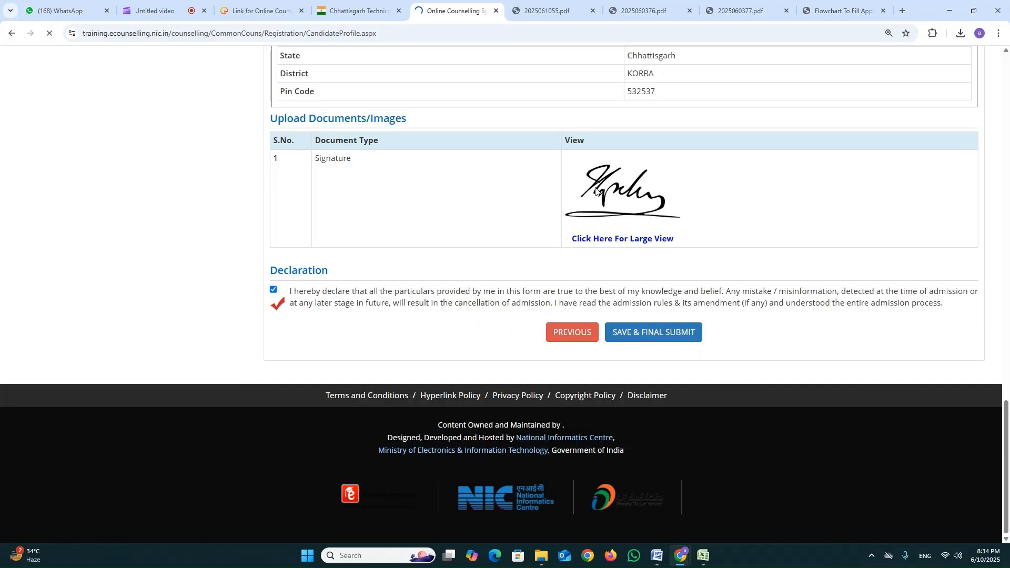
Check the application progress status table and open the registration fee payment.
scroll(595, 223, "down", 2)
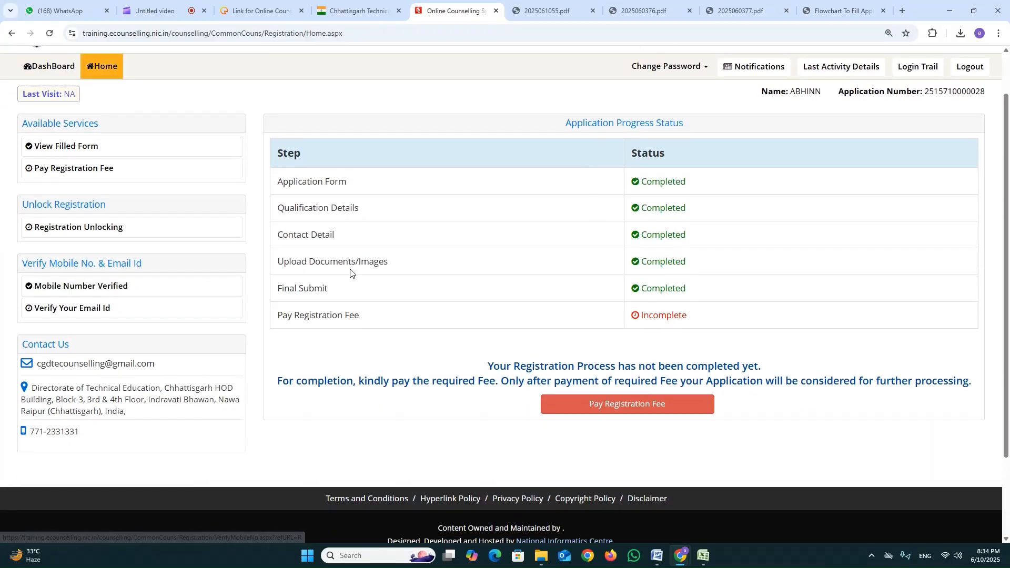
left_click_drag(653, 153, 681, 286)
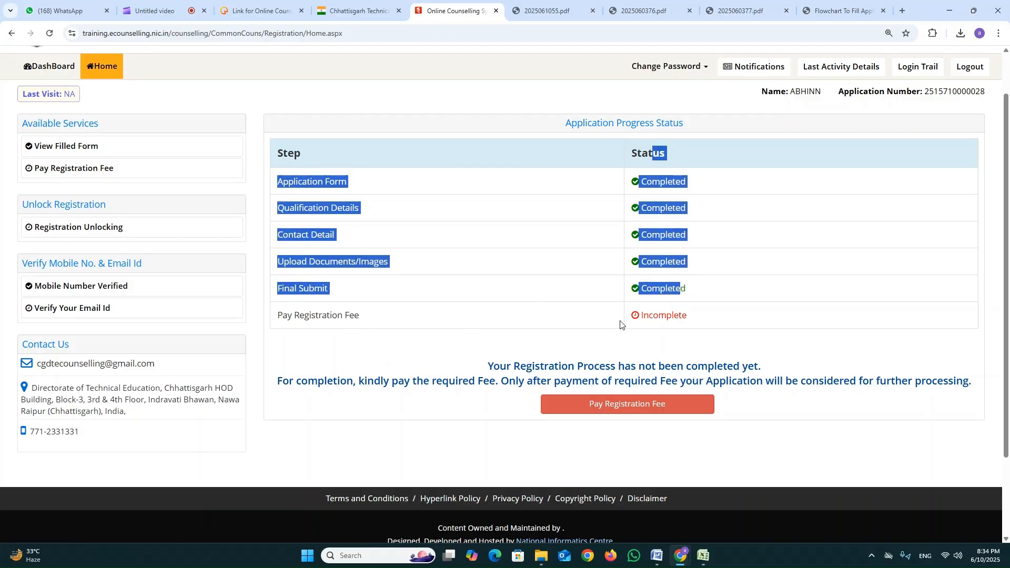
left_click(688, 320)
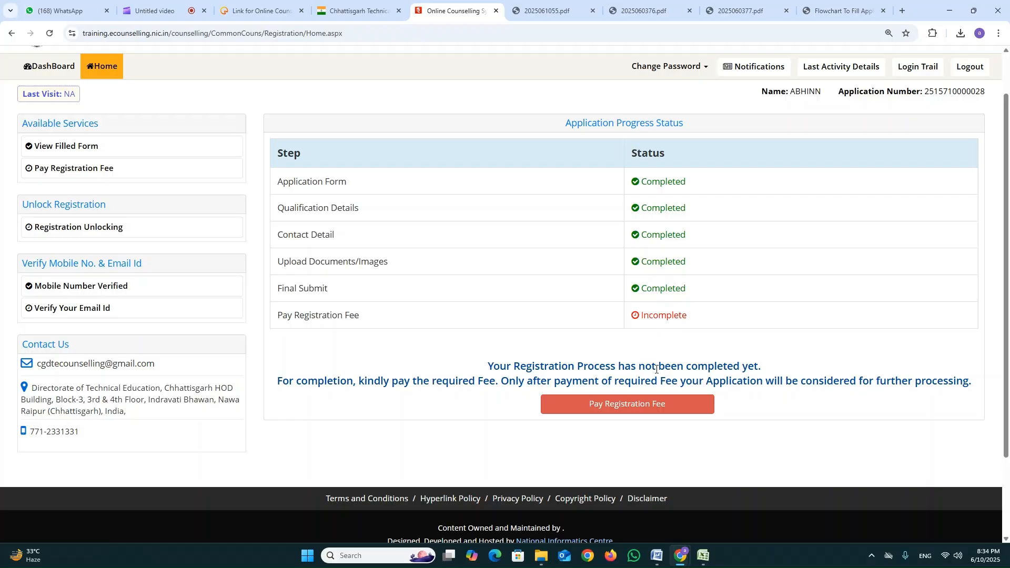
left_click(651, 411)
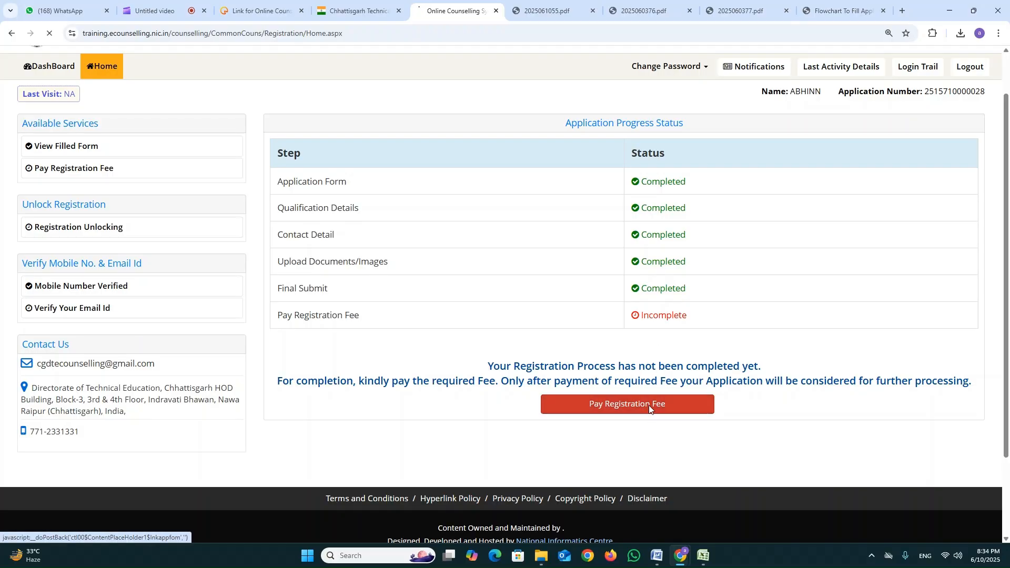
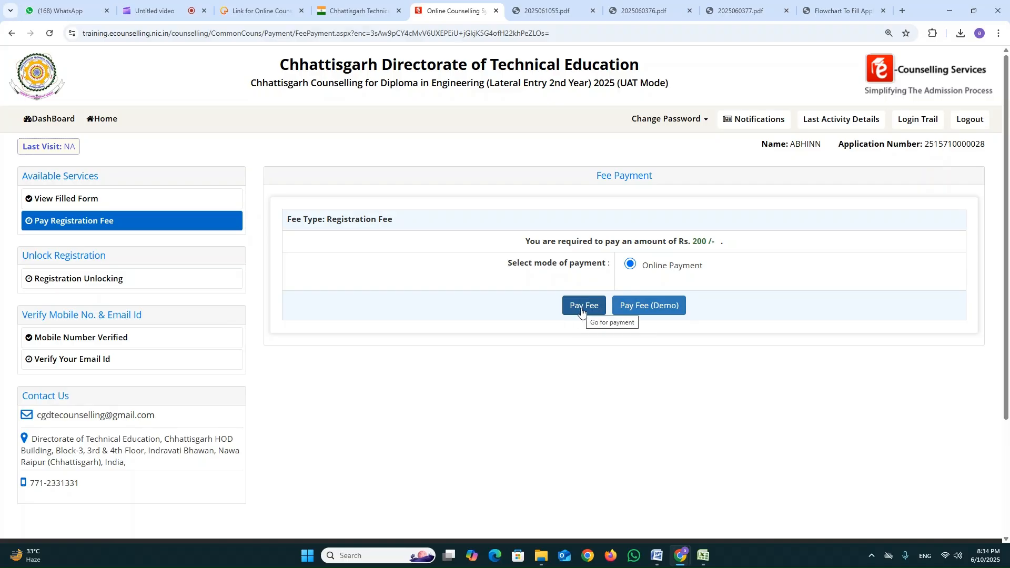
Pay the registration fee through the demo payment option and read the Attention notice on the candidate home page.
left_click(654, 309)
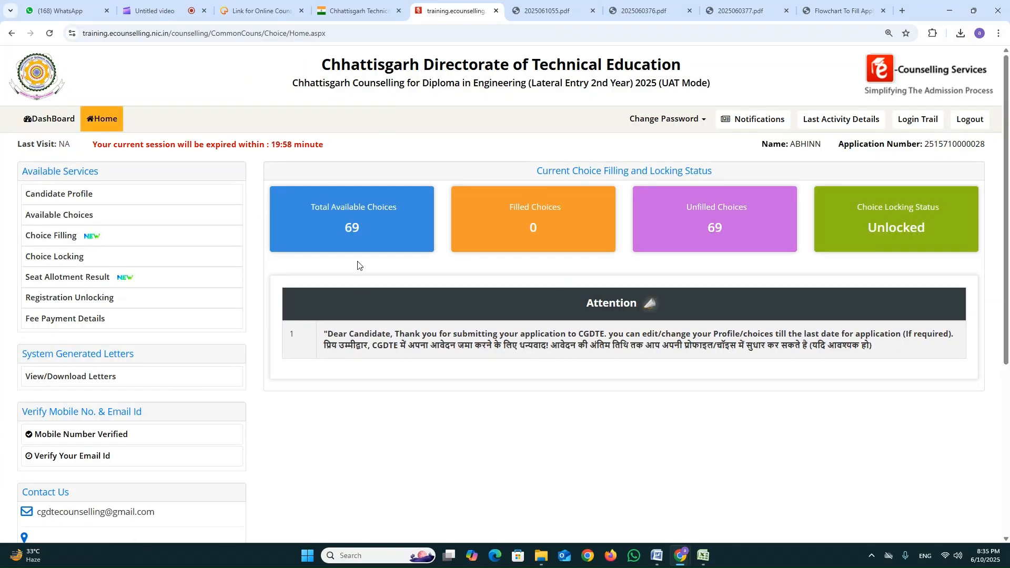
left_click_drag(550, 308, 676, 315)
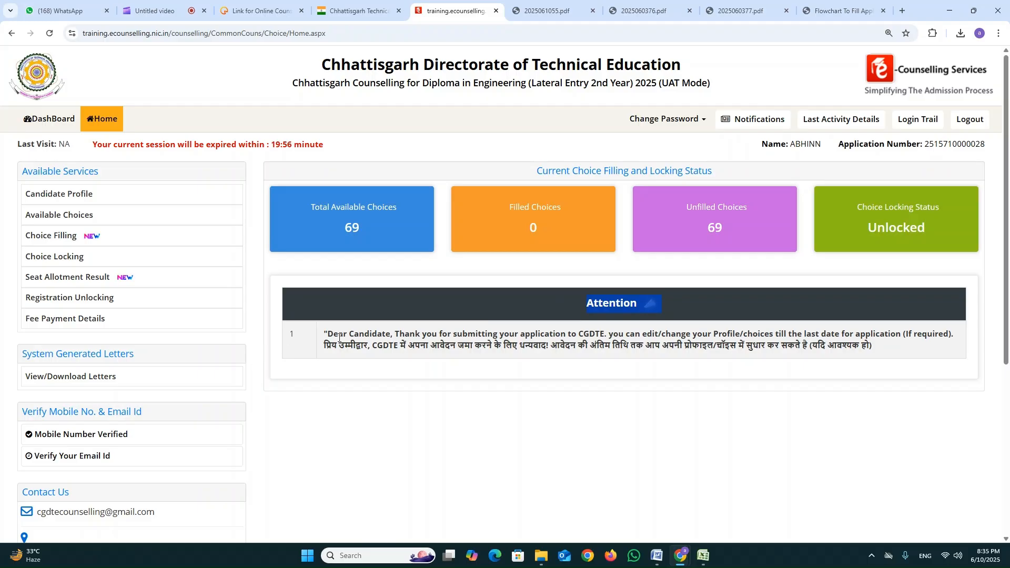
left_click_drag(323, 334, 859, 346)
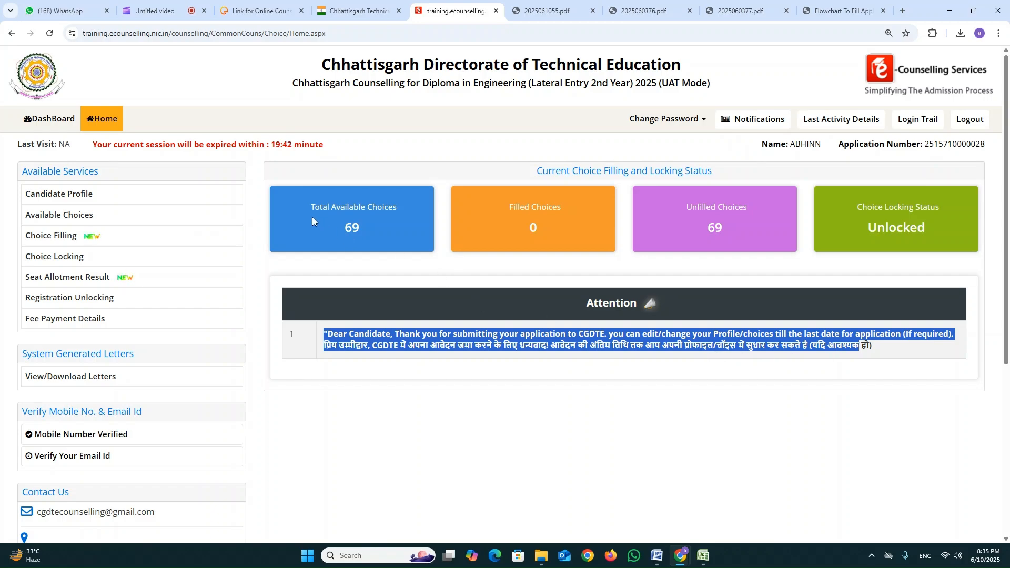
Check the available, filled and unfilled choice totals and the choice locking status.
left_click(333, 226)
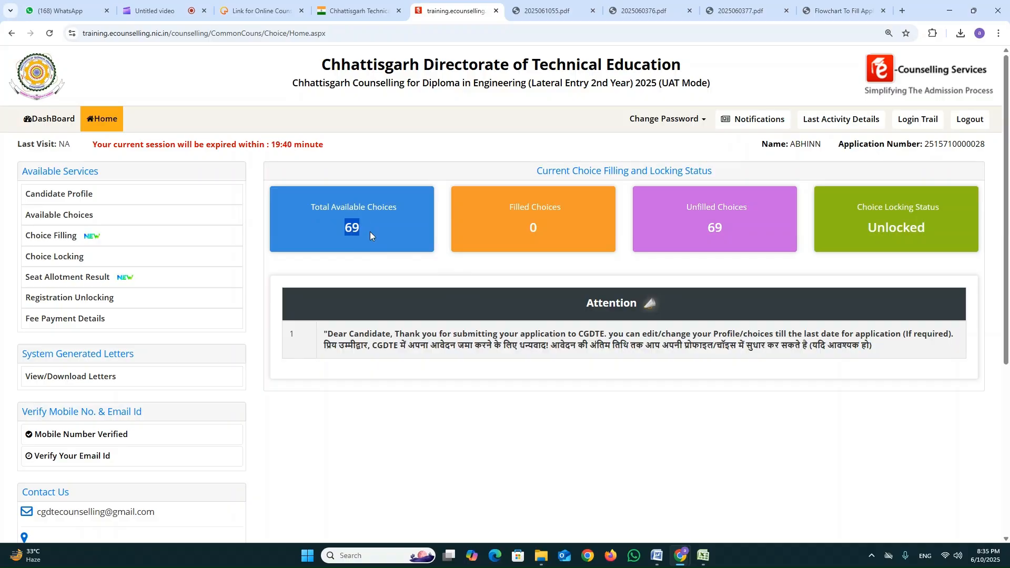
double_click(539, 229)
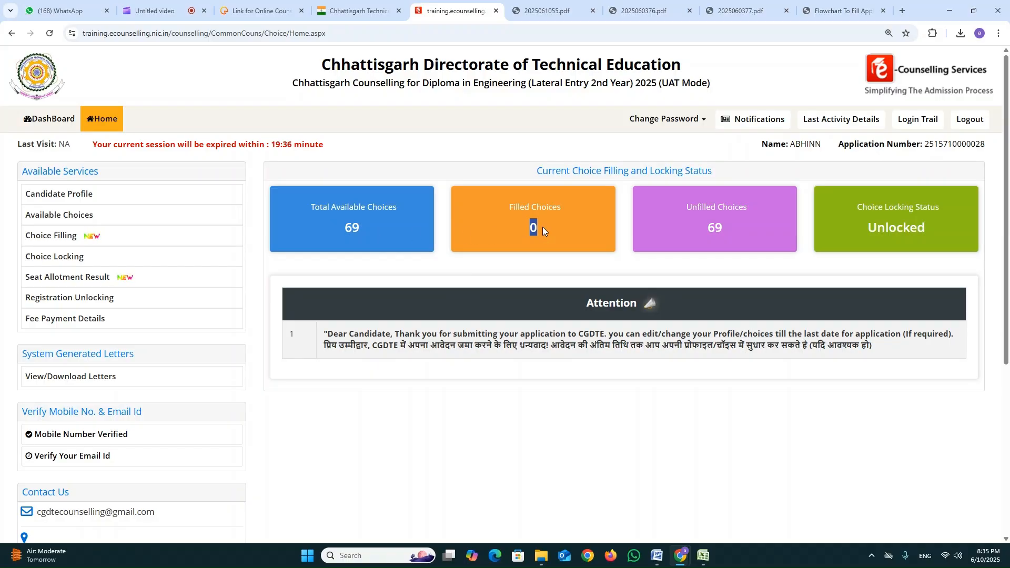
left_click(727, 222)
left_click_drag(688, 209, 754, 213)
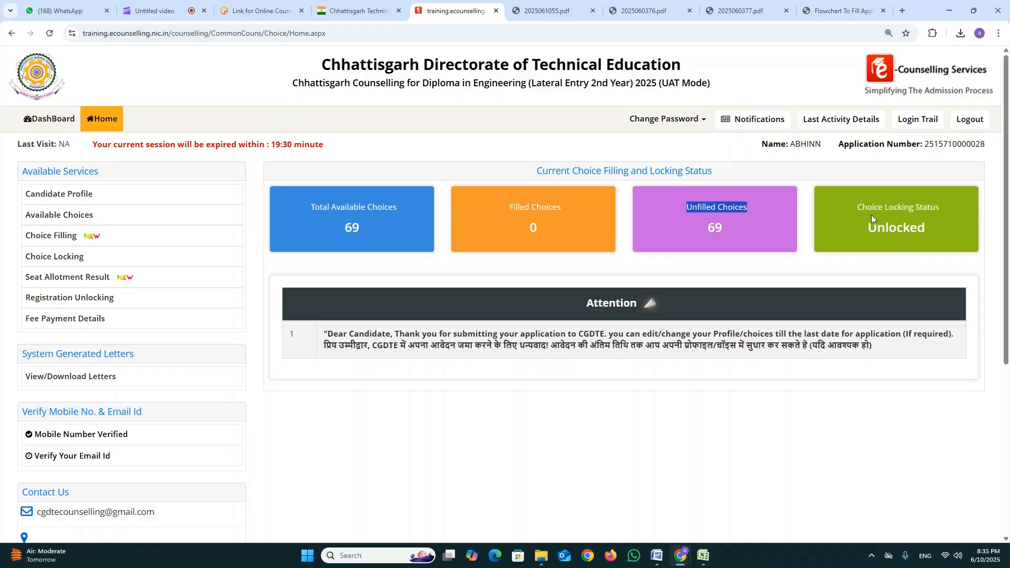
left_click_drag(869, 211, 936, 223)
left_click_drag(867, 232, 927, 234)
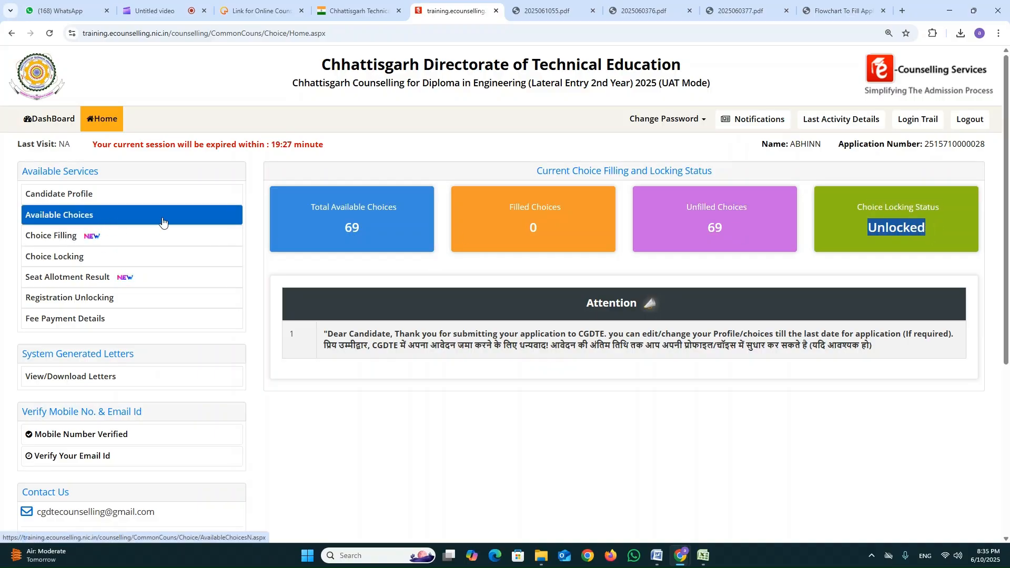
Open the list of available choices and look through its institutes and programs.
left_click(81, 219)
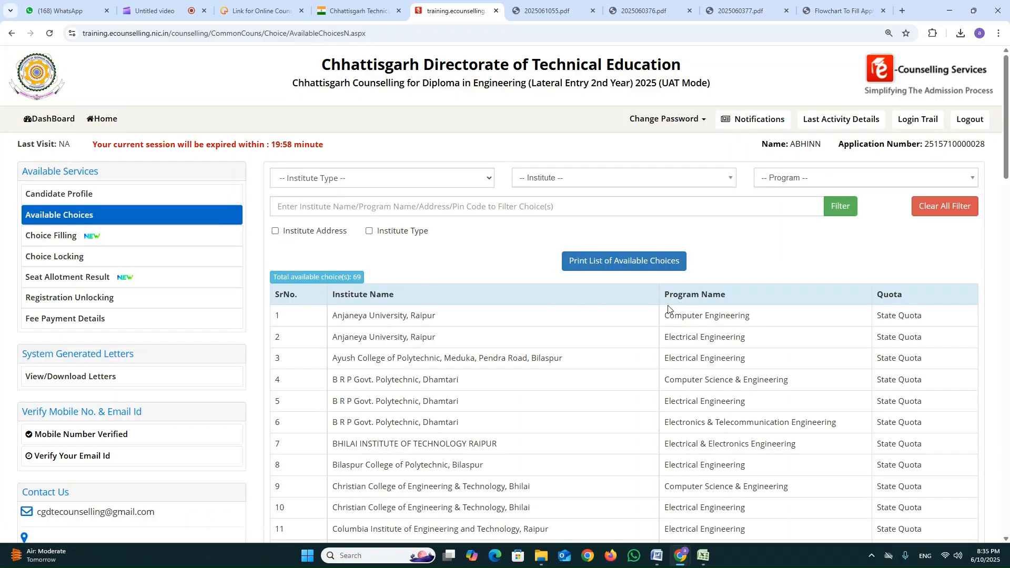
scroll(670, 308, "down", 1)
scroll(668, 308, "down", 17)
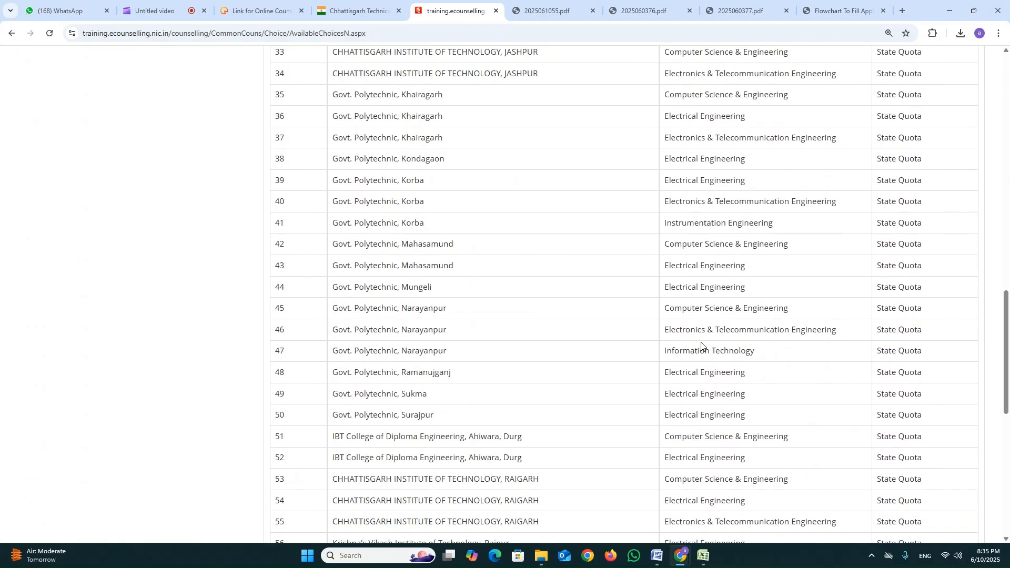
scroll(743, 354, "down", 4)
scroll(742, 355, "up", 18)
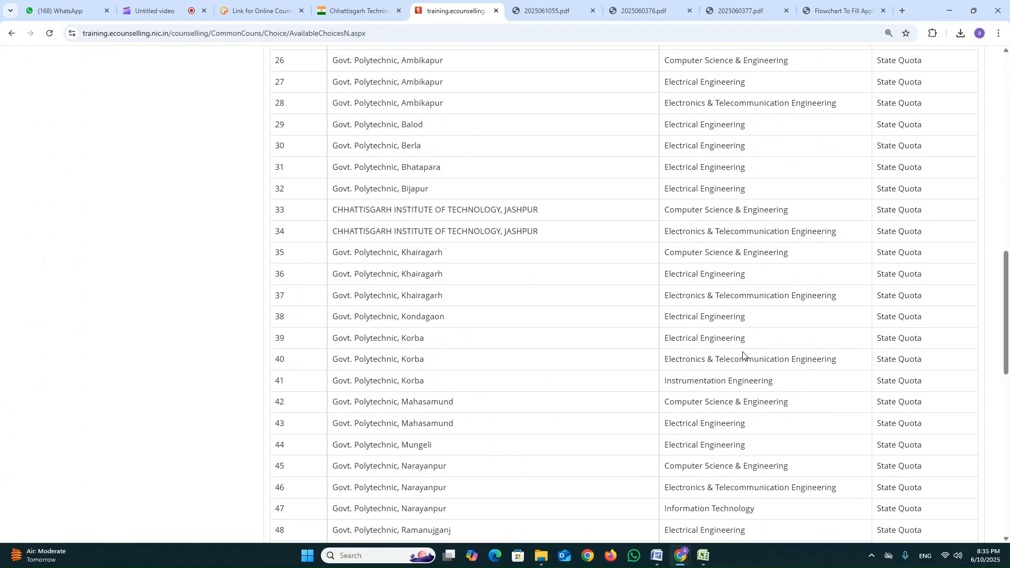
scroll(743, 352, "up", 8)
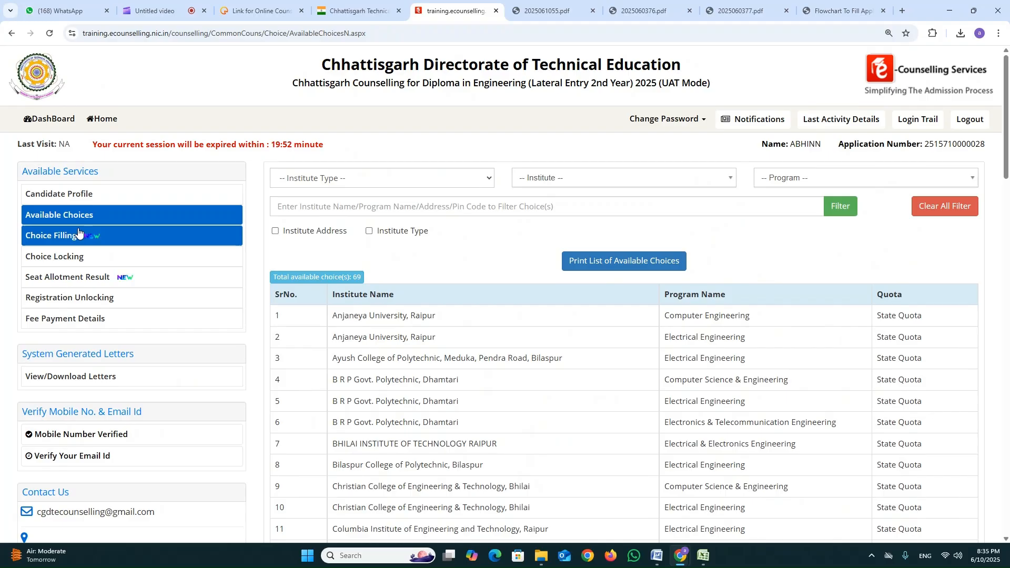
Open choice filling and authenticate with the account password.
left_click(62, 237)
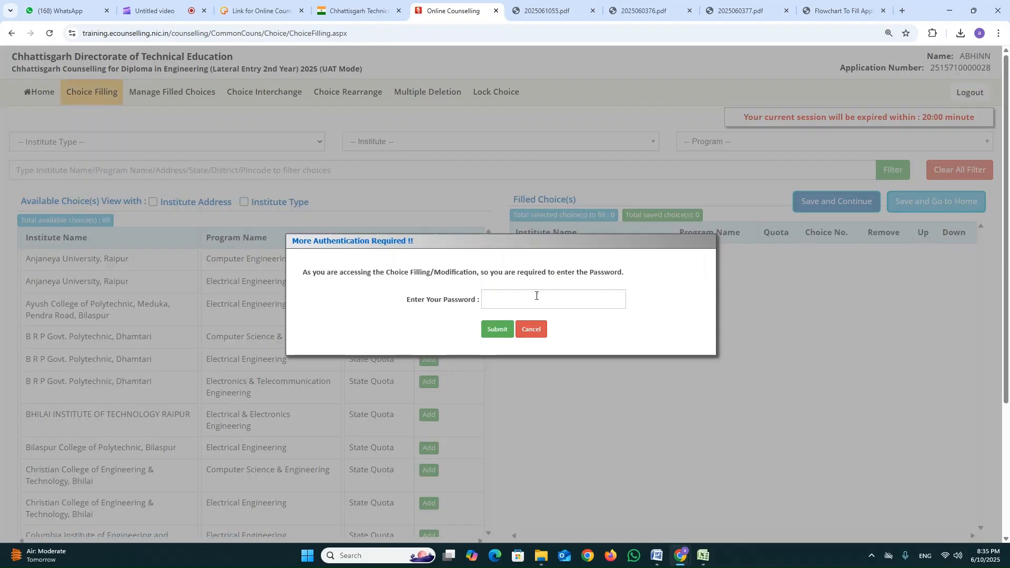
left_click(530, 300)
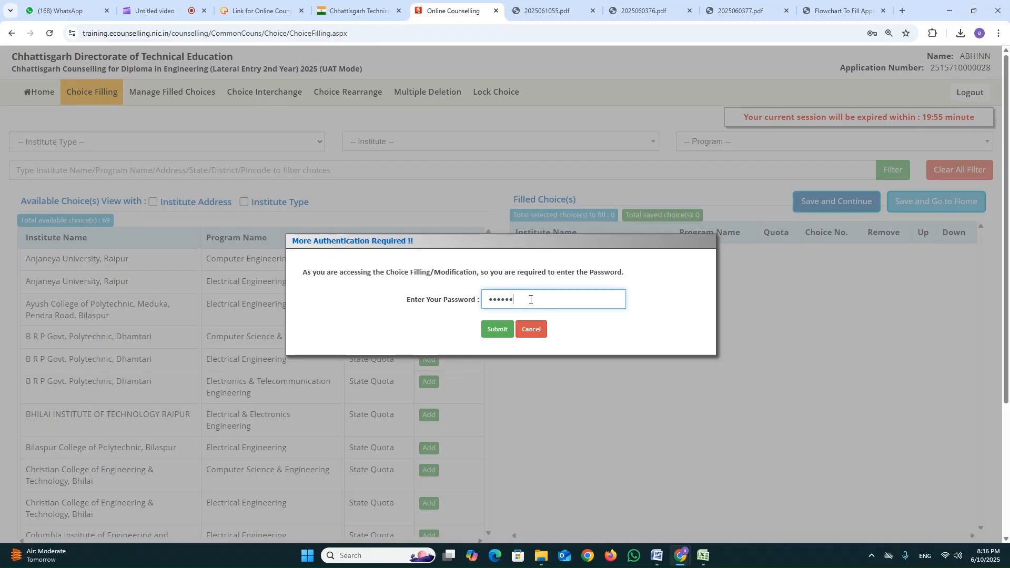
key("Tab")
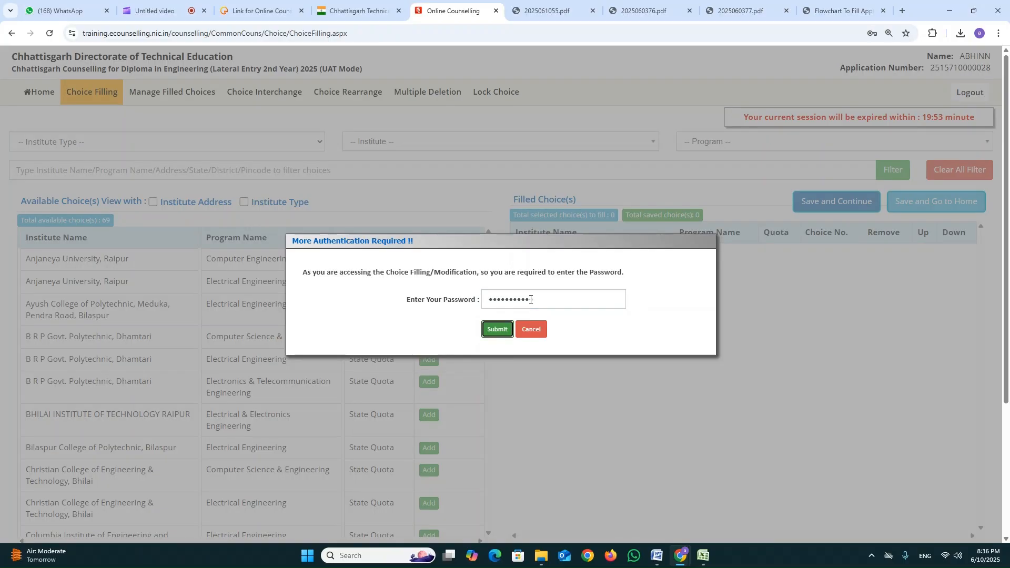
key("Return")
key("Return")
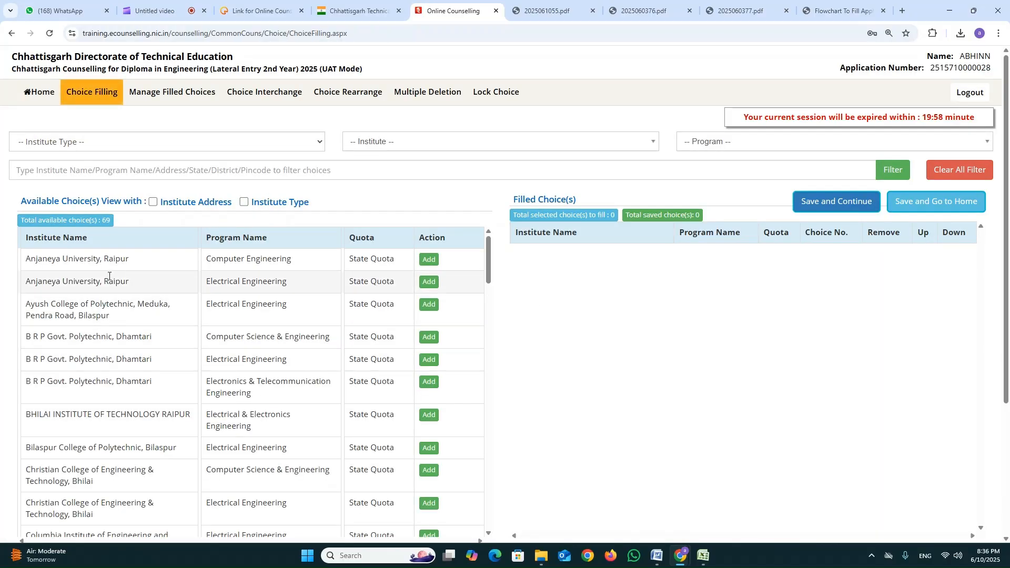
Look over the available choices and view the institute type and institute filter options.
scroll(141, 242, "down", 3)
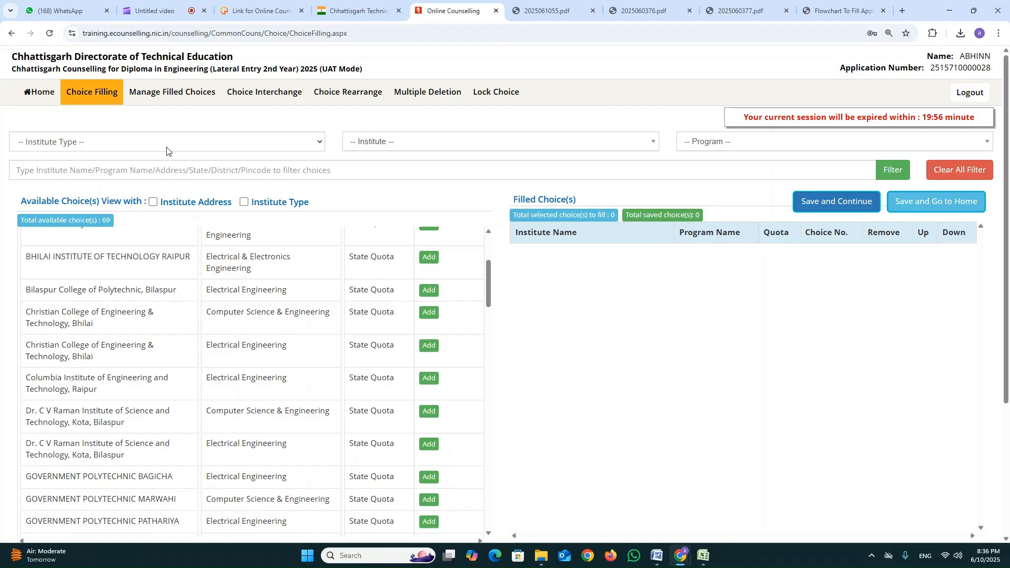
left_click(235, 147)
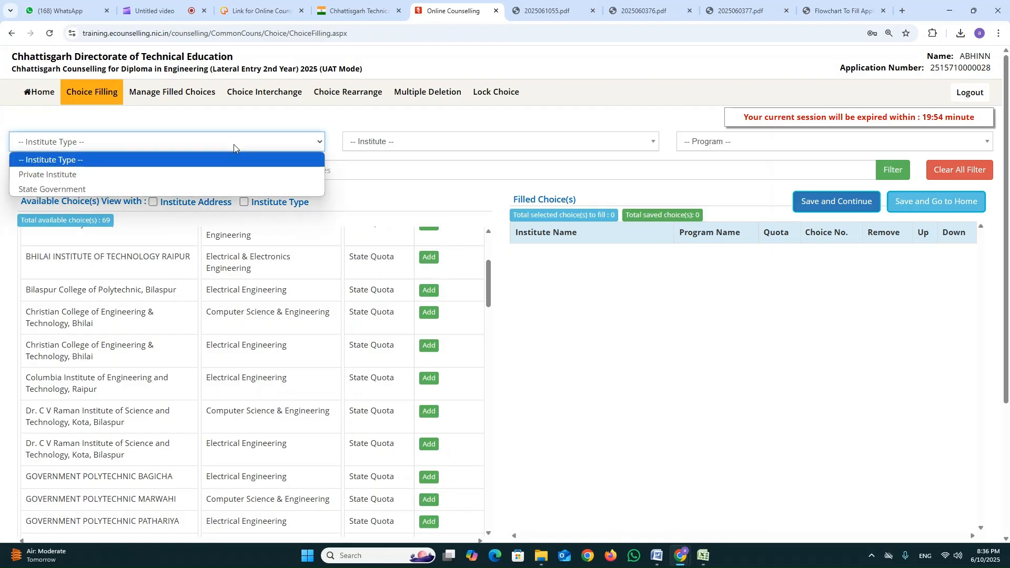
left_click(421, 148)
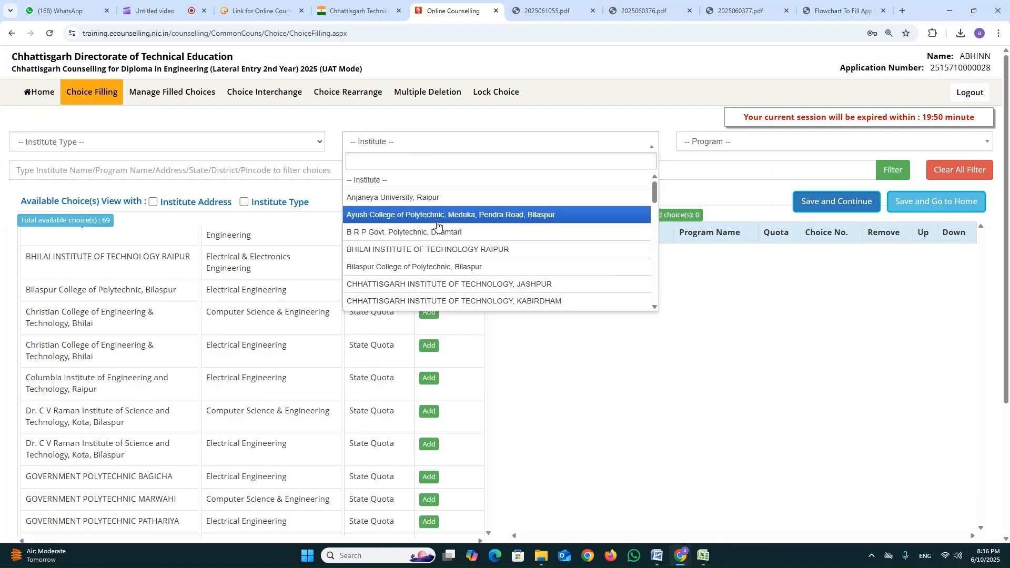
left_click(570, 146)
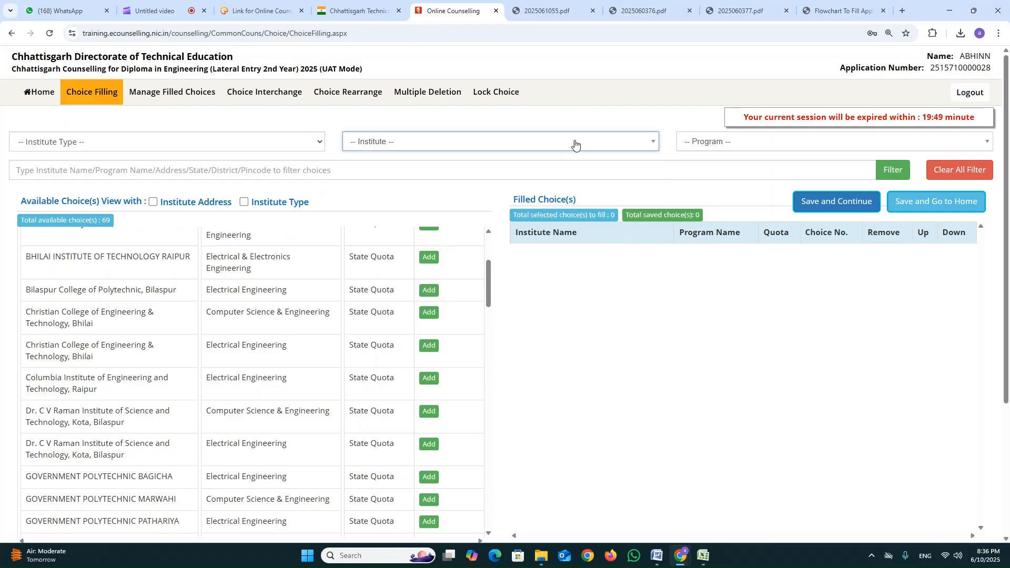
Filter the available choices by the Electrical Engineering program, look through them, and clear all filters.
left_click(778, 148)
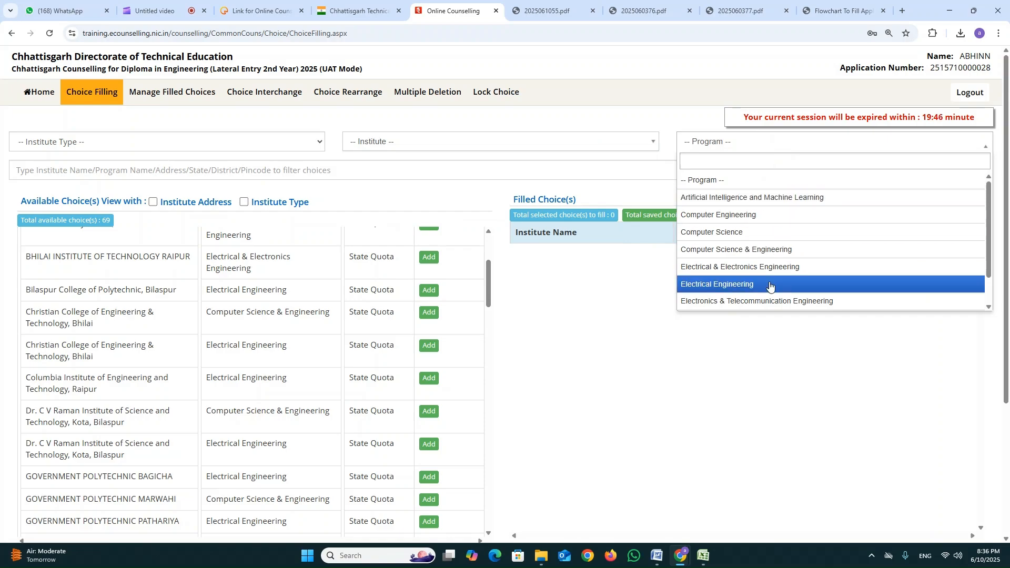
scroll(774, 287, "down", 1)
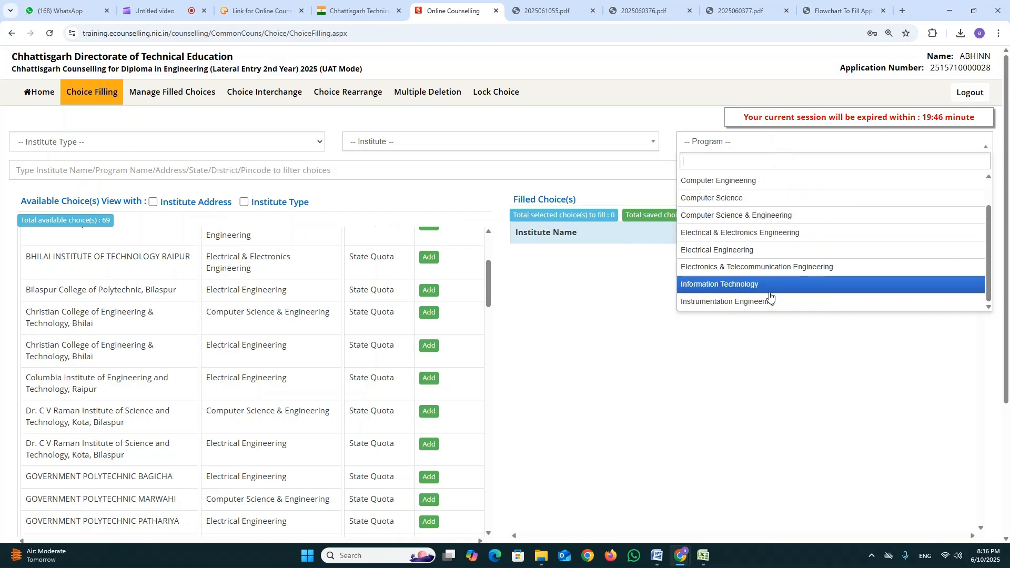
left_click(772, 256)
scroll(251, 289, "down", 5)
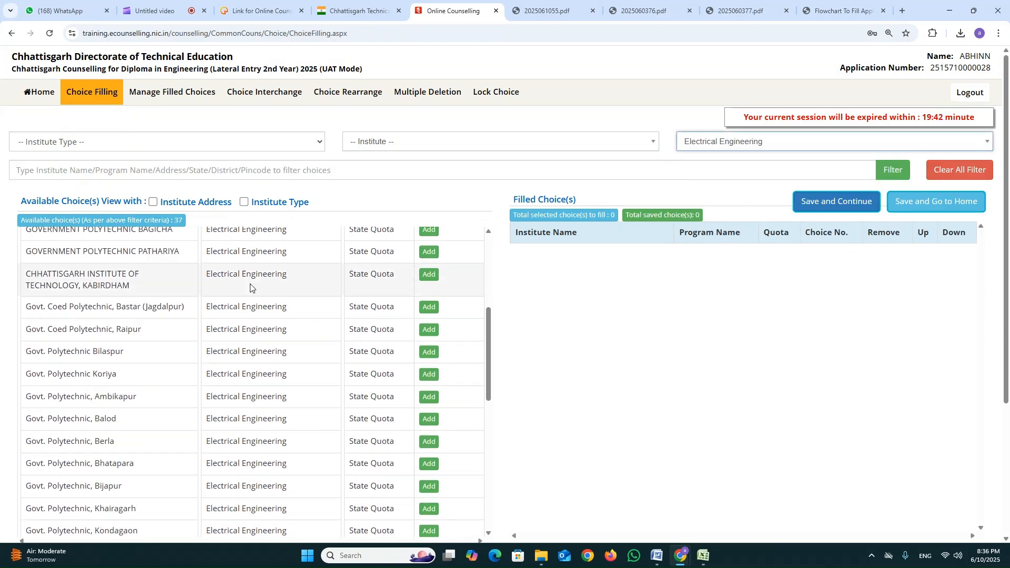
scroll(253, 327, "down", 6)
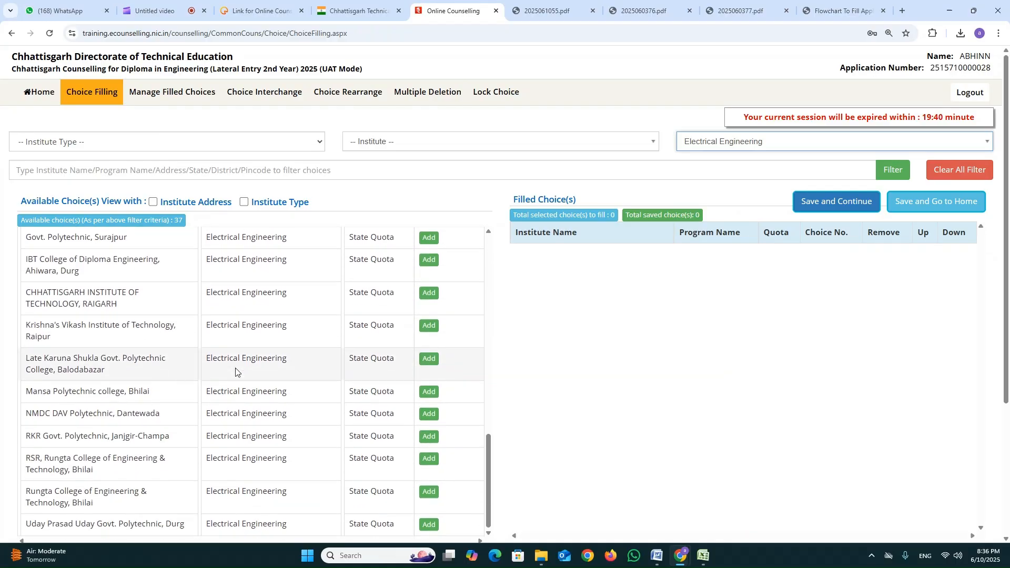
scroll(239, 351, "up", 10)
scroll(239, 351, "up", 2)
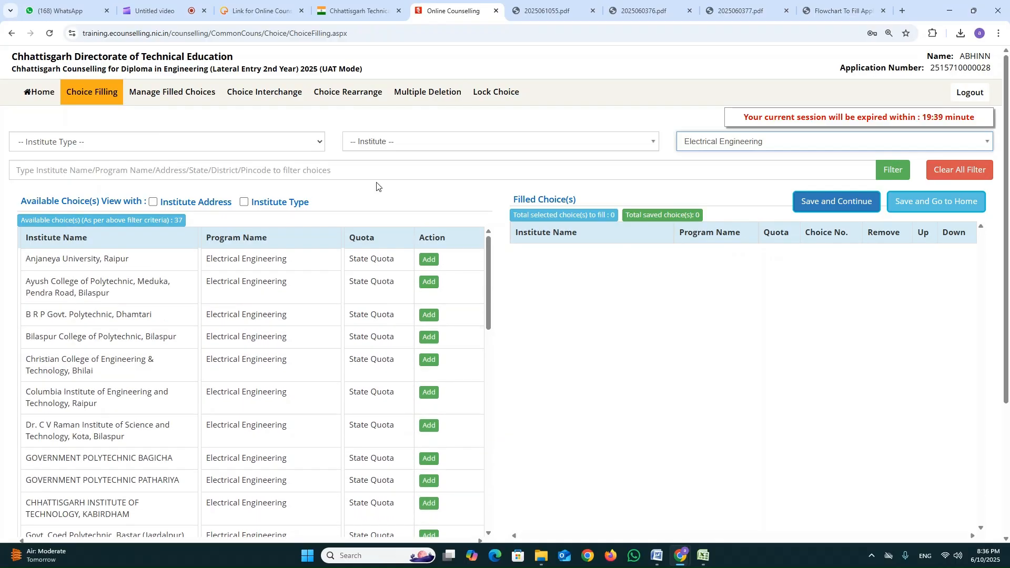
left_click(966, 174)
scroll(199, 282, "down", 10)
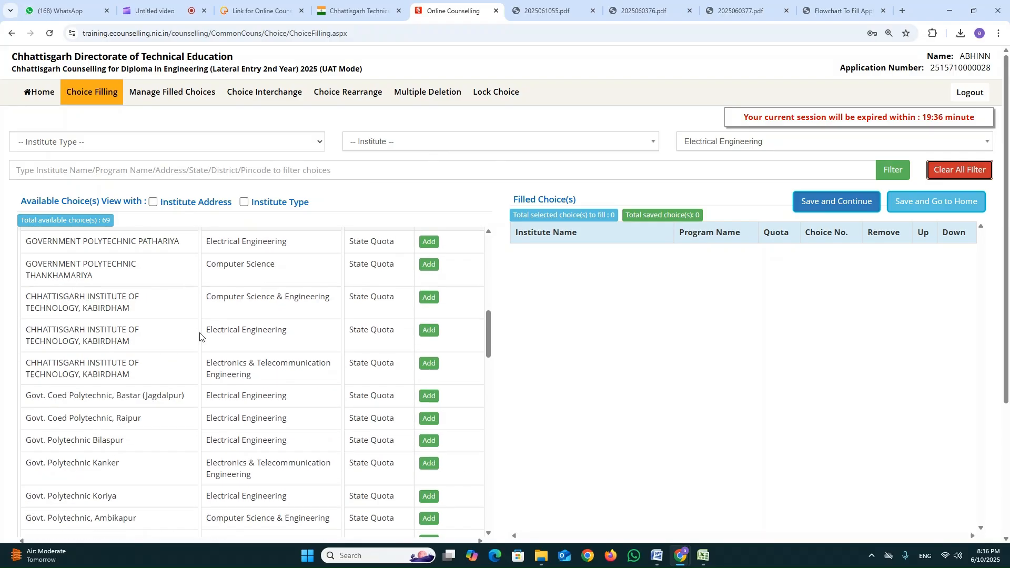
scroll(198, 337, "up", 7)
scroll(201, 337, "up", 3)
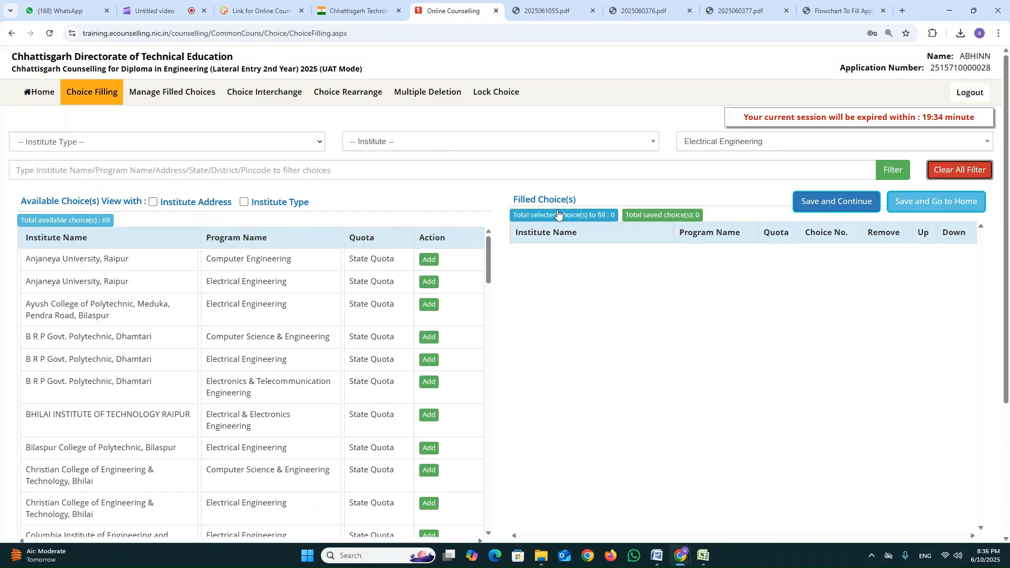
Add Computer Science & Engineering at Chhattisgarh Institute of Technology, Kabirdham to the filled choices.
left_click_drag(20, 206, 153, 203)
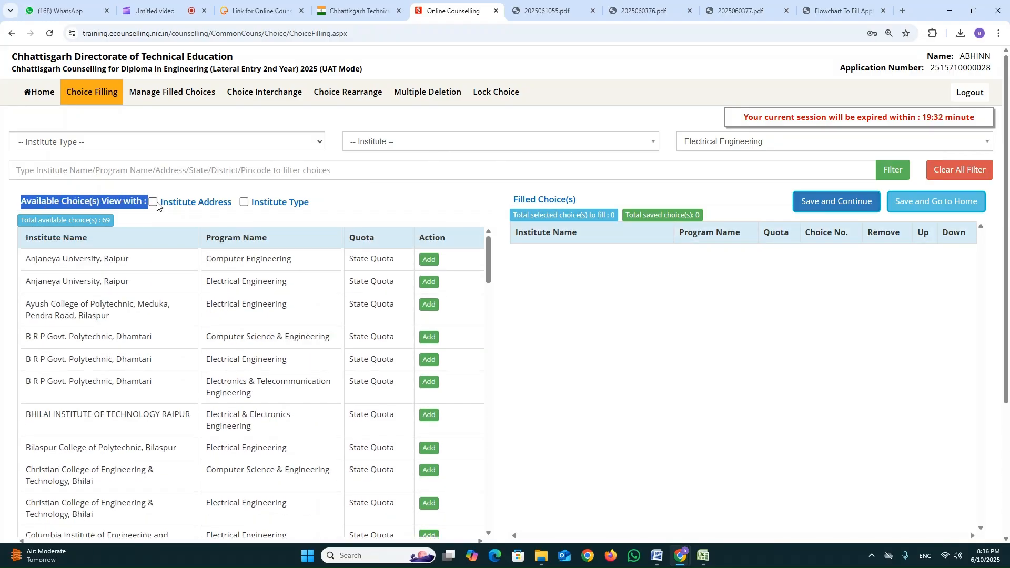
left_click_drag(515, 200, 583, 205)
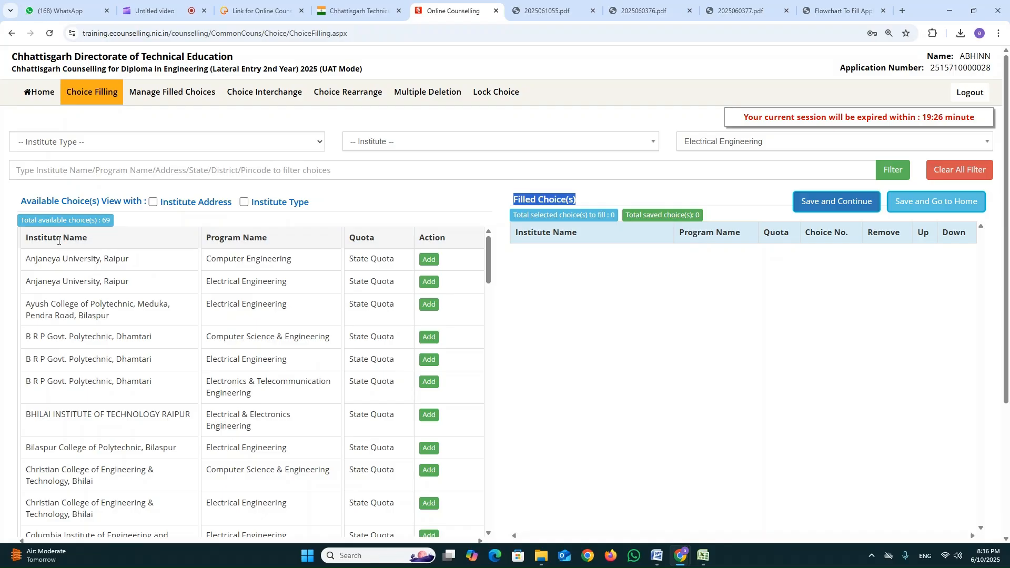
scroll(147, 293, "down", 2)
scroll(409, 332, "up", 2)
scroll(247, 423, "down", 4)
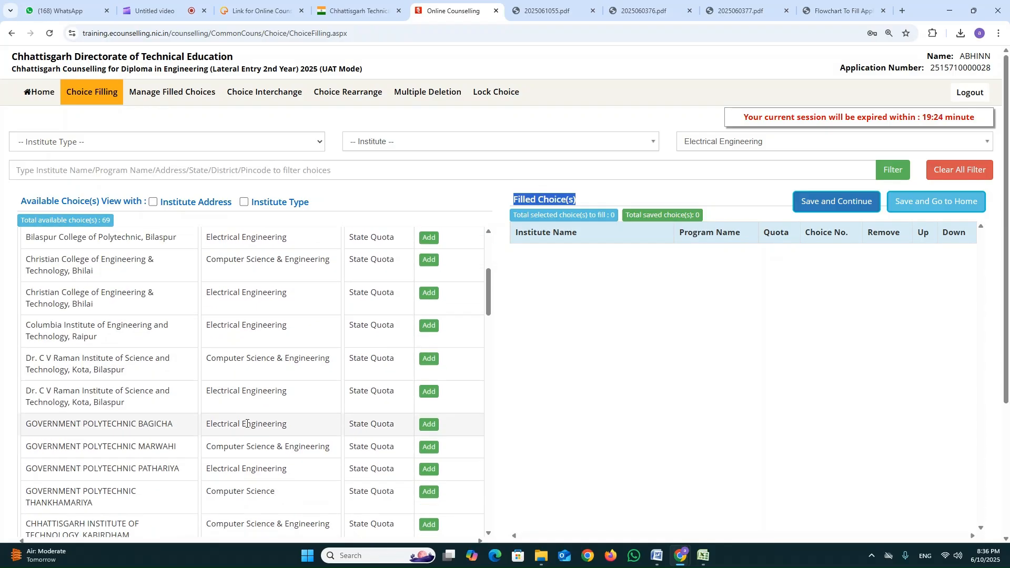
scroll(72, 449, "down", 2)
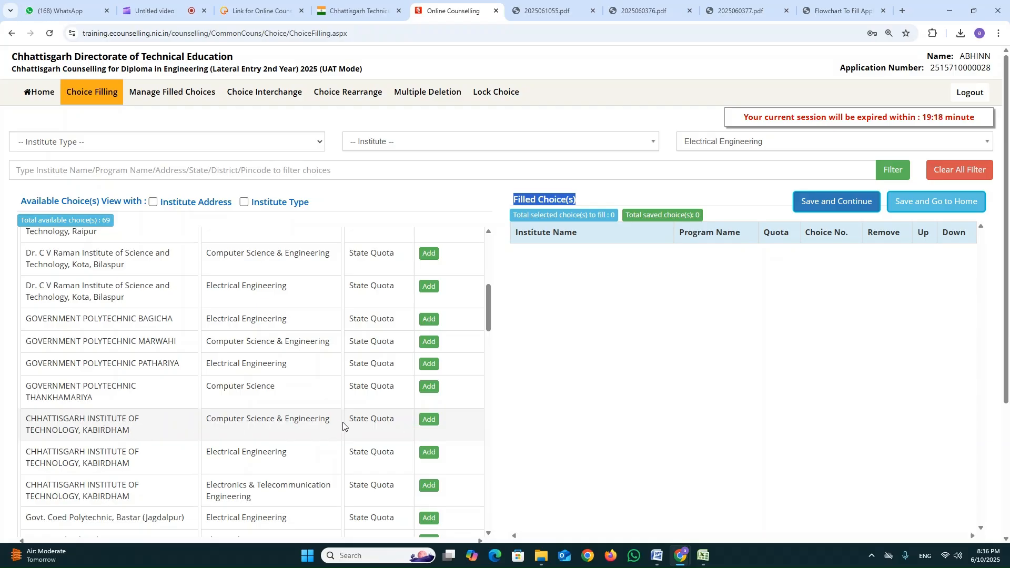
left_click(430, 420)
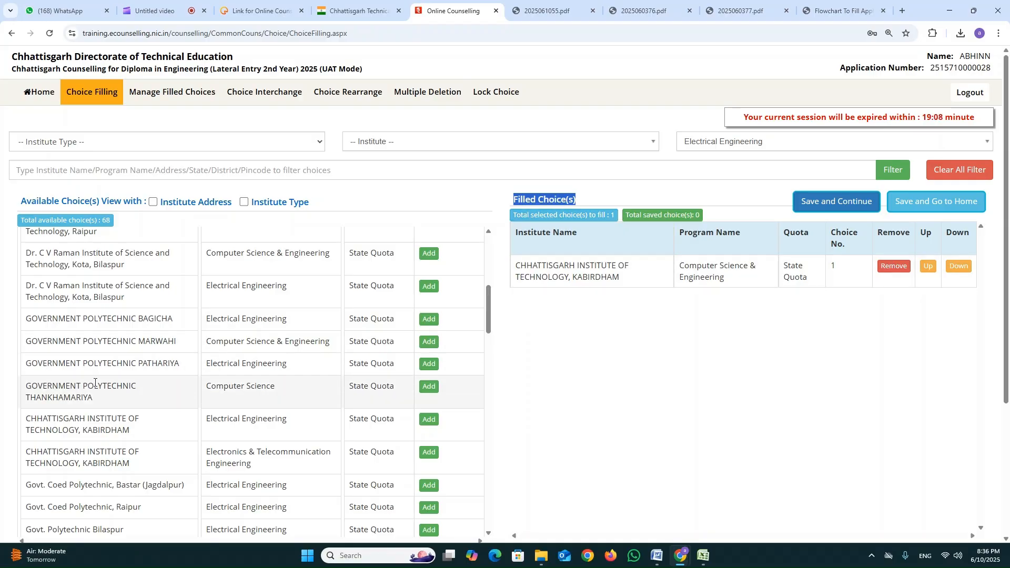
Add Electronics & Telecommunication Engineering at Govt. Polytechnic Kanker as the second filled choice.
scroll(95, 383, "down", 2)
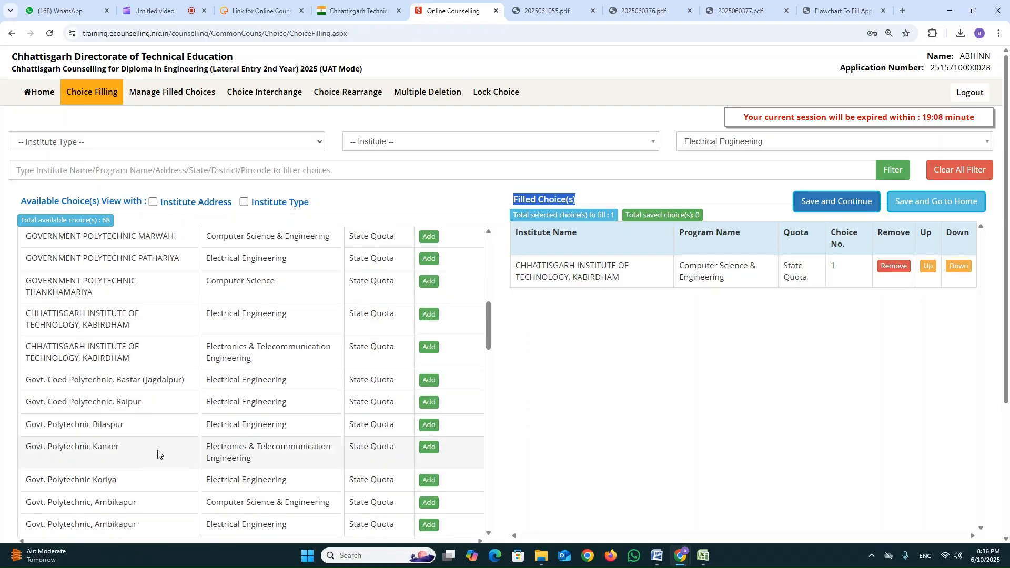
left_click(274, 450)
left_click(430, 447)
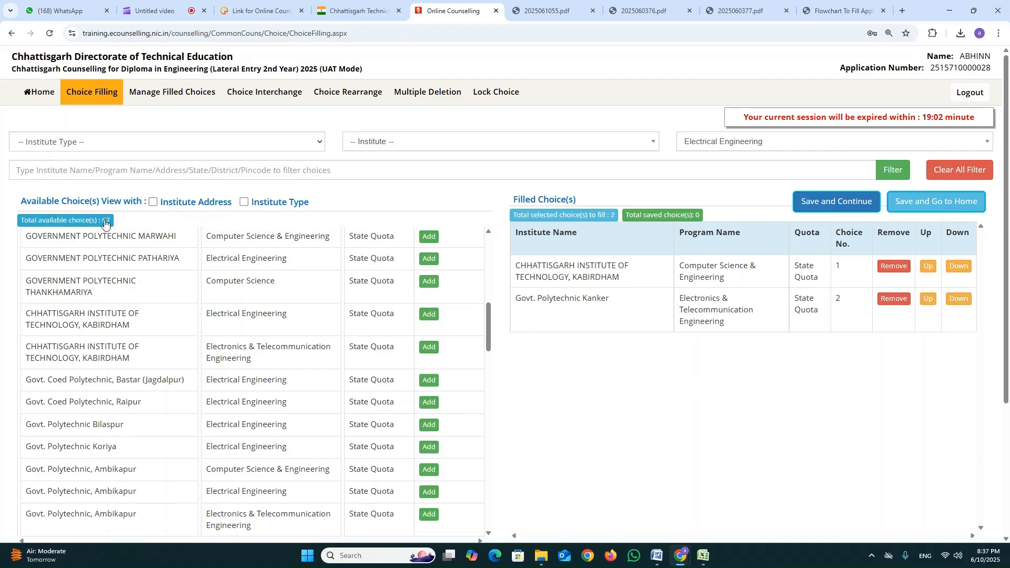
Show the institute type for each institute in the choice lists.
scroll(332, 369, "up", 3)
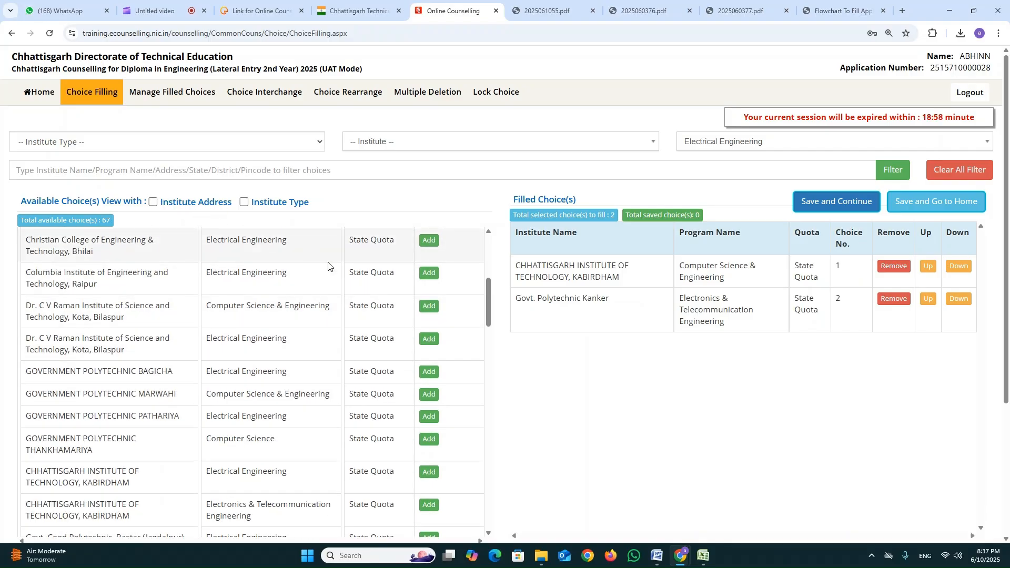
scroll(171, 248, "up", 1)
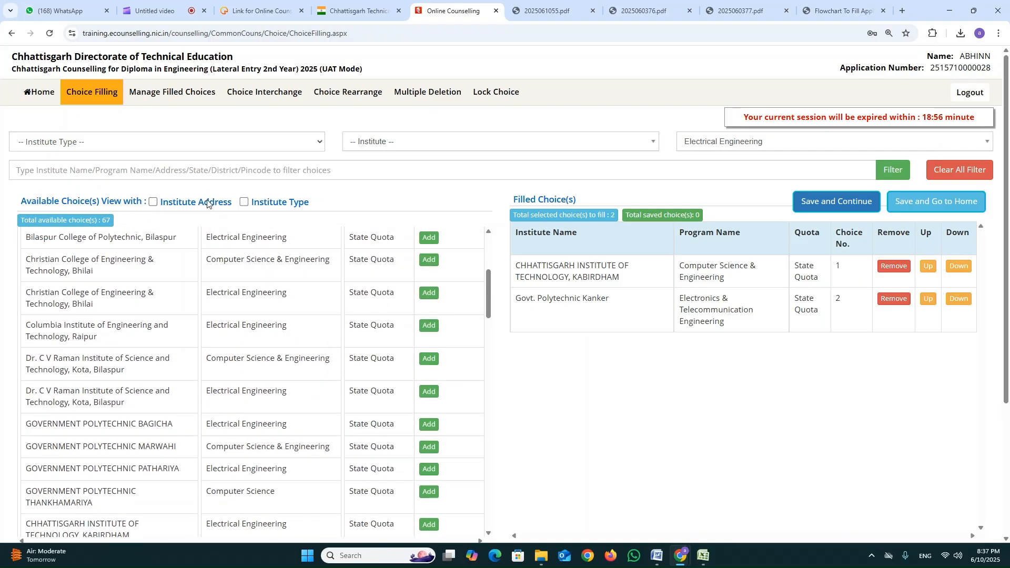
left_click(244, 203)
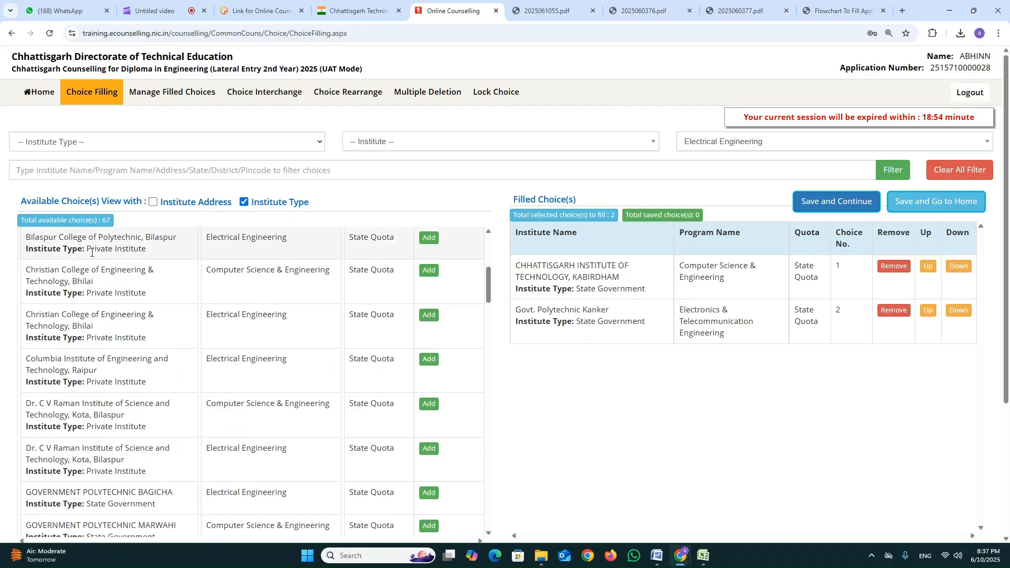
Show the institute addresses in the choice lists, look them over, and hide both the addresses and the institute types.
scroll(126, 340, "down", 1)
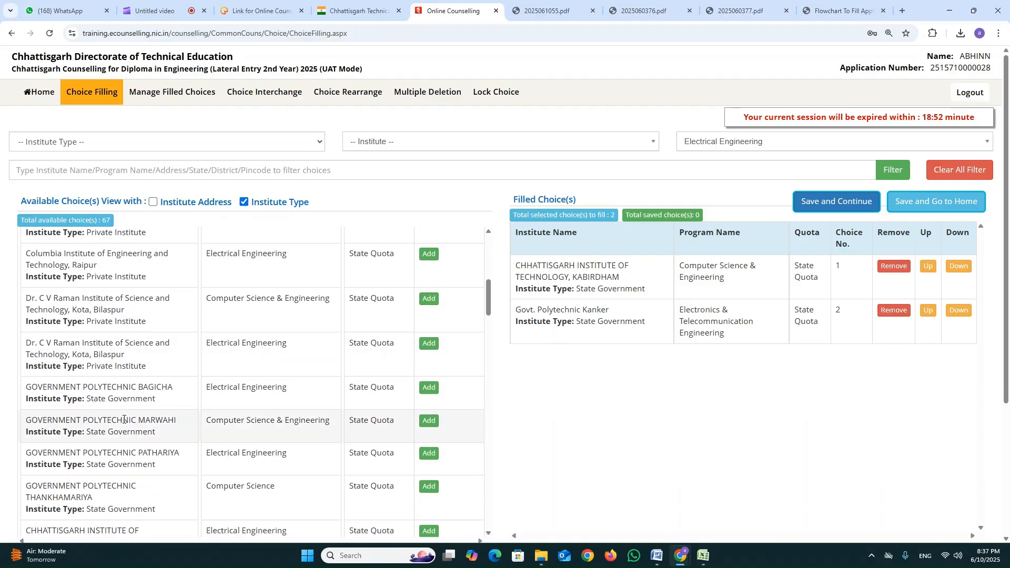
scroll(153, 309, "up", 3)
left_click(153, 202)
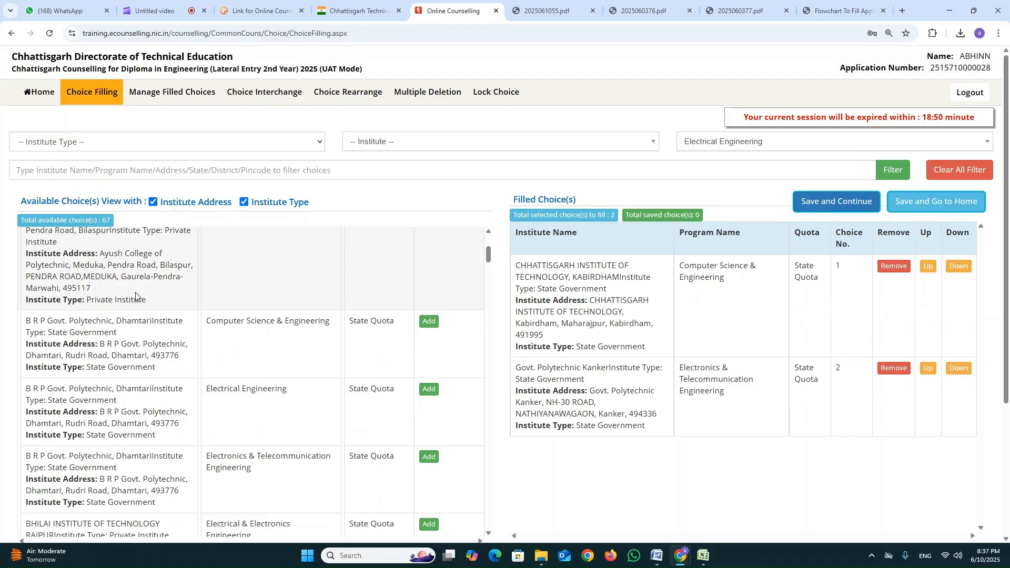
scroll(134, 296, "down", 1)
scroll(142, 263, "up", 5)
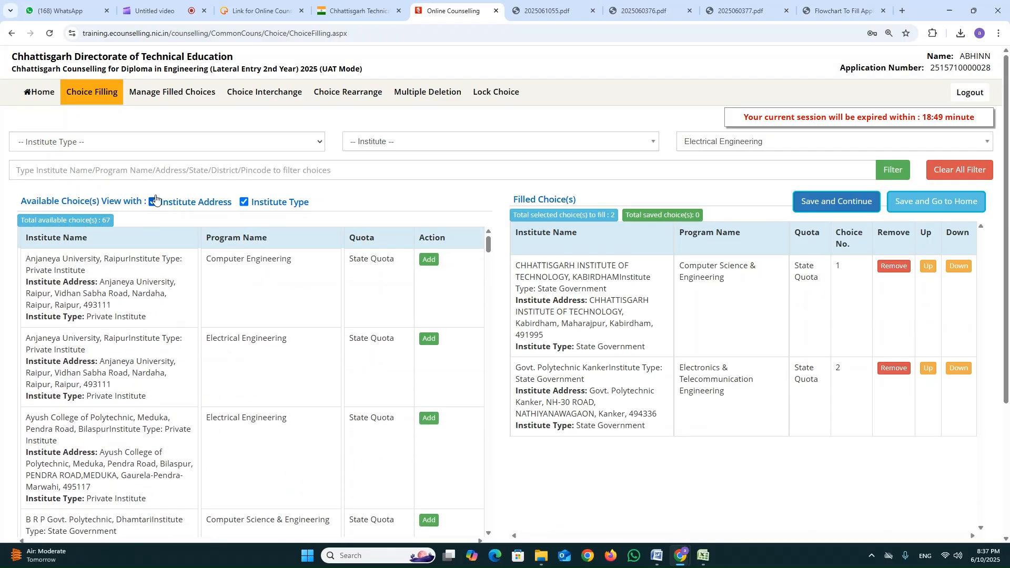
left_click(154, 202)
left_click(244, 202)
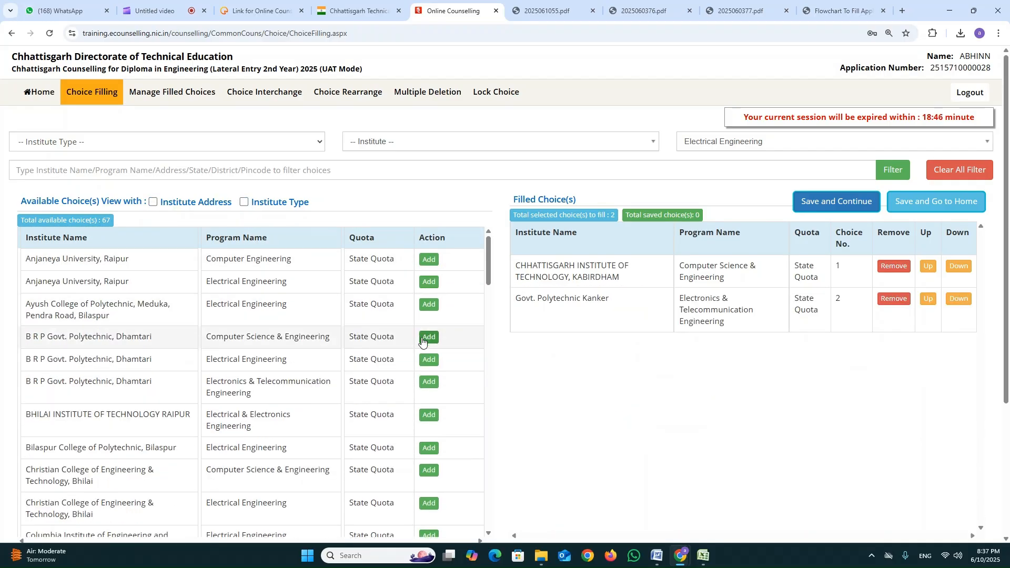
Add Electrical Engineering at B R P Govt. Polytechnic, Dhamtari and Christian College, Bhilai, plus Electrical & Electronics Engineering at Bhilai Institute of Technology Raipur.
left_click(430, 361)
left_click(429, 393)
left_click(428, 448)
Add Electrical Engineering at Govt. Coed Polytechnic, Raipur and at Chhattisgarh Institute of Technology, Kabirdham to the filled choices.
scroll(428, 487, "down", 5)
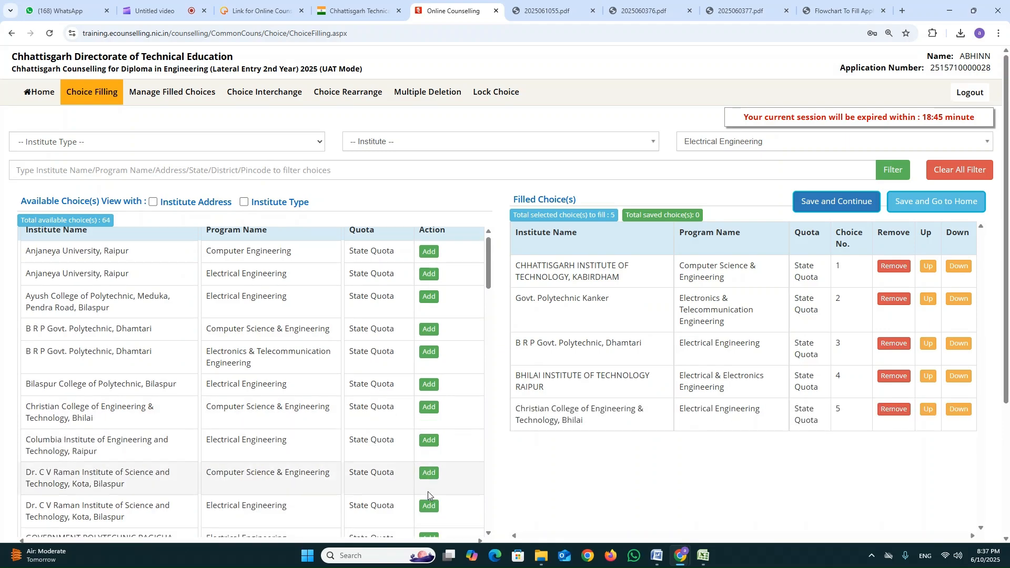
left_click(428, 472)
left_click(429, 384)
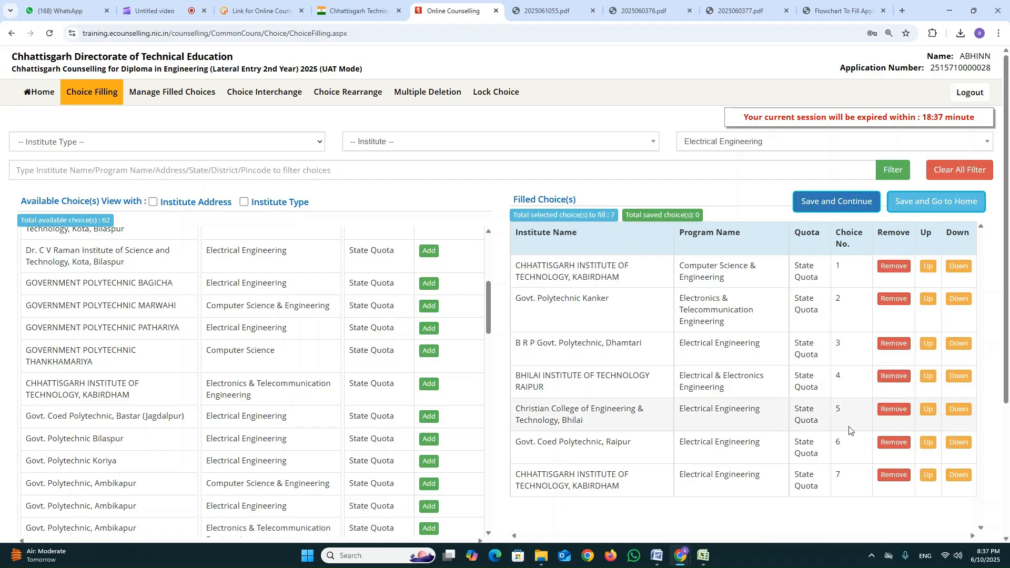
Move B R P Govt. Polytechnic, Dhamtari up to first place and save the filled choices.
left_click(928, 344)
left_click(928, 300)
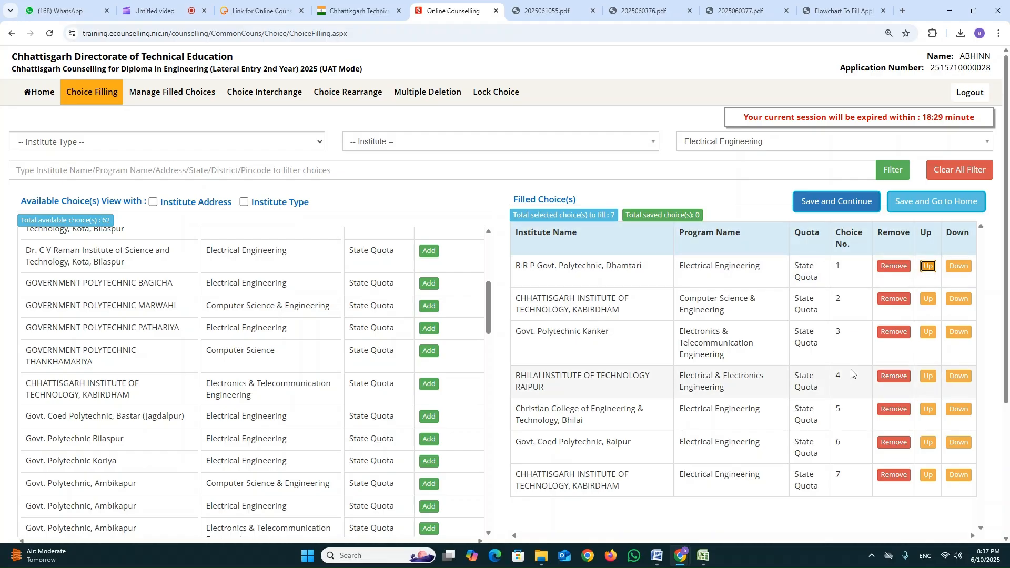
left_click(848, 204)
left_click(559, 101)
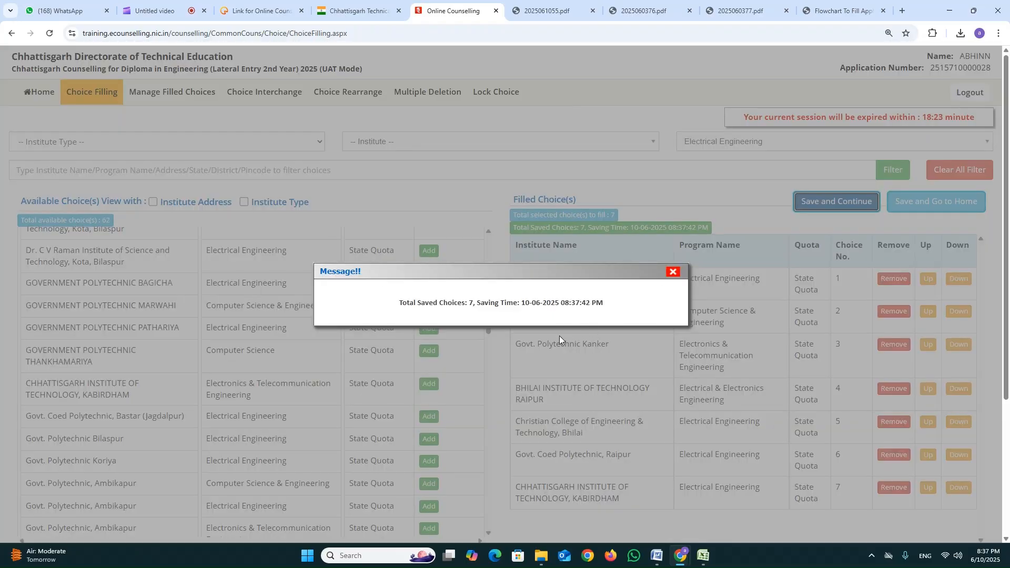
left_click_drag(493, 305, 583, 305)
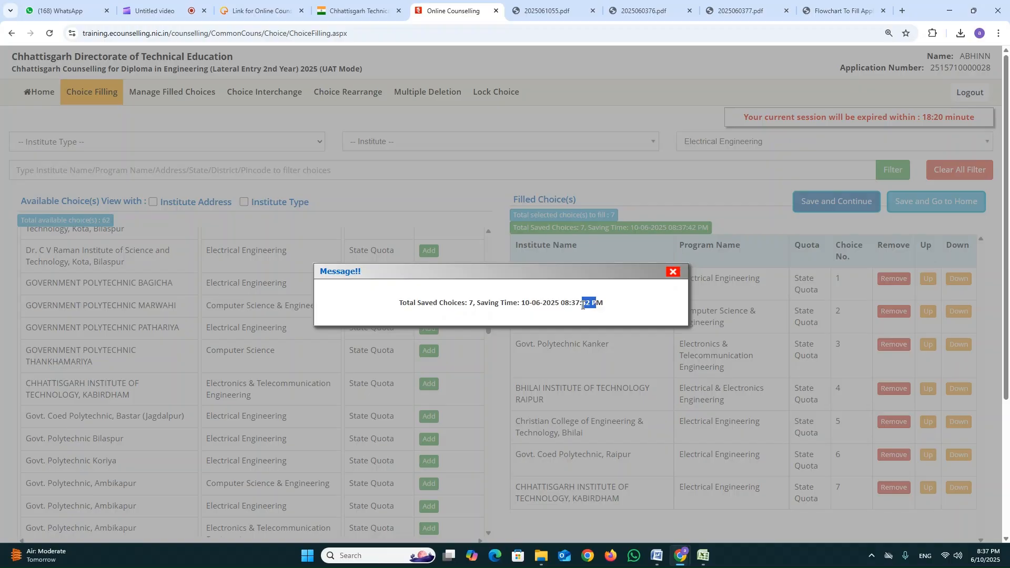
left_click(674, 272)
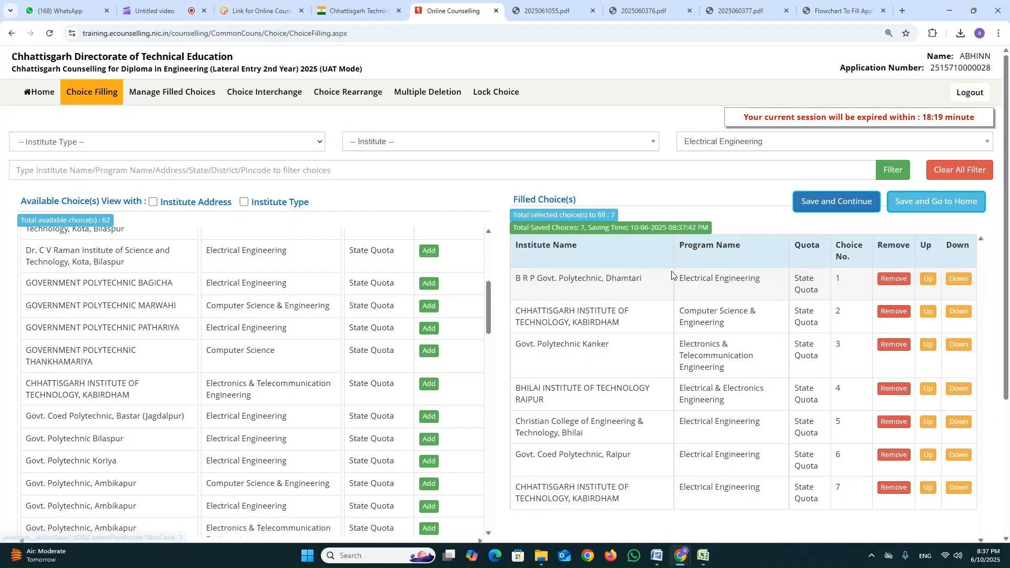
Interchange choice 3, Govt. Polytechnic Kanker, with choice 1, B R P Govt. Polytechnic, Dhamtari.
left_click(177, 97)
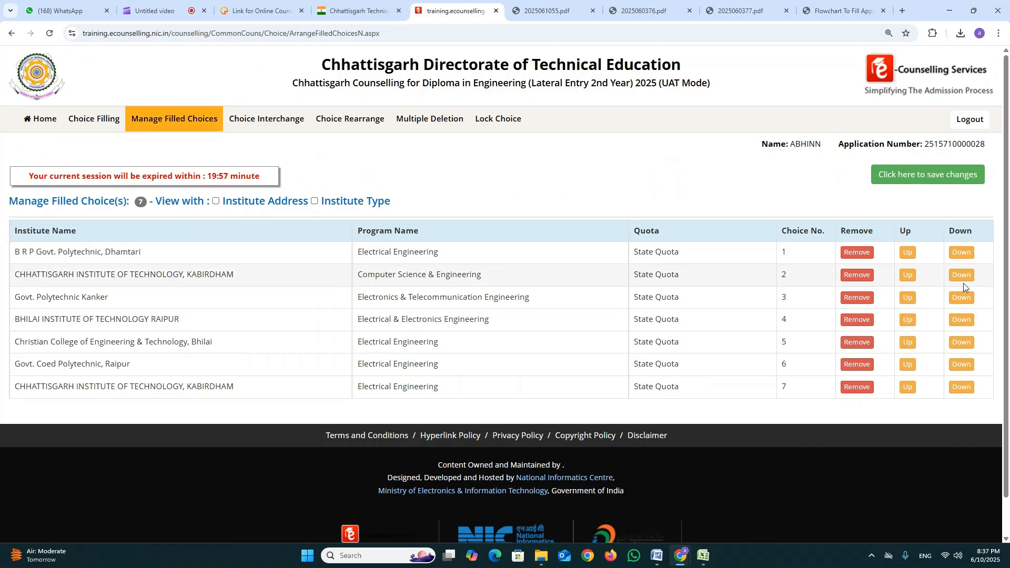
left_click(259, 121)
left_click(413, 232)
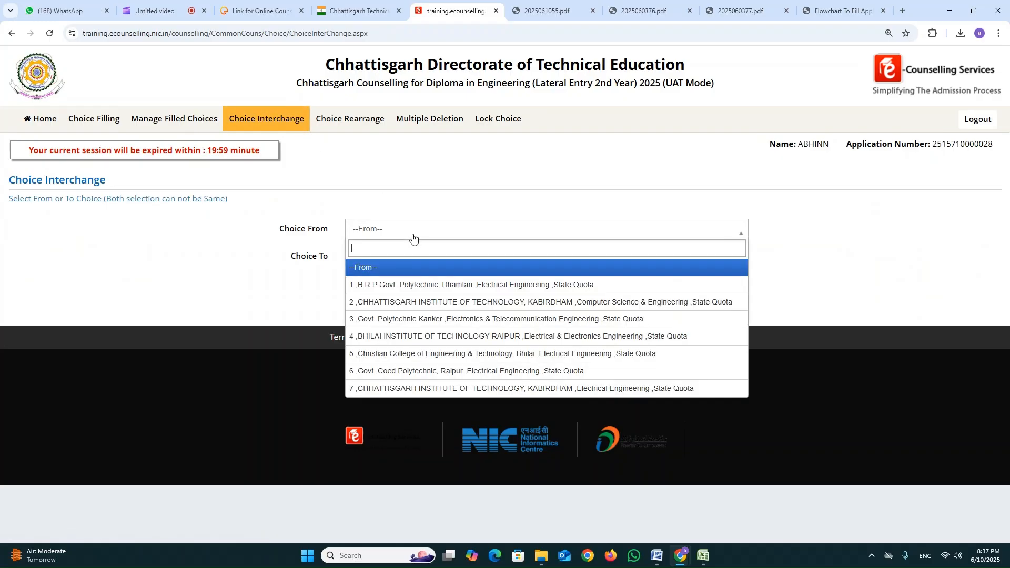
left_click(415, 319)
left_click(425, 258)
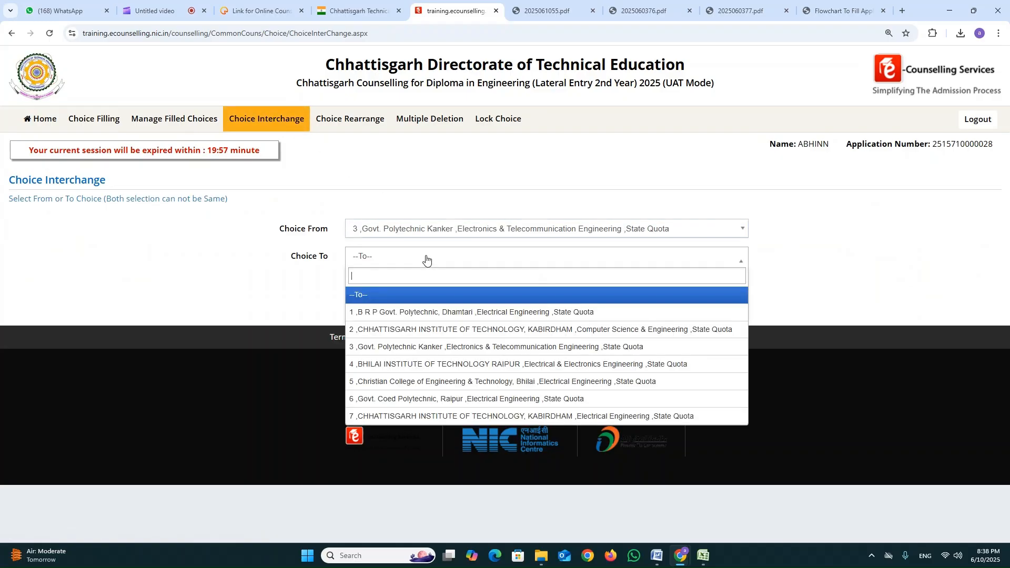
left_click(461, 312)
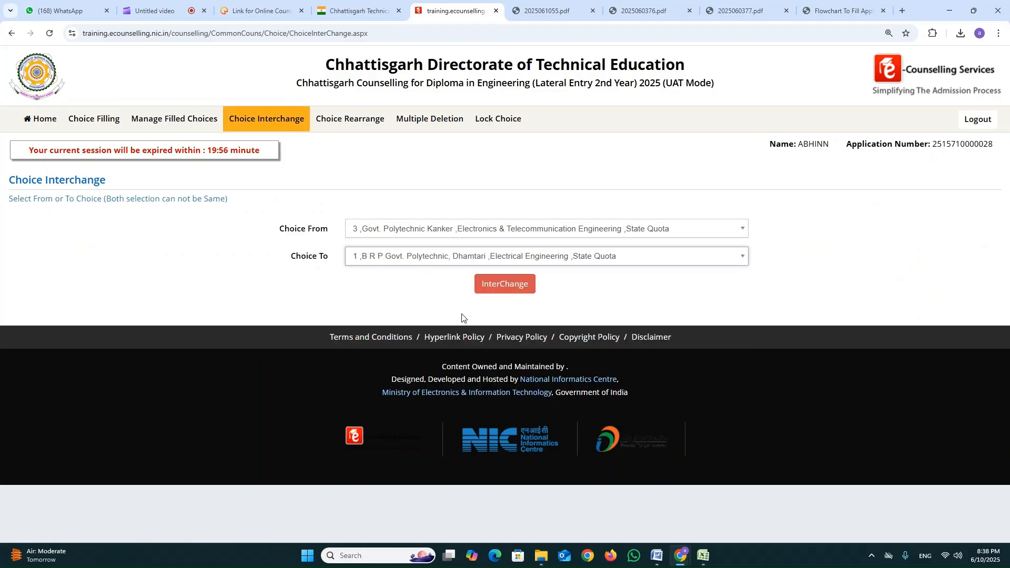
left_click(504, 284)
left_click(648, 272)
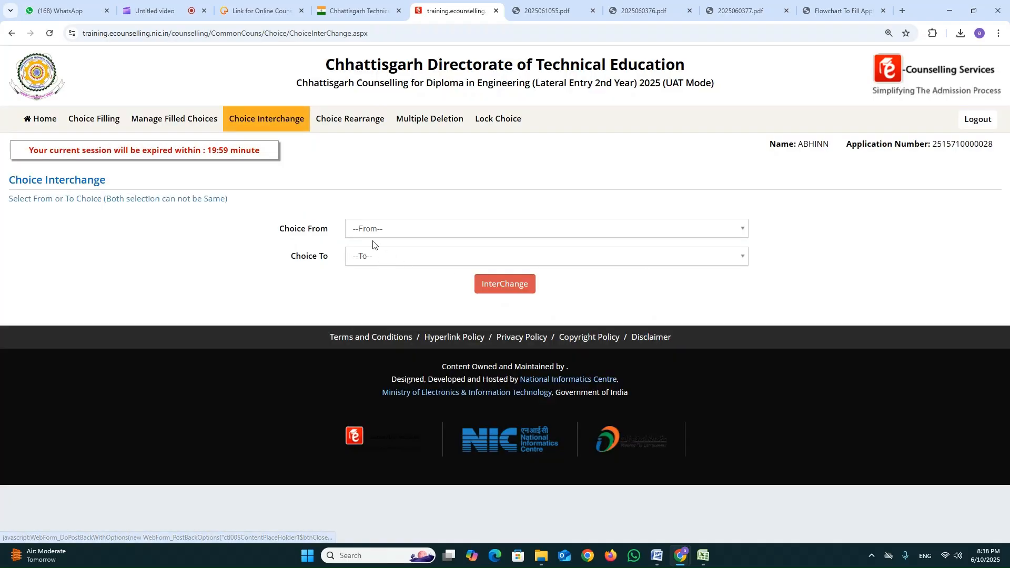
Open the choice rearrangement page and examine the new choice number fields of the filled choices.
left_click(341, 121)
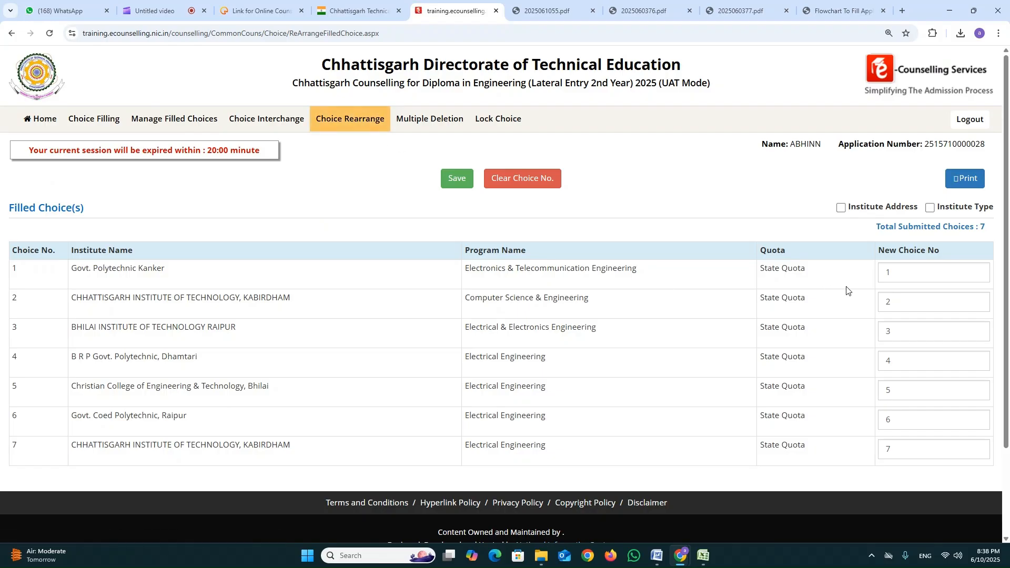
left_click(926, 275)
left_click(907, 306)
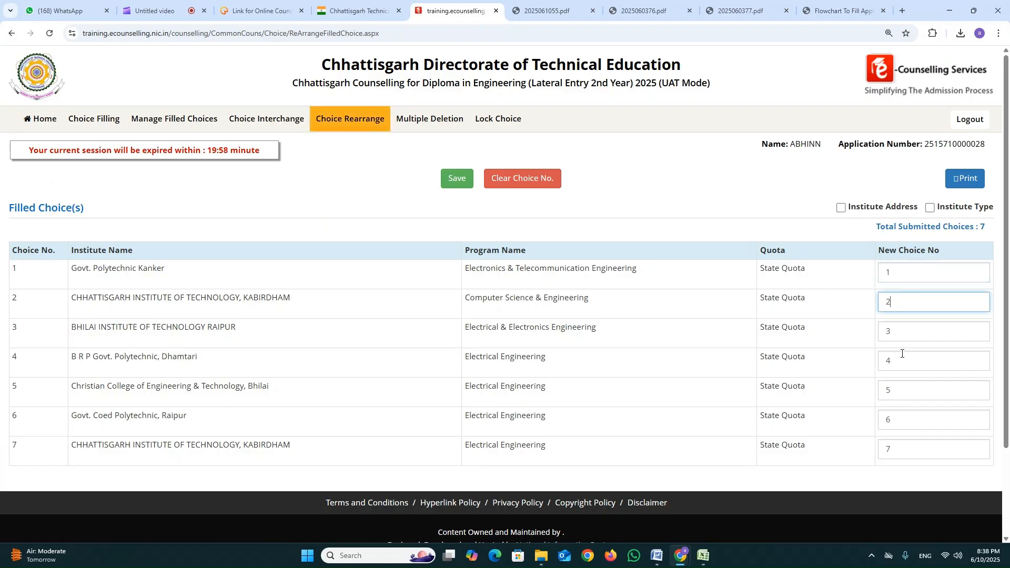
left_click(903, 366)
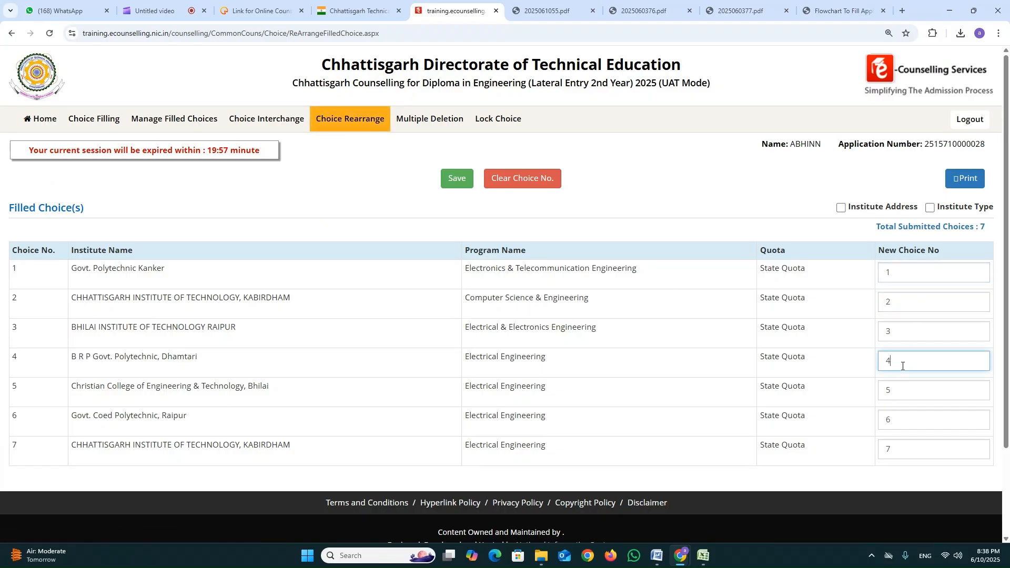
double_click(896, 276)
double_click(898, 332)
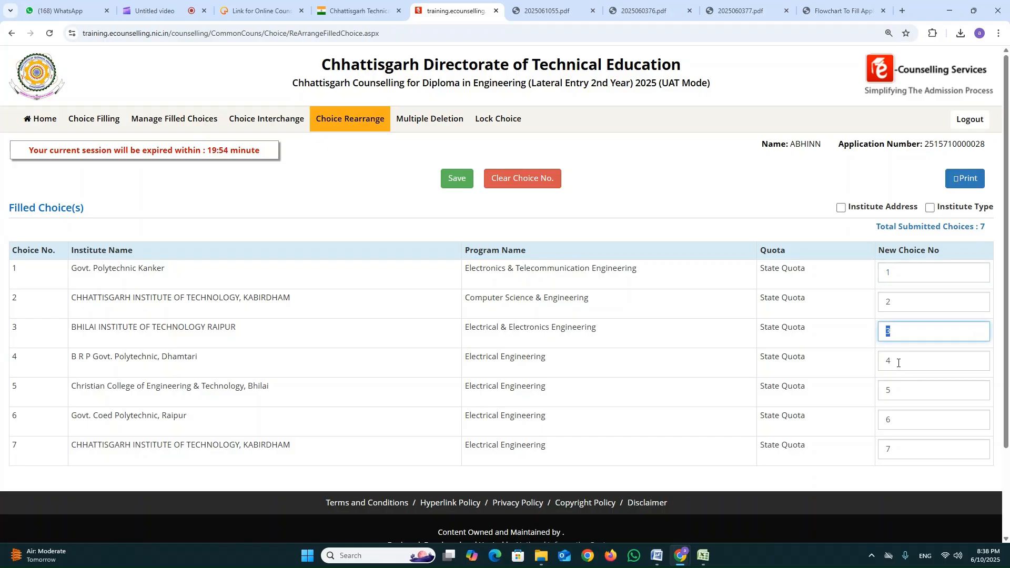
Request deletion of choices 1 and 2, Govt. Polytechnic Kanker and Chhattisgarh Institute of Technology, Kabirdham, and authorise it with the account password.
left_click(449, 121)
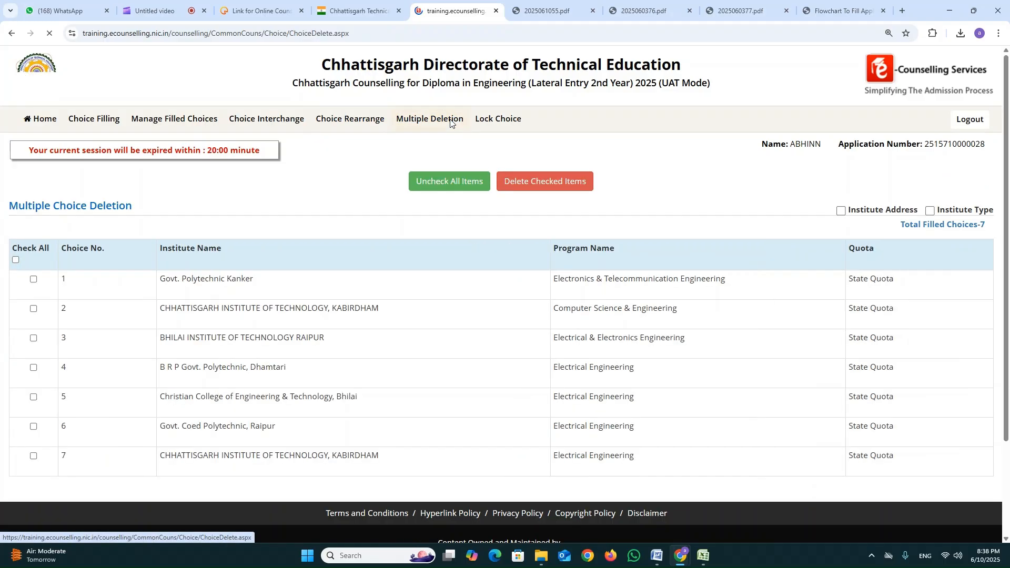
left_click(33, 279)
left_click(33, 308)
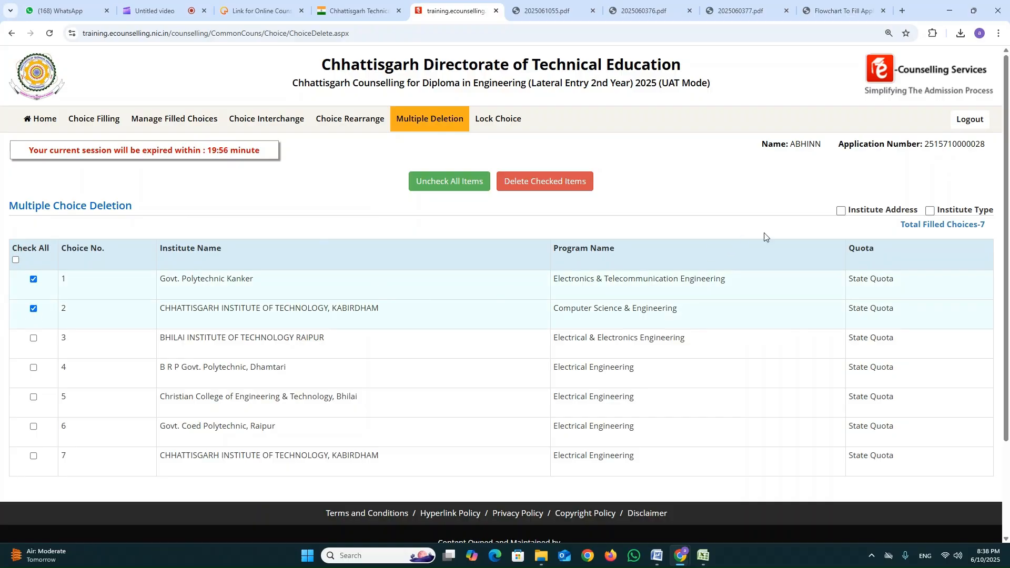
left_click(552, 182)
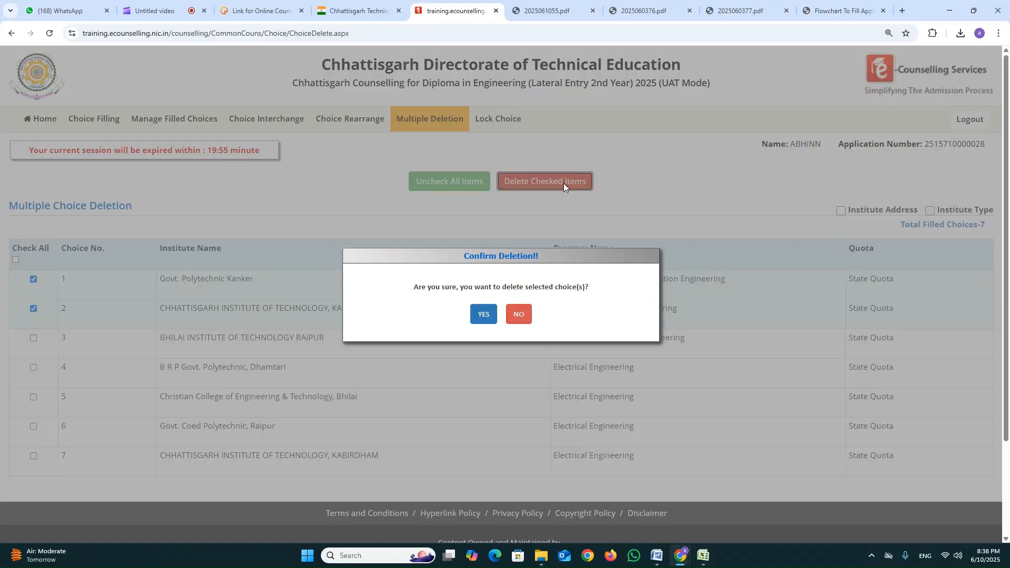
left_click(483, 314)
left_click(491, 284)
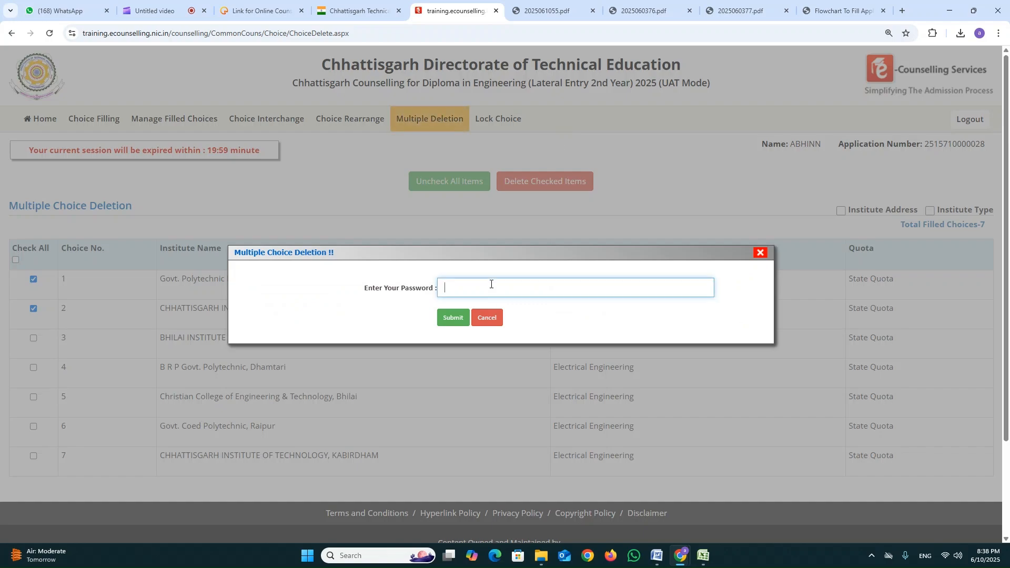
type("••")
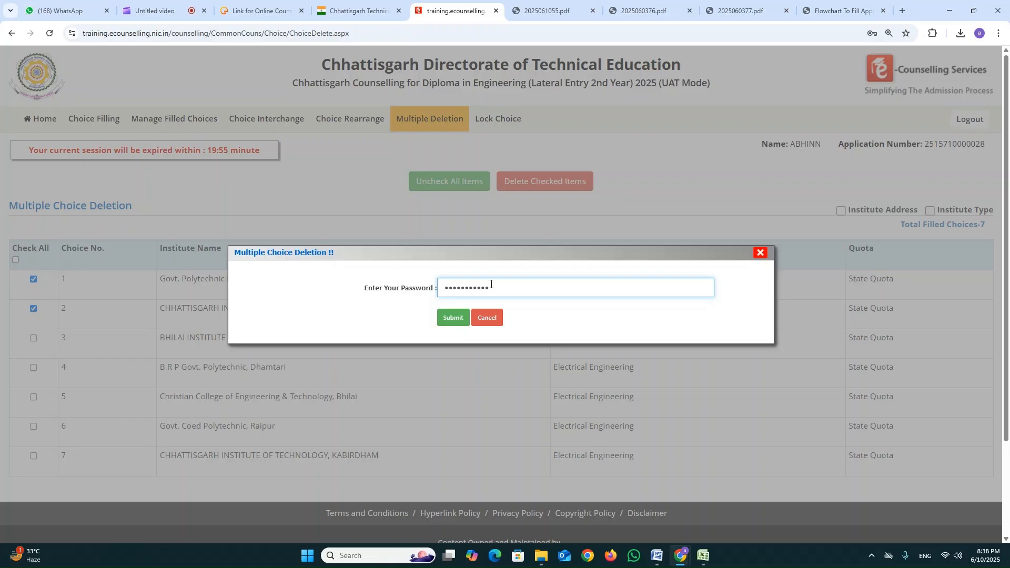
key("Return")
key("Return")
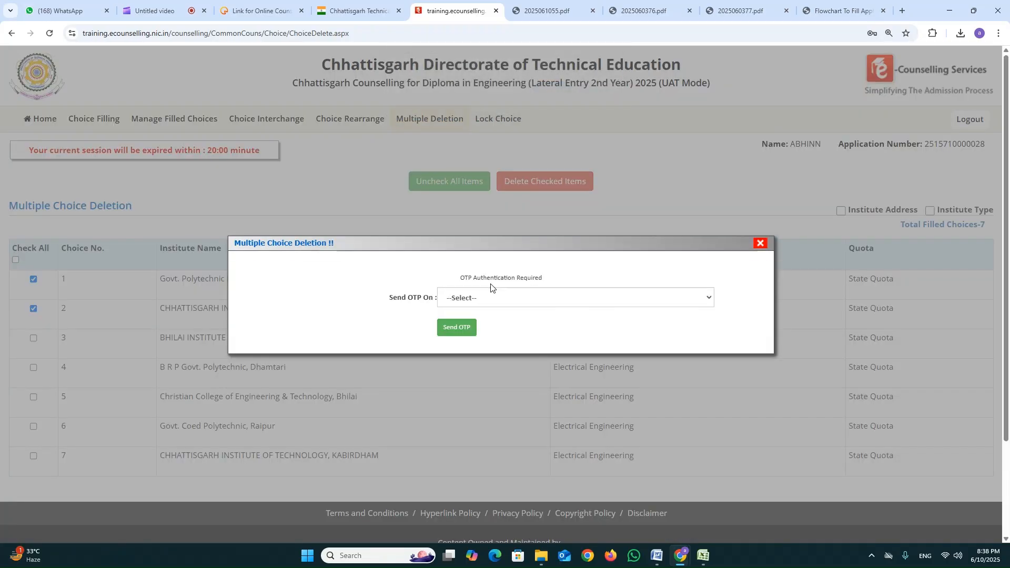
Send the OTP to the registered mobile number and submit the received code to complete the multiple choice deletion.
left_click(476, 297)
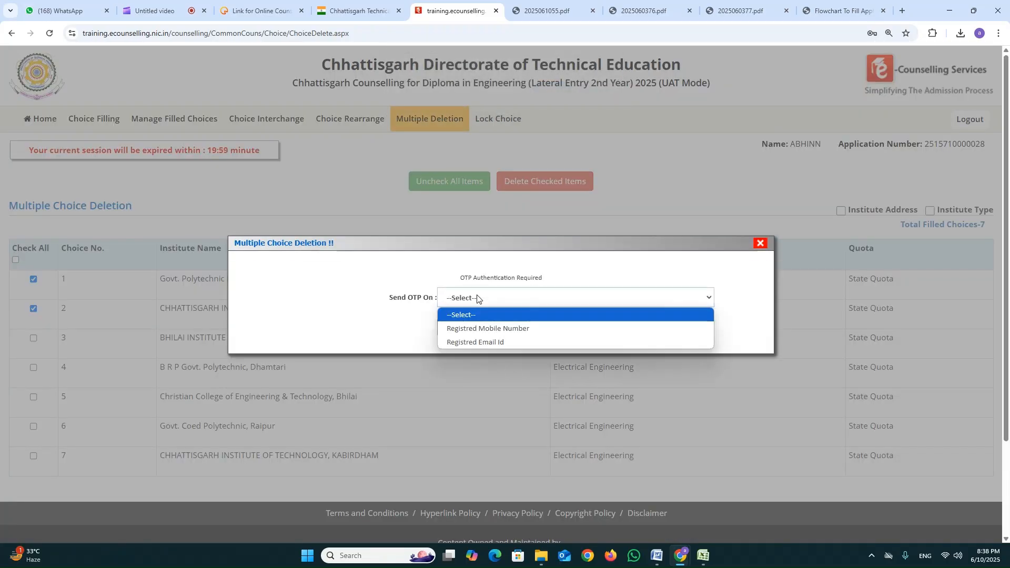
left_click(496, 328)
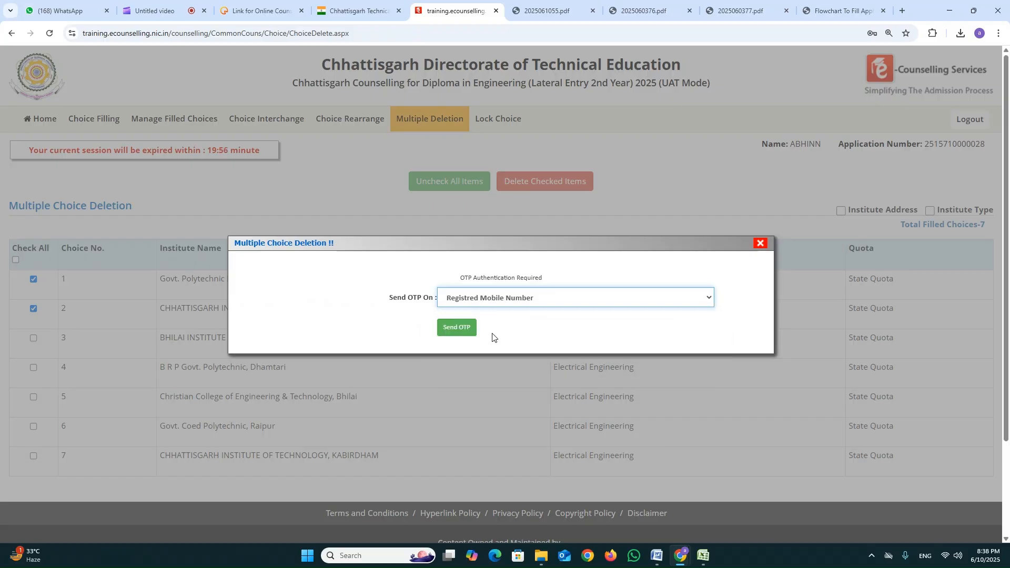
left_click(467, 329)
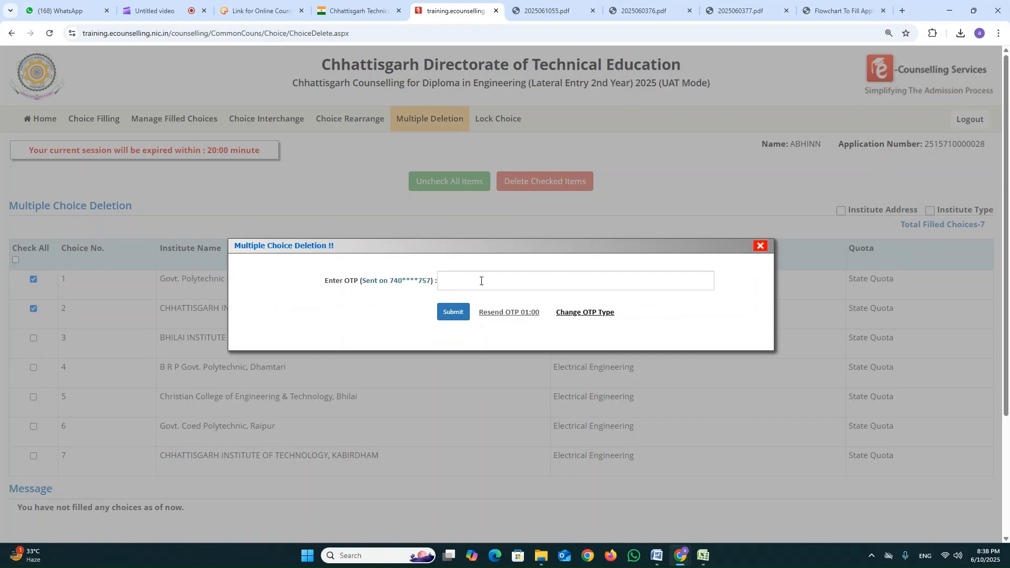
left_click(481, 280)
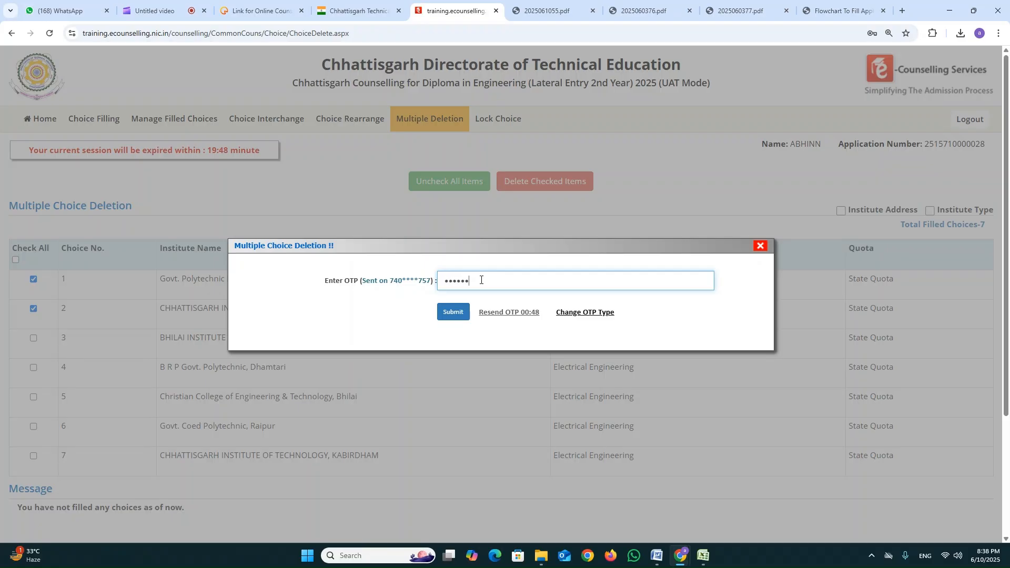
key("BackSpace")
key("BackSpace")
key("BackSpace")
key("BackSpace")
key("BackSpace")
type("•")
key("Tab")
key("Return")
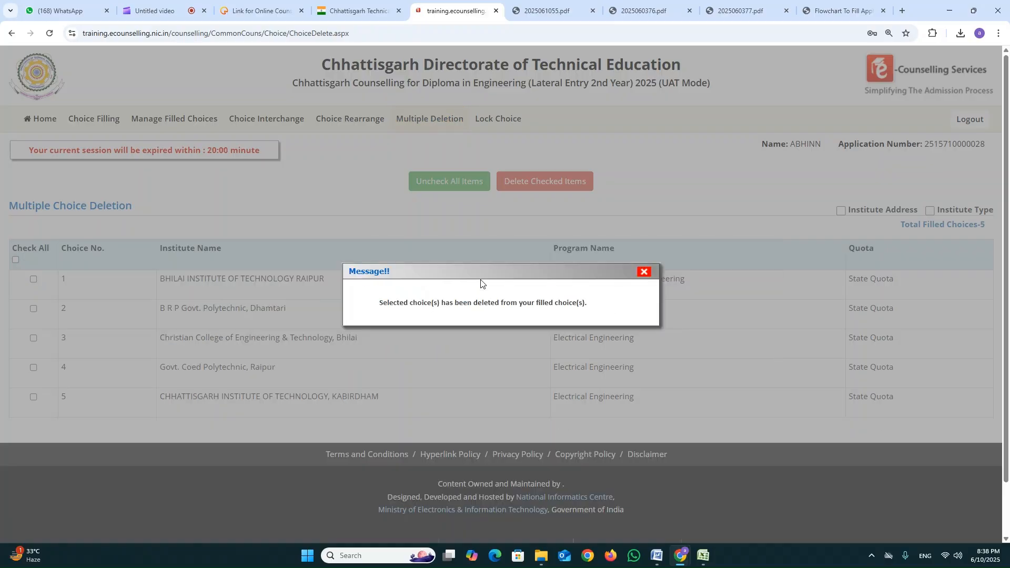
left_click(644, 272)
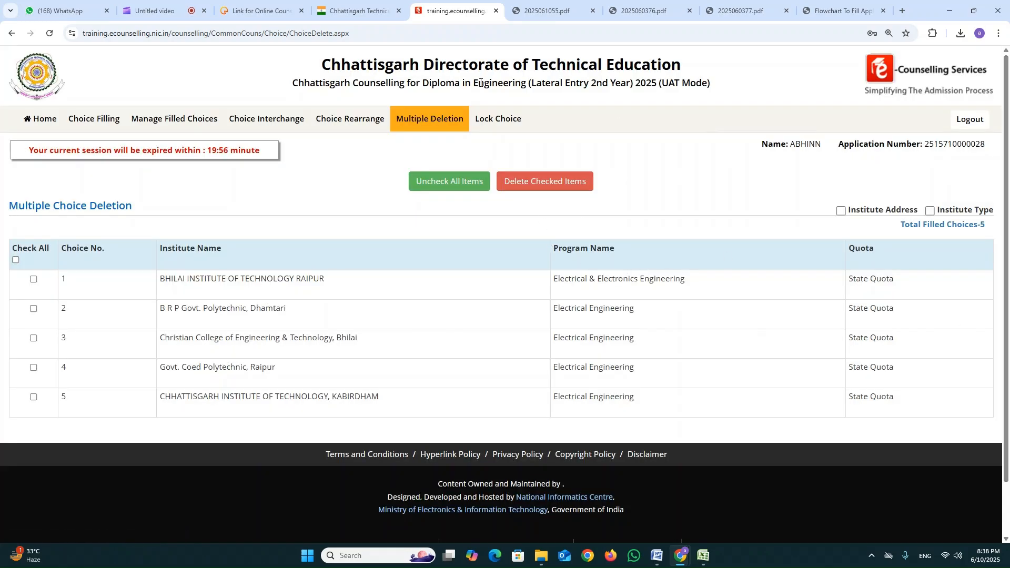
Open the choice locking page and review the locking agreement, institute type summary and list of filled choices.
left_click(494, 118)
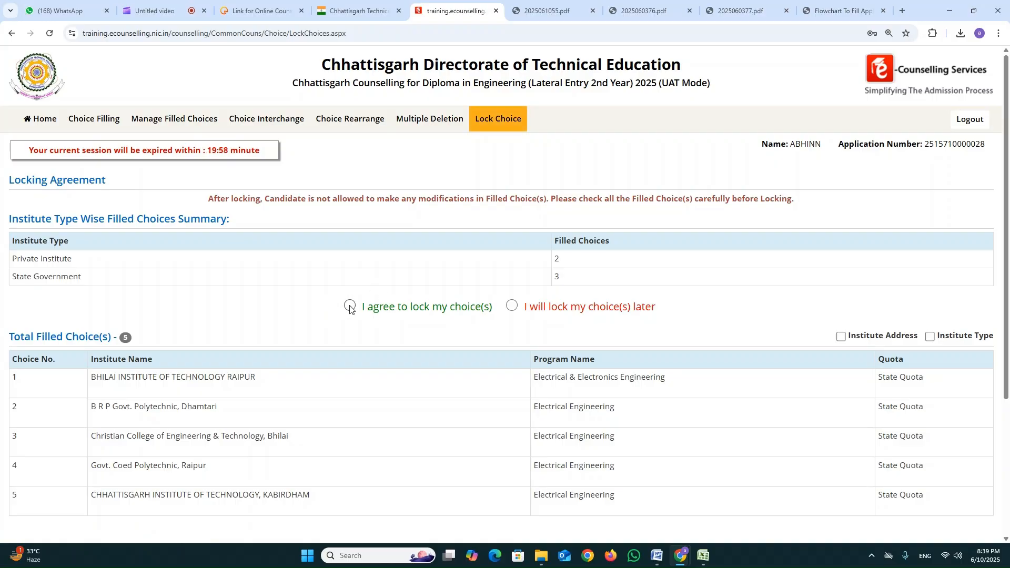
scroll(352, 310, "down", 2)
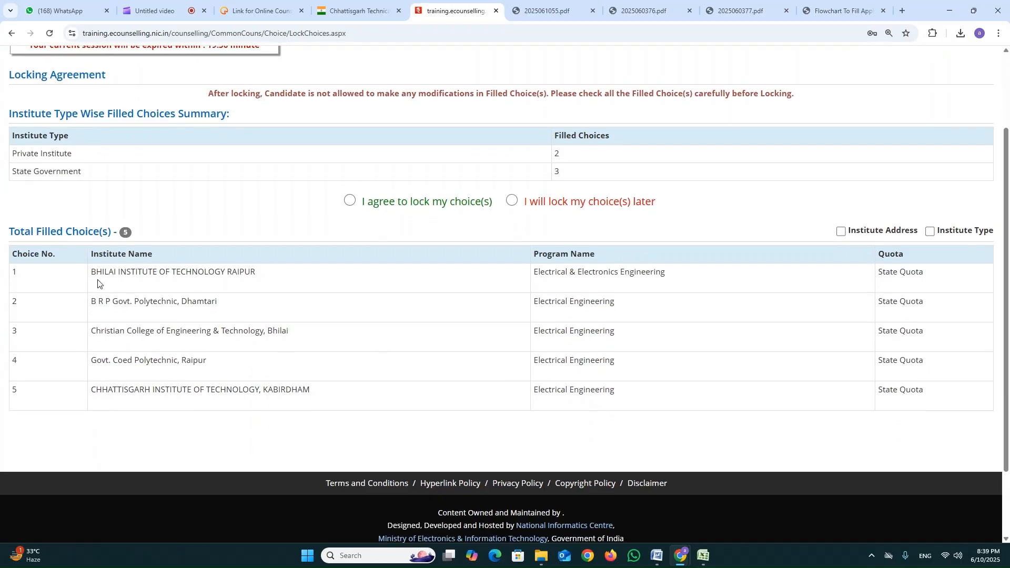
left_click_drag(97, 272, 927, 399)
scroll(773, 330, "up", 2)
left_click(719, 318)
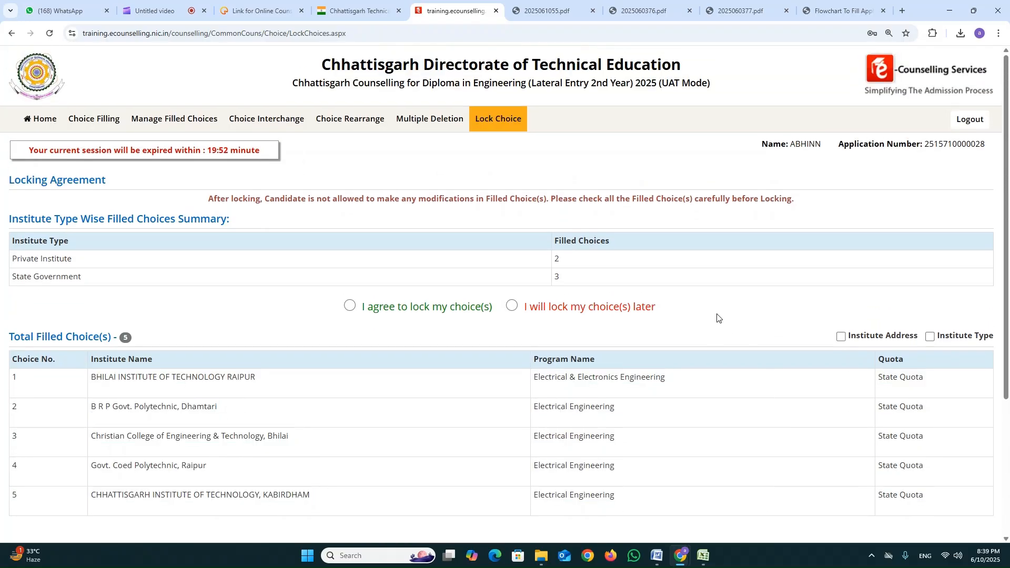
scroll(688, 389, "down", 2)
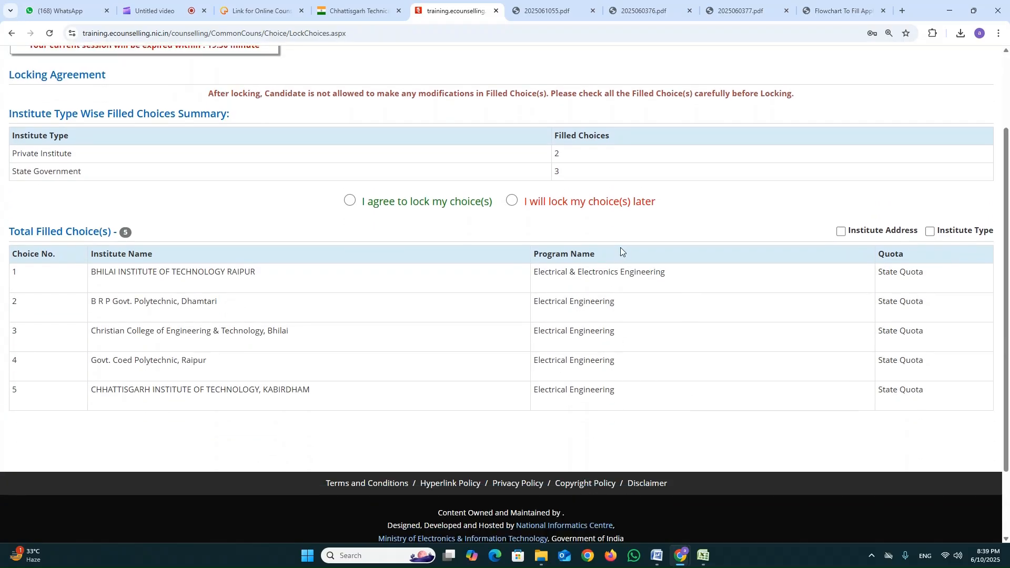
scroll(620, 247, "up", 2)
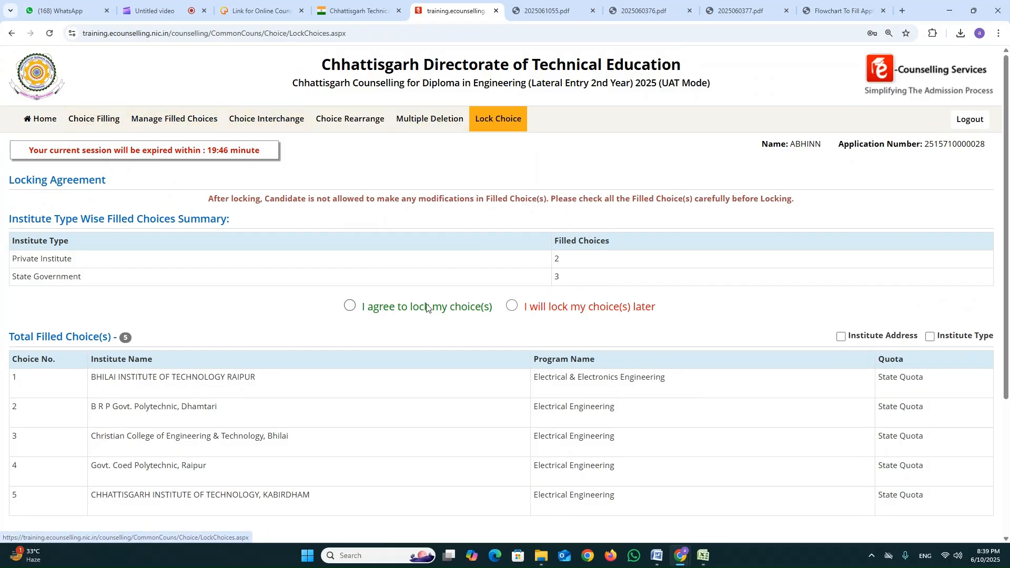
Agree to lock the filled choices and authorise the locking with the account password.
left_click(350, 307)
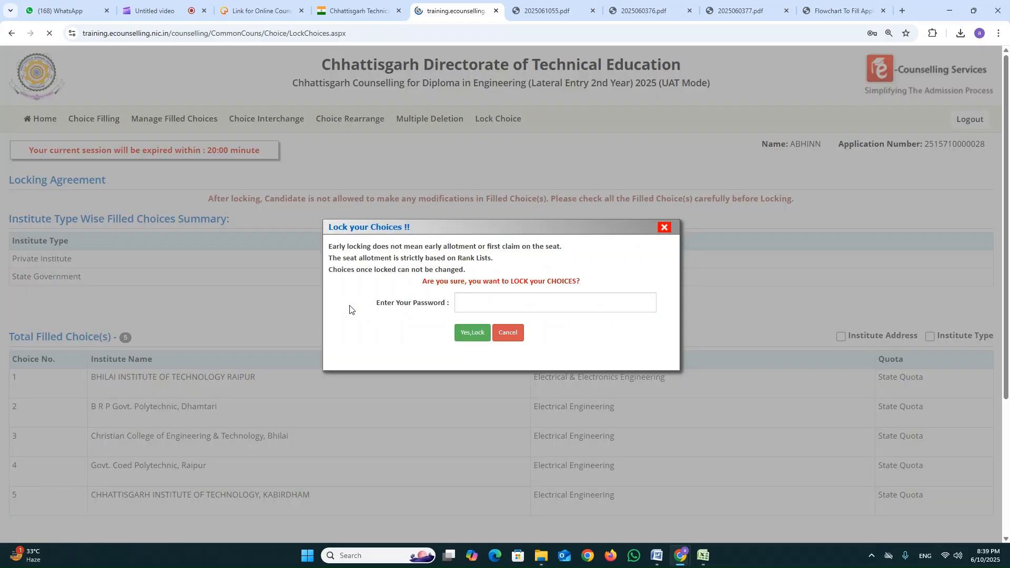
left_click(528, 301)
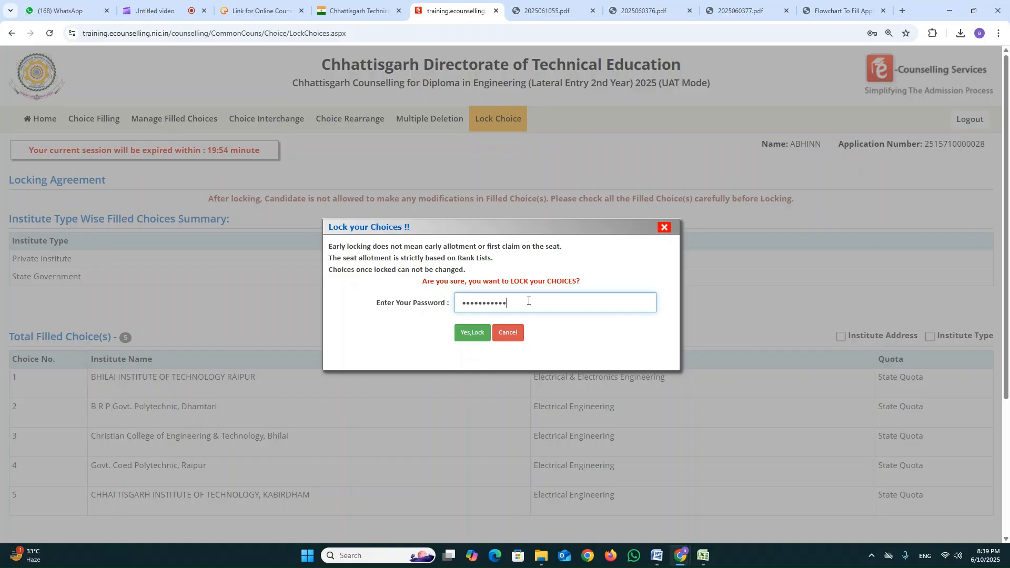
key("Tab")
key("Return")
key("Return")
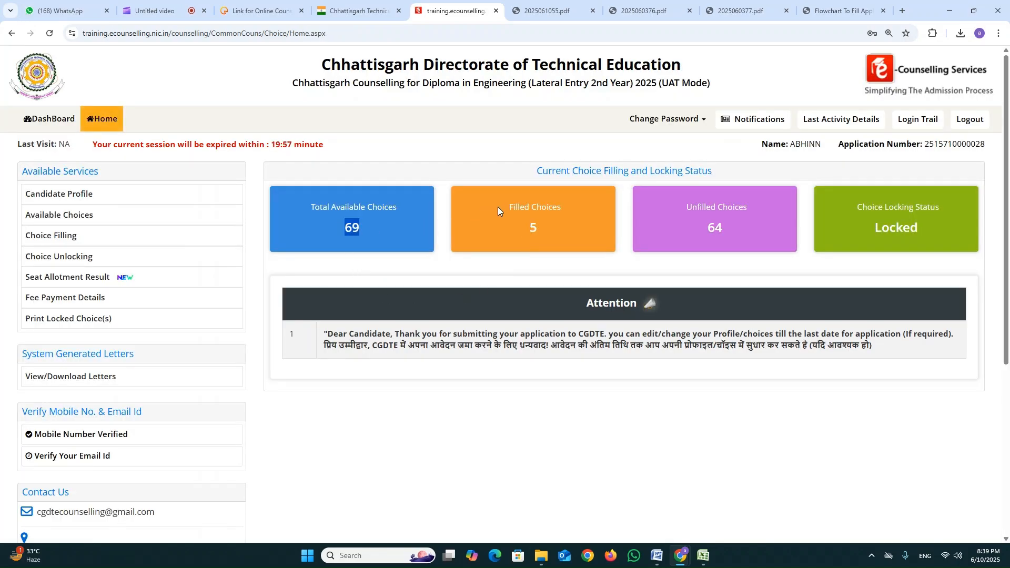
Review the filled choices, unfilled choices and choice locking status on the choice filling home page.
left_click_drag(498, 209, 557, 226)
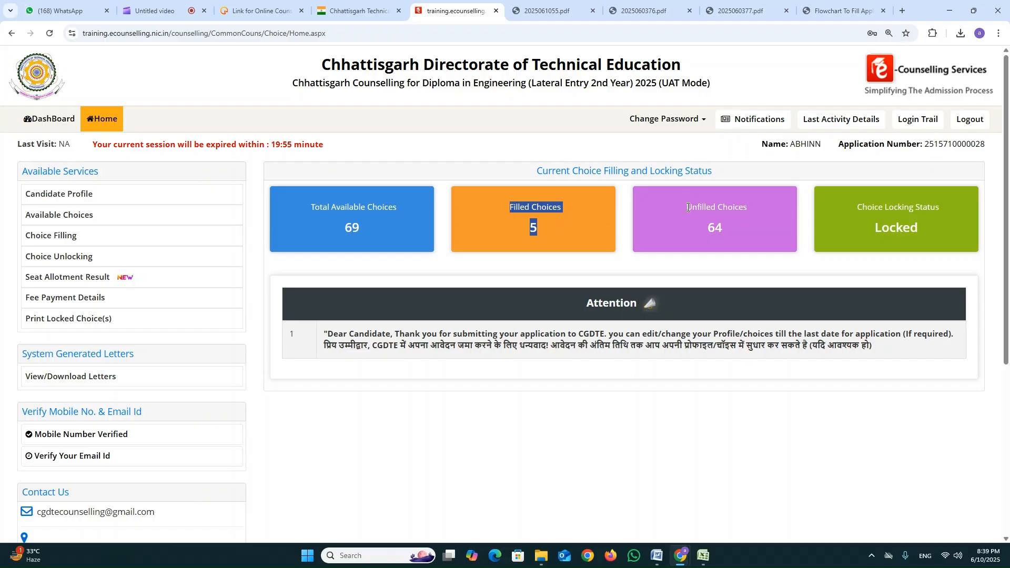
left_click_drag(688, 208, 742, 232)
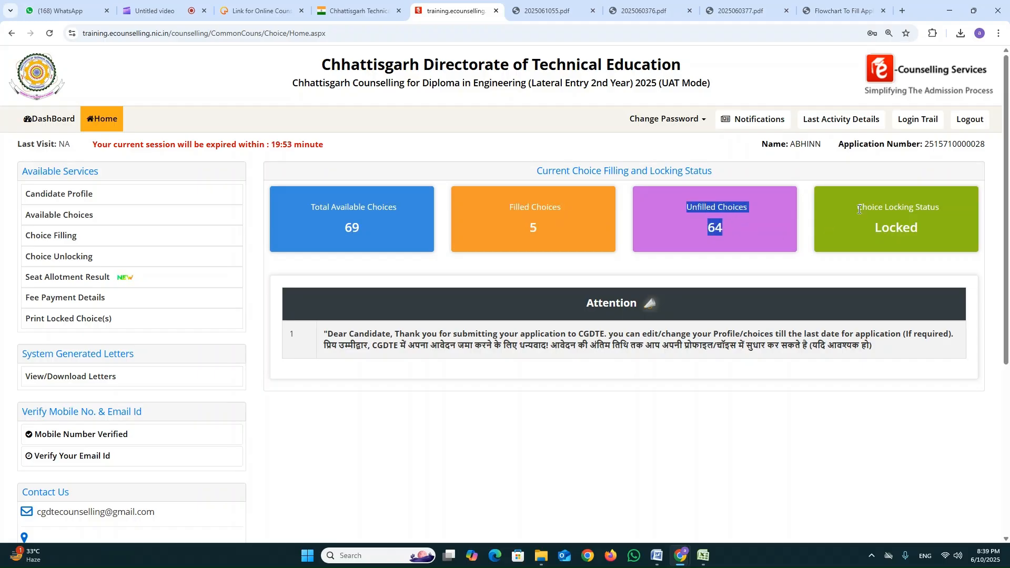
left_click_drag(856, 207, 937, 211)
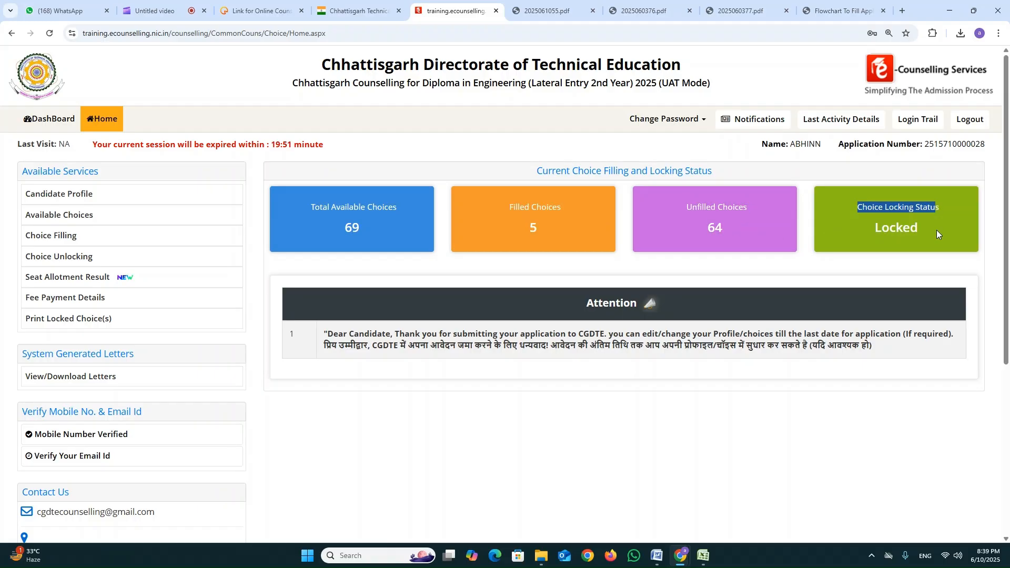
left_click(934, 229)
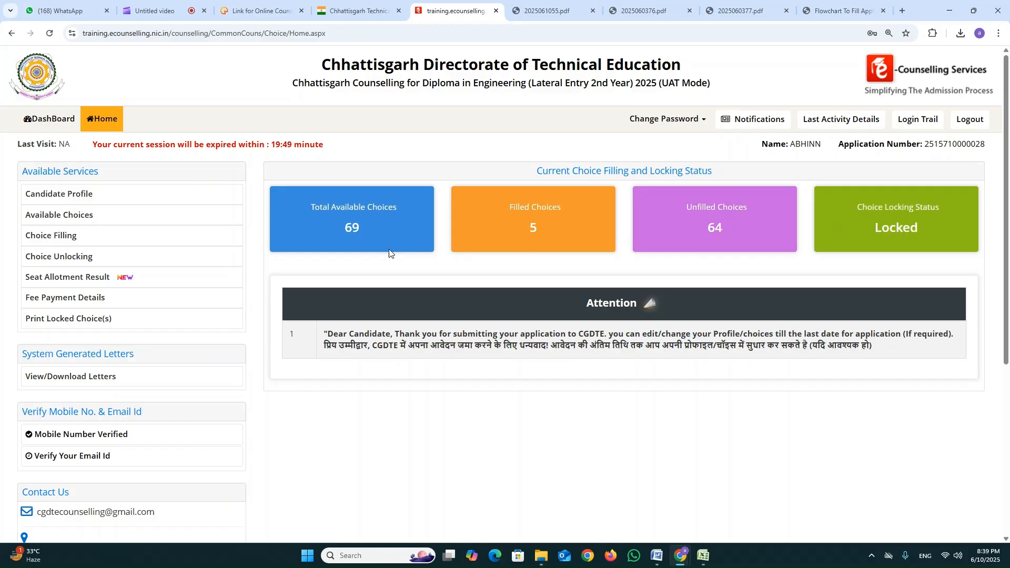
scroll(201, 356, "down", 1)
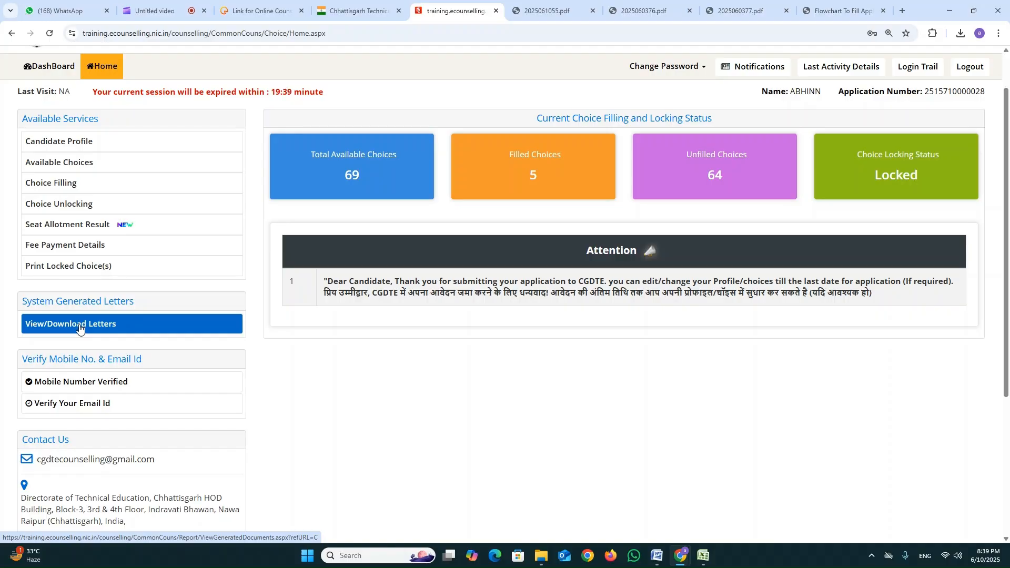
Check which letter types the system-generated letters page offers and return to the dashboard.
left_click(79, 329)
left_click(406, 228)
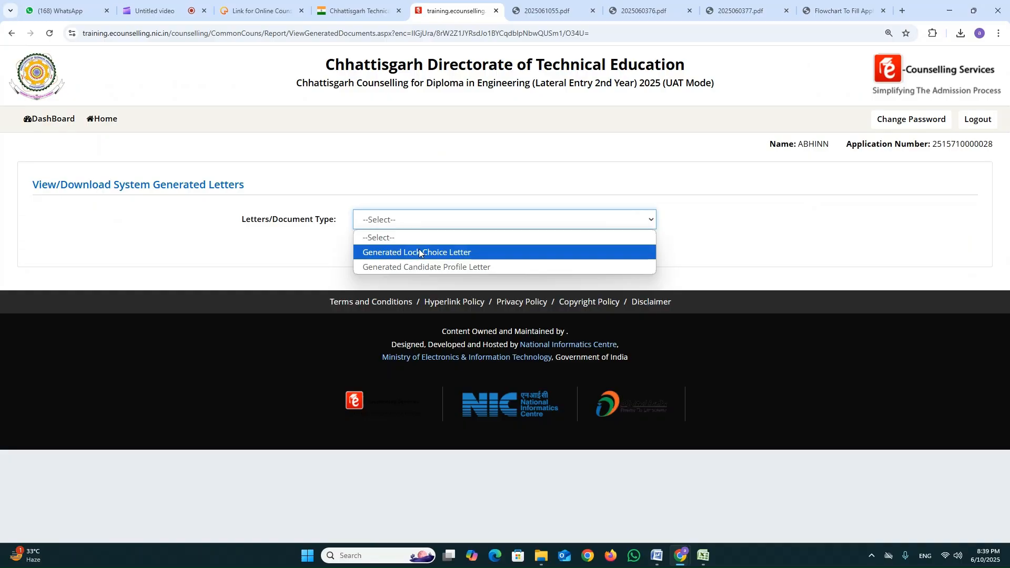
left_click(730, 246)
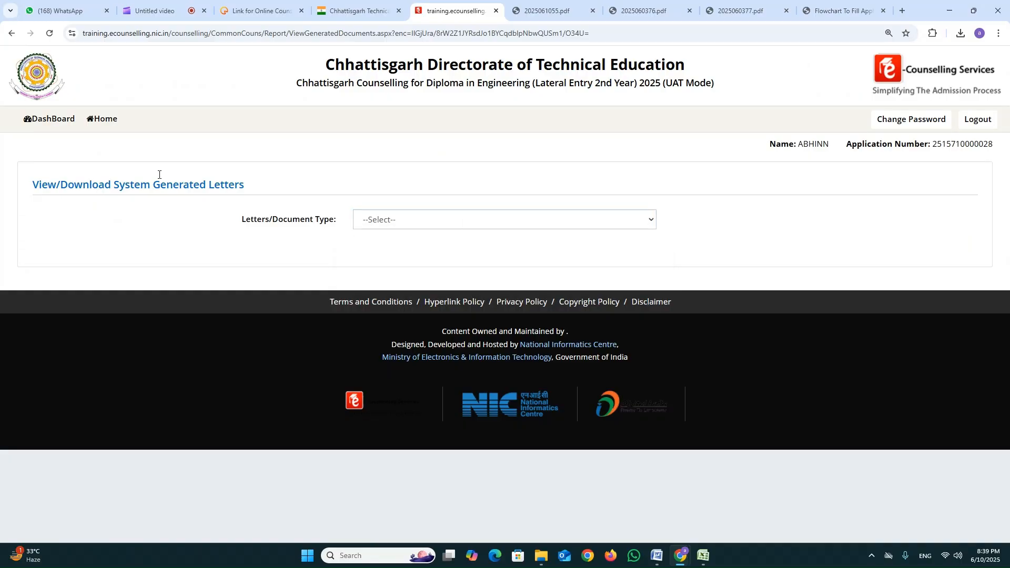
left_click(59, 121)
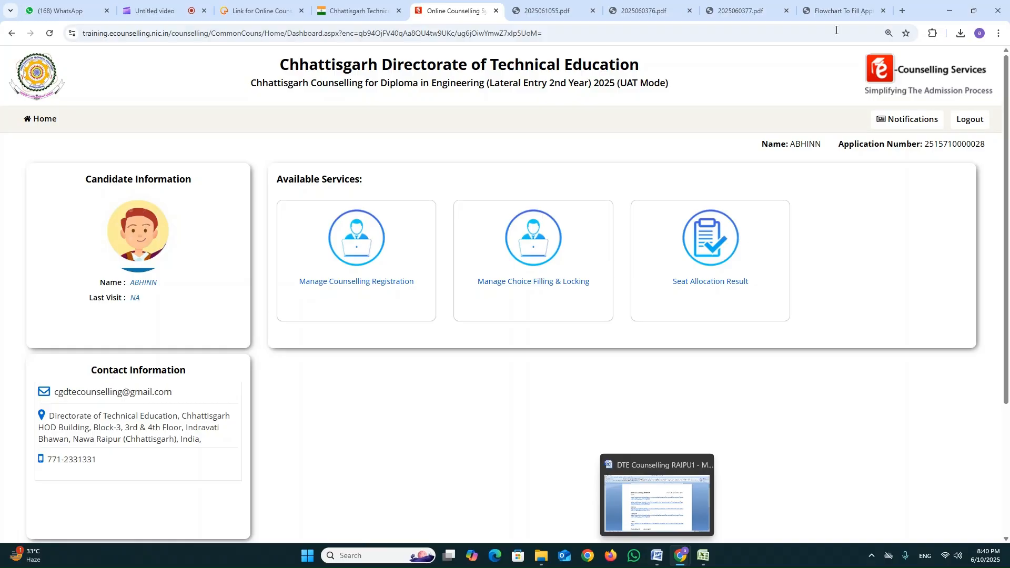
Consult page 19 of 2025060377.pdf for the mandatory 10+2 subjects of each engineering branch.
left_click(729, 3)
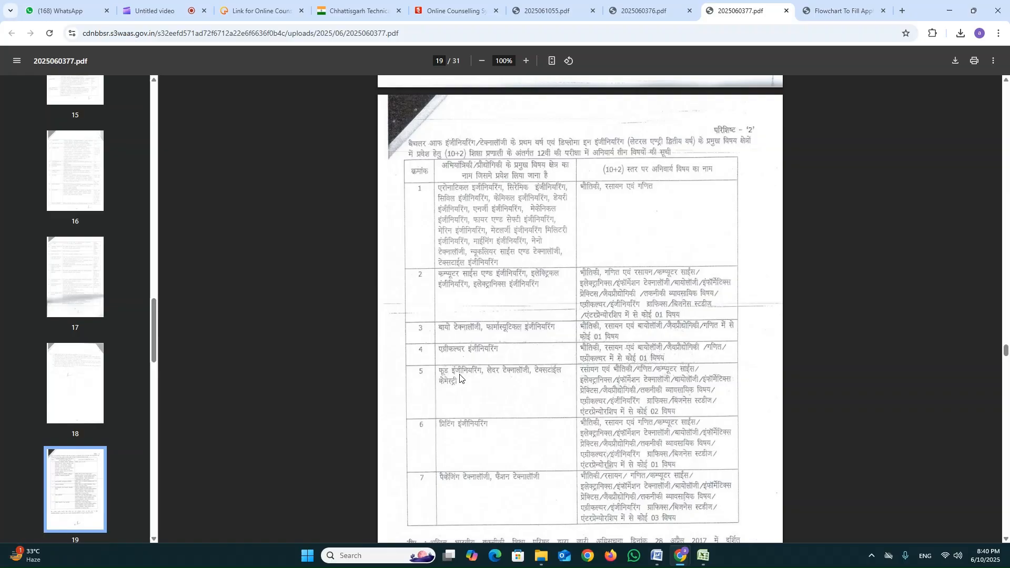
scroll(461, 371, "up", 8)
scroll(487, 353, "down", 5)
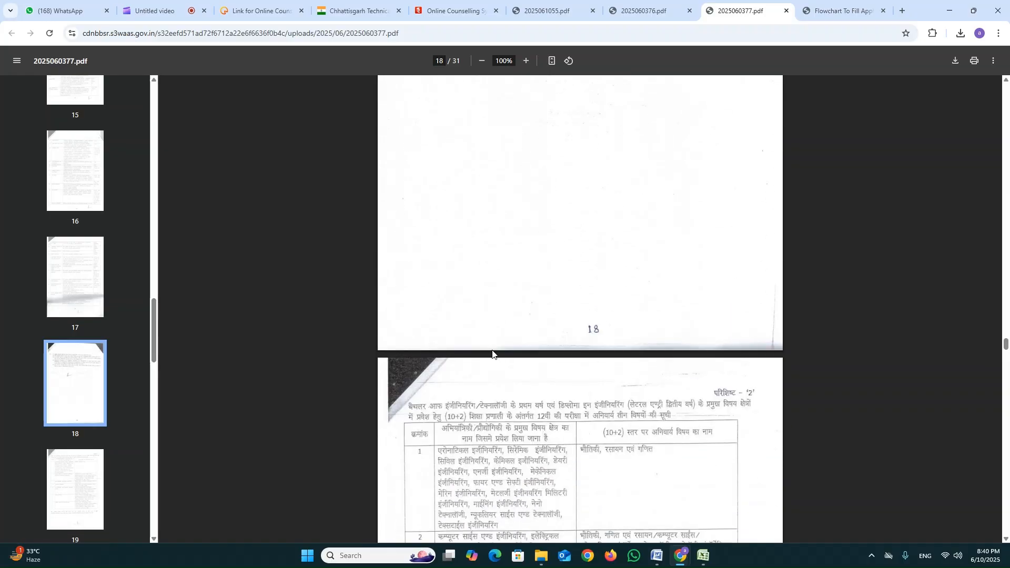
scroll(633, 381, "down", 1)
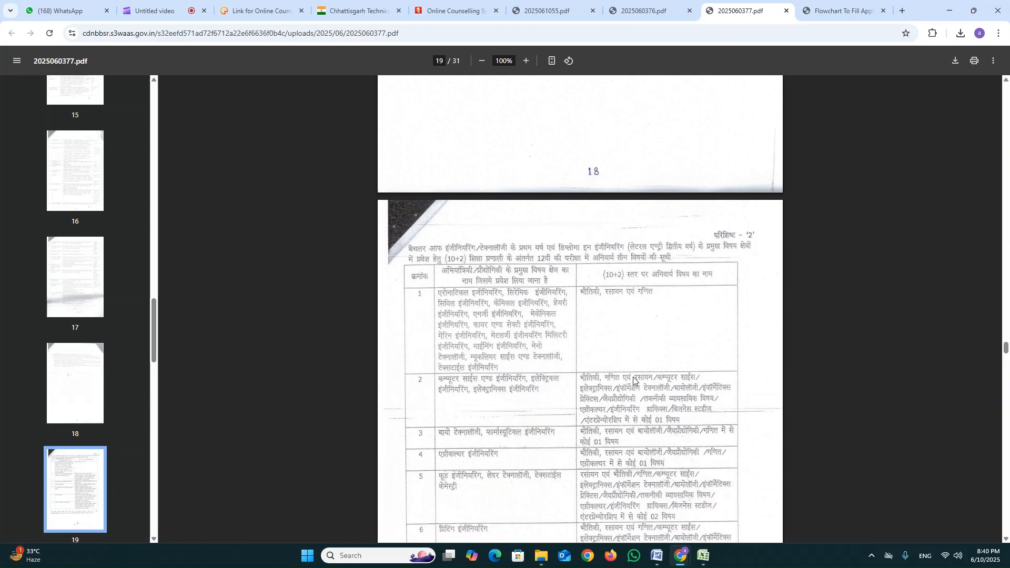
scroll(634, 380, "down", 2)
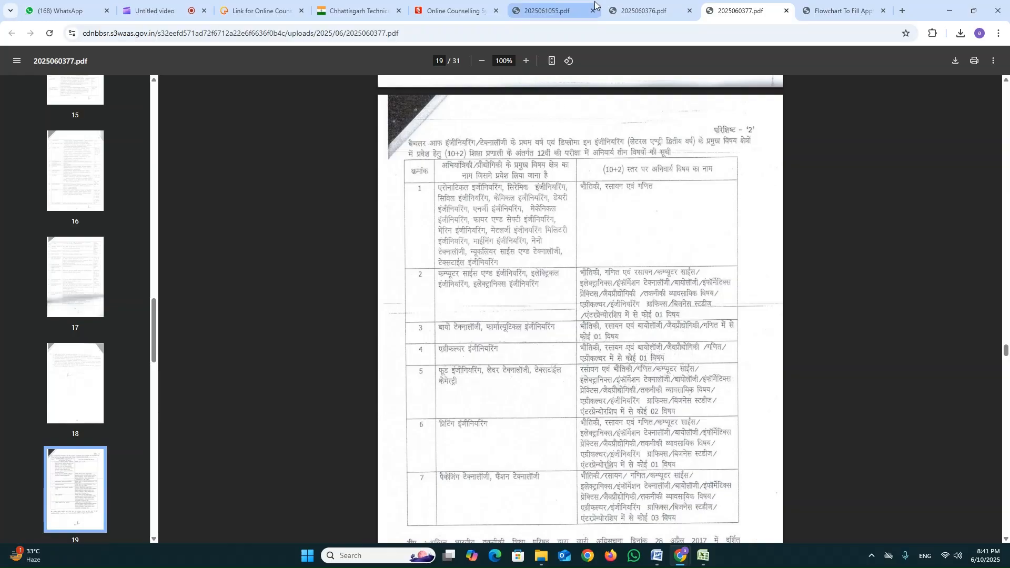
Return to choice filling and locking on the counselling site and unlock the locked choices, authorising it with the account password.
left_click(457, 10)
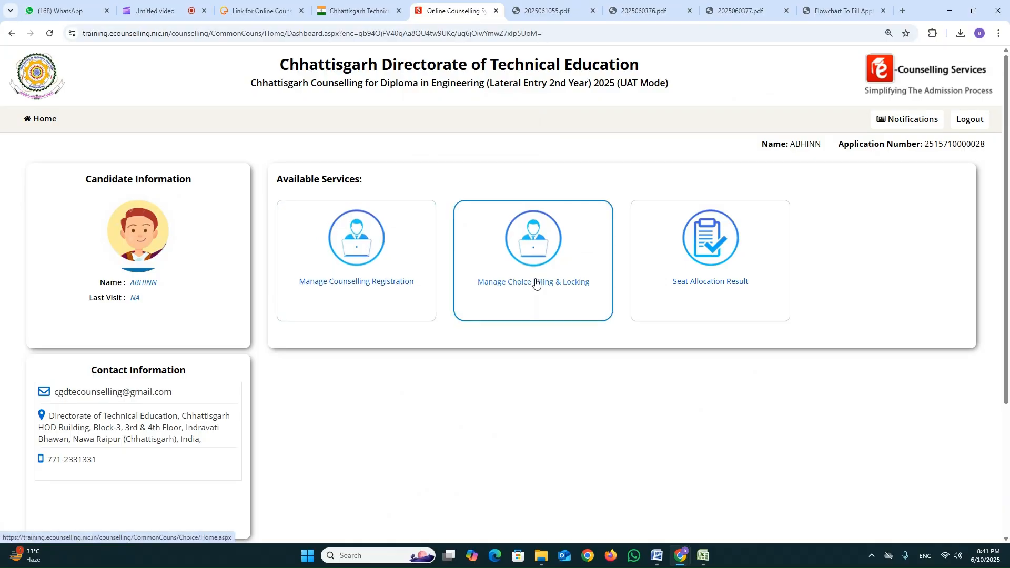
left_click(487, 285)
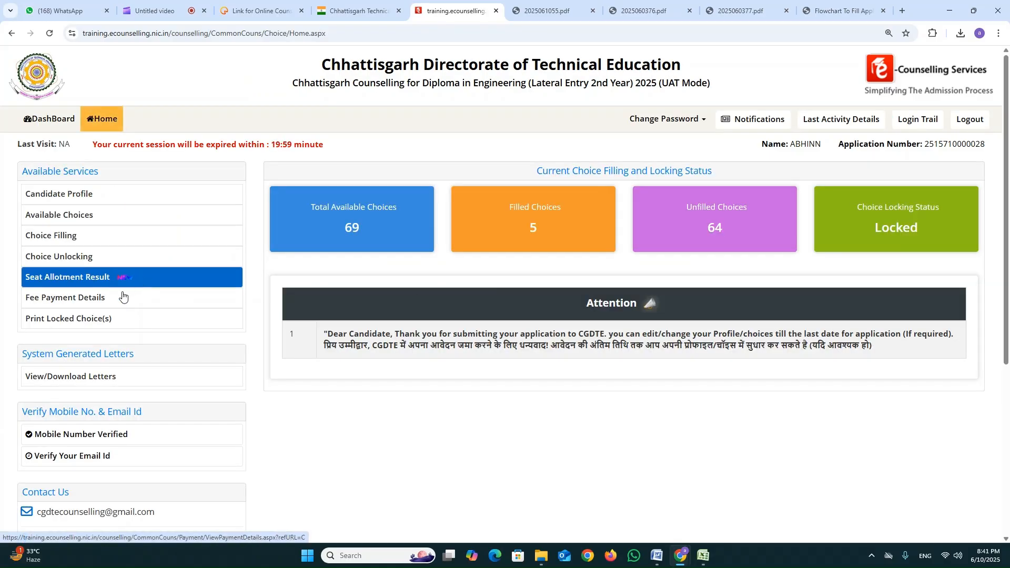
left_click(77, 261)
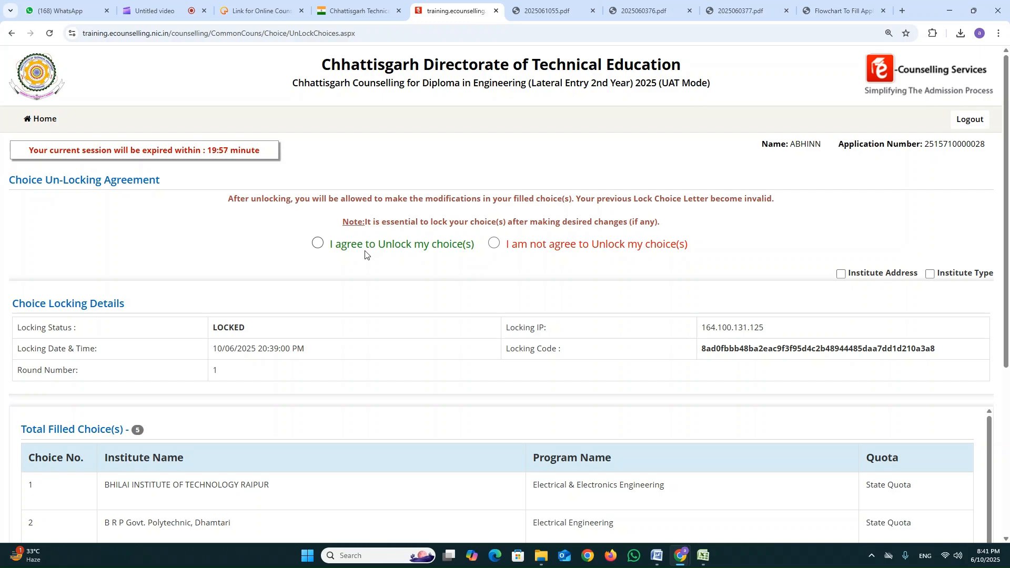
left_click(320, 244)
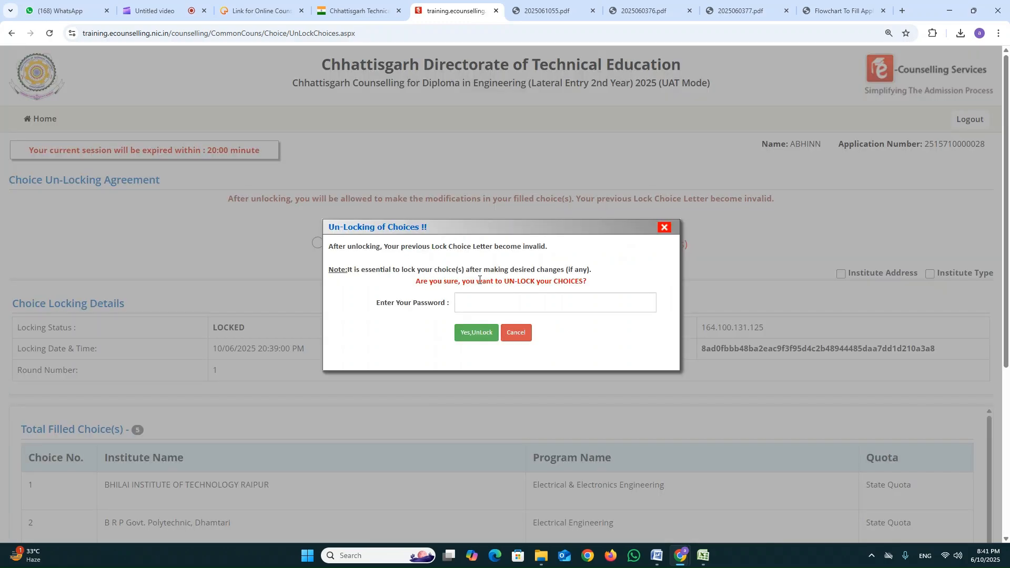
left_click(493, 296)
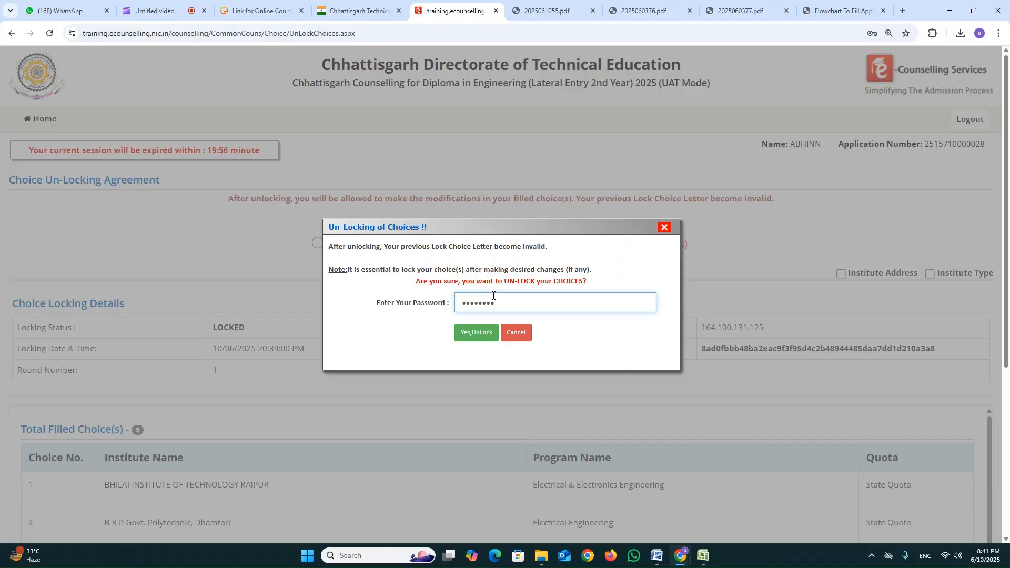
key("Tab")
key("Return")
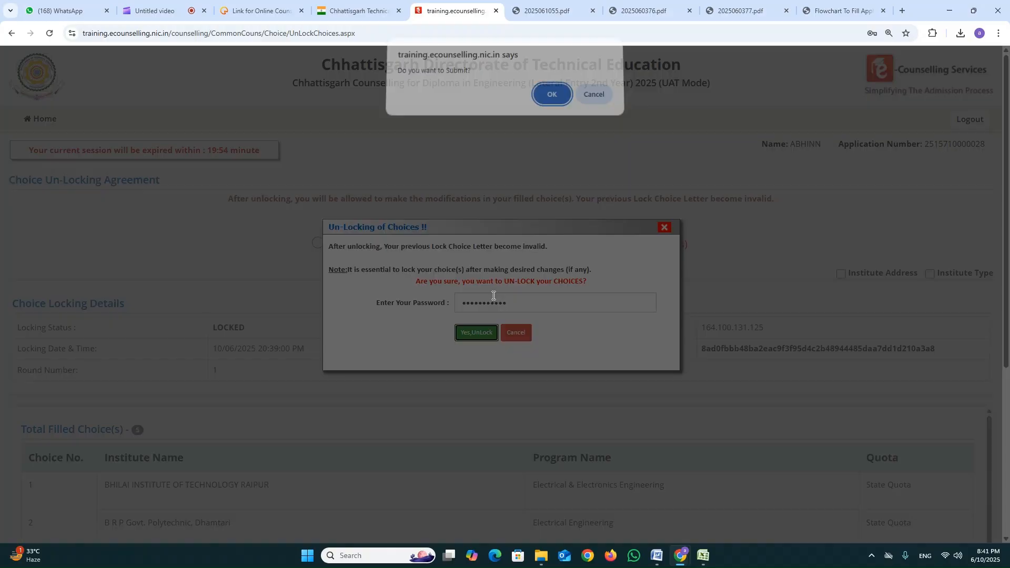
left_click(549, 101)
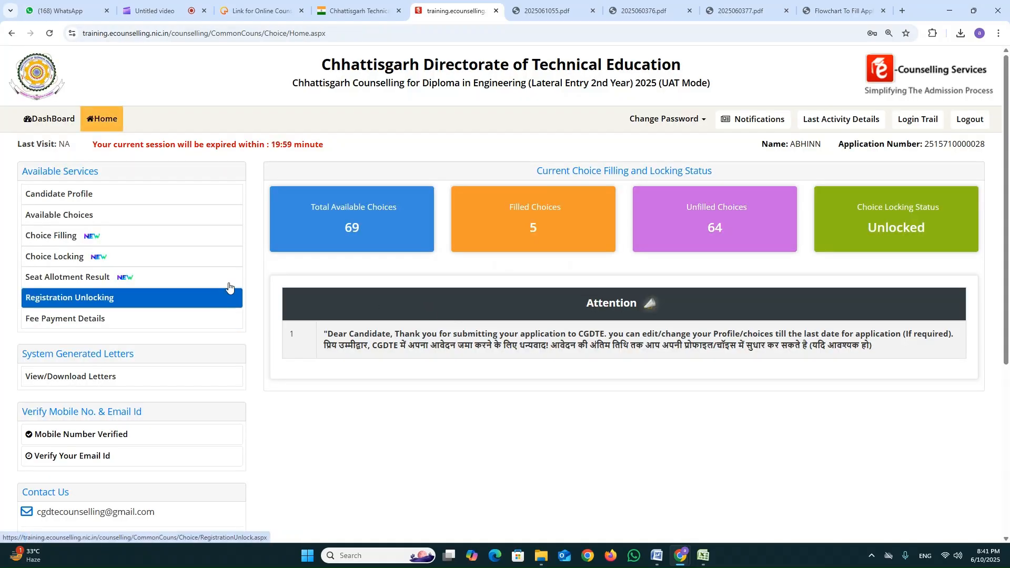
Open the registration unlocking page, agree to unlock the registration and confirm the request.
left_click(81, 298)
left_click(466, 277)
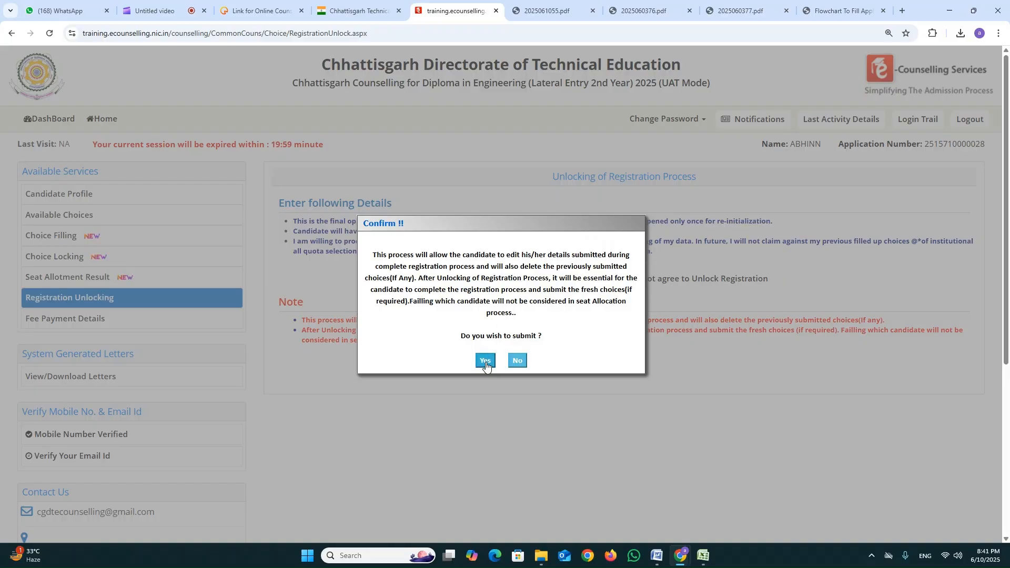
left_click(486, 362)
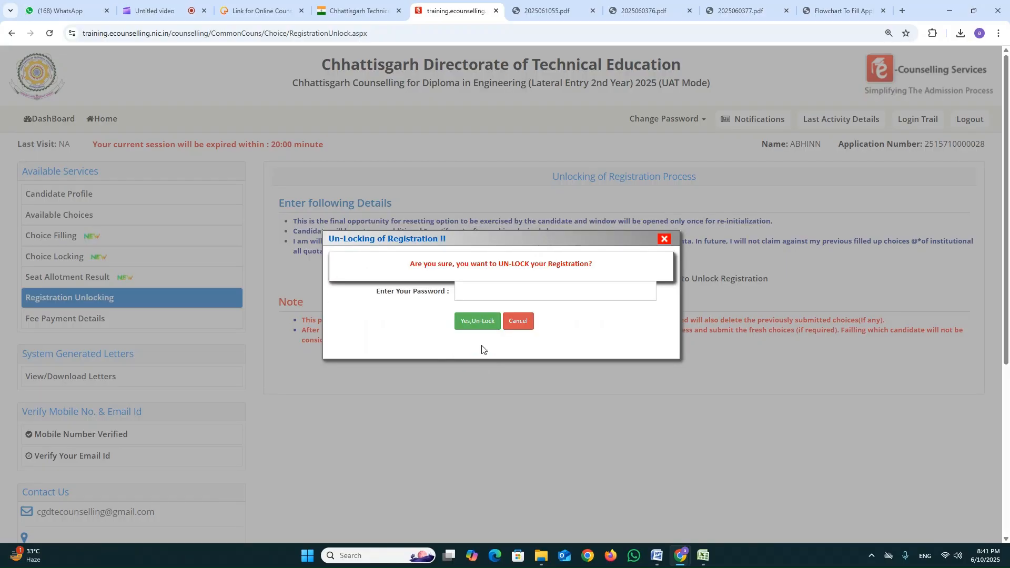
Try to authorise the registration unlocking by entering the account password.
left_click(480, 292)
type("•••••••")
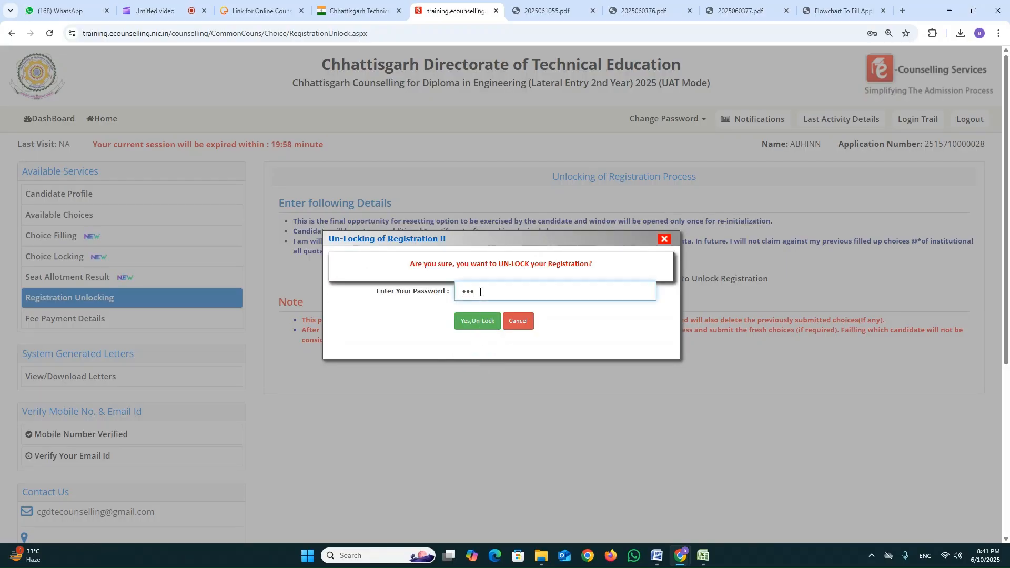
type("••••••")
key("Tab")
key("Return")
key("Return")
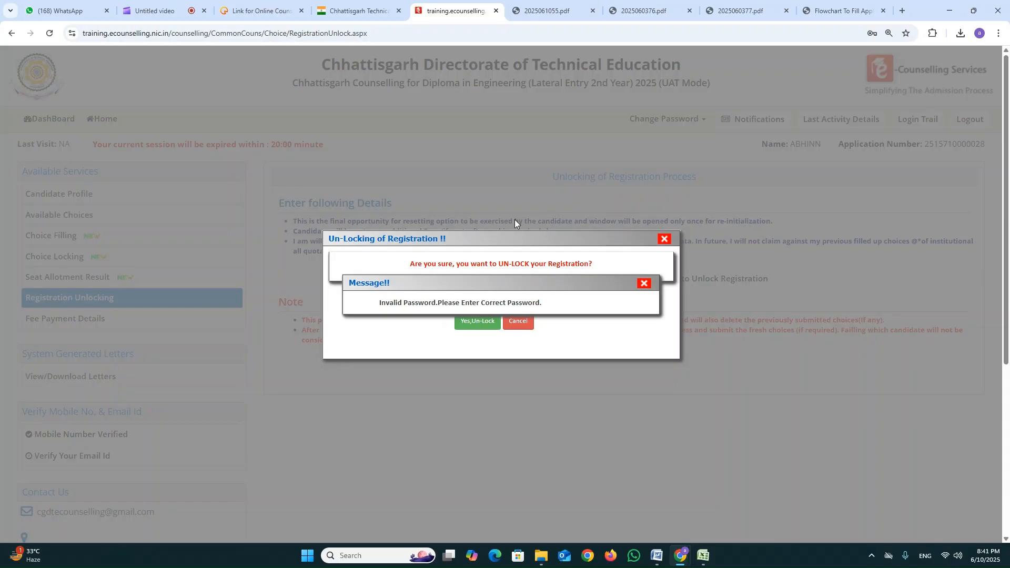
left_click(645, 284)
left_click(492, 293)
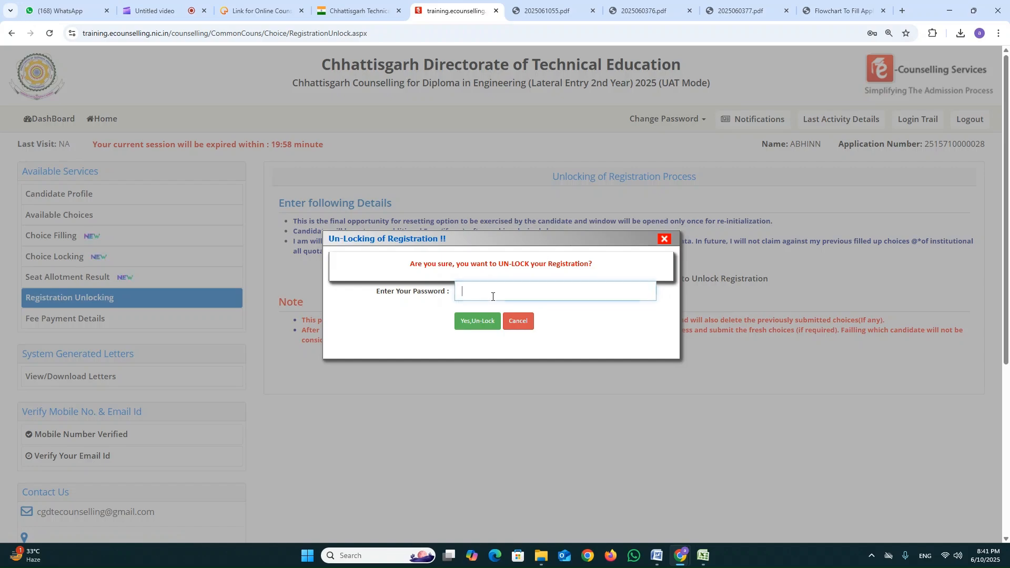
type("•••••••••")
key("Return")
key("Return")
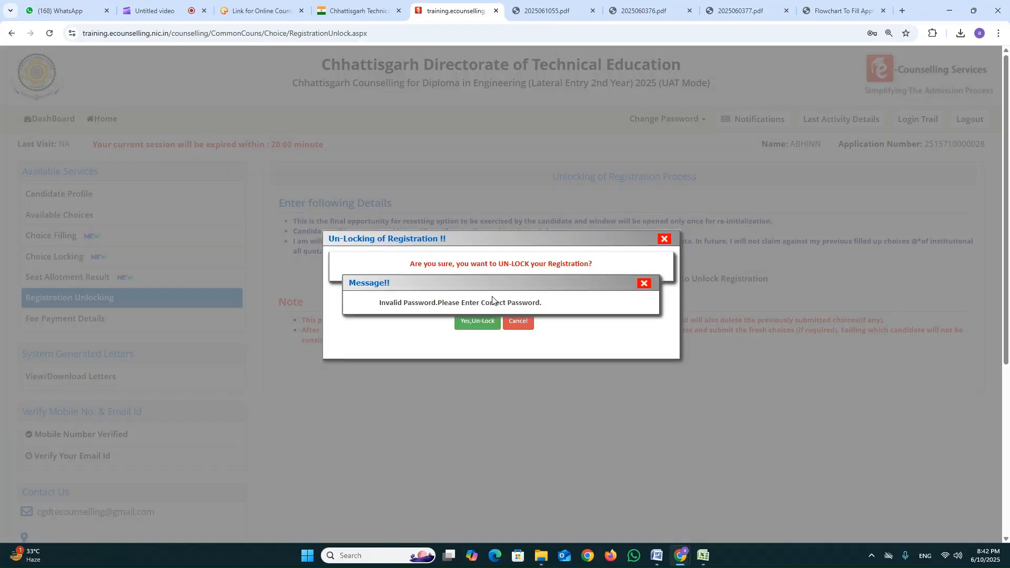
left_click(644, 284)
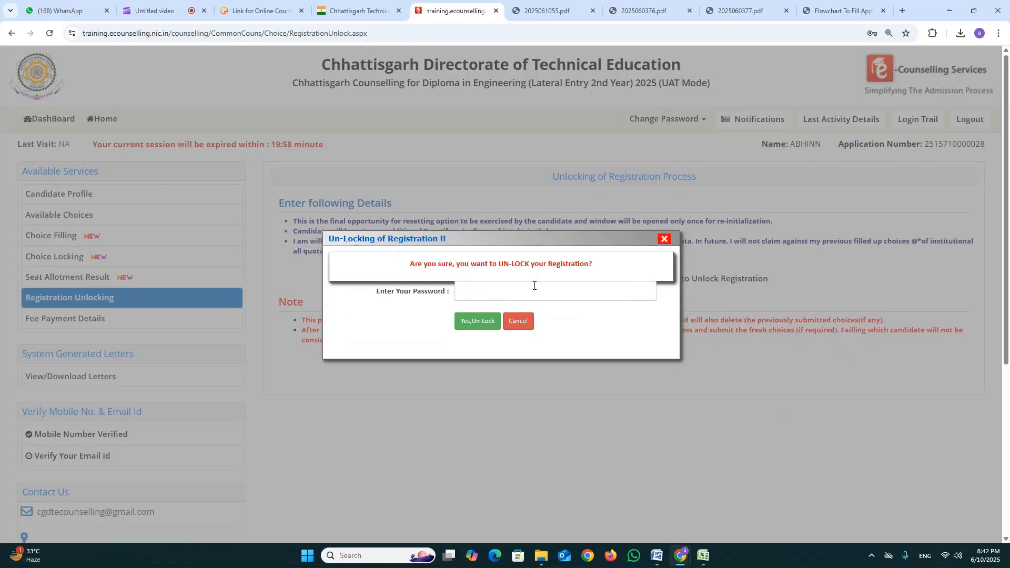
Enter the correct account password to authorise unlocking of the registration.
left_click(534, 286)
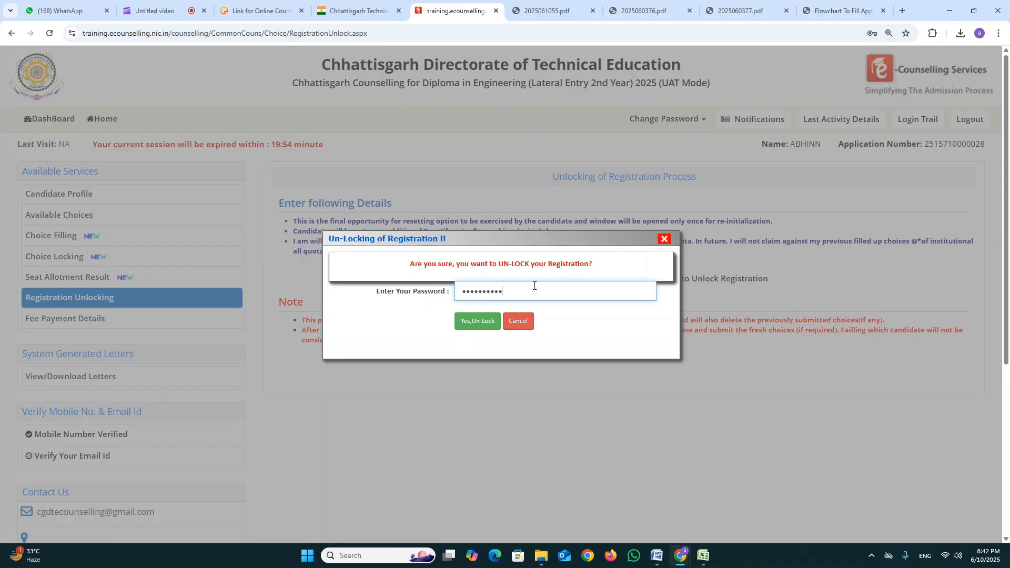
key("Tab")
key("Return")
key("Return")
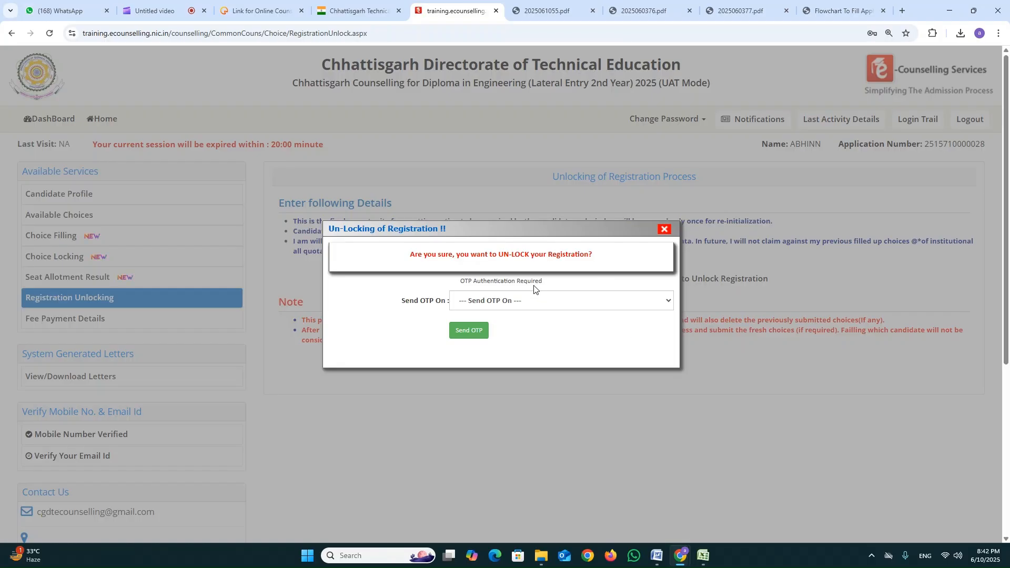
Request the one-time code for unlocking the registration on the registered mobile number.
left_click(524, 301)
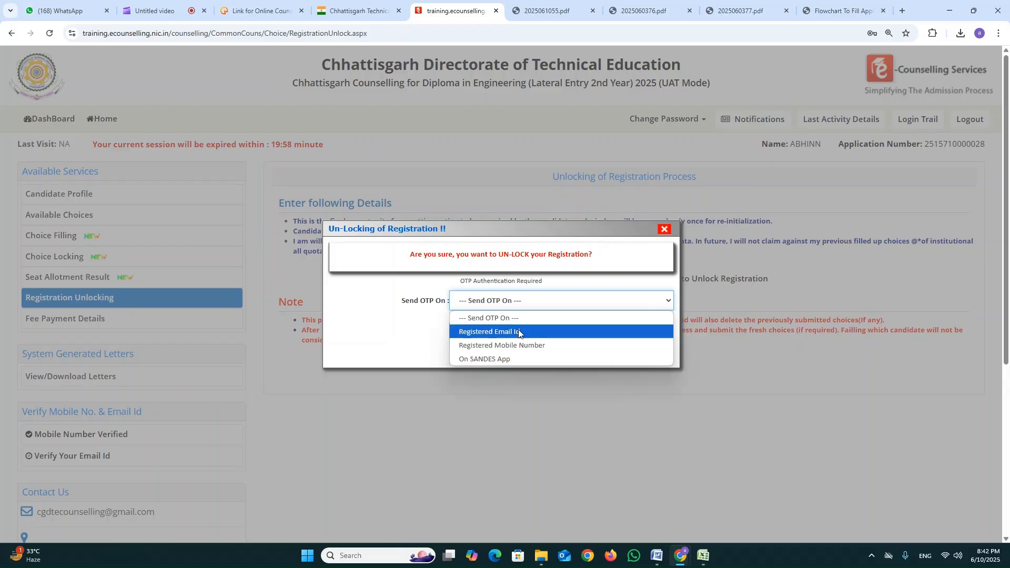
left_click(517, 346)
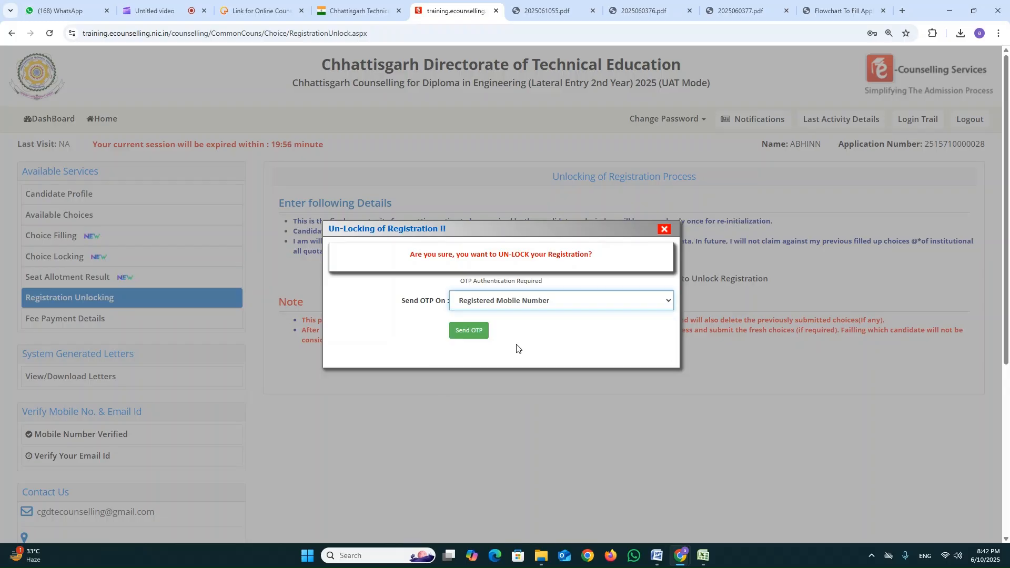
left_click(470, 331)
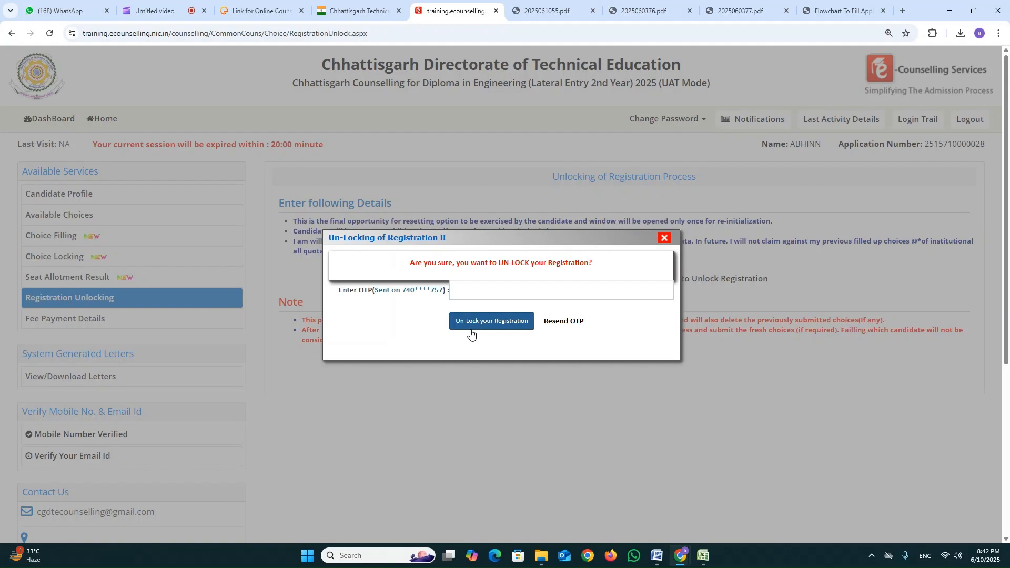
Enter the received OTP, unlock the registration and acknowledge the notice about making changes.
left_click(473, 293)
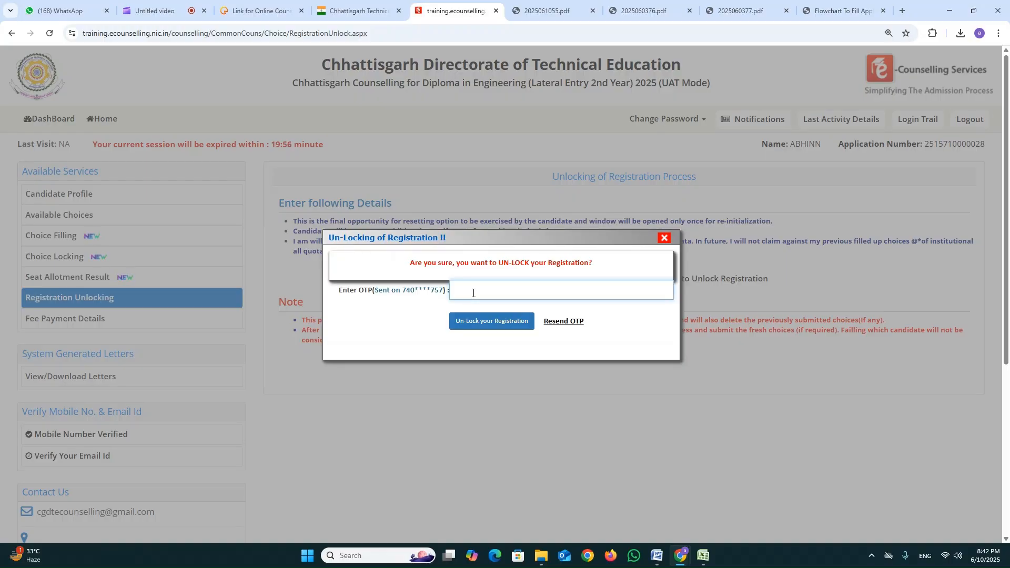
type("••••••")
left_click(472, 314)
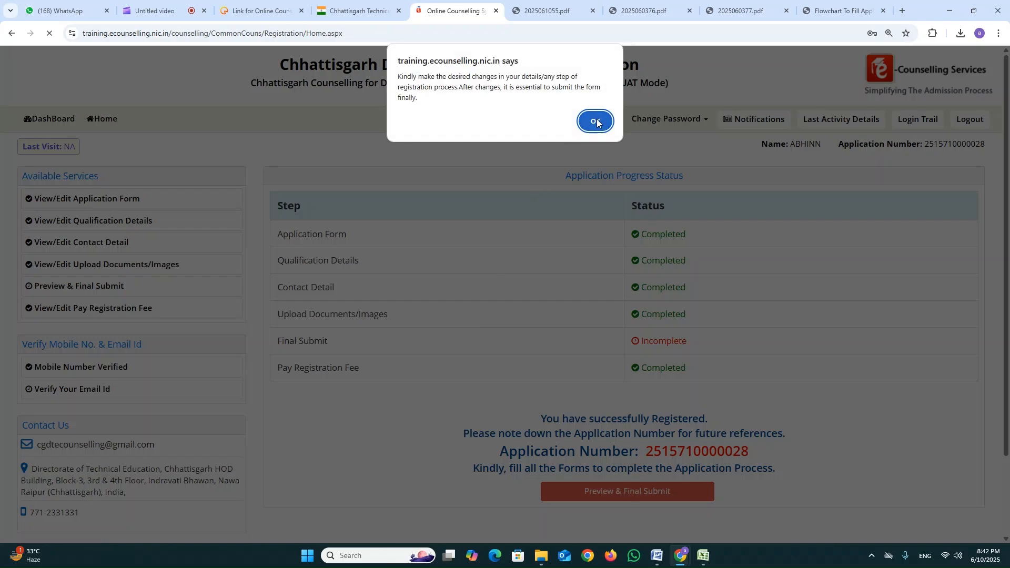
left_click(596, 122)
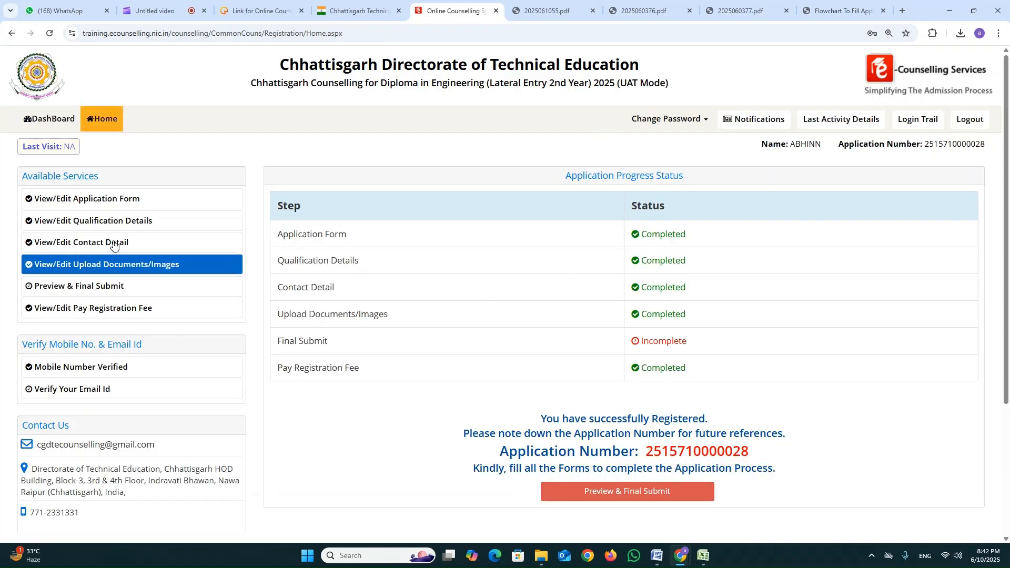
Examine the unlocked application form and the Class 10th and 12th qualification details.
left_click(109, 204)
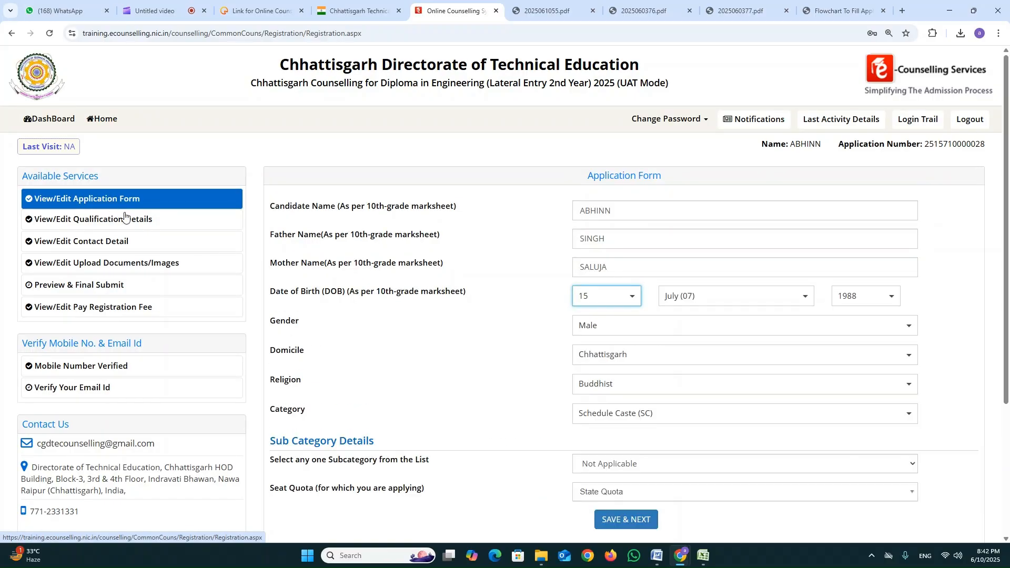
scroll(634, 369, "down", 2)
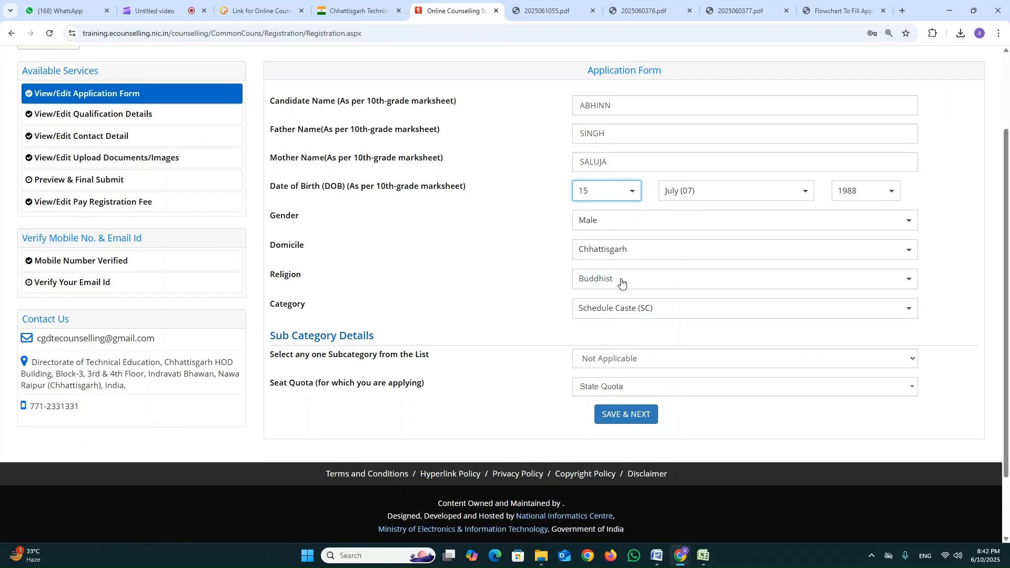
left_click(114, 114)
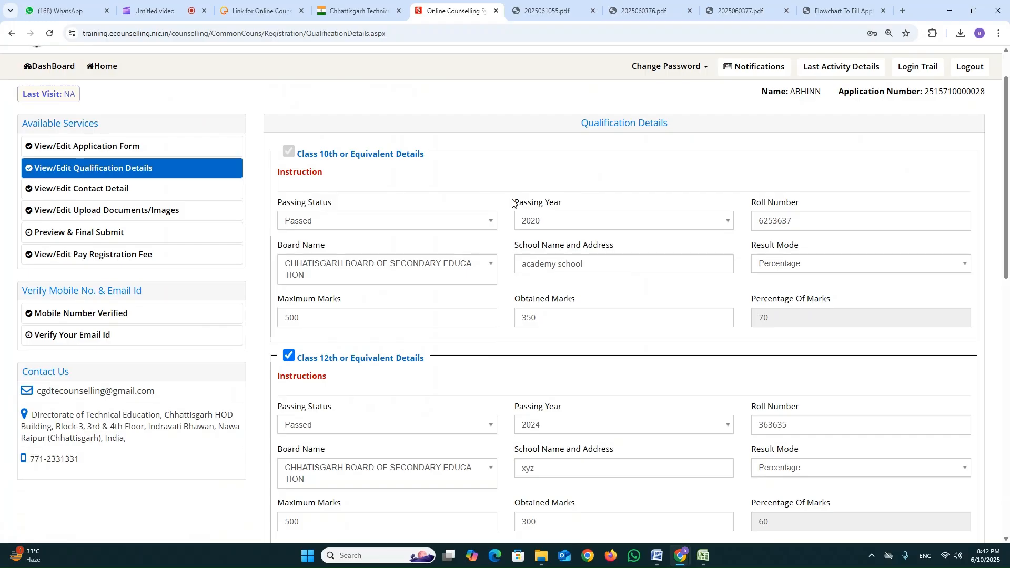
scroll(513, 221, "down", 3)
scroll(512, 228, "down", 1)
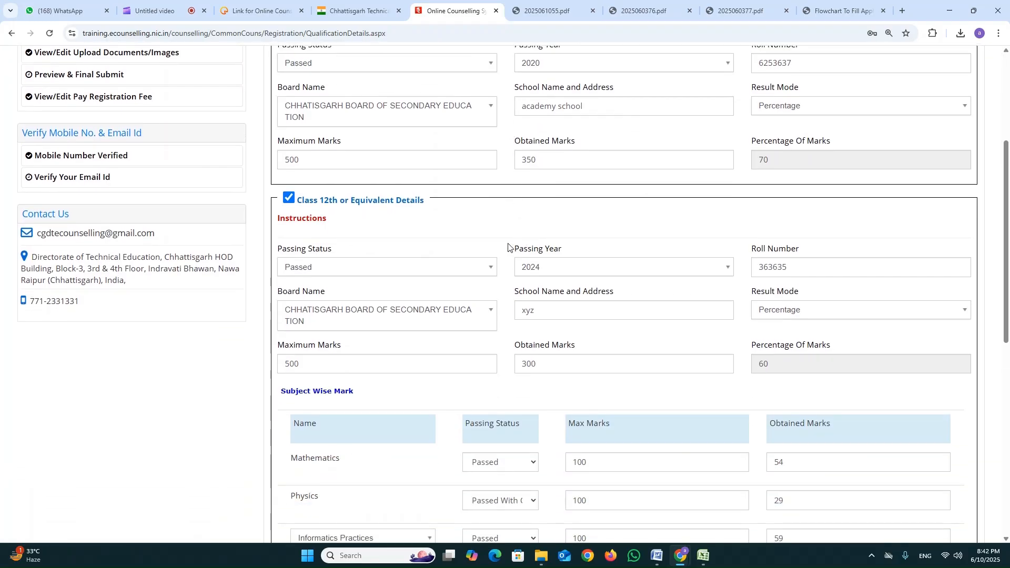
scroll(508, 249, "up", 1)
scroll(508, 249, "down", 2)
scroll(481, 307, "down", 3)
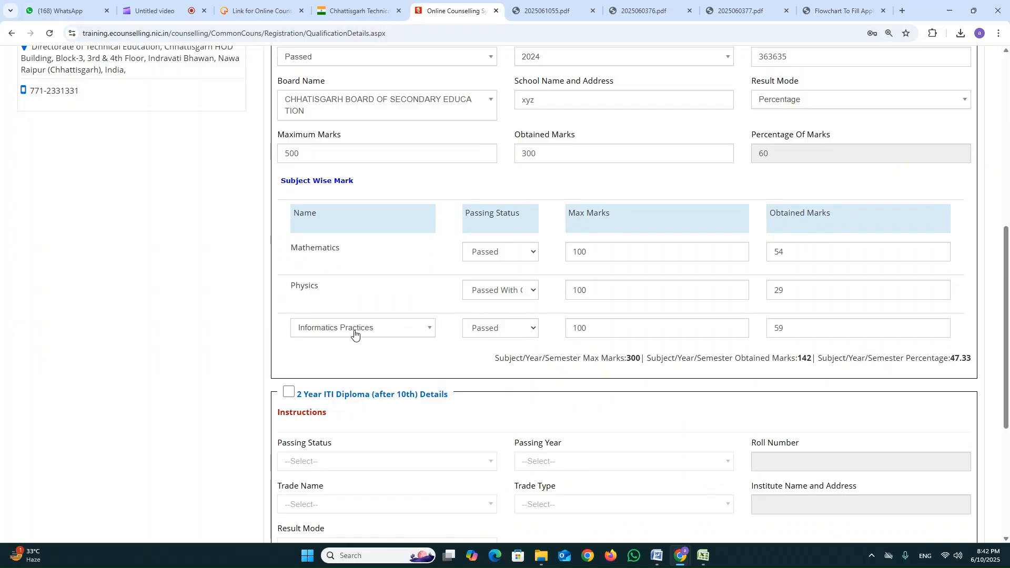
Change the third Class 12th subject to Chemistry, with status Passed, maximum marks 100 and obtained marks 55.
left_click(429, 330)
scroll(436, 464, "down", 1)
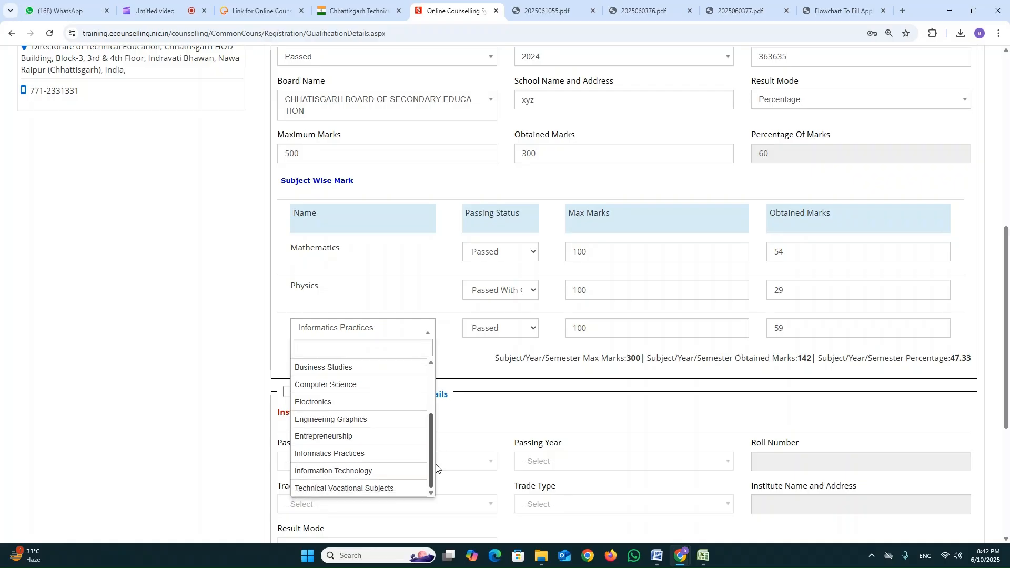
scroll(368, 432, "up", 5)
left_click(387, 386)
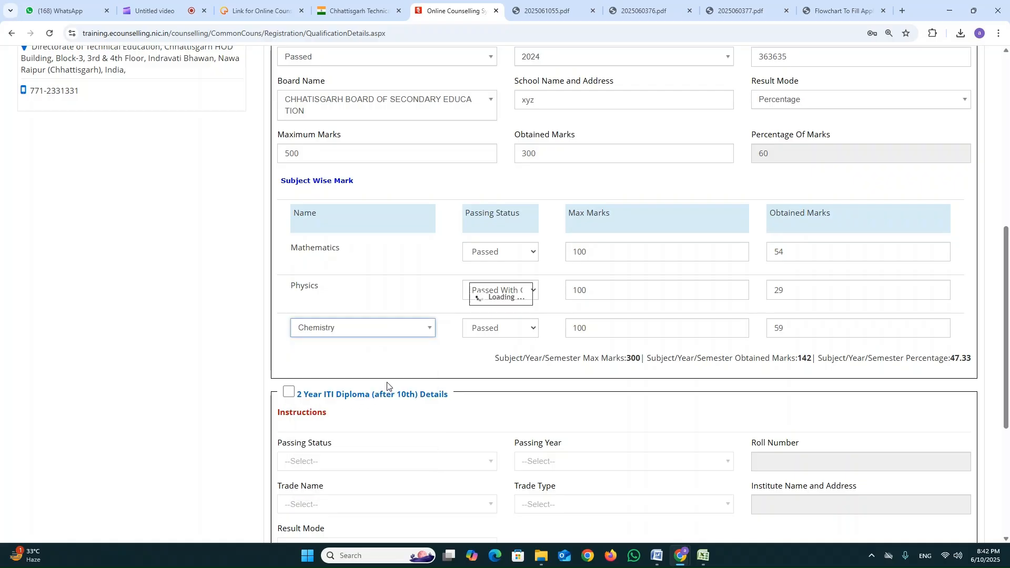
left_click(494, 329)
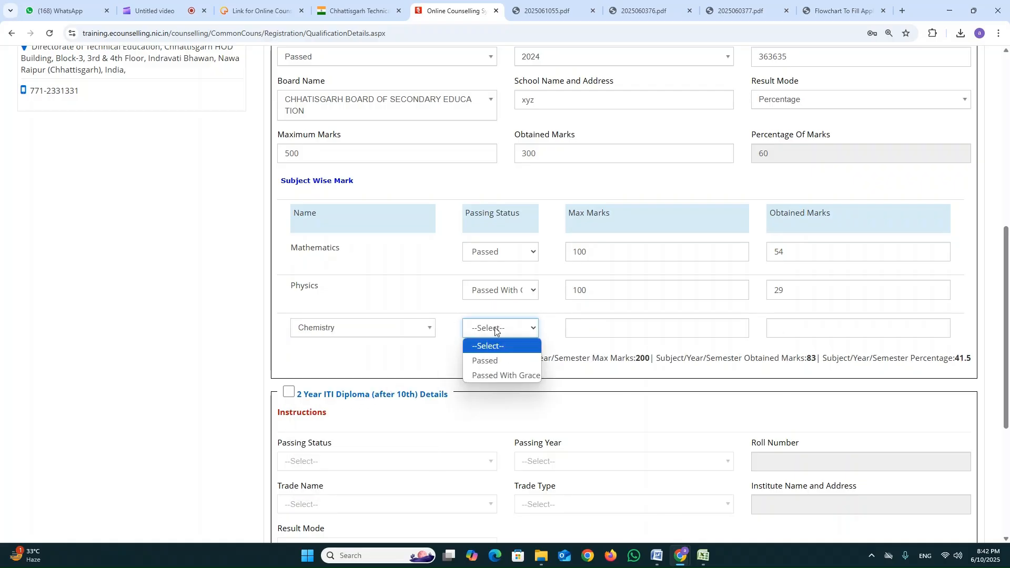
left_click(498, 358)
left_click(608, 329)
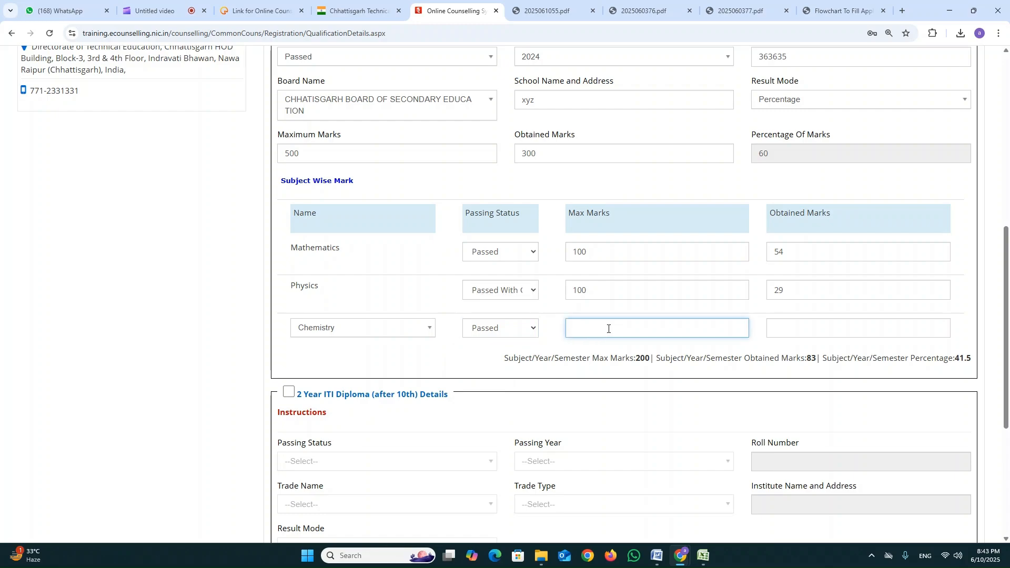
key("Tab")
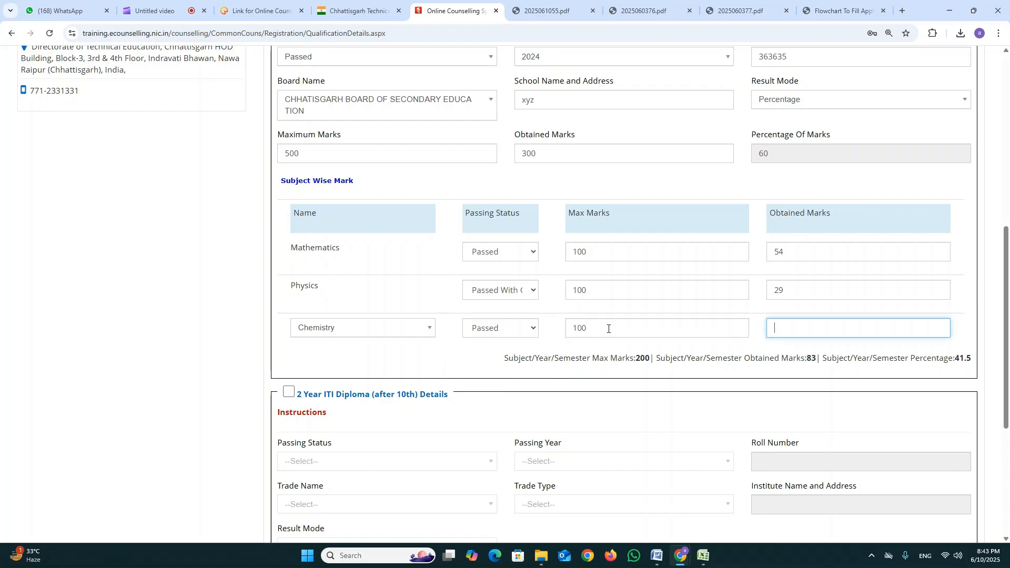
left_click(650, 309)
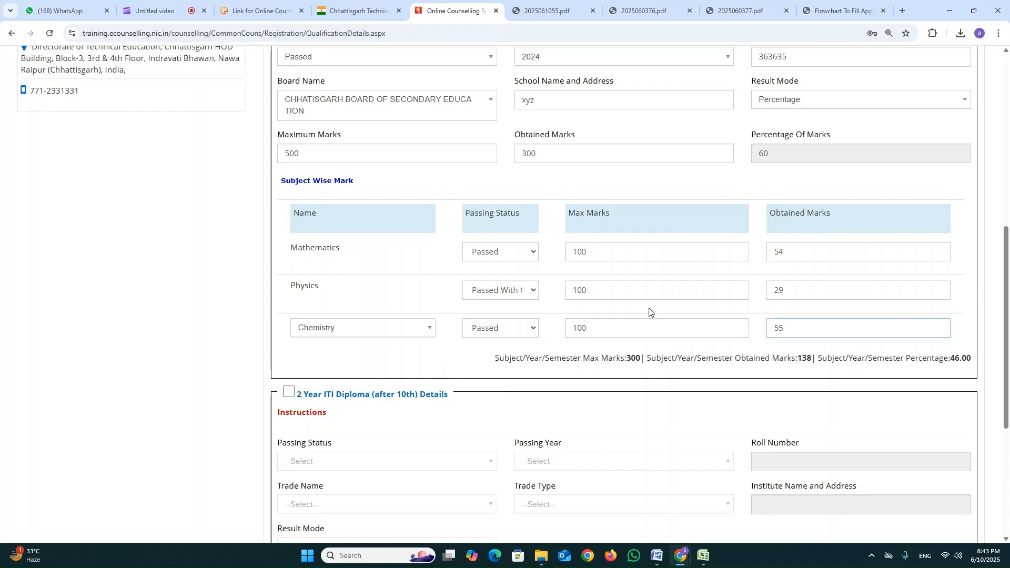
Check the recalculated subject percentage, then save the qualification details and proceed to the contact details.
left_click_drag(823, 359, 1005, 361)
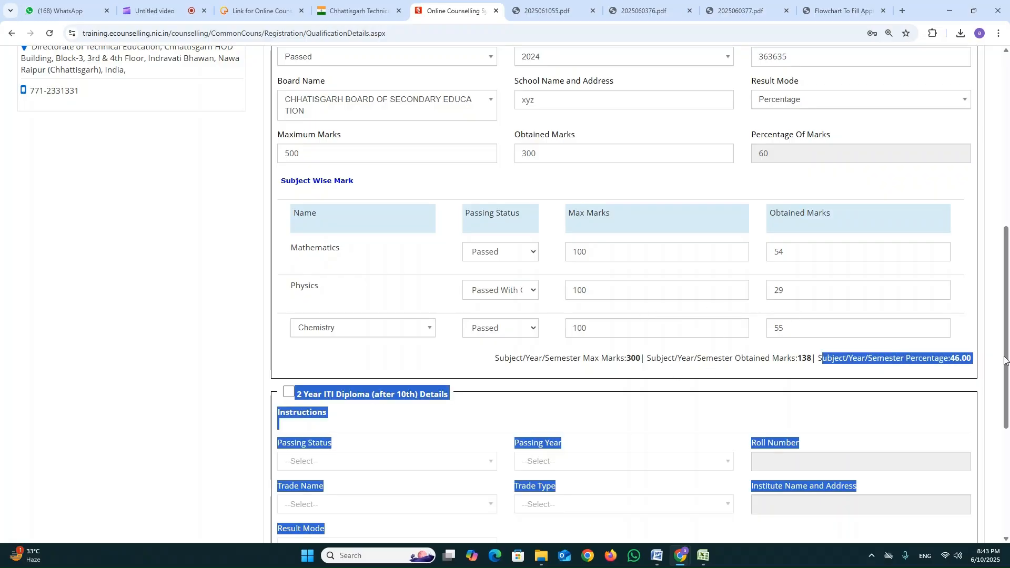
left_click(723, 357)
scroll(655, 375, "down", 4)
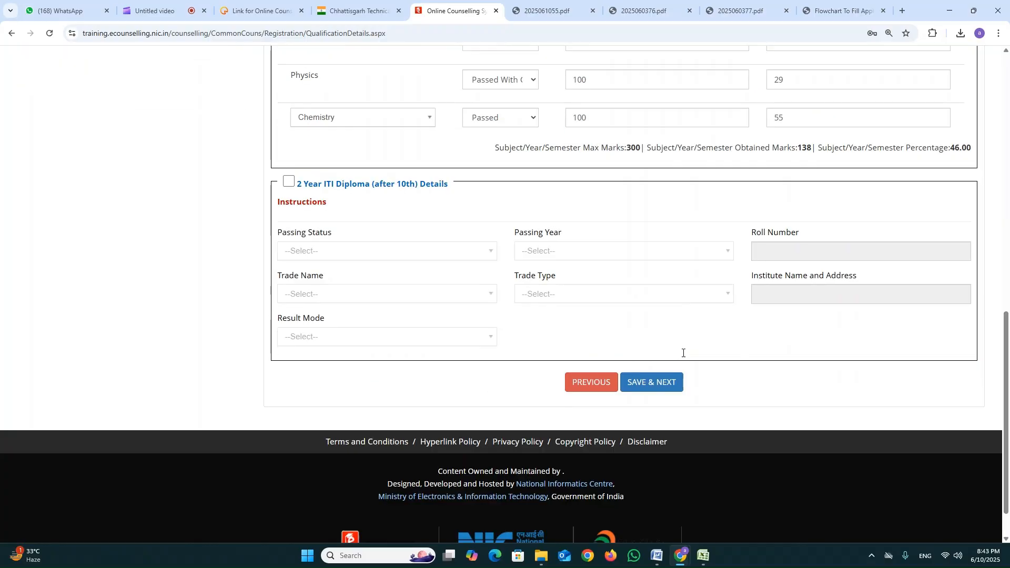
left_click(655, 374)
left_click(481, 325)
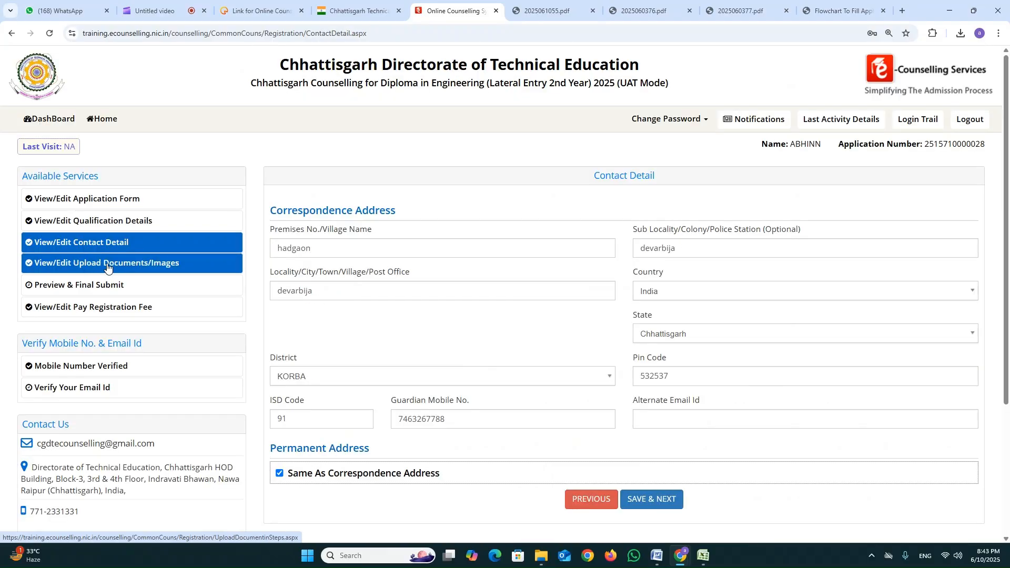
Review the full application preview, accept the declaration and confirm the final submission.
left_click(104, 283)
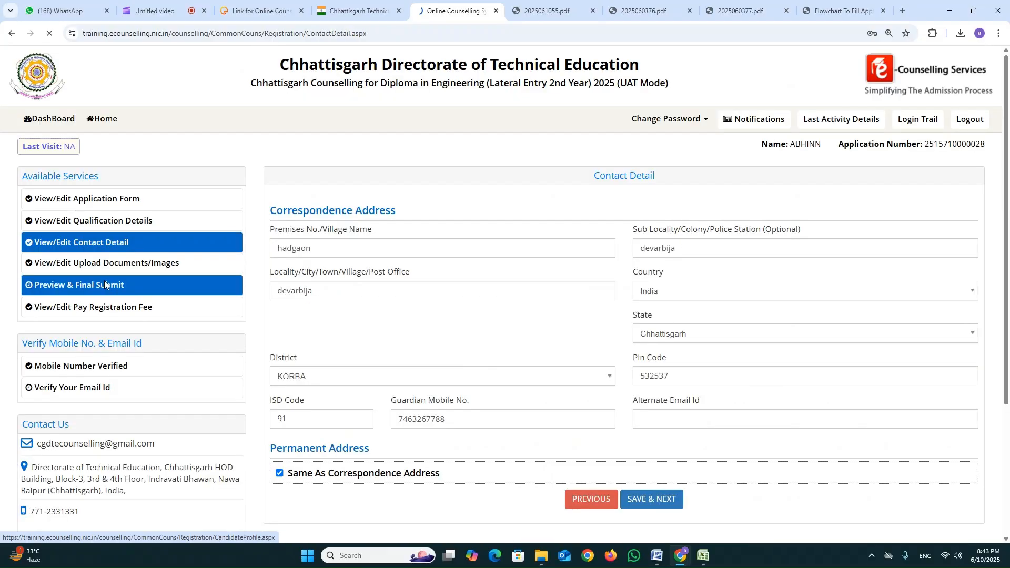
scroll(579, 209, "down", 5)
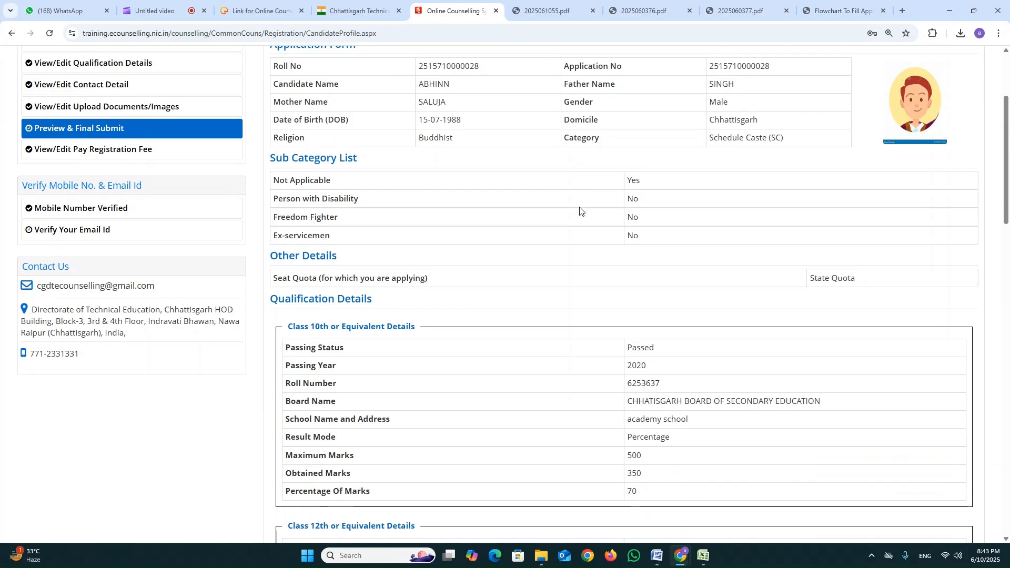
scroll(594, 230, "down", 7)
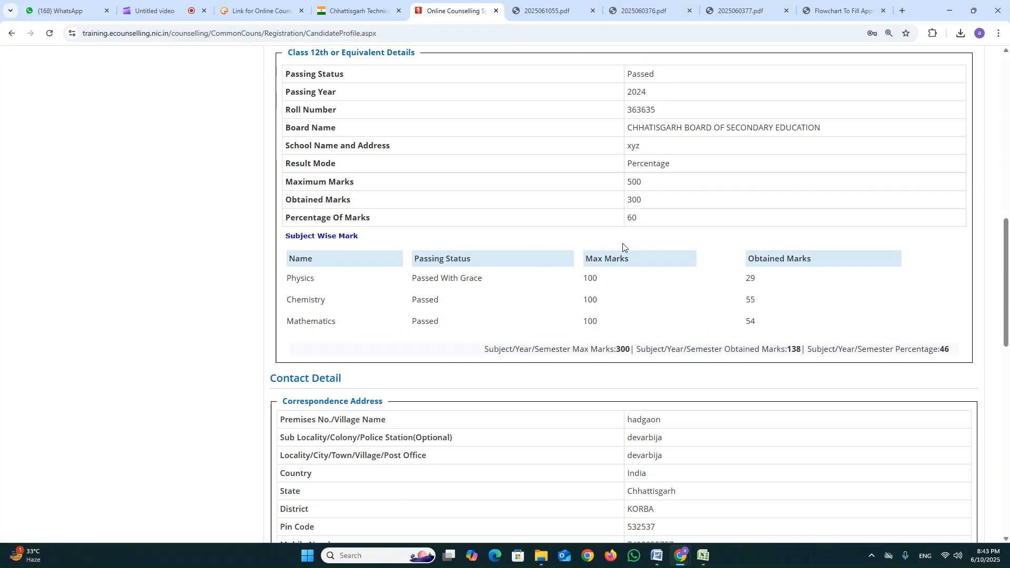
left_click_drag(292, 226, 794, 256)
left_click(794, 257)
scroll(779, 266, "down", 8)
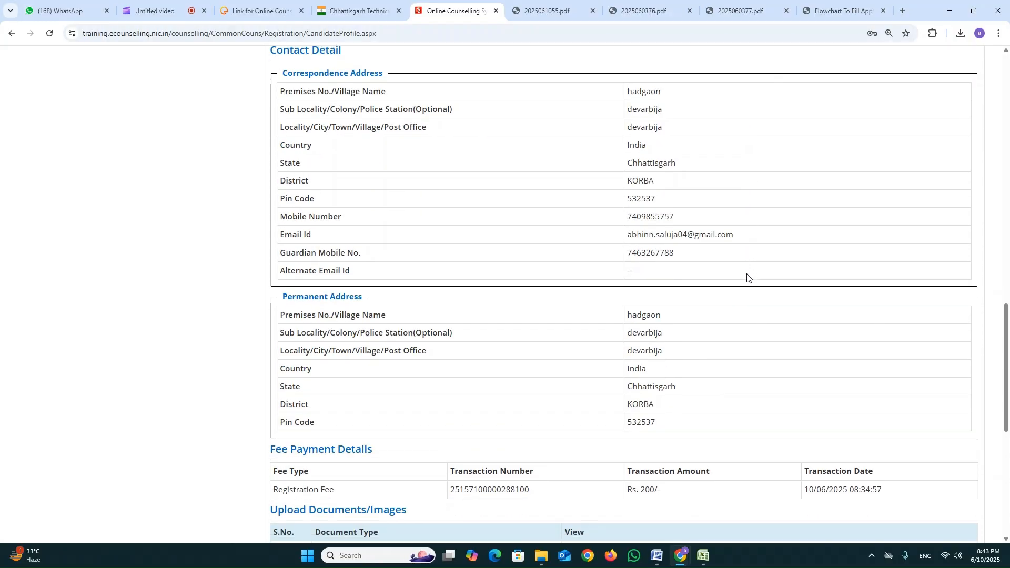
scroll(748, 277, "down", 5)
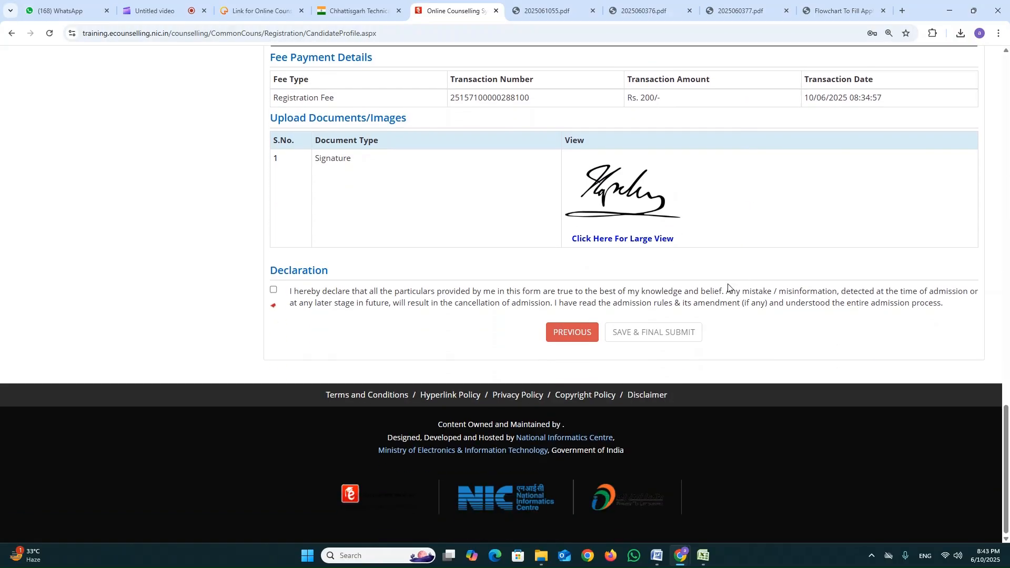
left_click(282, 290)
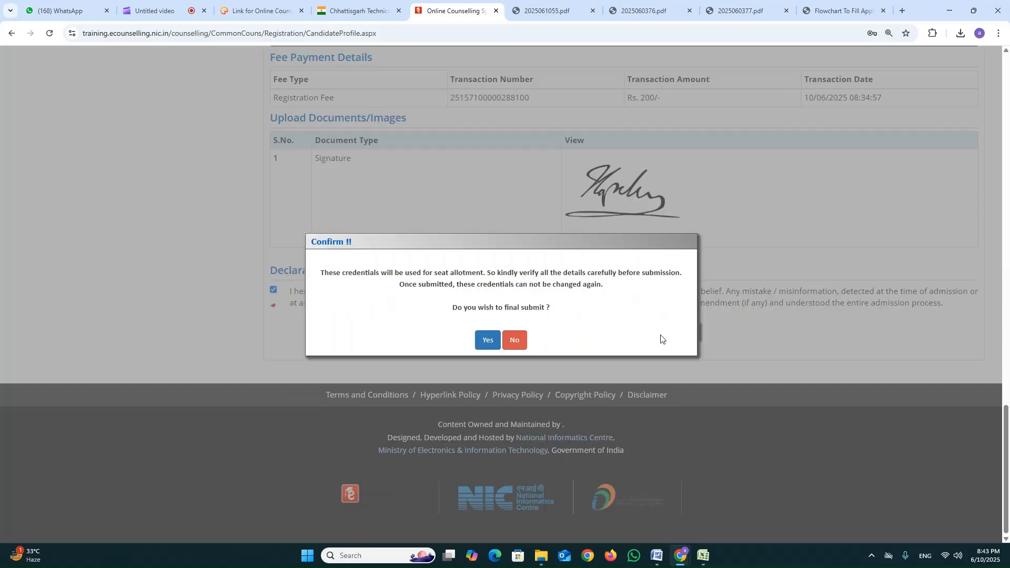
left_click(487, 340)
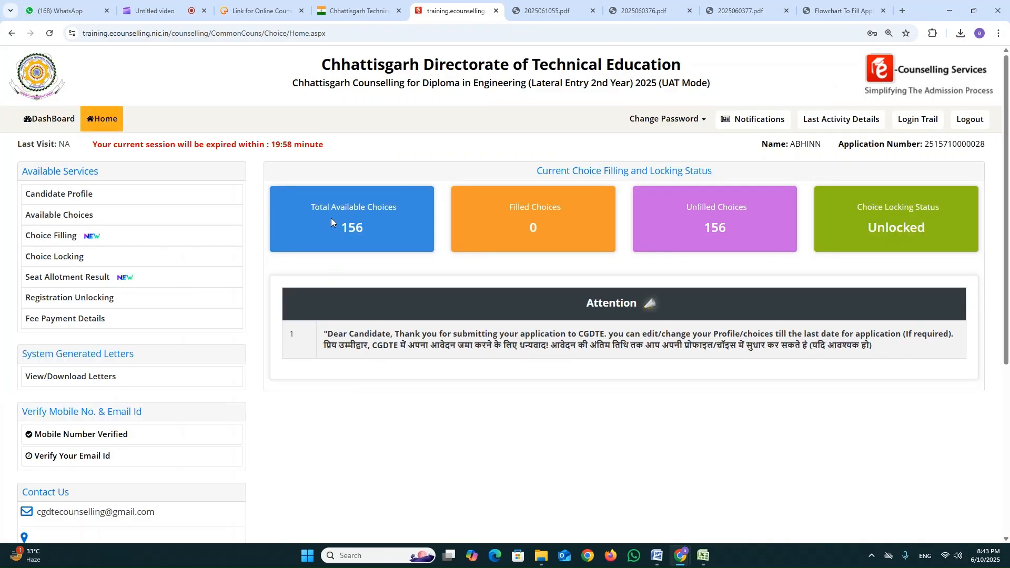
Check the number of available choices and look through the list of available institutes and programs.
left_click_drag(333, 219, 367, 229)
scroll(350, 330, "down", 1)
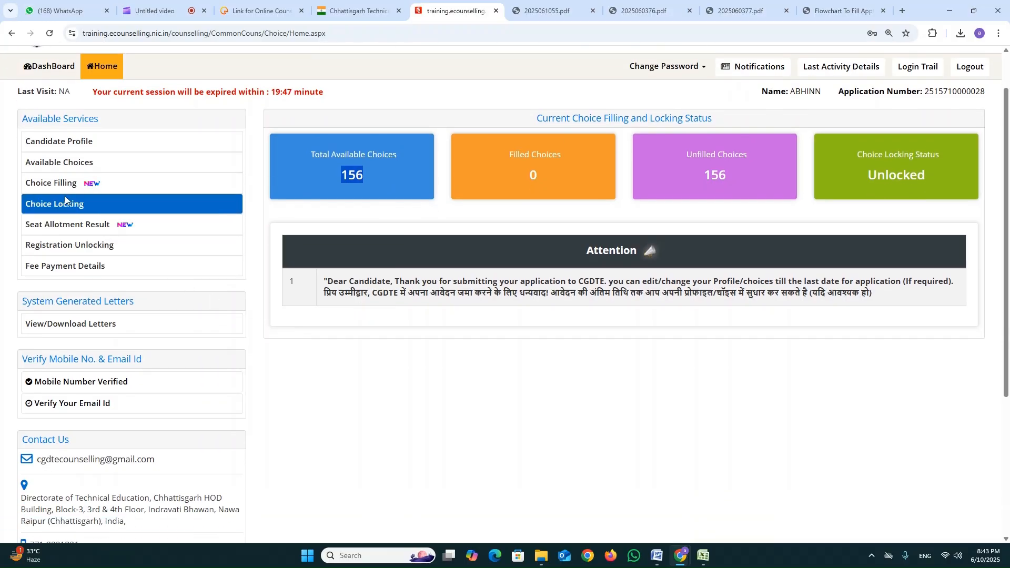
left_click(56, 163)
scroll(445, 296, "down", 1)
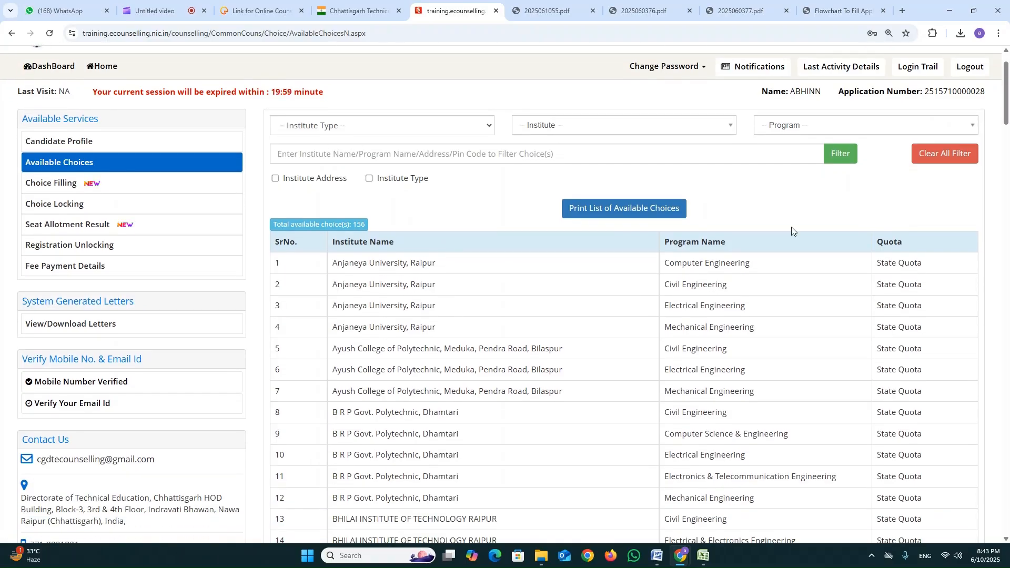
left_click_drag(1007, 114, 961, 76)
Open choice filling and add Ayush College Civil, B R P Govt. Polytechnic Computer Science and Mechanical, and Chhattisgarh Engineering College Mechanical.
left_click(94, 242)
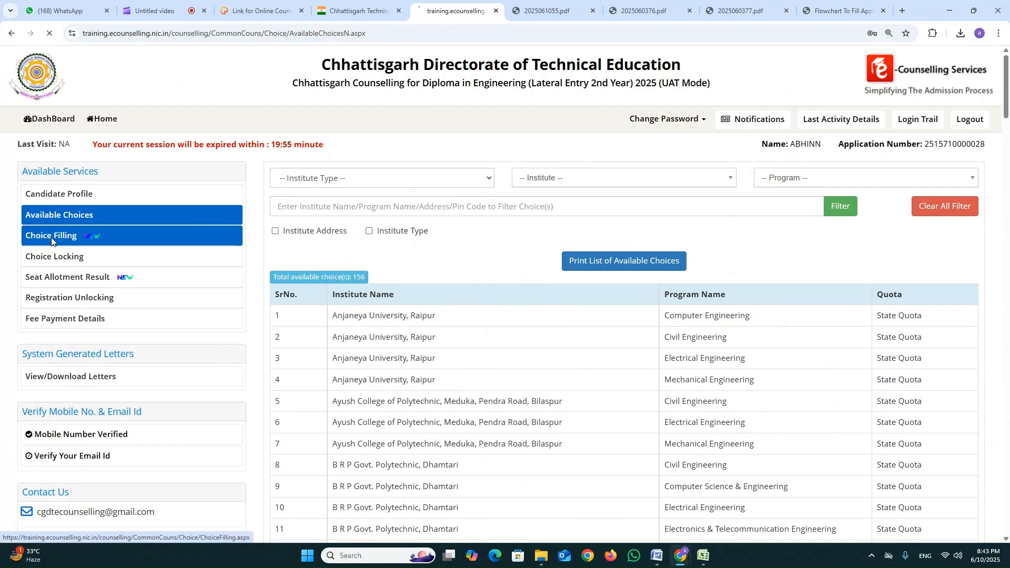
scroll(457, 273, "down", 1)
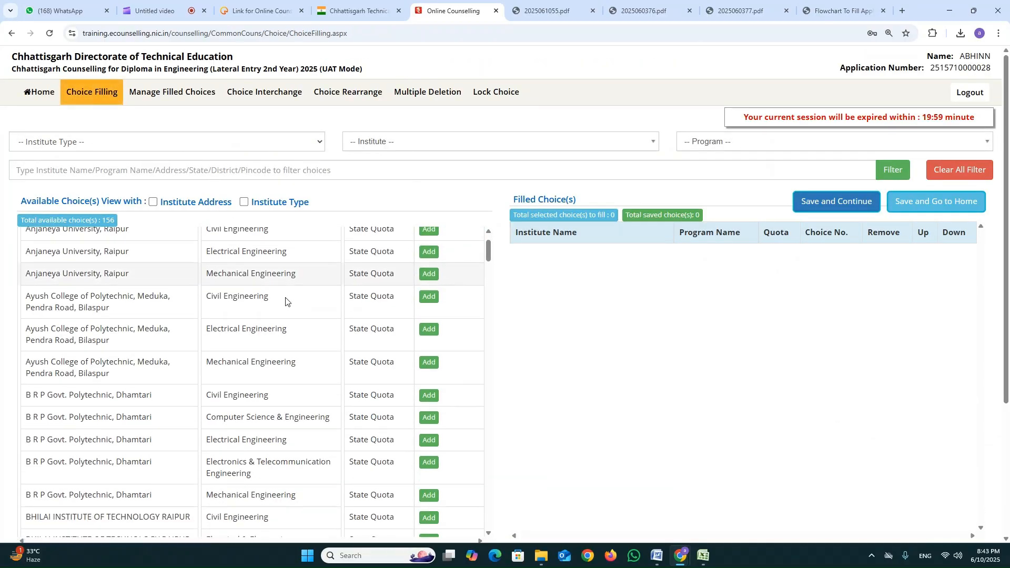
left_click(430, 297)
left_click(428, 386)
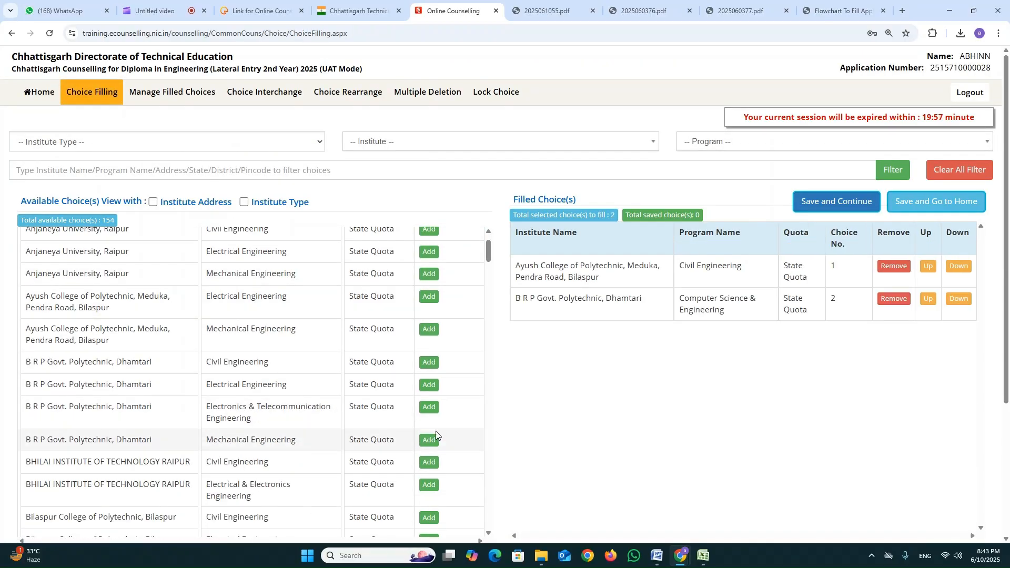
left_click(431, 441)
scroll(433, 416, "down", 4)
left_click(432, 409)
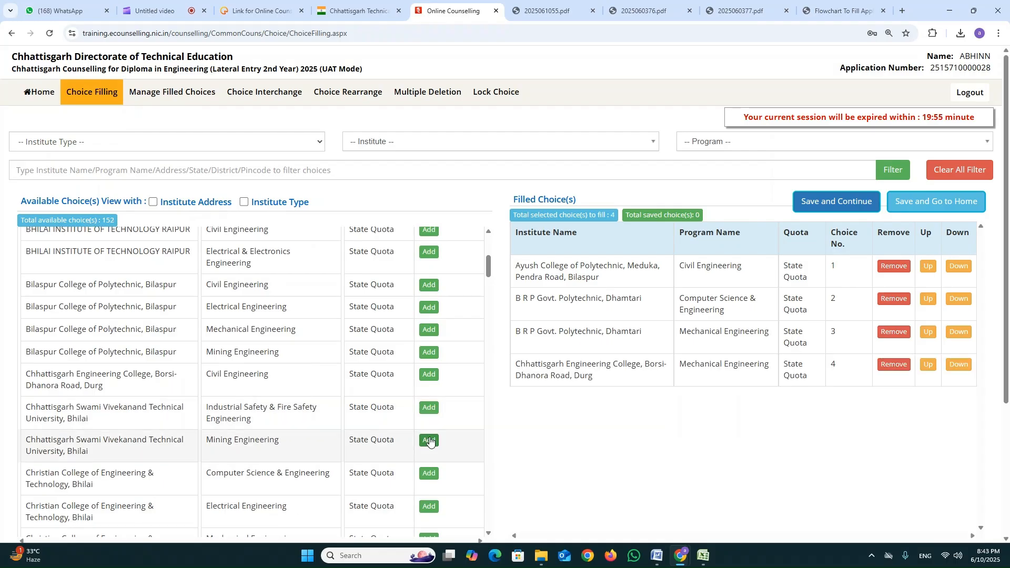
Add Chhattisgarh Swami Vivekanand Mining, Christian College Electrical, Bilaspur College Civil, and Bhilai Institute Raipur Electrical & Electronics and Civil to the filled choices.
left_click(428, 441)
left_click(429, 474)
left_click(429, 285)
left_click(429, 252)
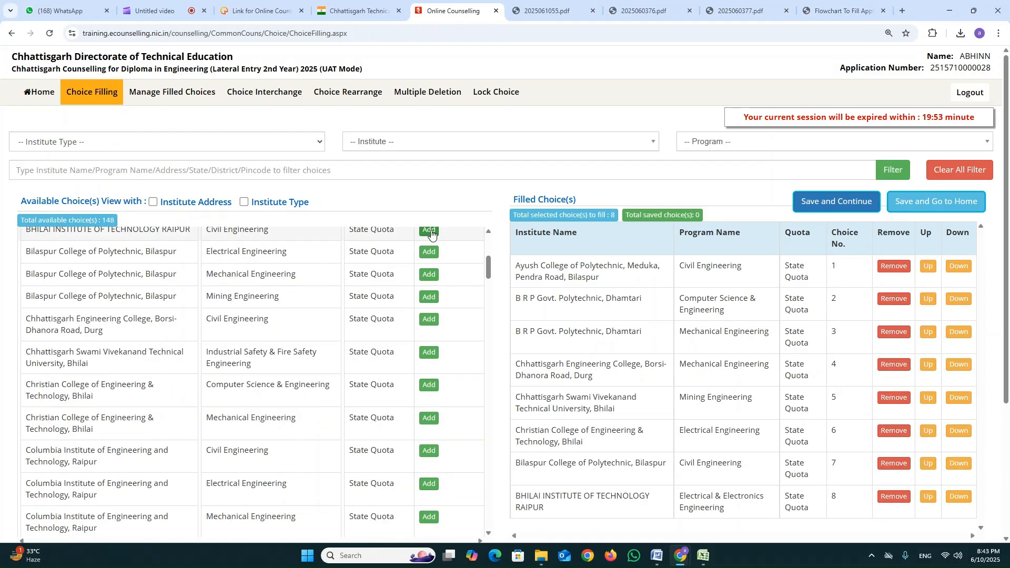
left_click(429, 232)
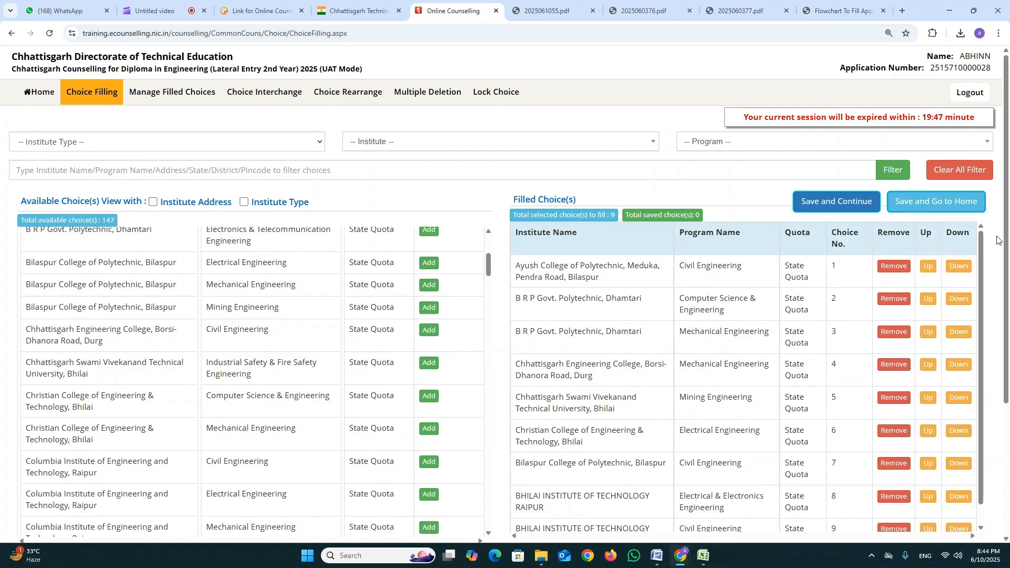
Save the filled choices, return to the home page and check the choice filling and locking status.
scroll(1009, 298, "down", 3)
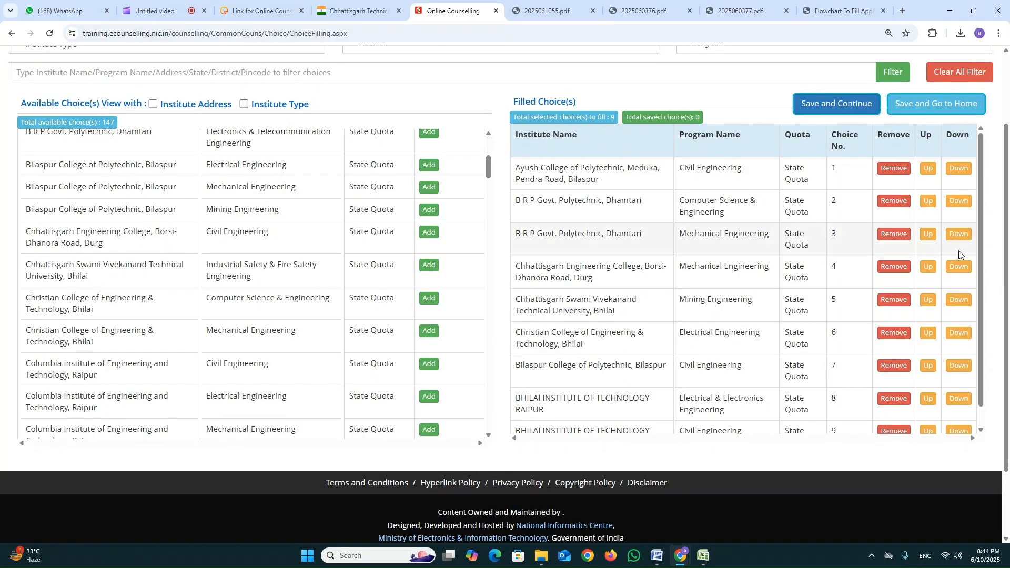
scroll(928, 208, "up", 1)
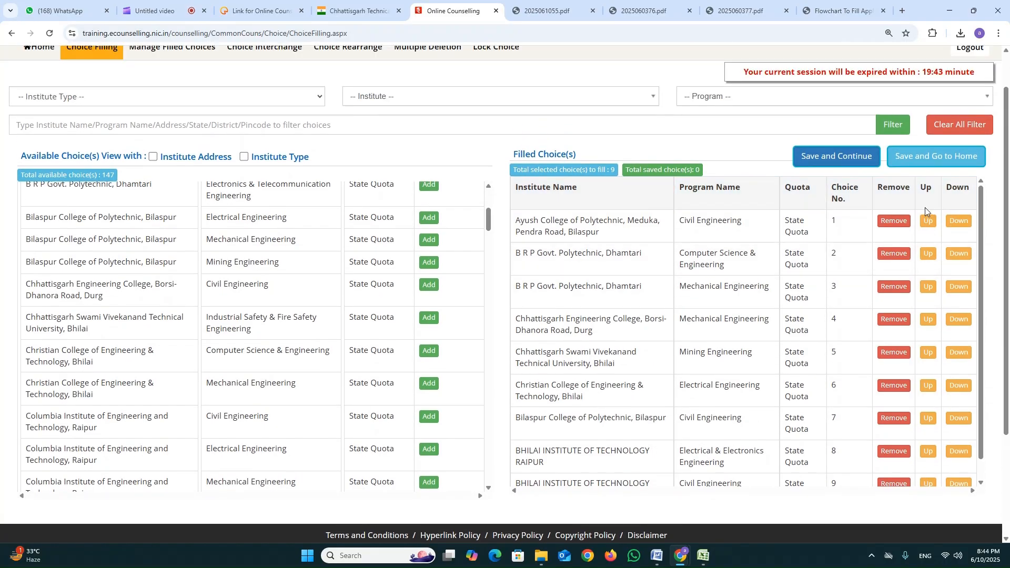
scroll(655, 153, "up", 1)
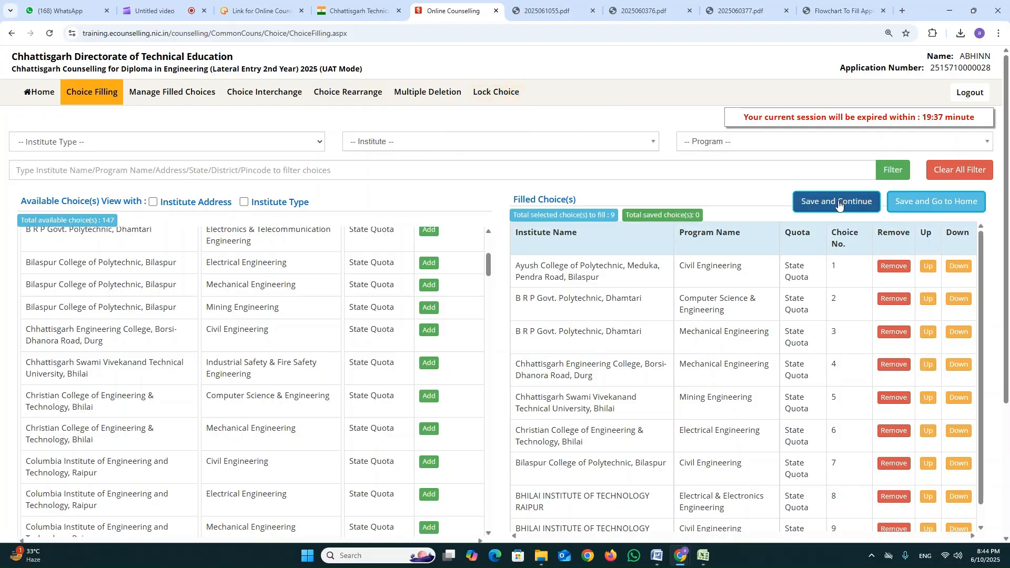
left_click(928, 205)
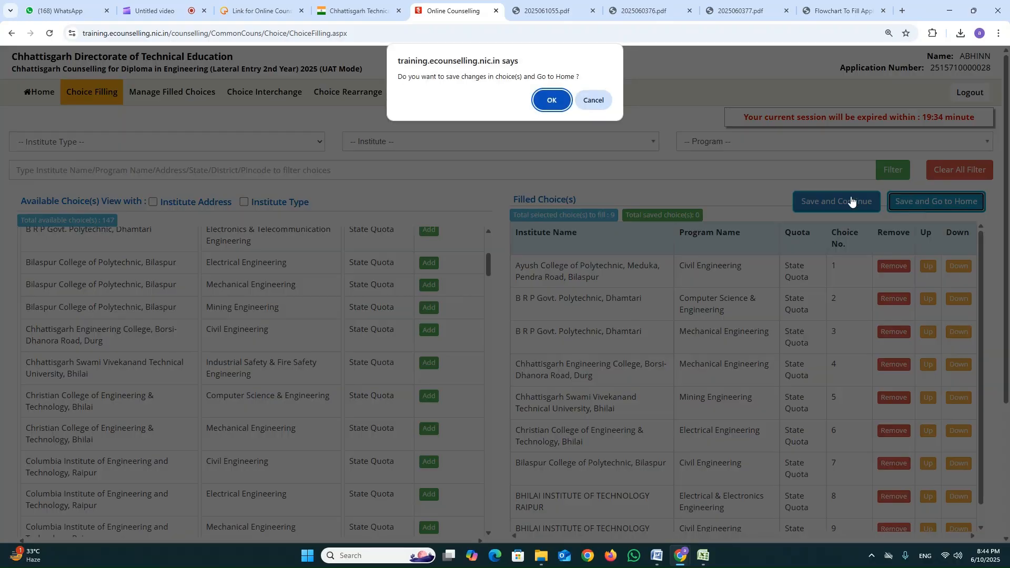
left_click(557, 98)
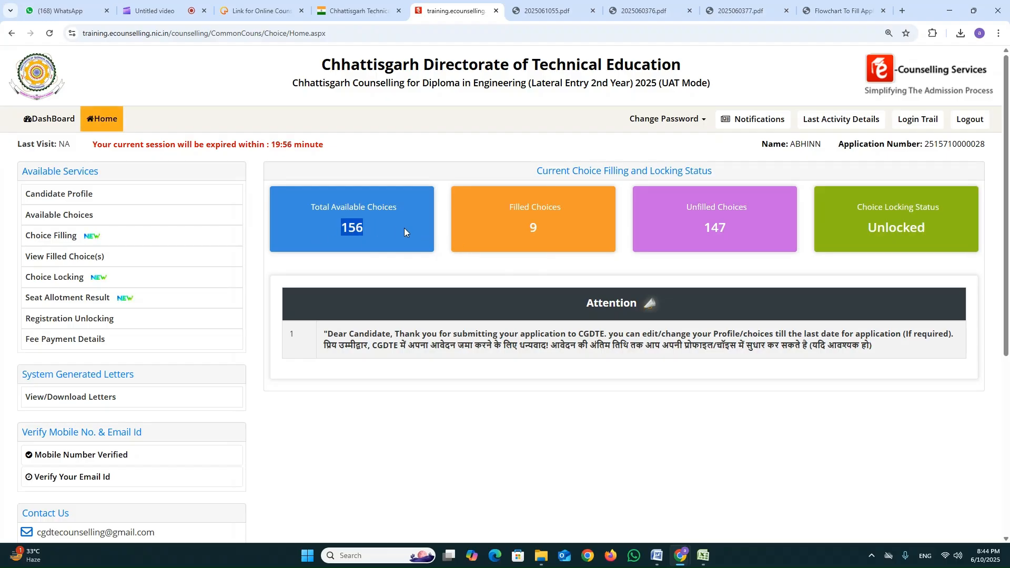
left_click(525, 223)
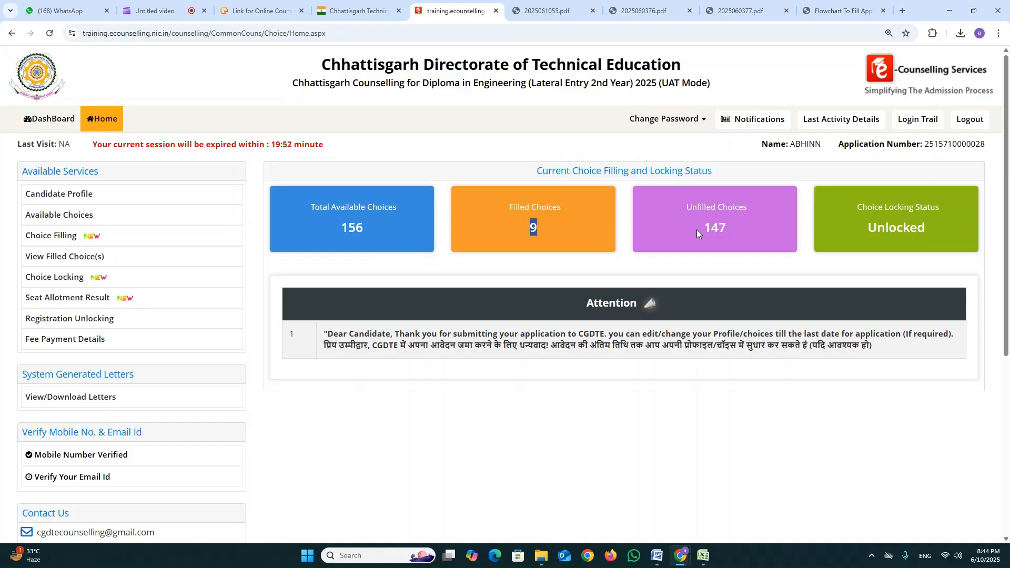
left_click_drag(698, 229, 732, 231)
left_click_drag(868, 227, 932, 233)
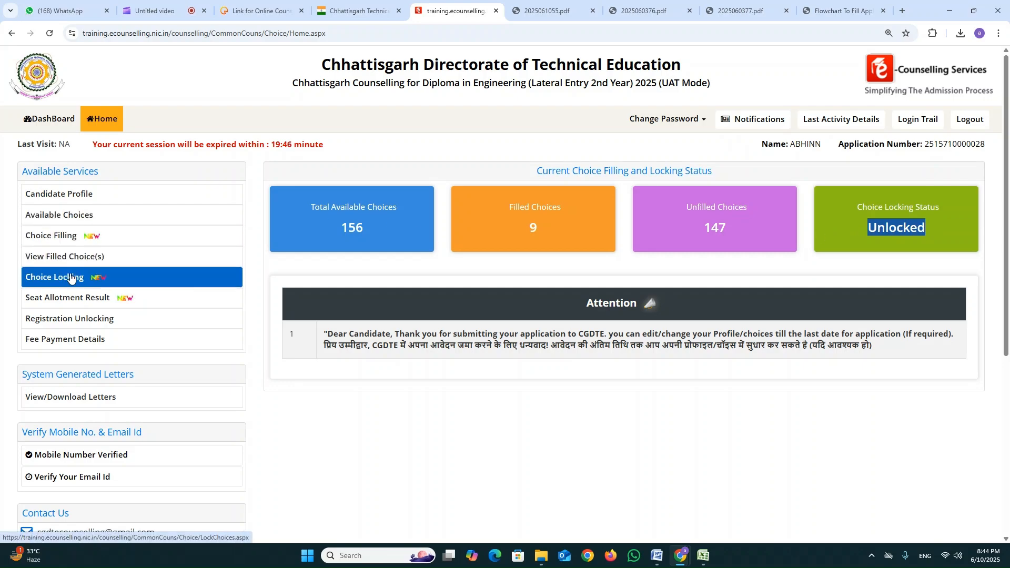
Agree to lock the filled choices, enter the account password and confirm the submission.
left_click(57, 283)
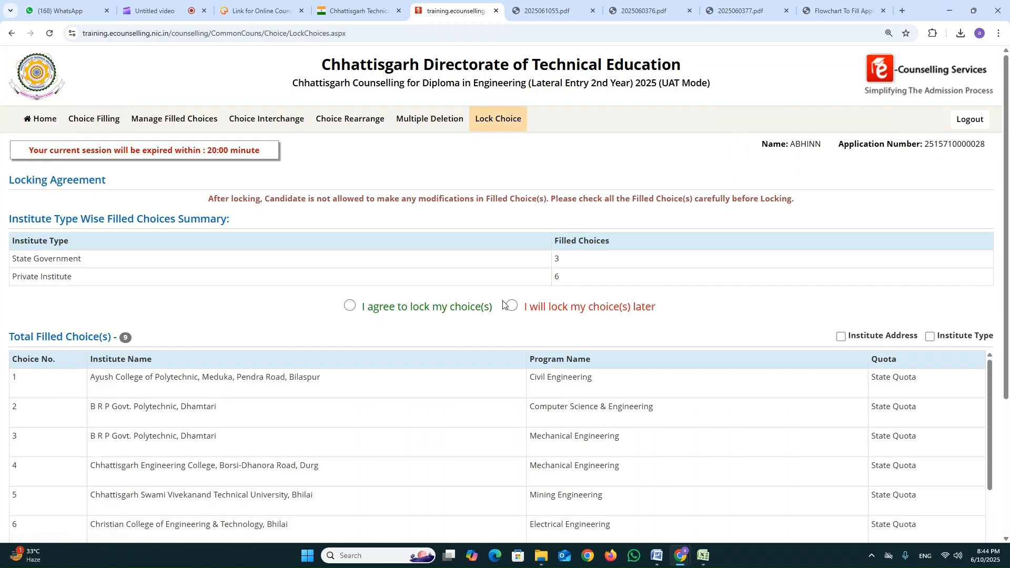
left_click(355, 304)
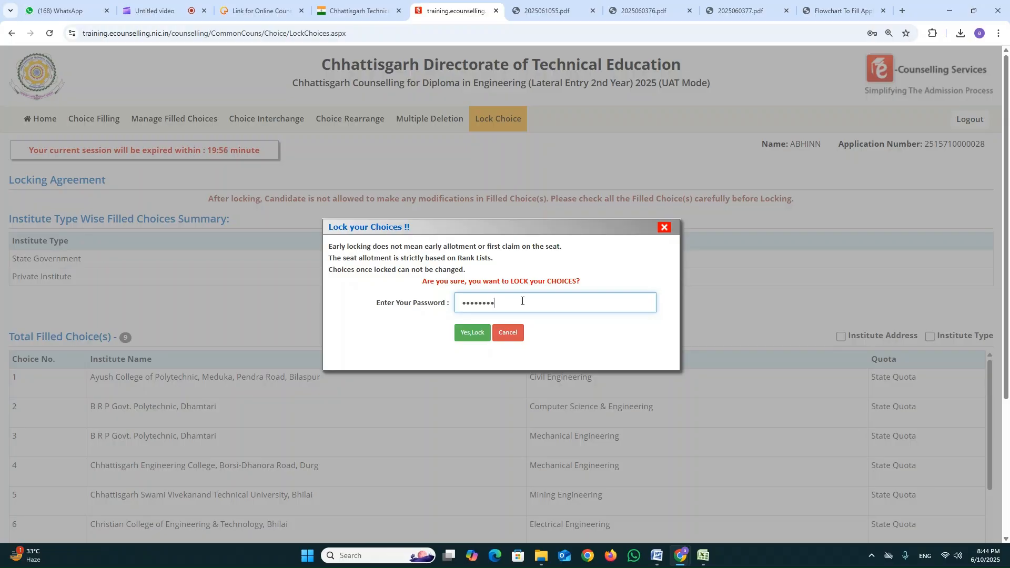
key("Tab")
key("Return")
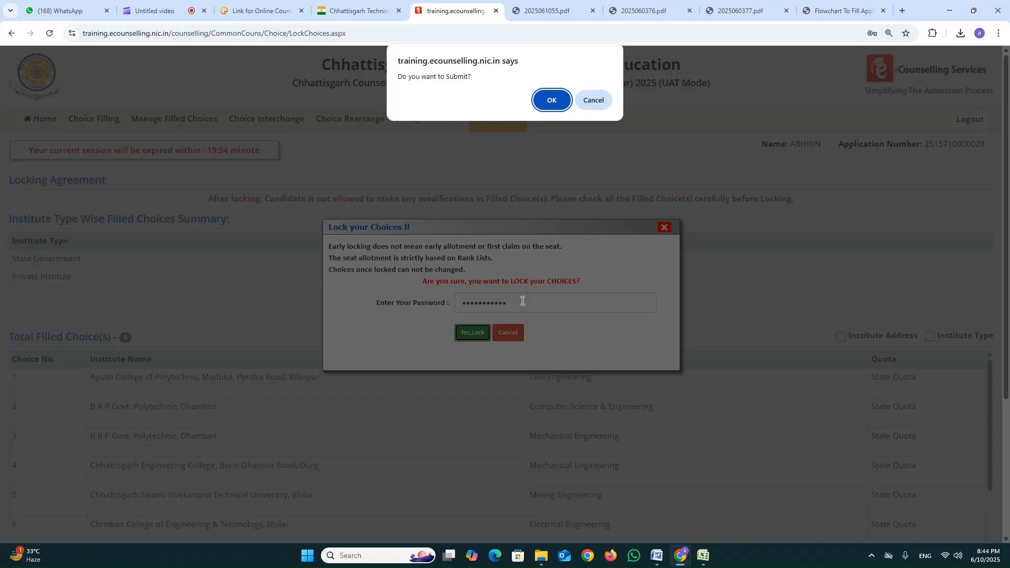
key("Return")
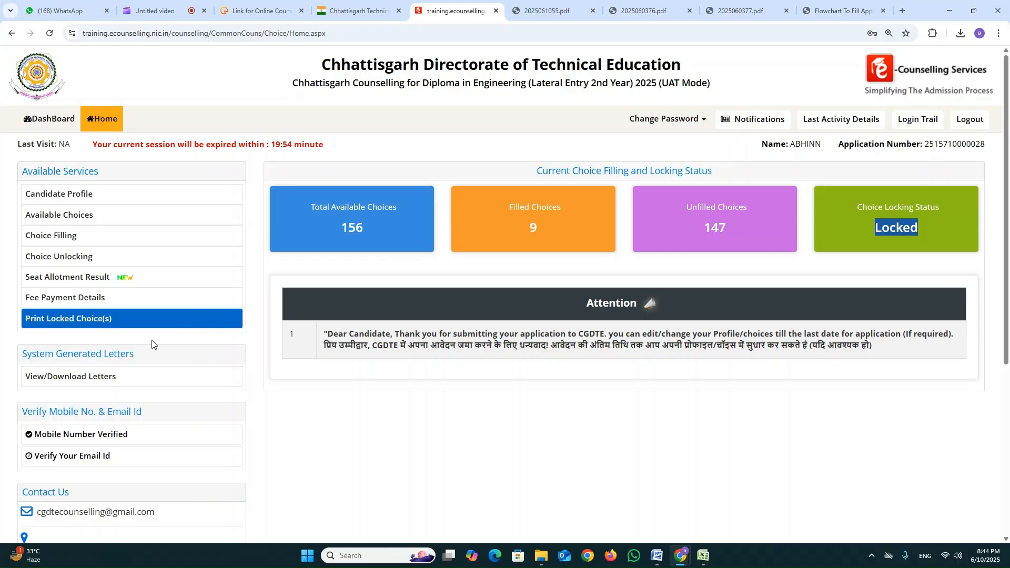
Open the Generated Candidate Profile Letter for Round No.1 from the system generated letters.
left_click(97, 383)
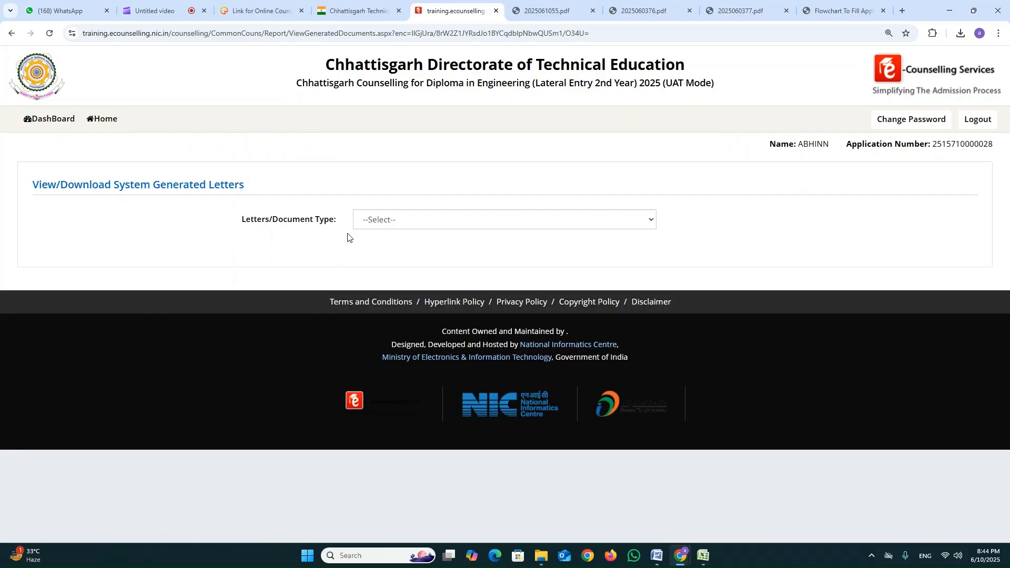
left_click(396, 220)
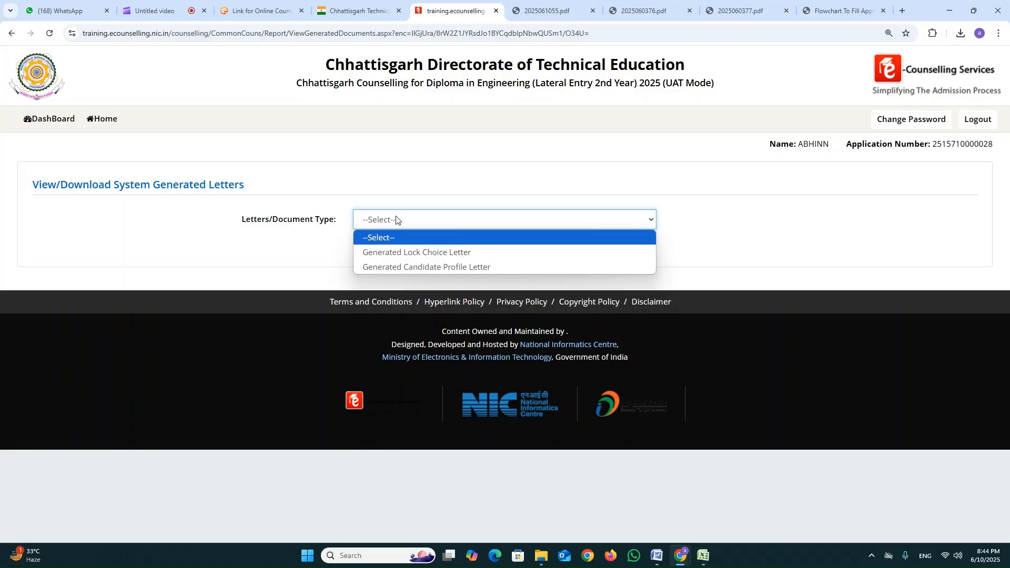
left_click(437, 267)
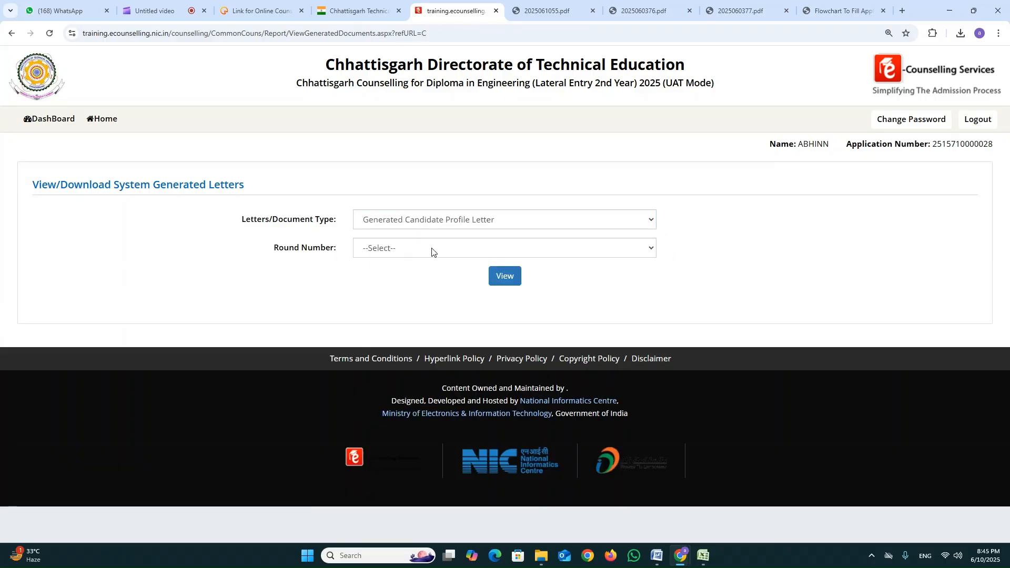
left_click(432, 250)
left_click(431, 281)
left_click(503, 277)
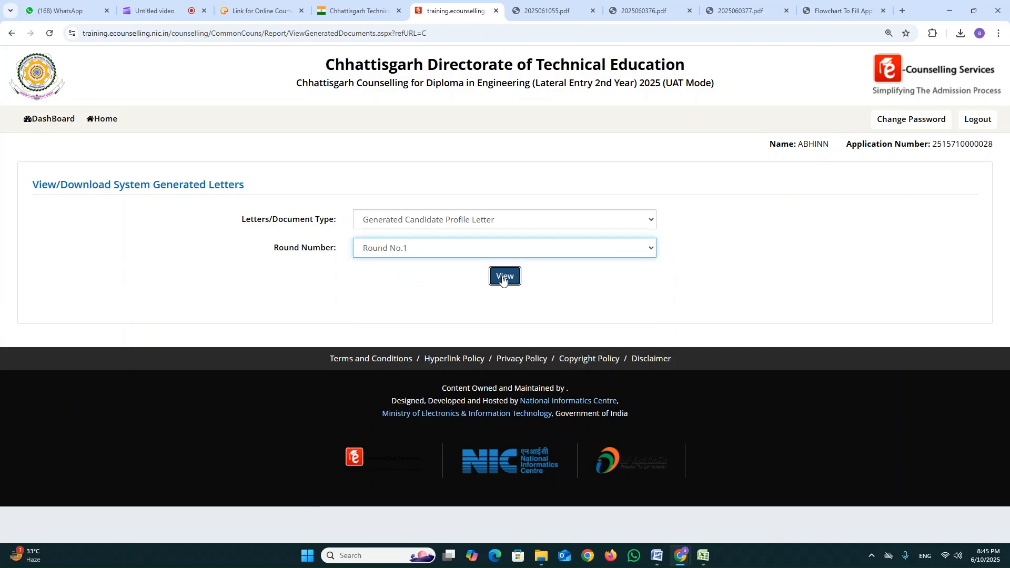
left_click(502, 278)
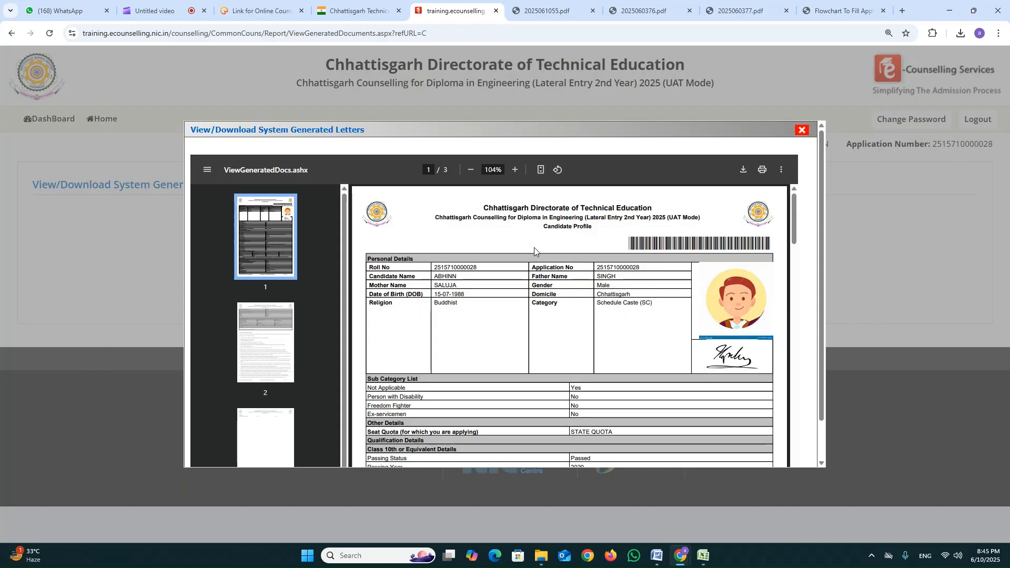
Look through the candidate profile letter, download it as a PDF named cdc and close the preview.
scroll(534, 247, "down", 9)
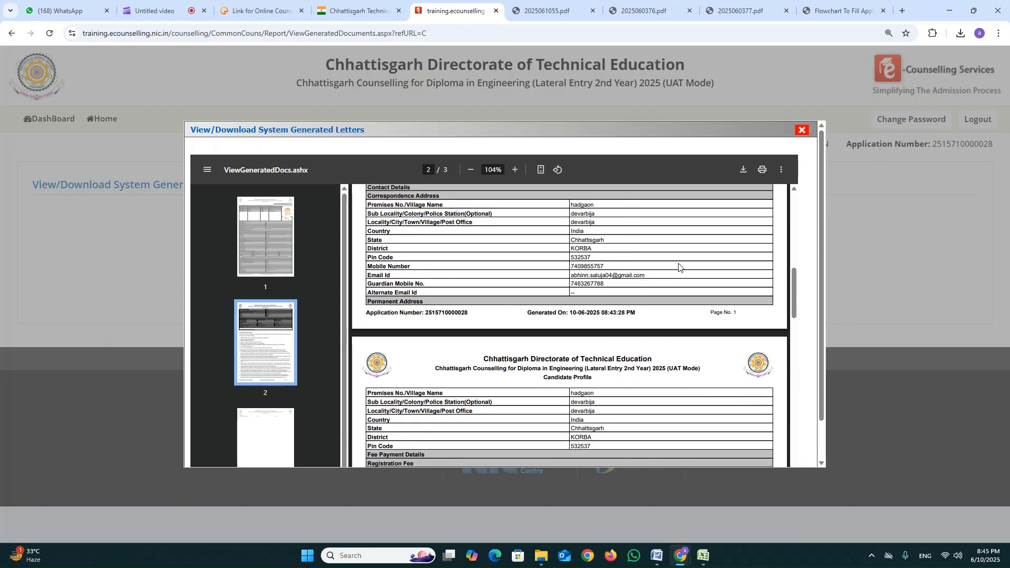
scroll(678, 267, "up", 5)
left_click(747, 172)
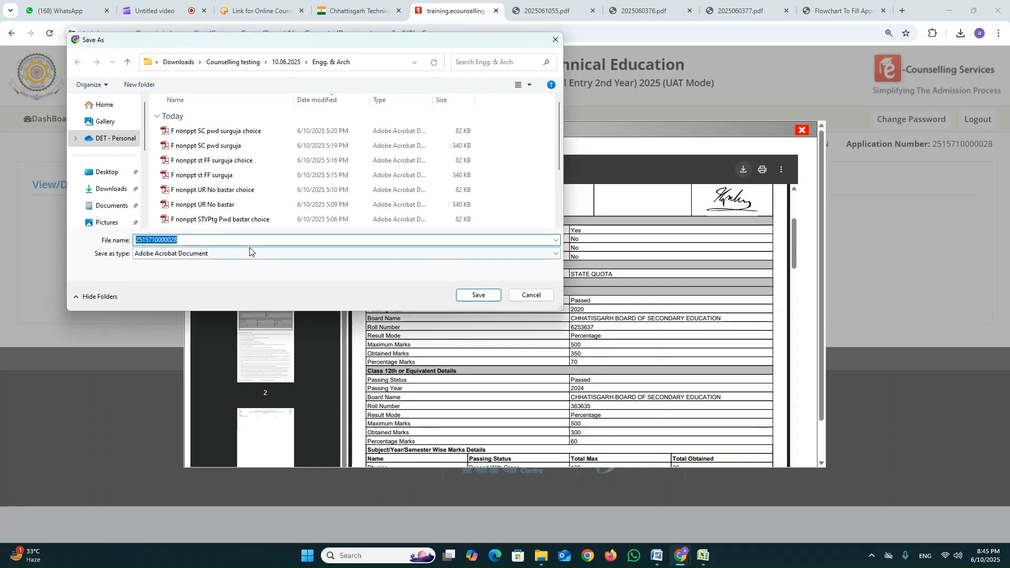
type("f")
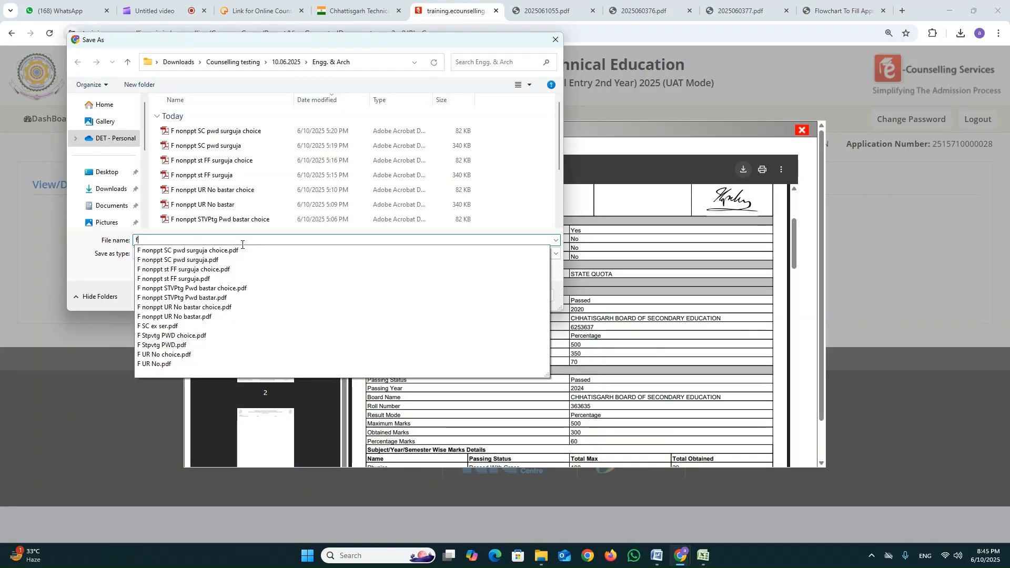
key("BackSpace")
type("cdc")
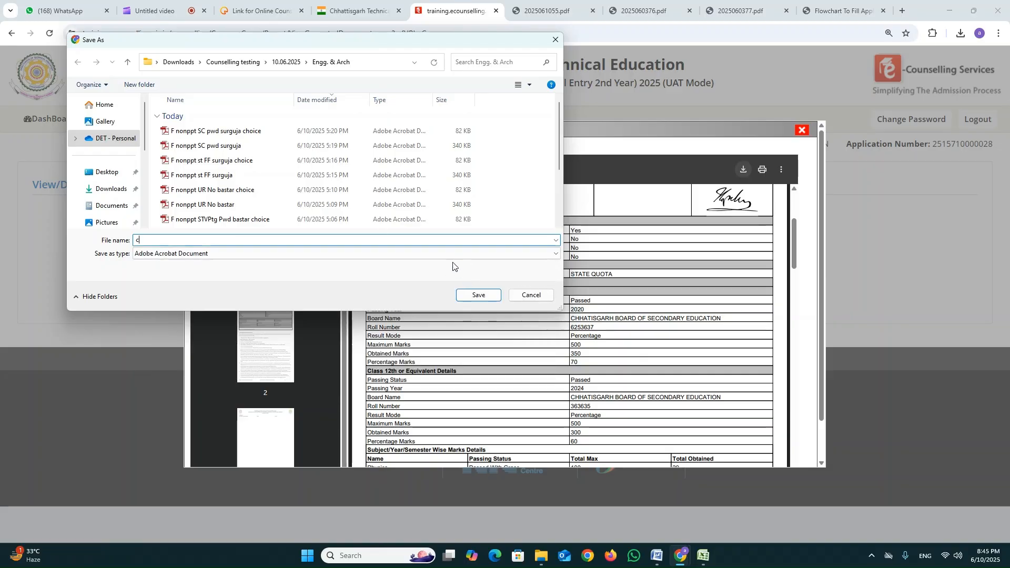
left_click(497, 296)
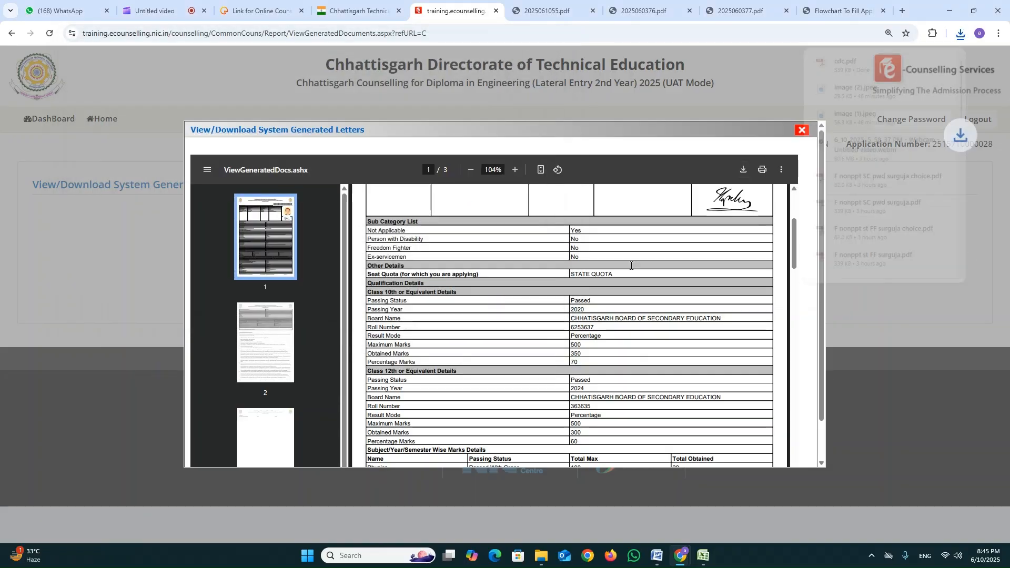
left_click(799, 130)
Open the Generated Lock Choice Letter for Round No.1.
left_click(522, 227)
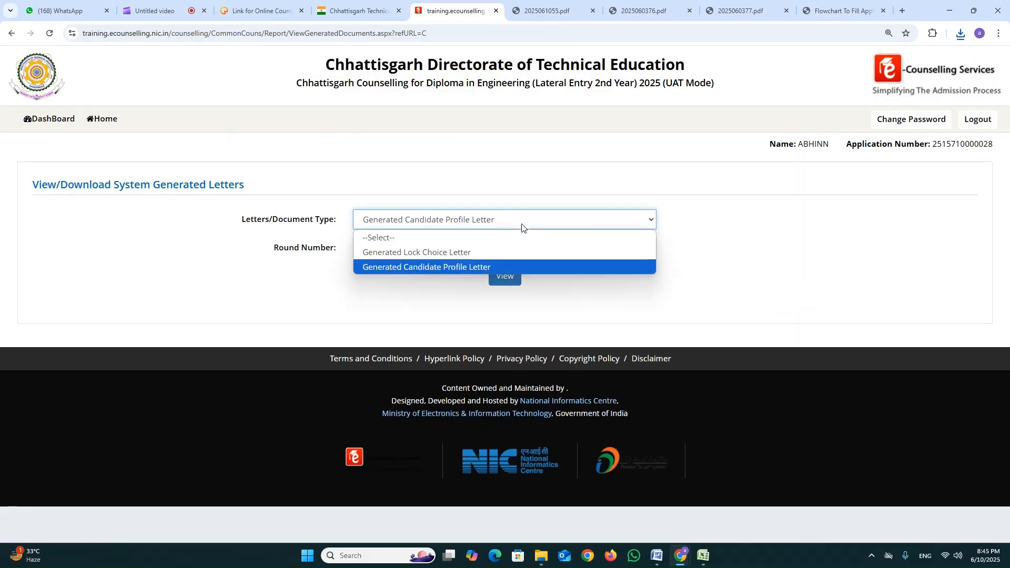
left_click(490, 255)
left_click(484, 251)
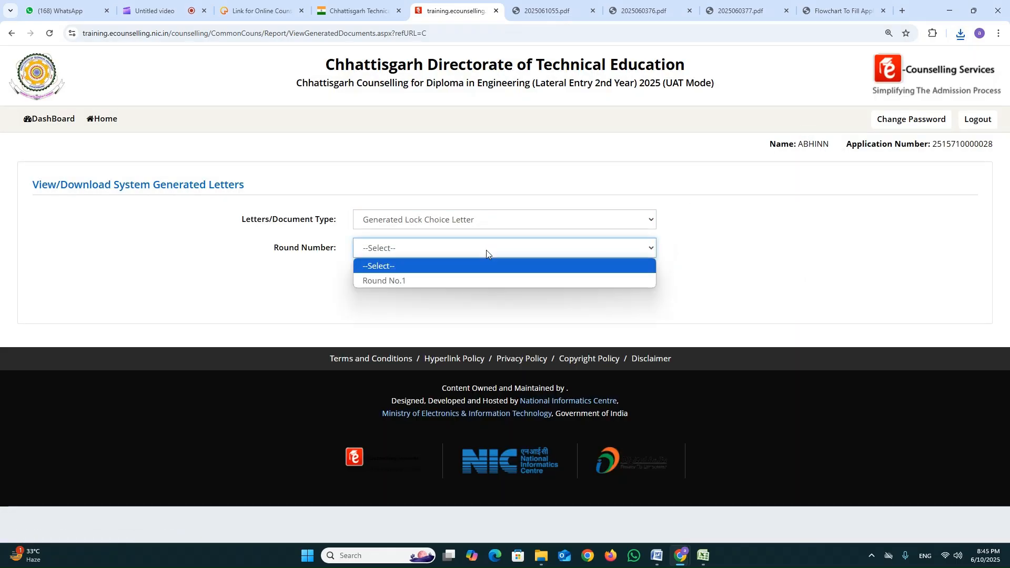
left_click(479, 281)
left_click(503, 276)
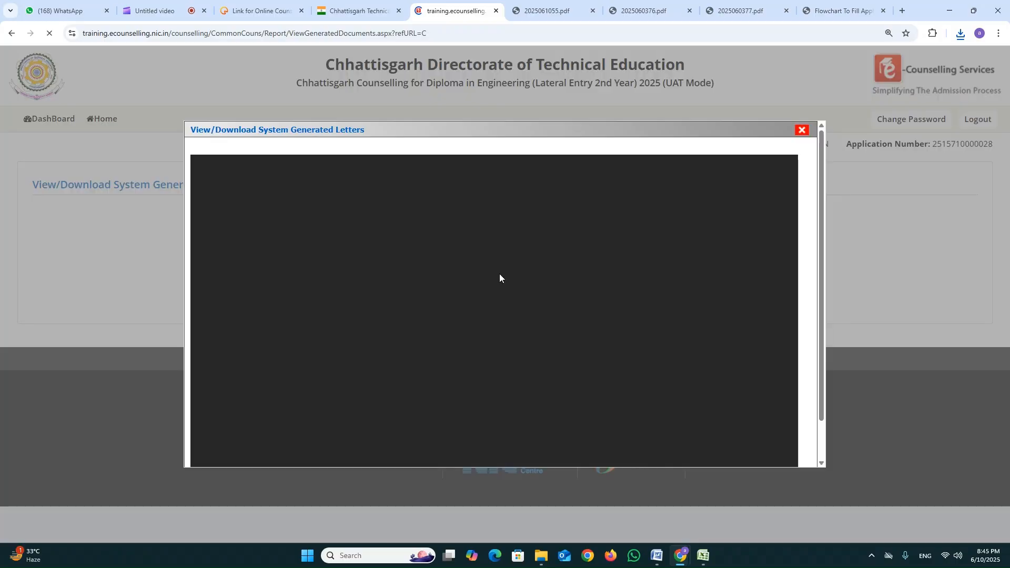
Download the locked choices letter as a PDF named choices and close the preview.
left_click(743, 170)
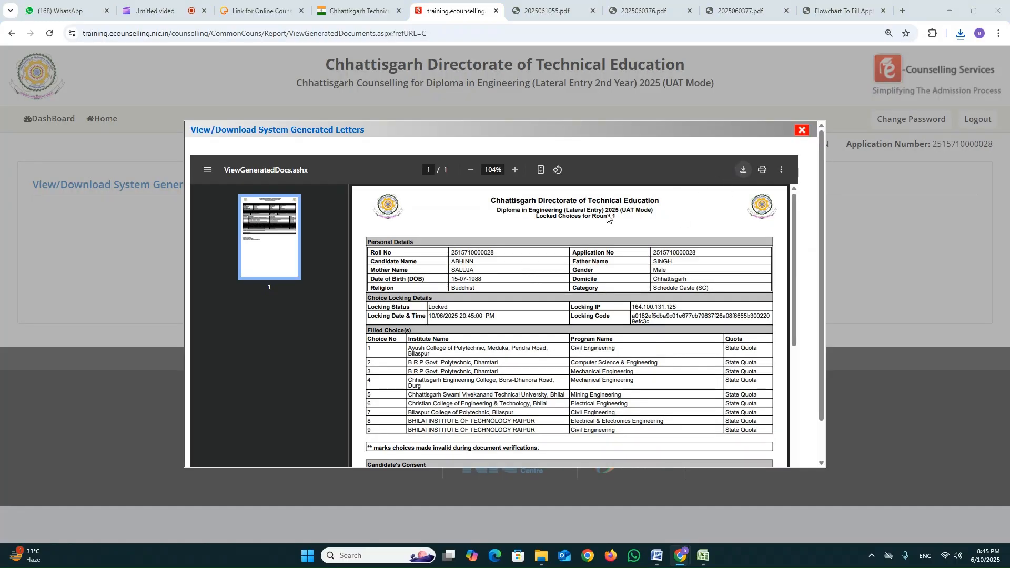
type("choi")
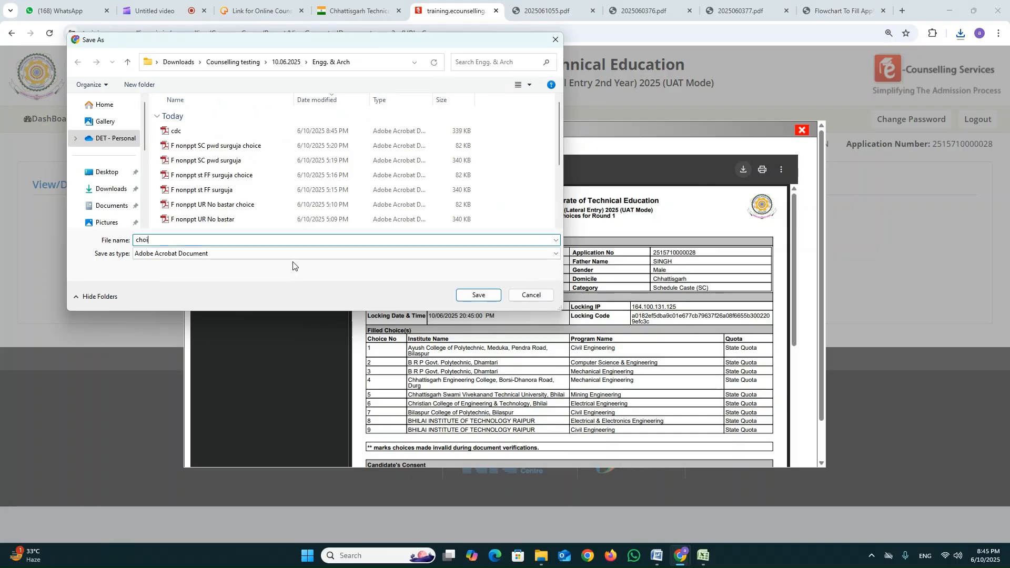
type("ces")
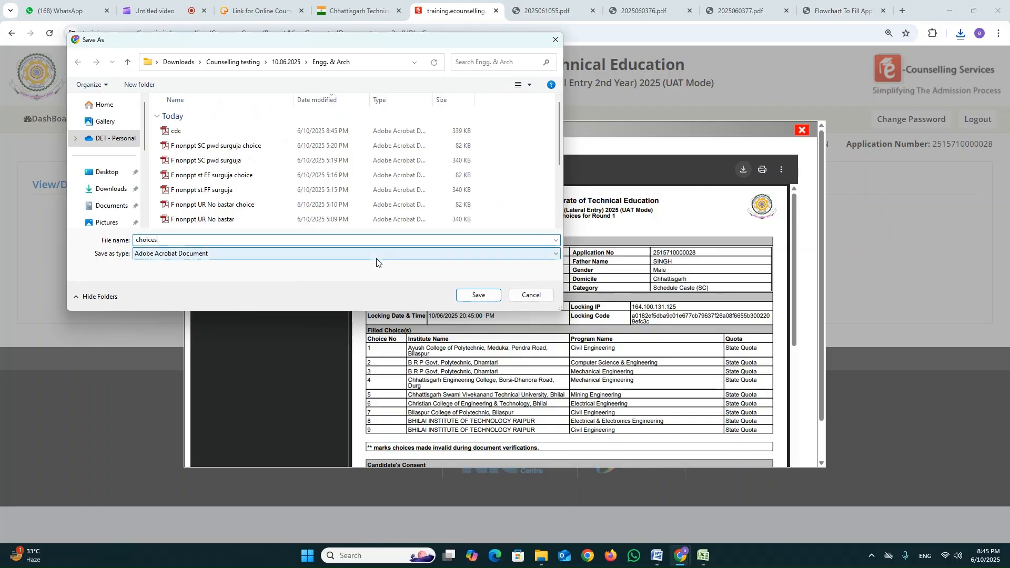
left_click(478, 294)
left_click(802, 130)
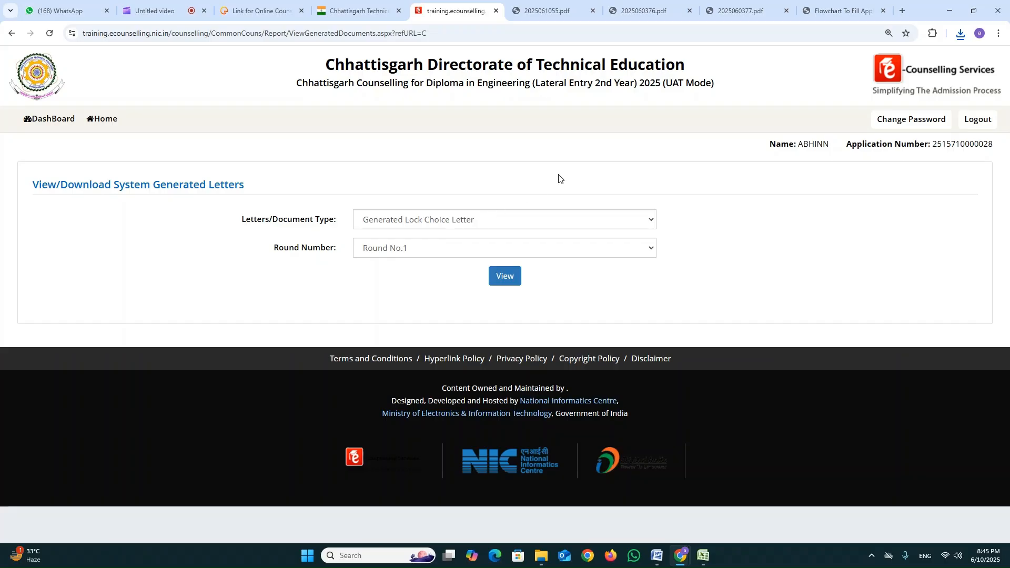
Review the application flowchart PDF from registration through profile and qualification details to the registration fee payment.
left_click(838, 13)
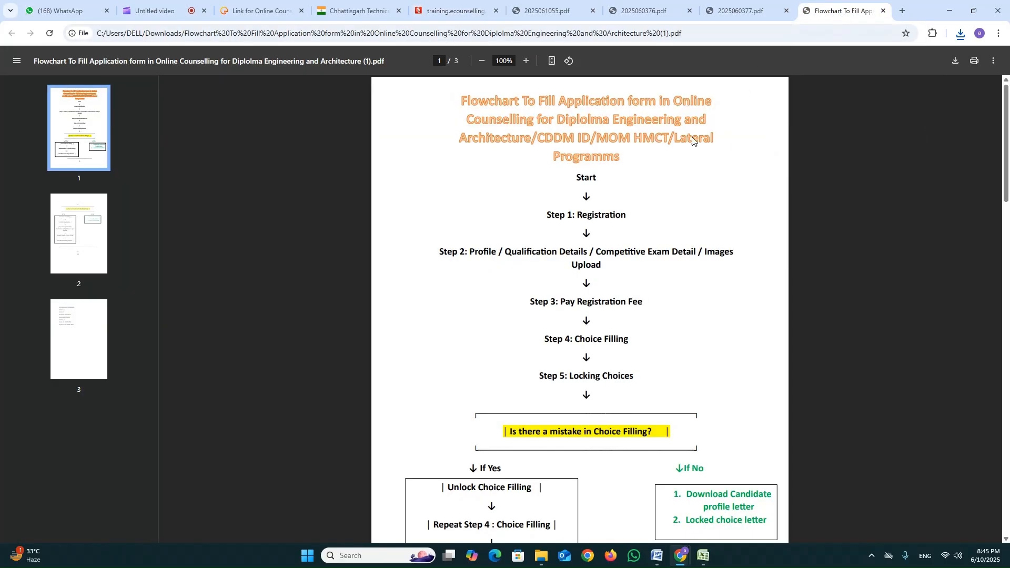
scroll(675, 212, "down", 1)
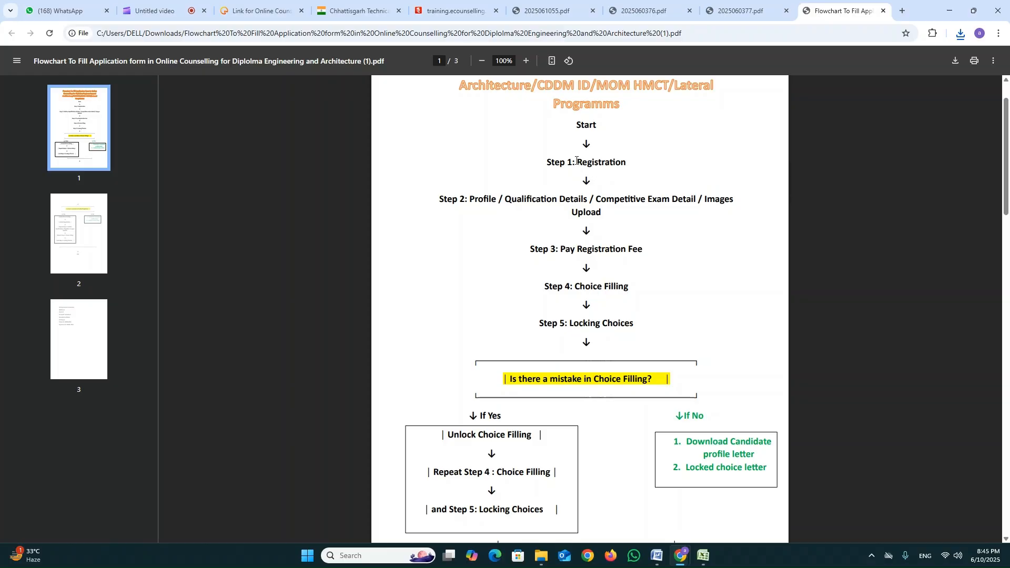
left_click_drag(586, 163, 589, 184)
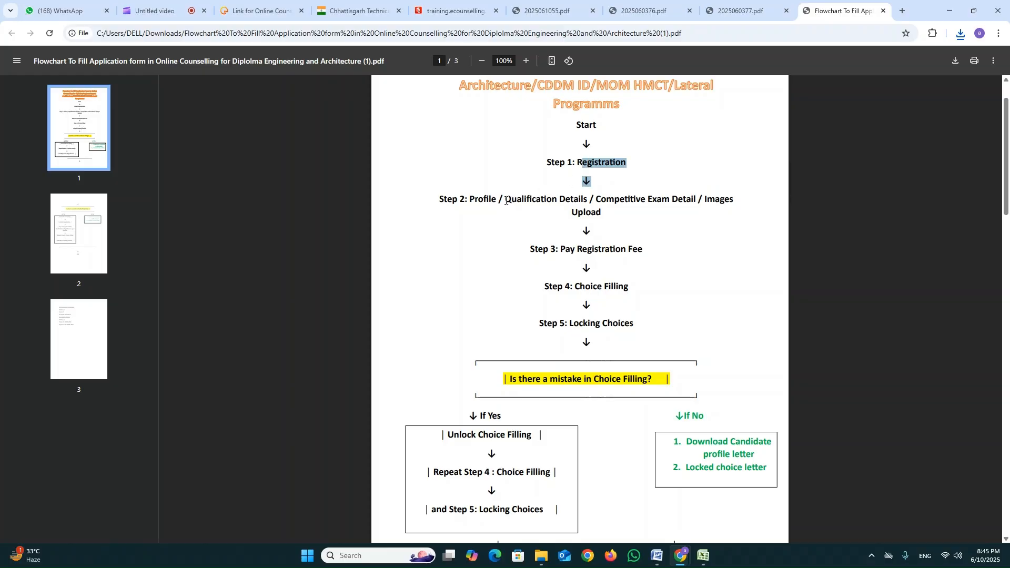
left_click_drag(506, 200, 677, 200)
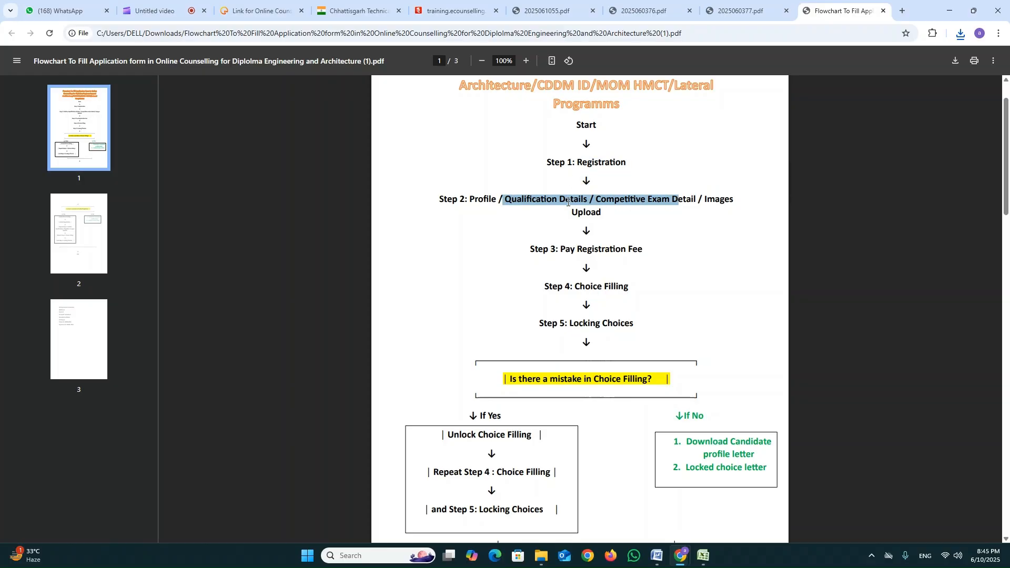
left_click(550, 202)
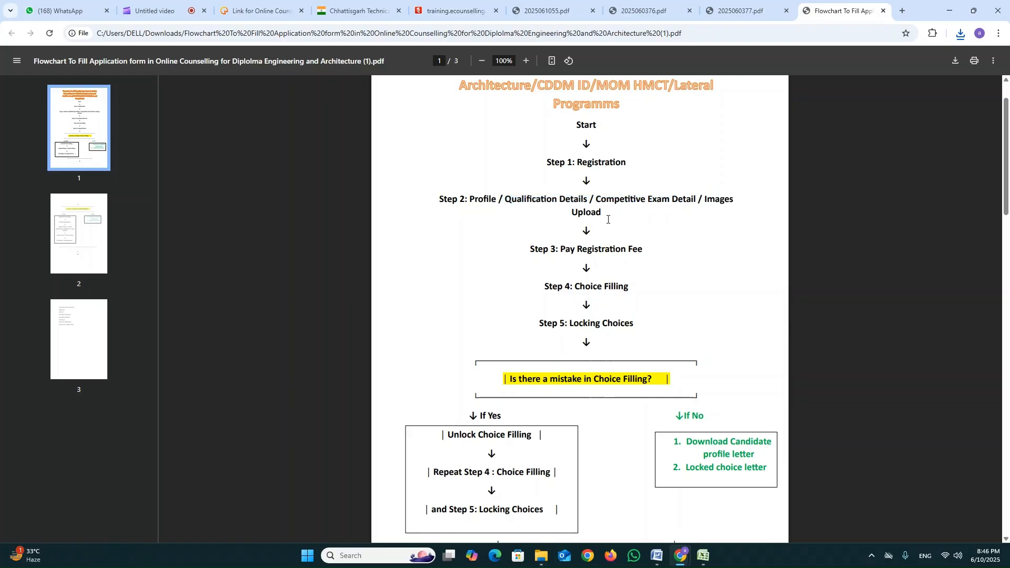
left_click_drag(562, 252, 645, 251)
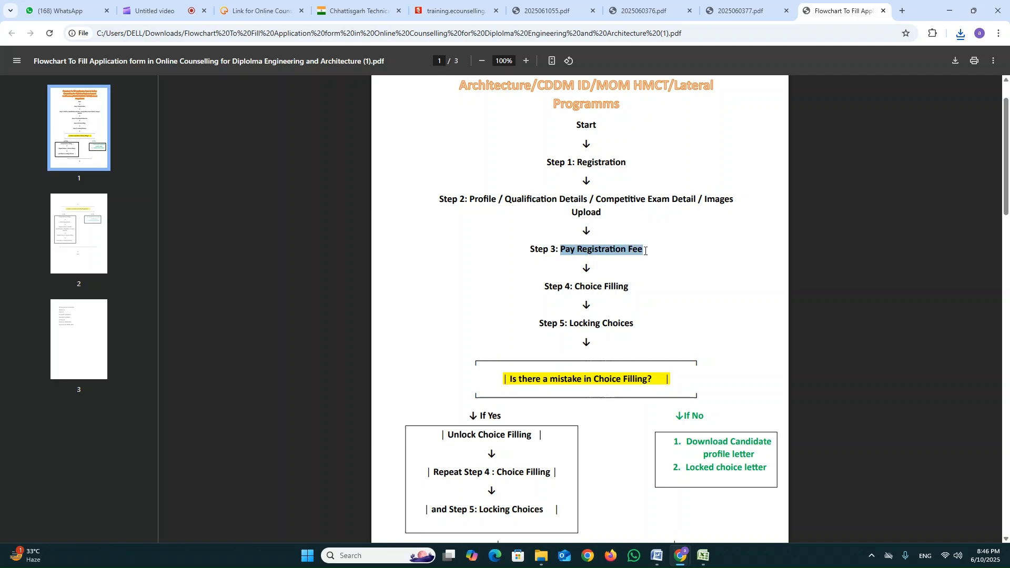